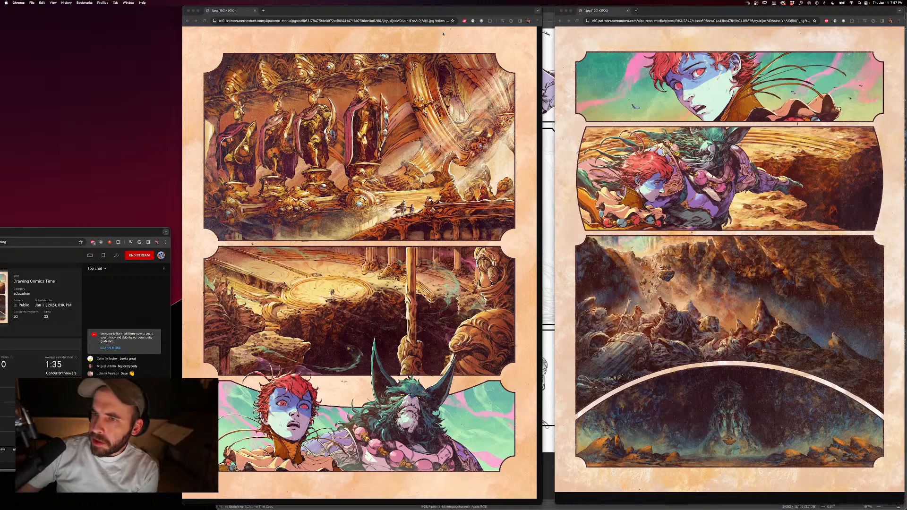
# - Reposition the two browser windows to show the finished comic pages next to each other
pyautogui.moveTo(679, 13); pyautogui.dragTo(667, 9)
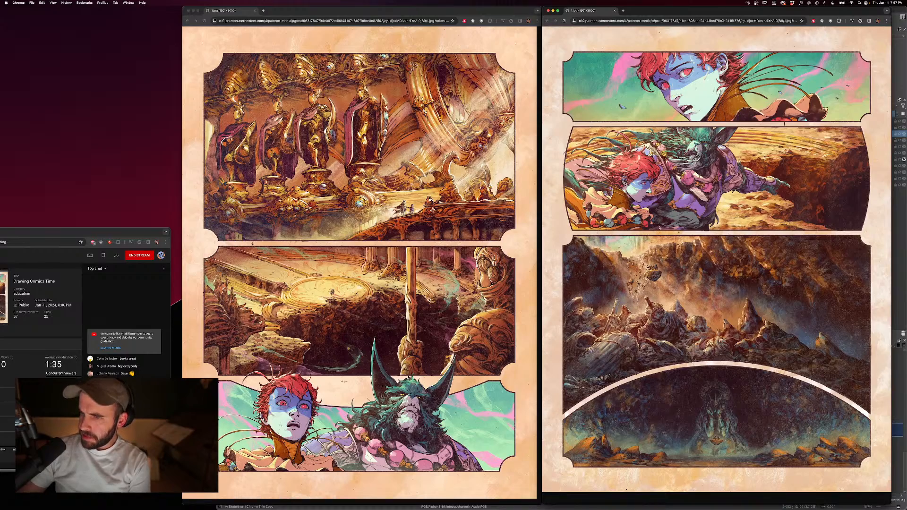
pyautogui.moveTo(384, 10); pyautogui.dragTo(551, 3)
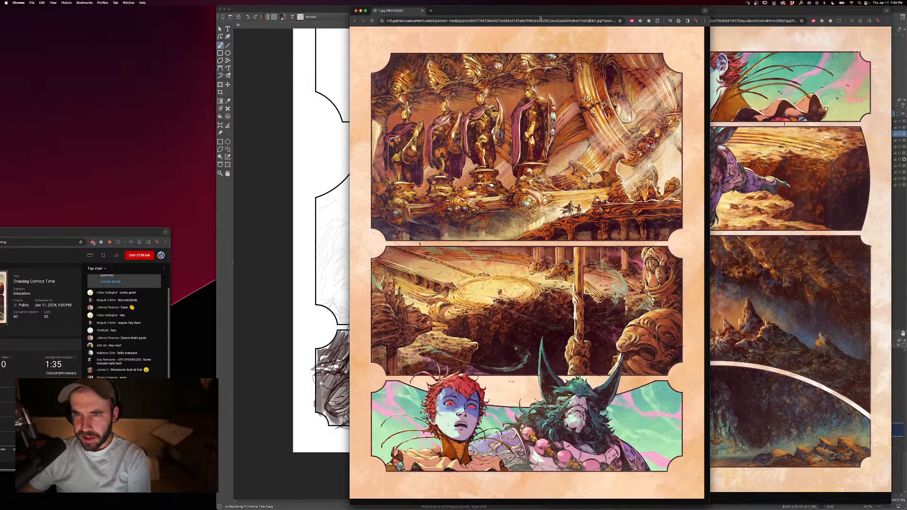
pyautogui.moveTo(537, 15); pyautogui.dragTo(366, 2)
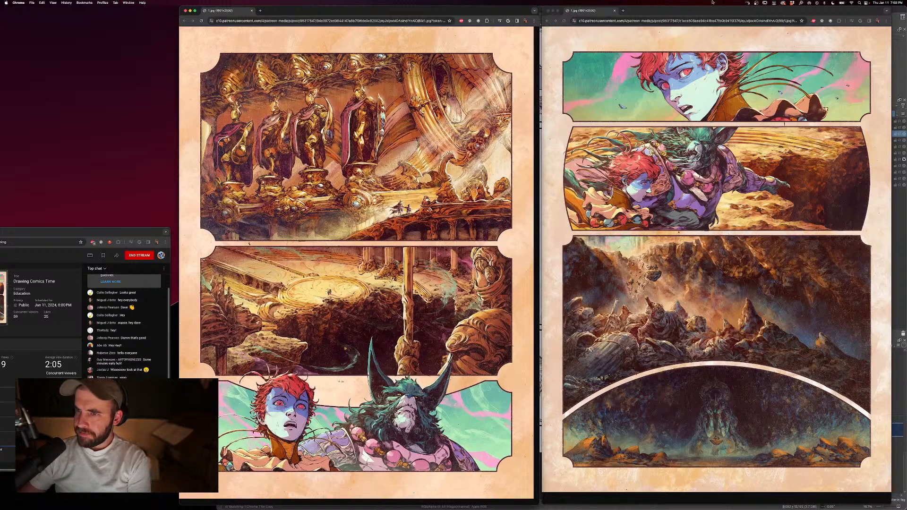
pyautogui.moveTo(705, 10); pyautogui.dragTo(613, 6)
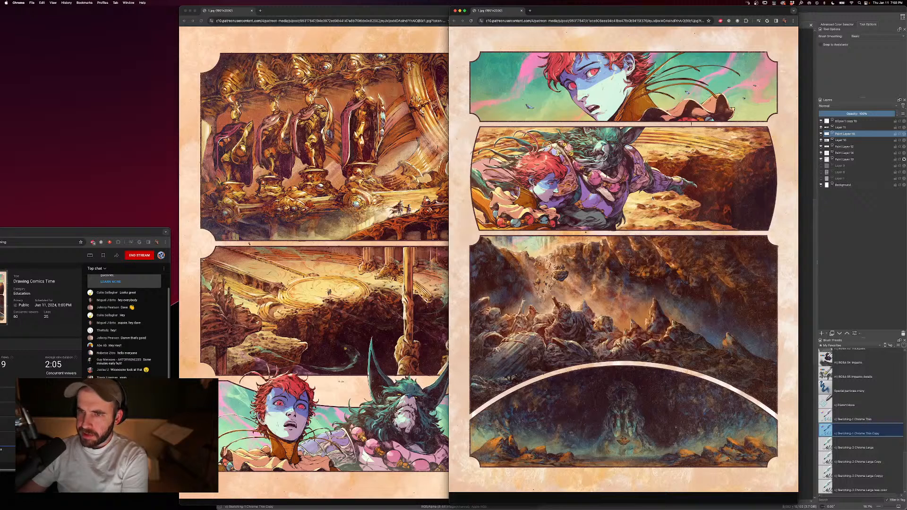
pyautogui.scroll(1, 652, 202)
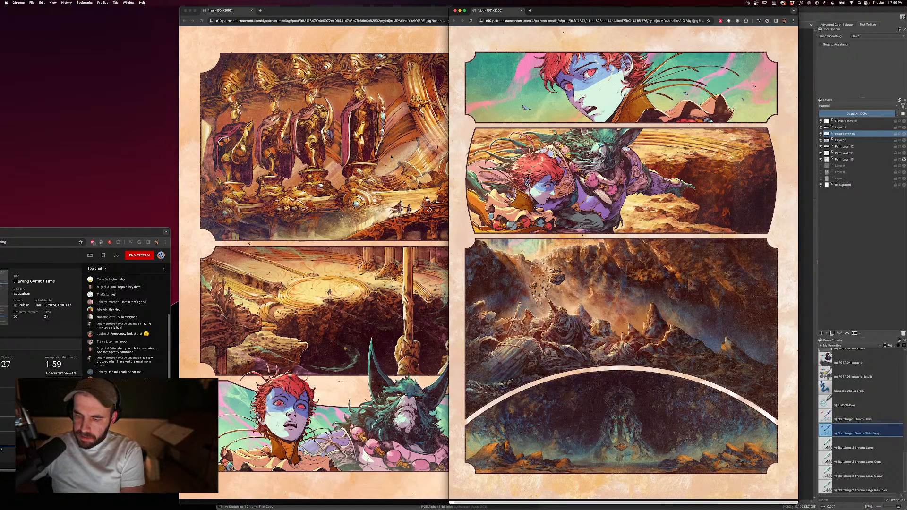
# - Combine both comic pages as tabs in one browser window and show the page with the arched bottom panel
pyautogui.click(241, 12)
pyautogui.moveTo(241, 12); pyautogui.dragTo(531, 19)
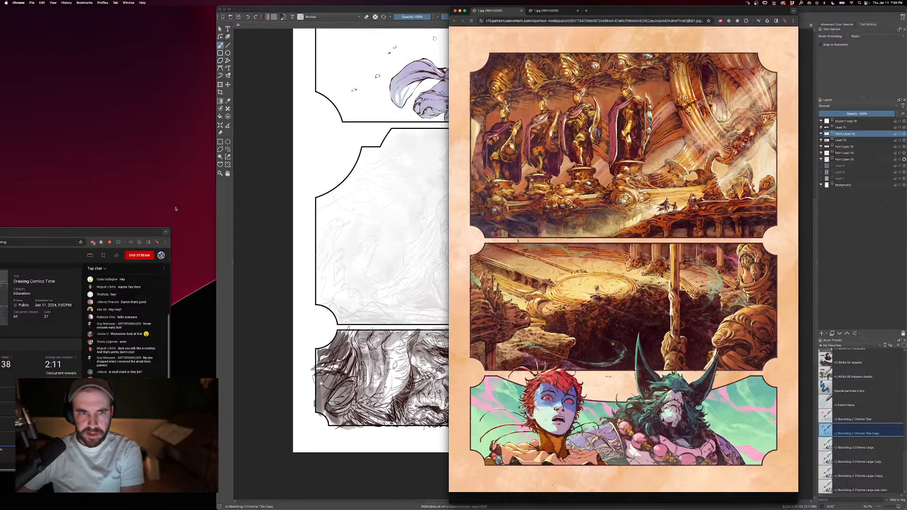
pyautogui.click(574, 12)
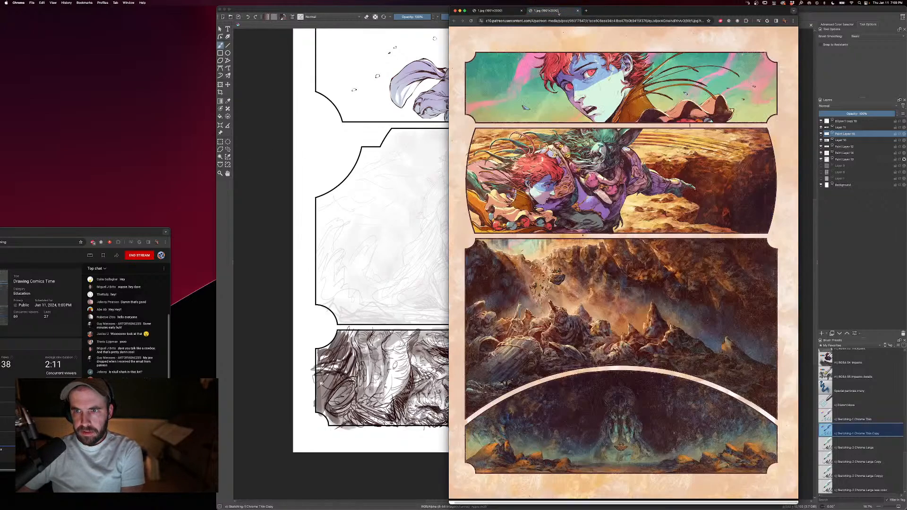
# - Place the reference page window beside the drawing canvas, shrunk to fit with its lower panels in view
pyautogui.moveTo(642, 11); pyautogui.dragTo(191, 2)
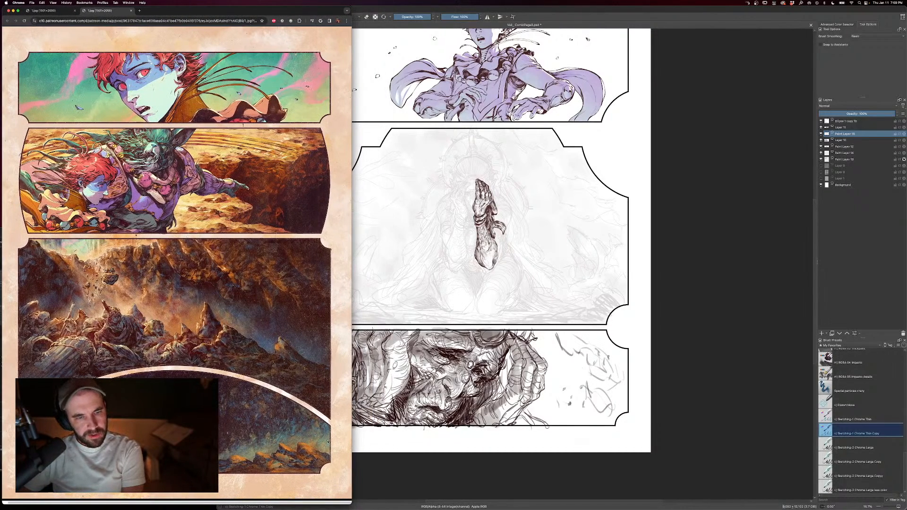
pyautogui.moveTo(351, 501); pyautogui.dragTo(259, 266)
pyautogui.scroll(-10, 202, 210)
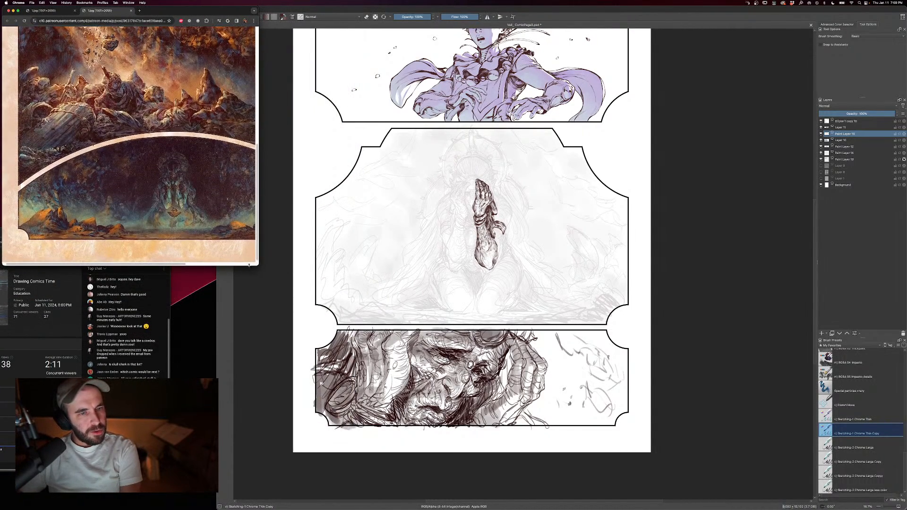
pyautogui.moveTo(257, 263); pyautogui.dragTo(250, 401)
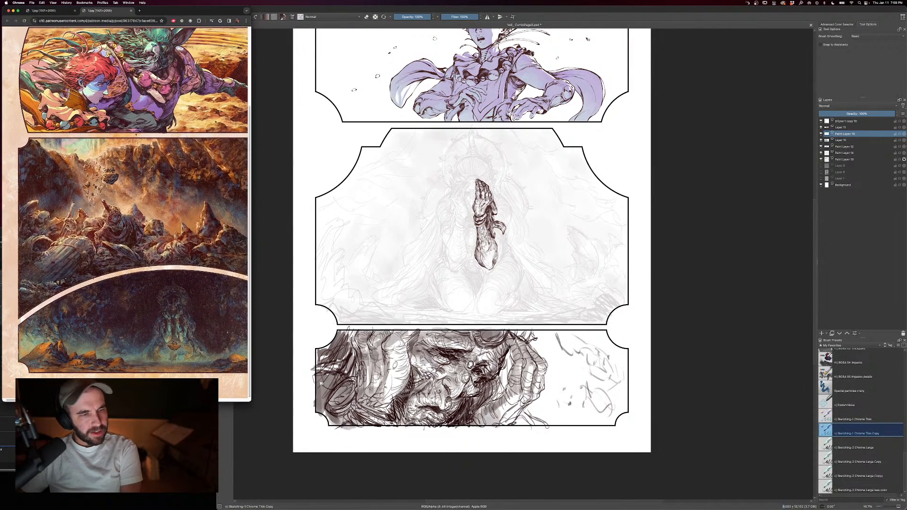
pyautogui.moveTo(196, 10); pyautogui.dragTo(187, 7)
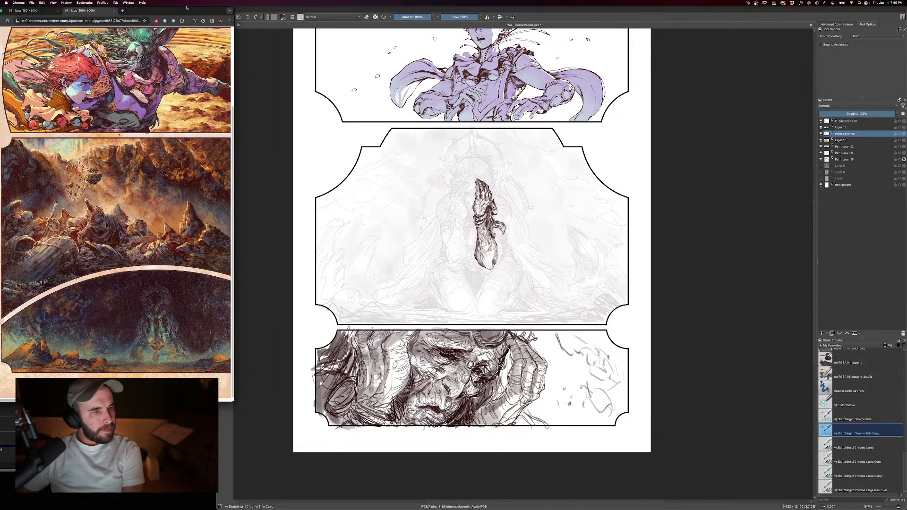
# - Move the livestream dashboard window below the reference artwork and switch back to the comic page in Krita
pyautogui.click(114, 435)
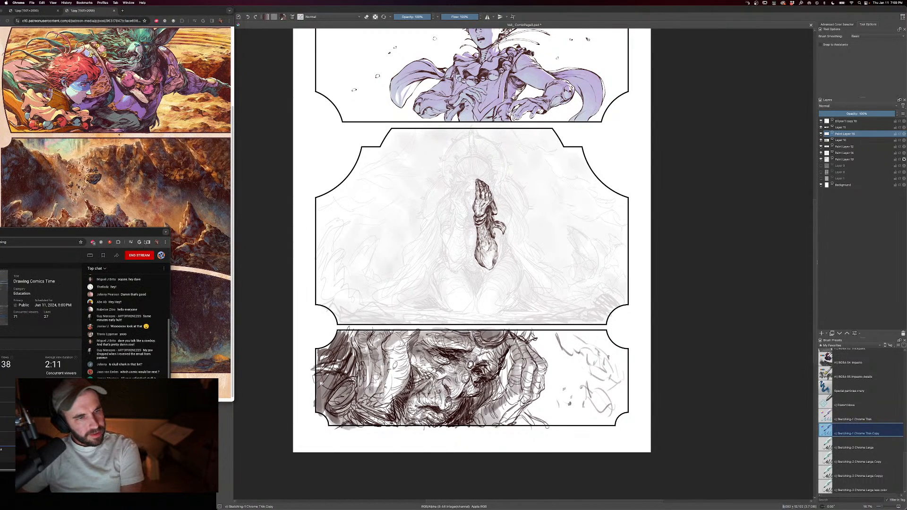
pyautogui.moveTo(168, 229); pyautogui.dragTo(196, 305)
pyautogui.moveTo(142, 308); pyautogui.dragTo(161, 356)
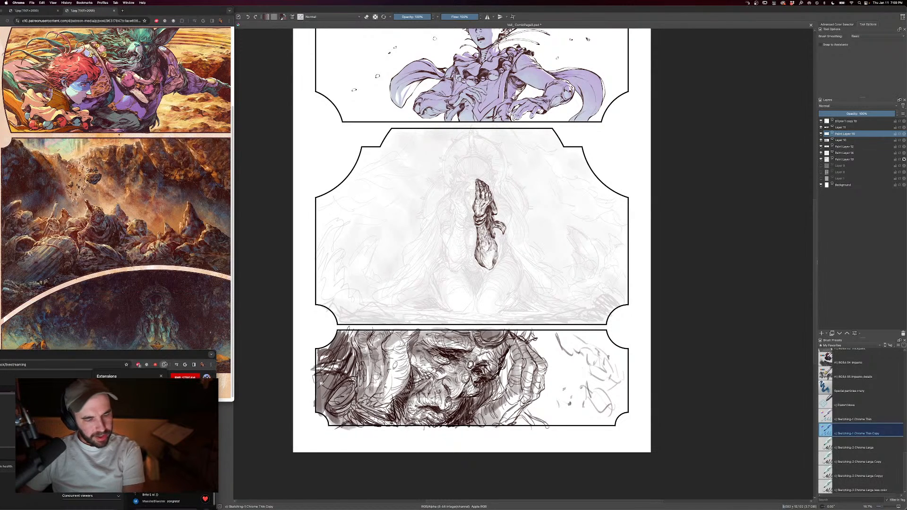
pyautogui.click(164, 364)
pyautogui.click(265, 345)
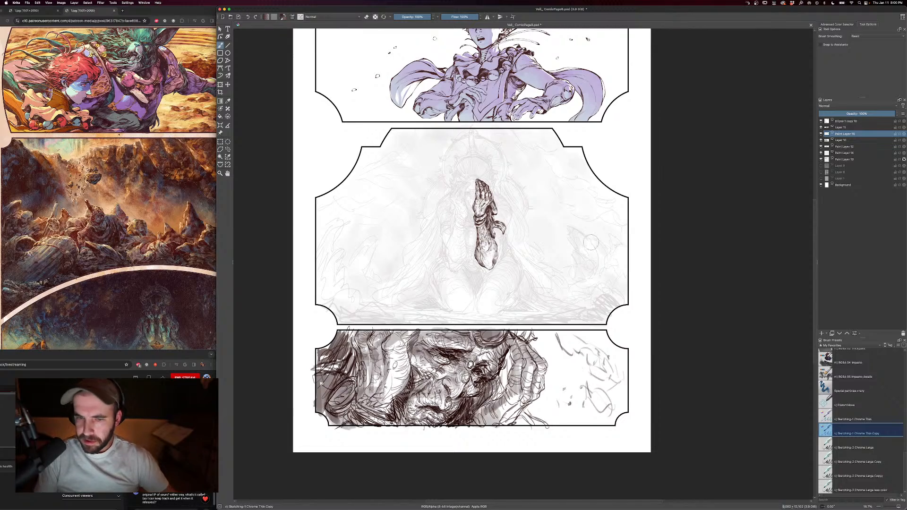
# - Ink the cloth folds by the elbow, a raised finger and the upper-arm outline beside the inked hand in the middle panel
pyautogui.hotkey('ctrl', '+')
pyautogui.moveTo(533, 161); pyautogui.dragTo(545, 202)
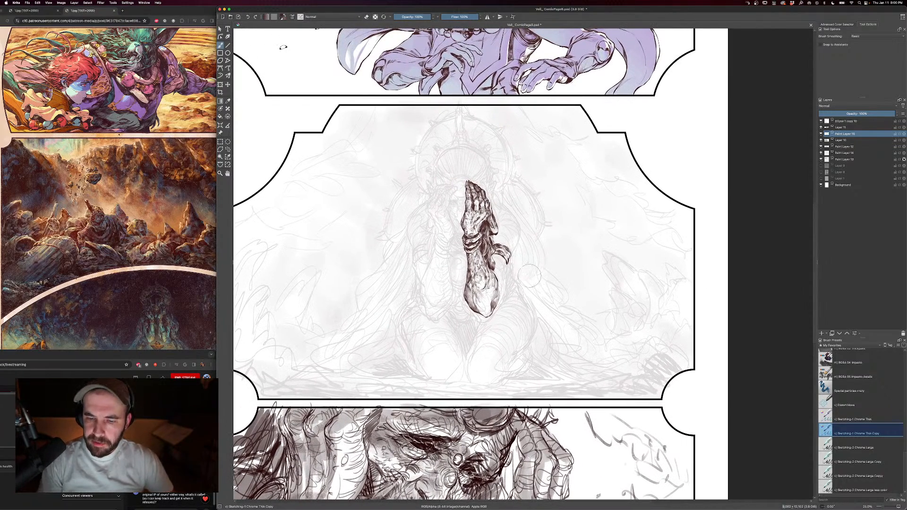
pyautogui.moveTo(536, 315)
pyautogui.mouseDown()
pyautogui.moveTo(556, 309)
pyautogui.moveTo(577, 176)
pyautogui.mouseUp()
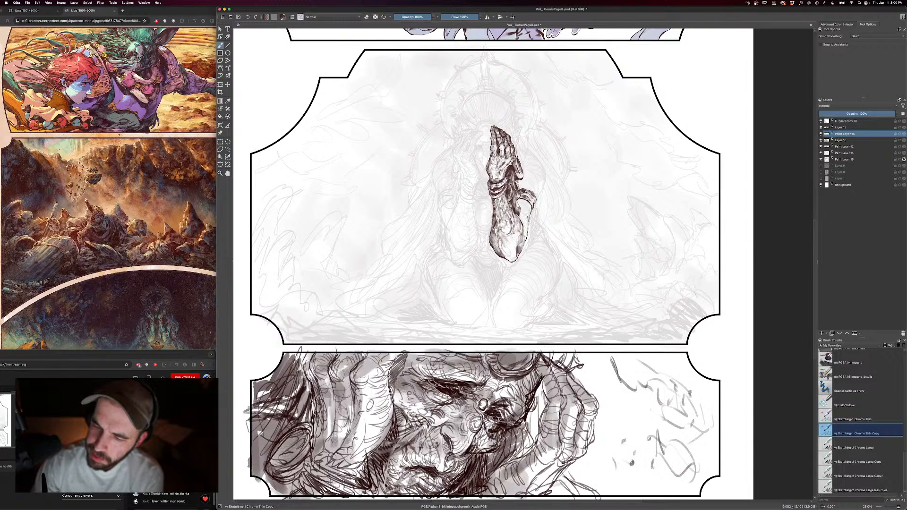
pyautogui.moveTo(525, 230); pyautogui.dragTo(526, 239)
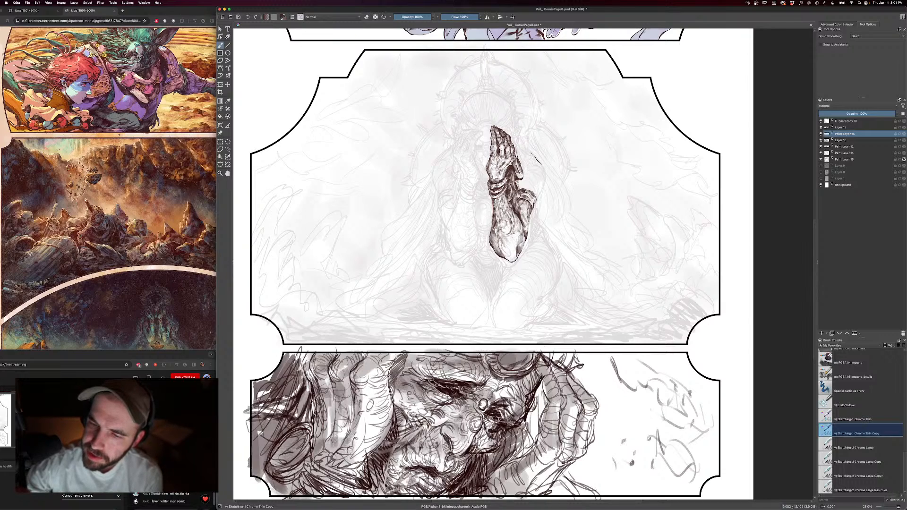
pyautogui.moveTo(540, 162); pyautogui.dragTo(537, 195)
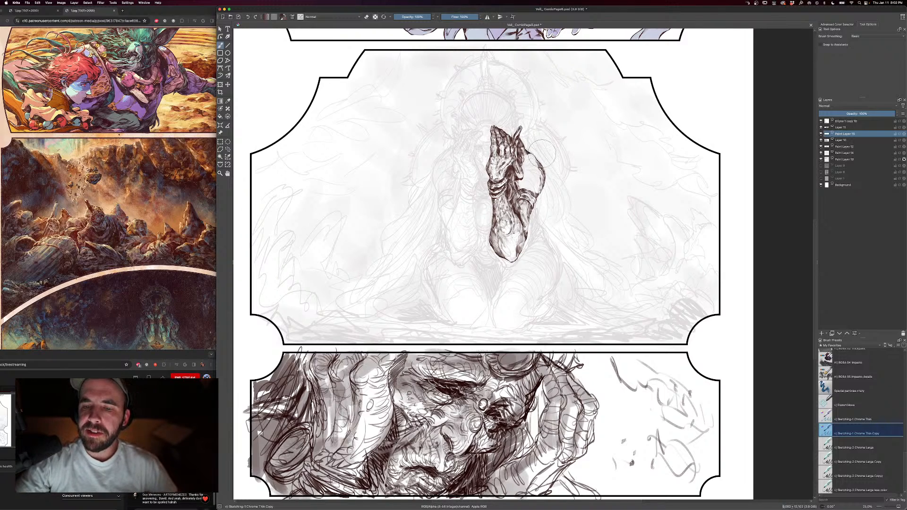
# - Fill the outlined upper arm in the middle panel with fine contour hatching and dark shading
pyautogui.press(']')
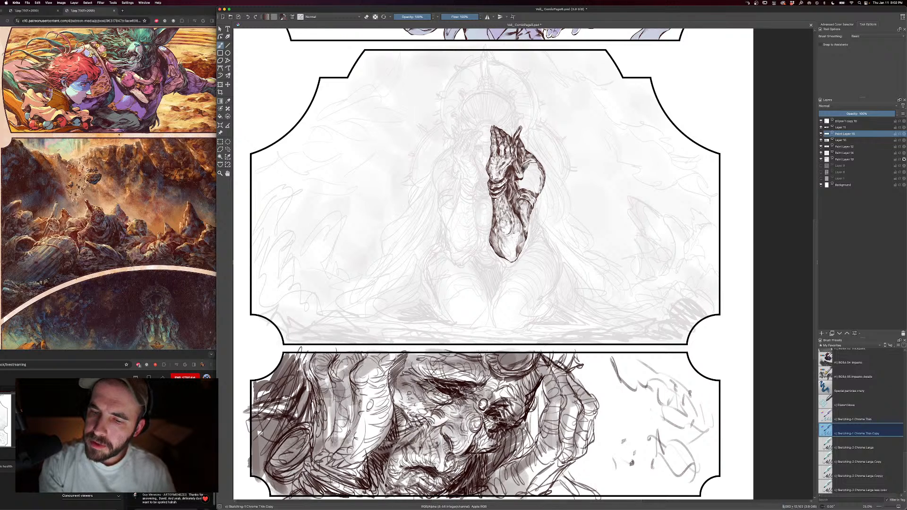
pyautogui.press('-')
pyautogui.press('=')
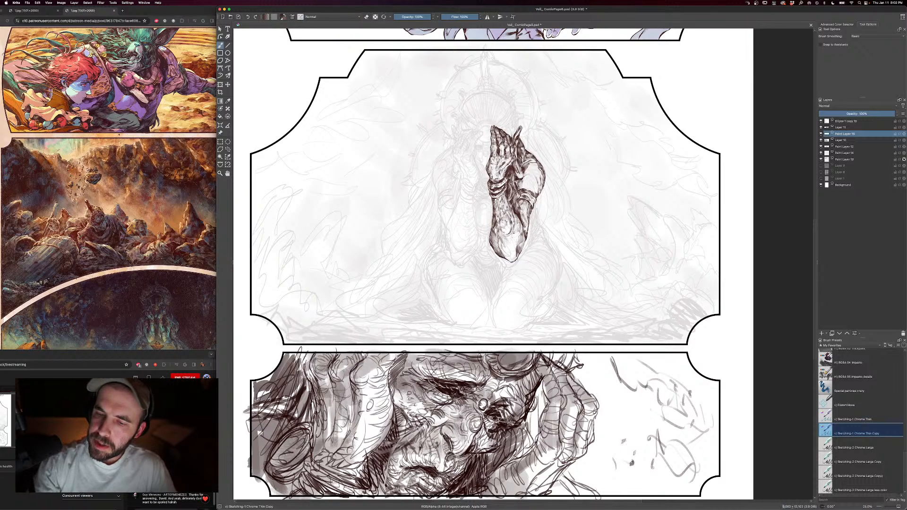
pyautogui.moveTo(541, 182); pyautogui.dragTo(528, 190)
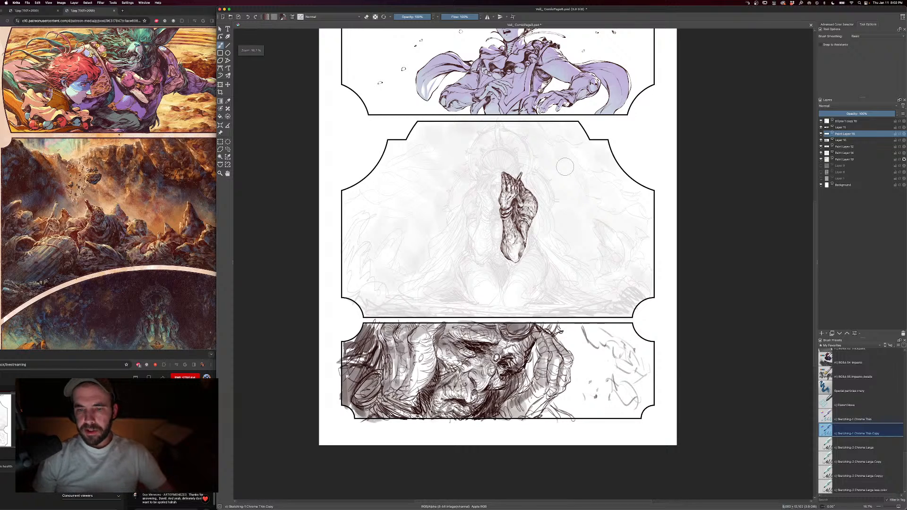
pyautogui.press('+')
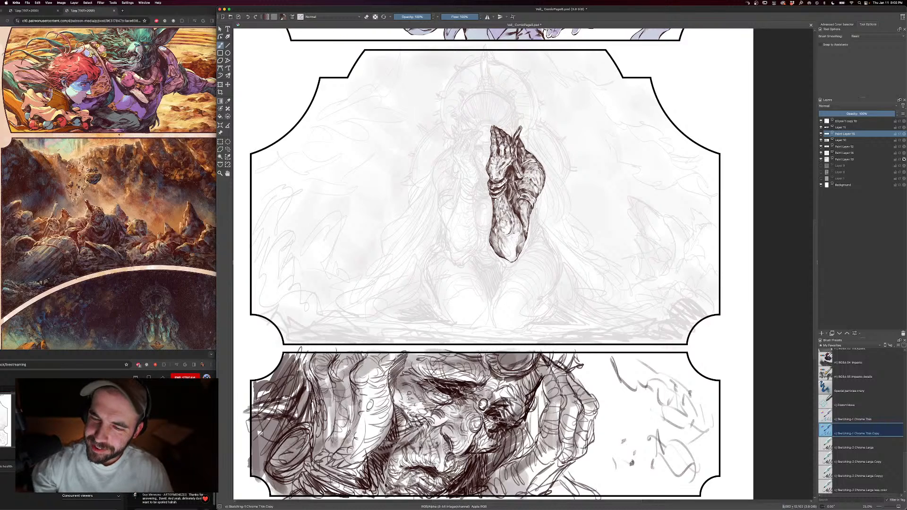
pyautogui.press('e')
pyautogui.press('e')
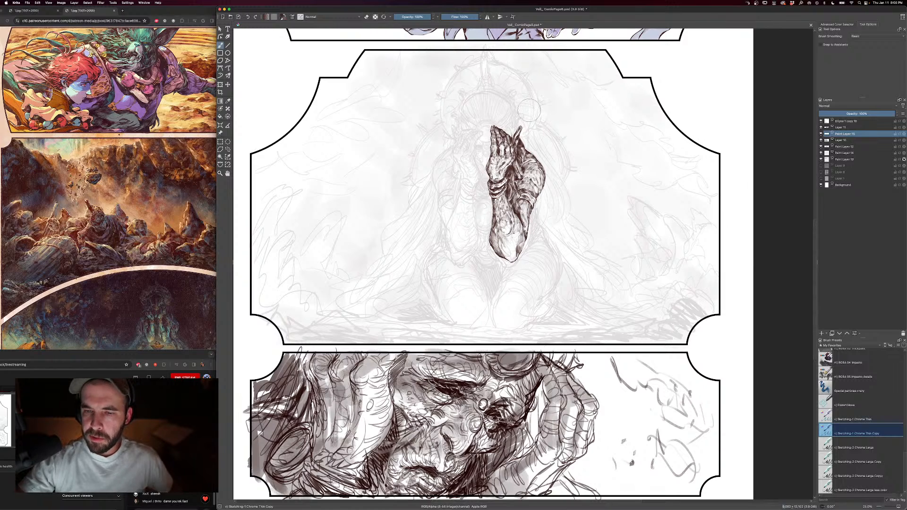
pyautogui.press('e')
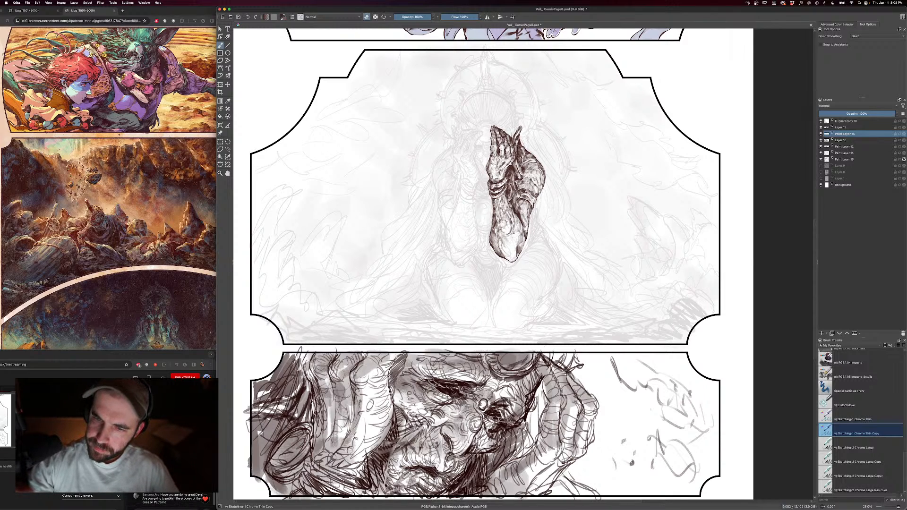
pyautogui.scroll(-3, 545, 143)
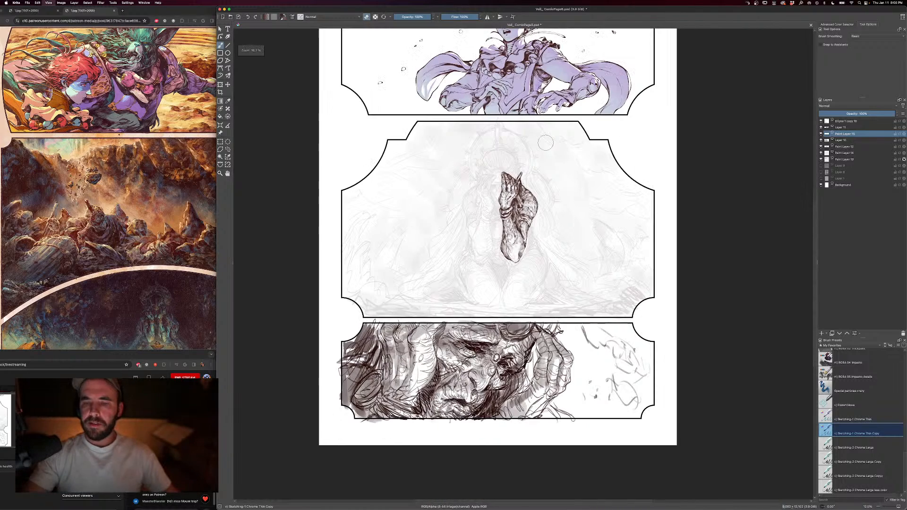
pyautogui.press('e')
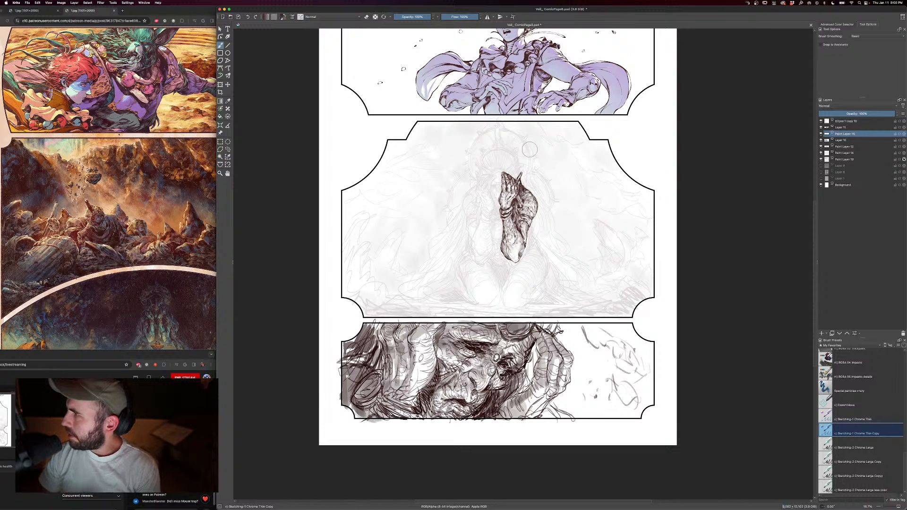
pyautogui.scroll(1, 530, 150)
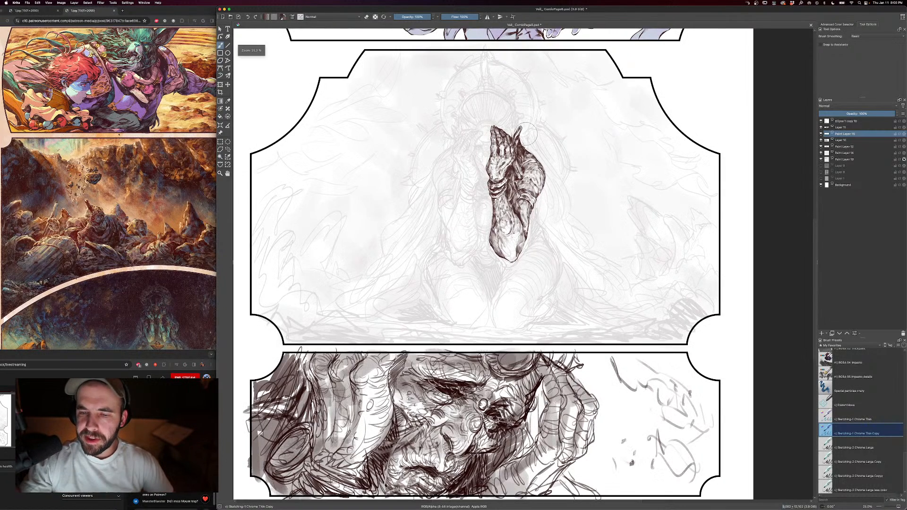
# - Ink the first finger and palm contours of the kneeling figure's second hand using a smaller brush
pyautogui.scroll(1, 576, 192)
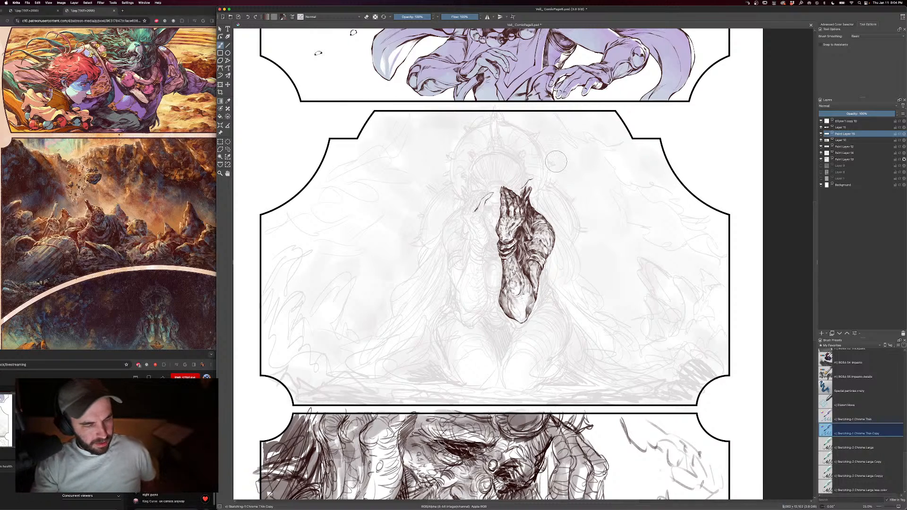
pyautogui.press('[')
pyautogui.press('[')
pyautogui.press('[')
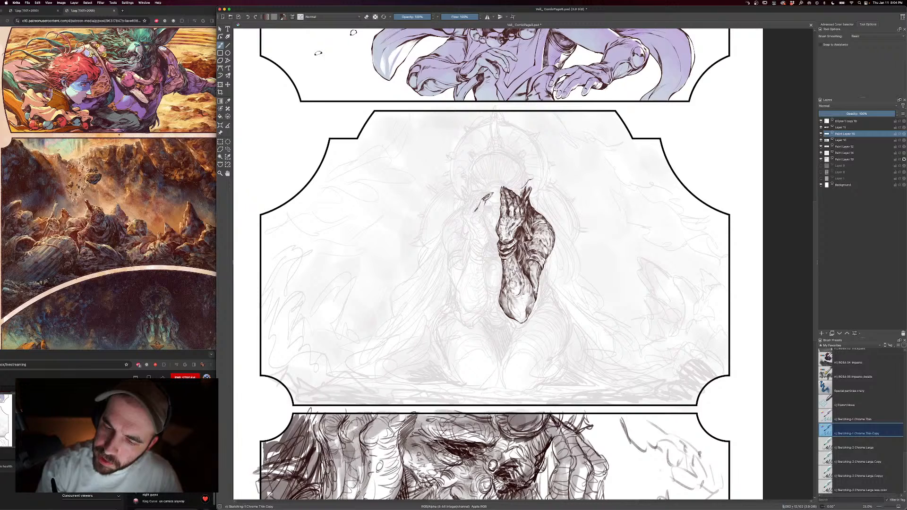
pyautogui.press('[')
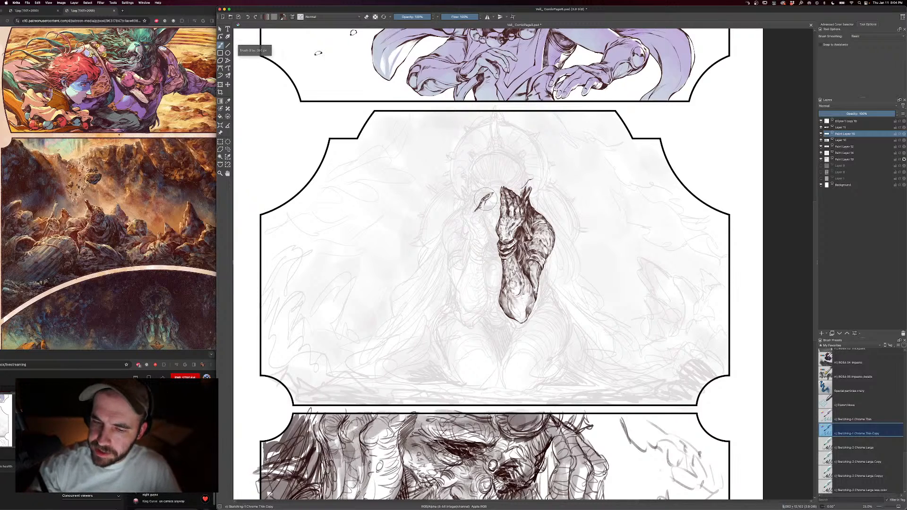
pyautogui.moveTo(487, 200); pyautogui.dragTo(483, 207)
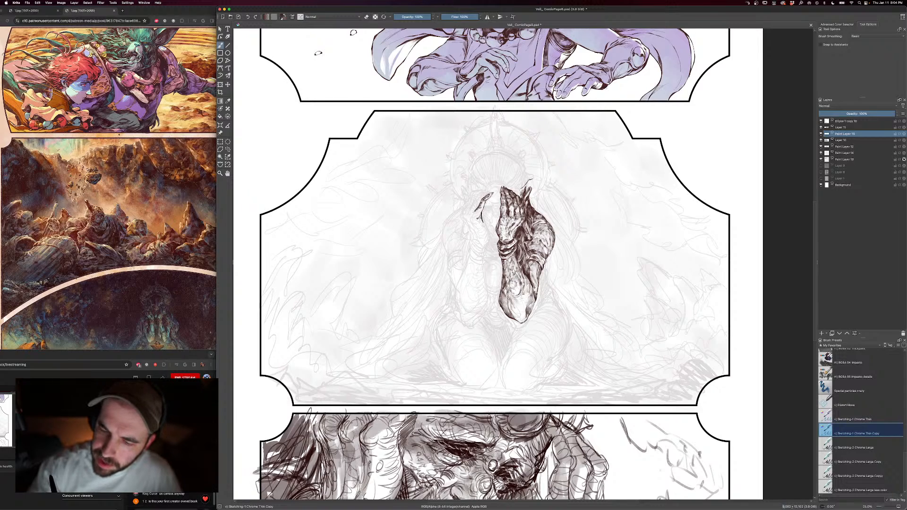
pyautogui.moveTo(488, 235); pyautogui.dragTo(486, 241)
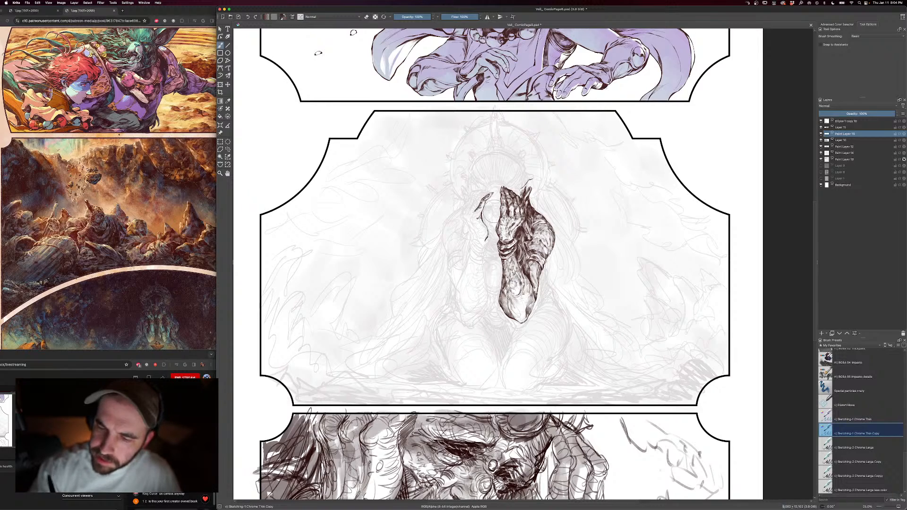
# - Ink the second hand's curved fingers and knuckles reaching toward the first hand, shading them with fine hatching
pyautogui.press(']')
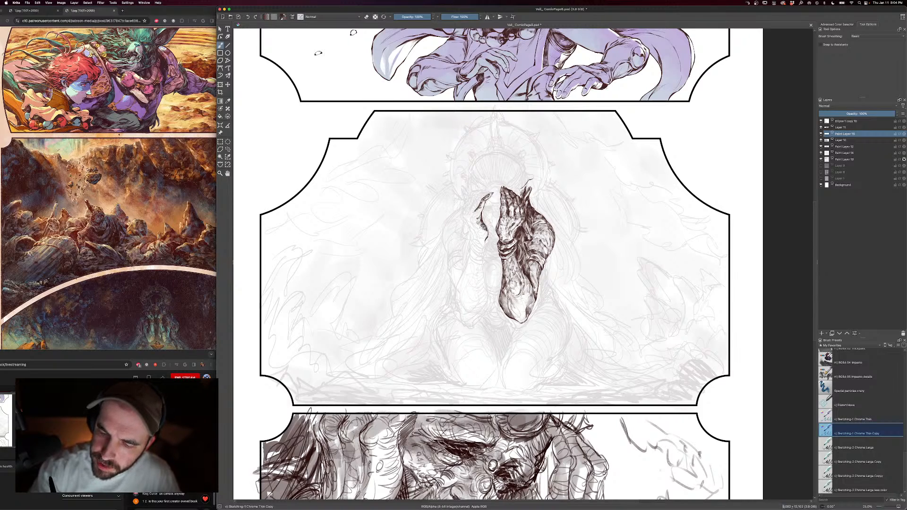
pyautogui.press(']')
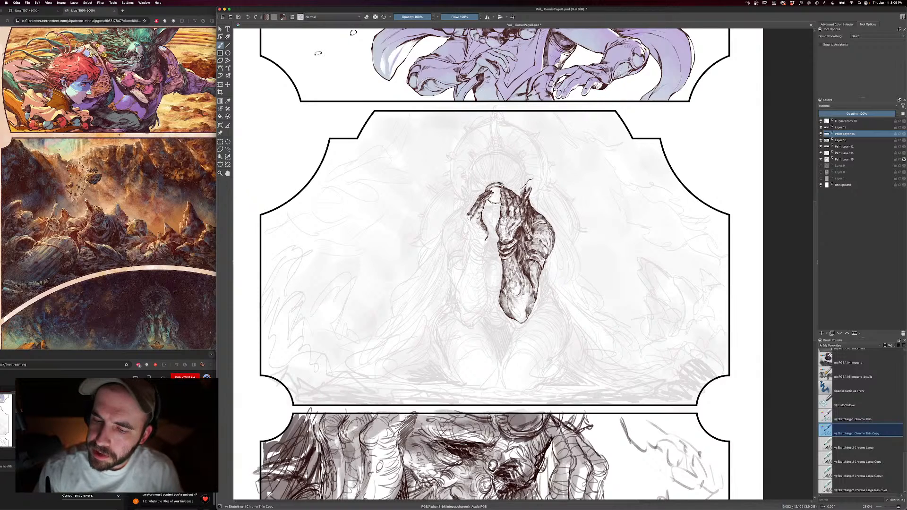
pyautogui.press('[')
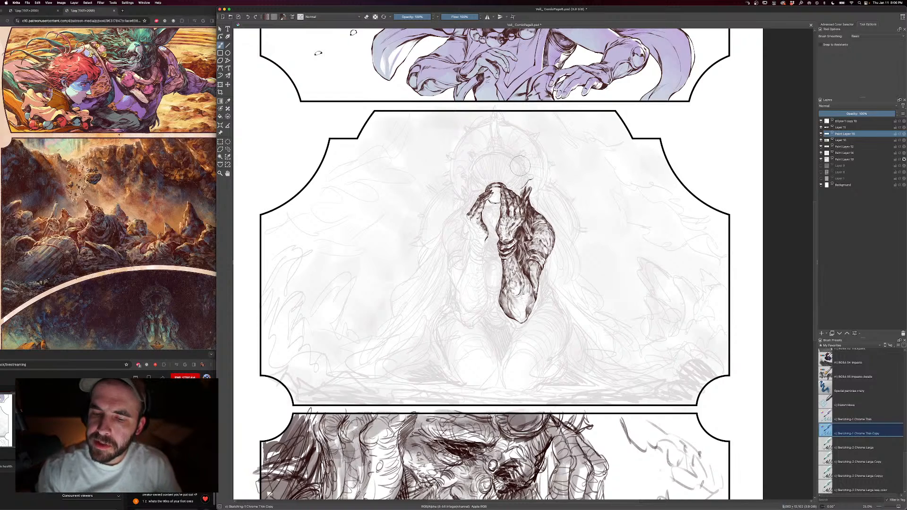
# - Ink the small overlapping fingertips in the gap between the two hands, refining their edges with the eraser and varied brush sizes
pyautogui.press('[')
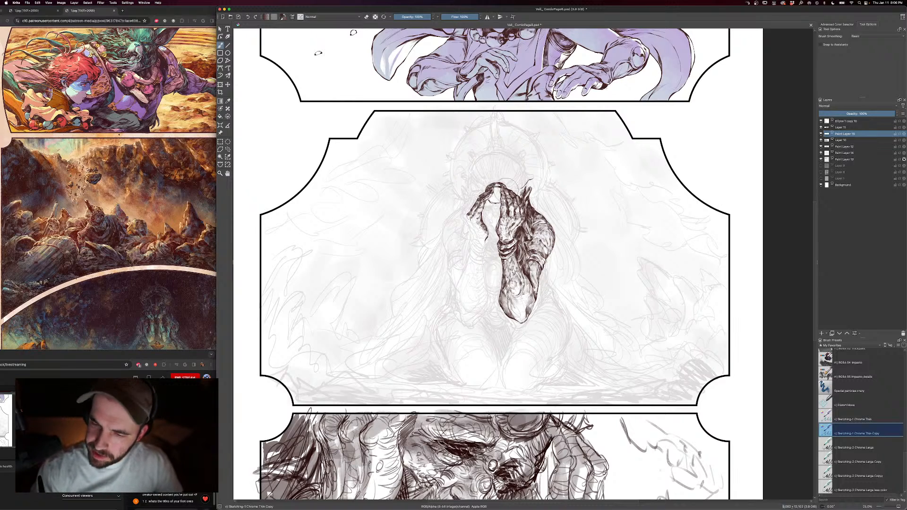
pyautogui.press('[')
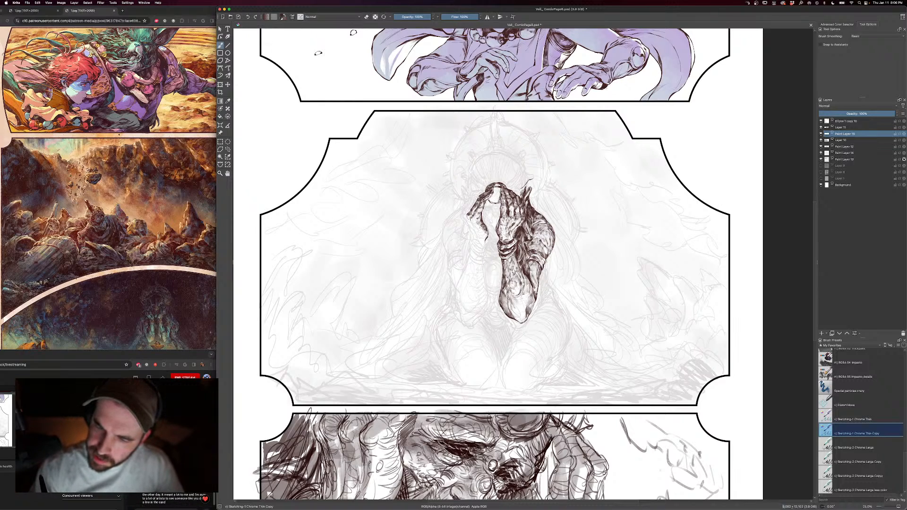
pyautogui.press('[')
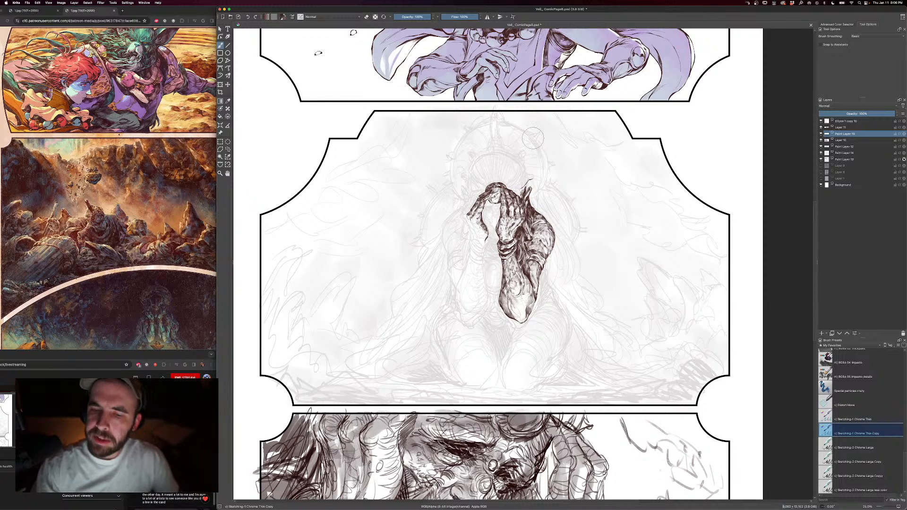
pyautogui.press(']')
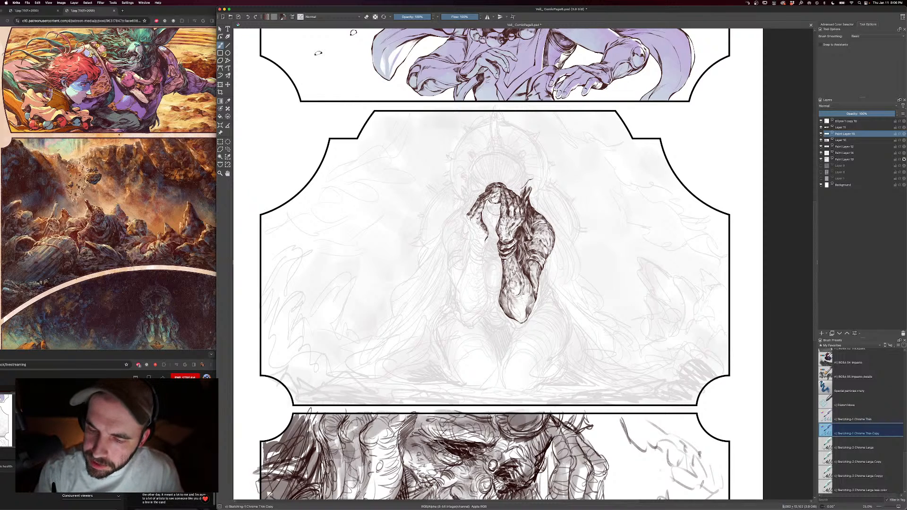
pyautogui.press('e')
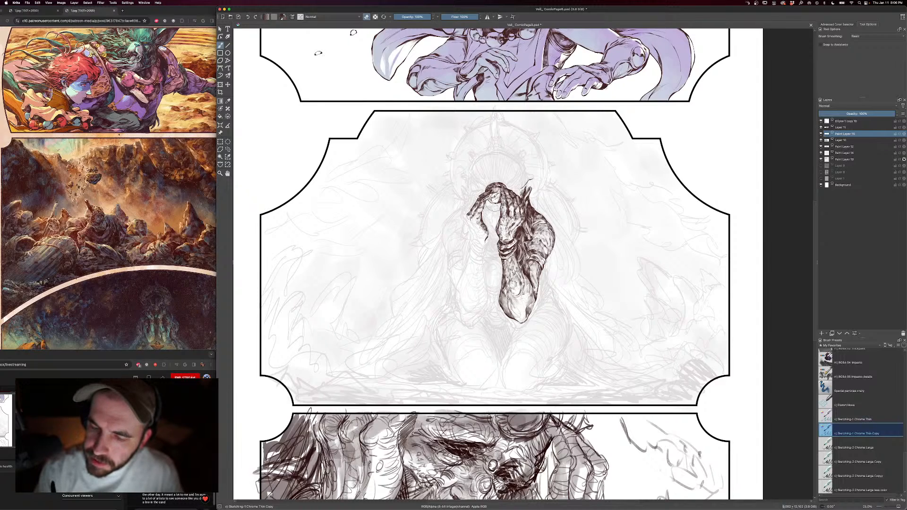
pyautogui.press('e')
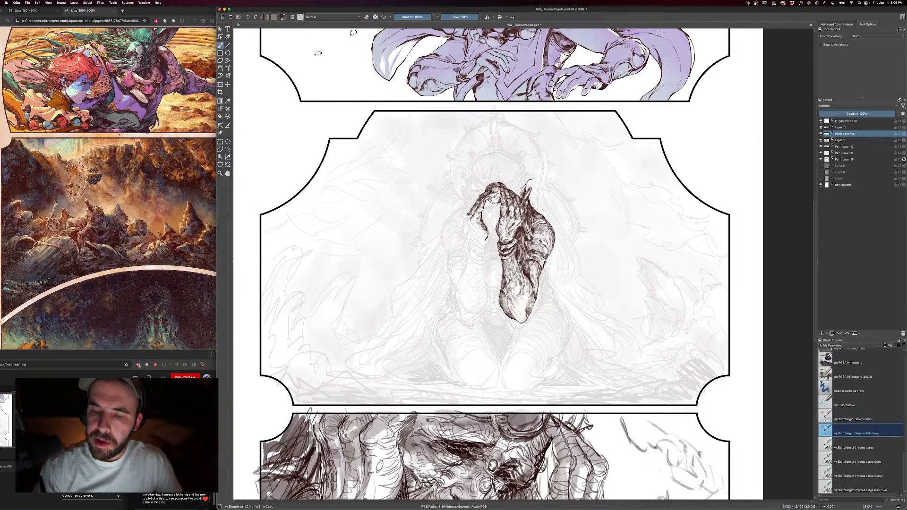
pyautogui.moveTo(493, 211); pyautogui.dragTo(496, 215)
pyautogui.press('e')
pyautogui.press('e')
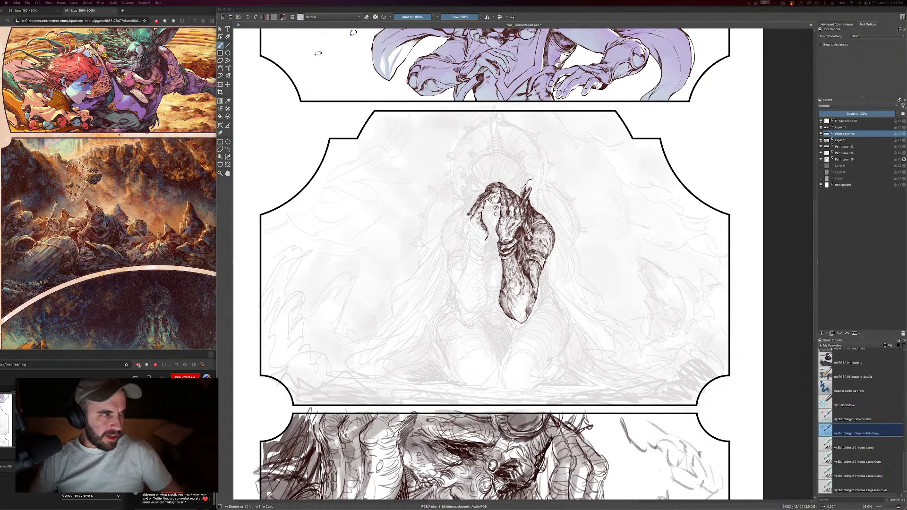
# - Fill the space between the hands with inked inner fingers and palm folds, trimming the strokes with the eraser
pyautogui.press('[')
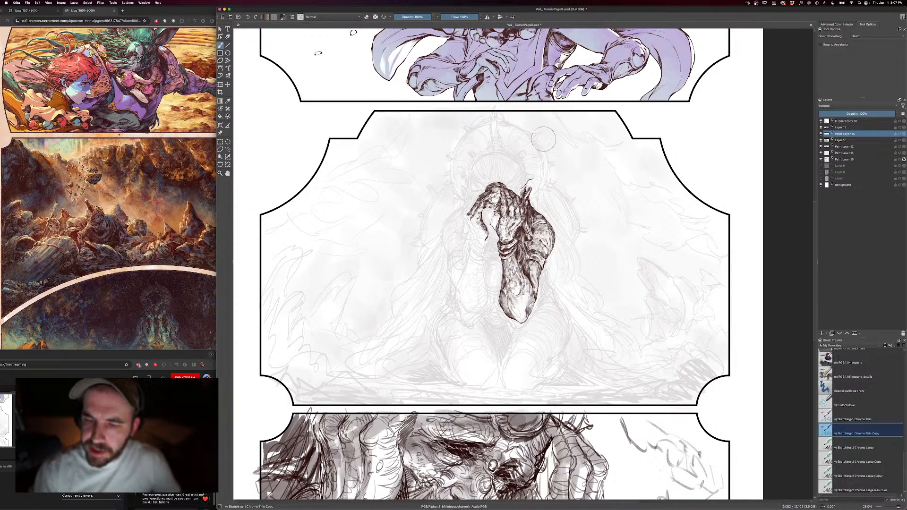
pyautogui.press(']')
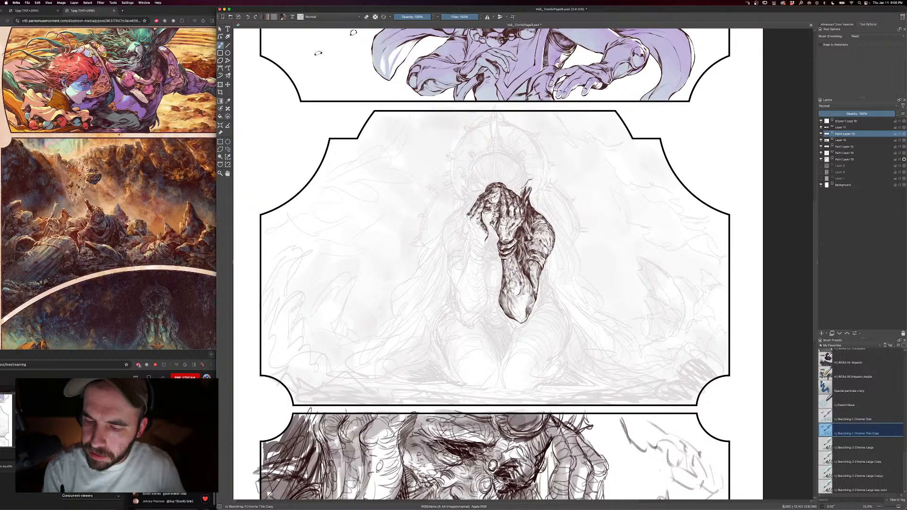
pyautogui.press('e')
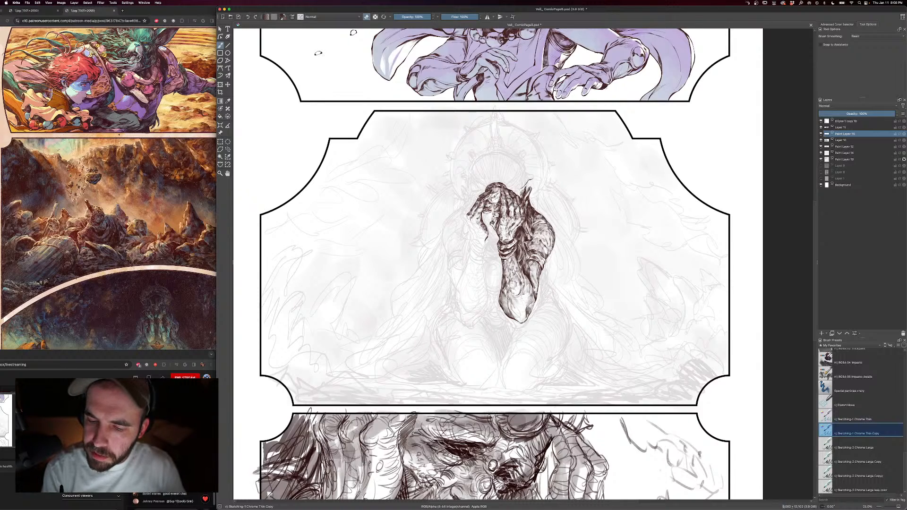
pyautogui.press('e')
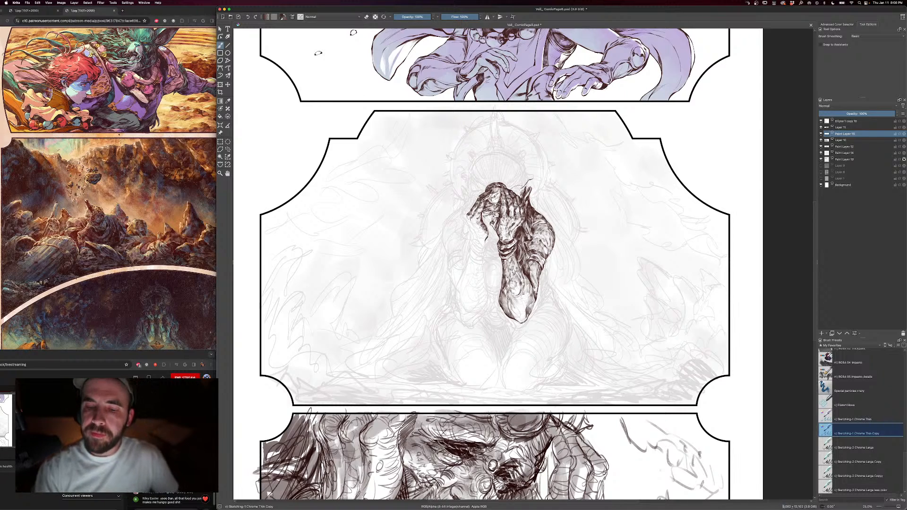
pyautogui.press(']')
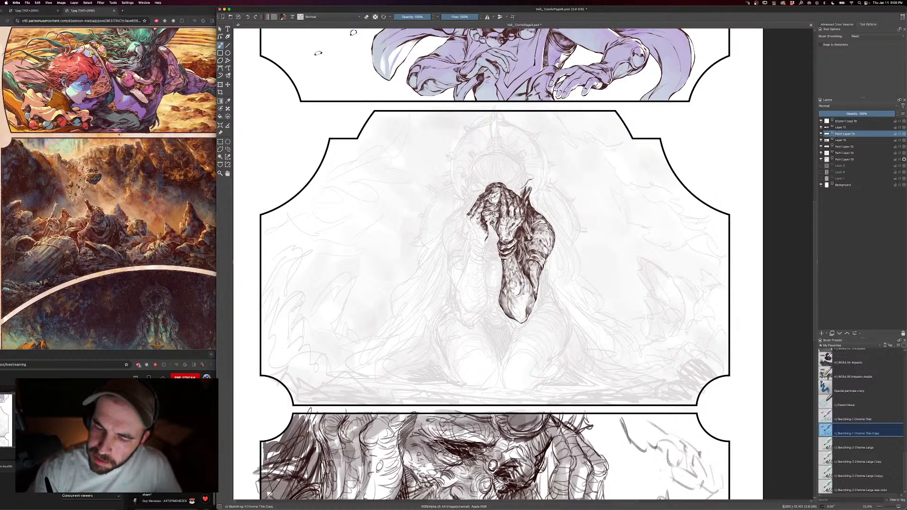
pyautogui.press('e')
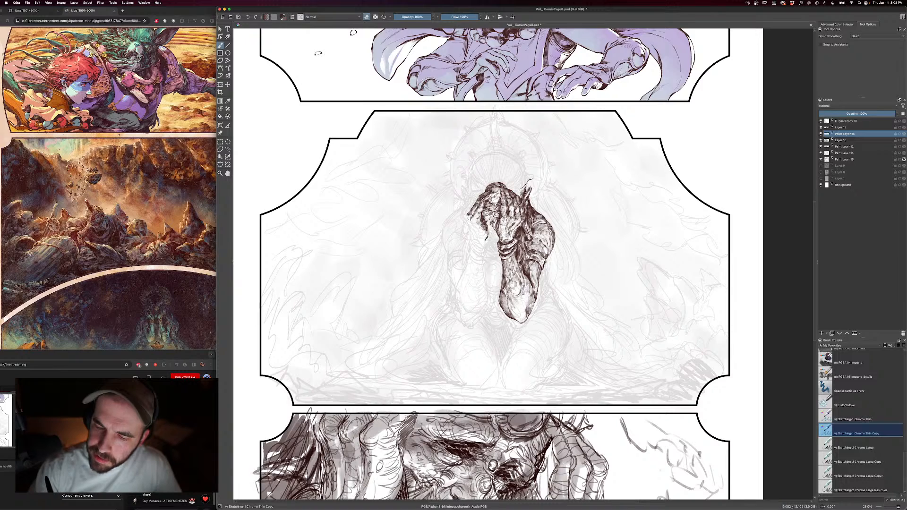
pyautogui.press('e')
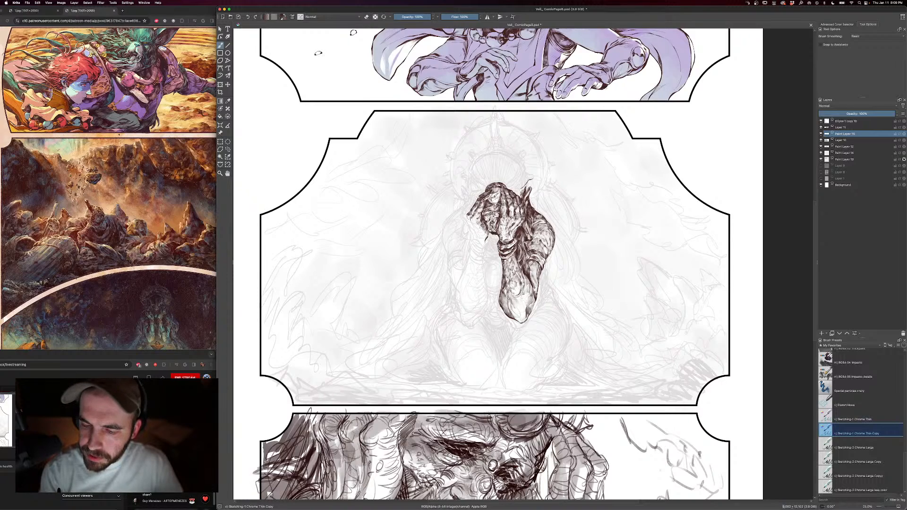
# - Ink the lower edge where the two palms meet above the first wrist, using a smaller brush
pyautogui.press('[')
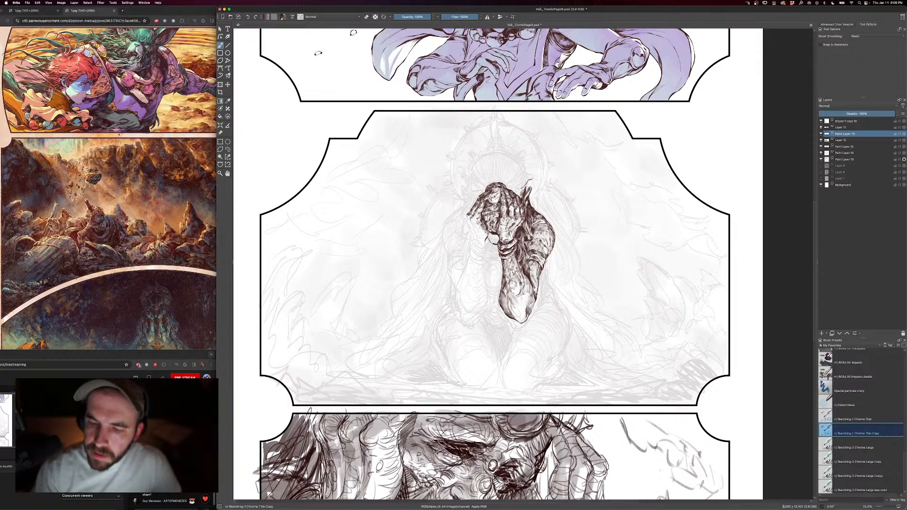
pyautogui.press('[')
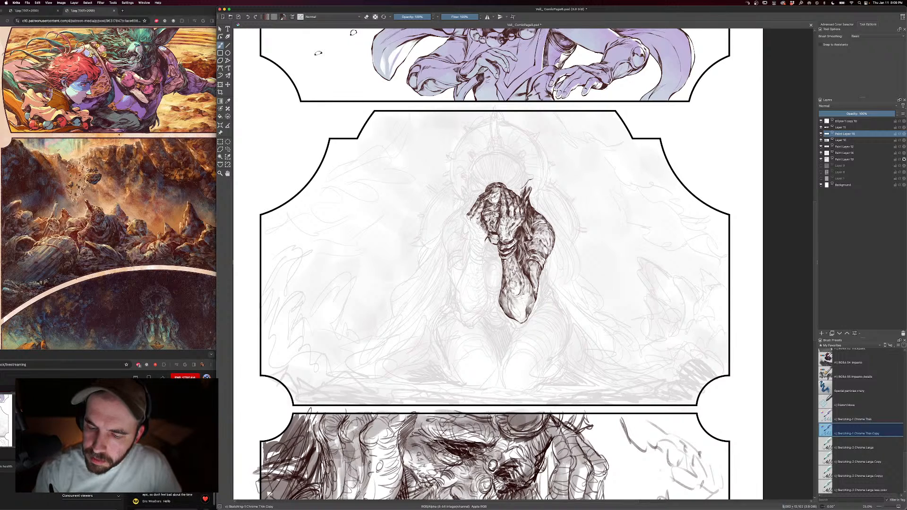
pyautogui.moveTo(491, 229)
pyautogui.mouseDown()
pyautogui.moveTo(508, 238)
pyautogui.moveTo(518, 226)
pyautogui.mouseUp()
pyautogui.moveTo(526, 190); pyautogui.dragTo(550, 213)
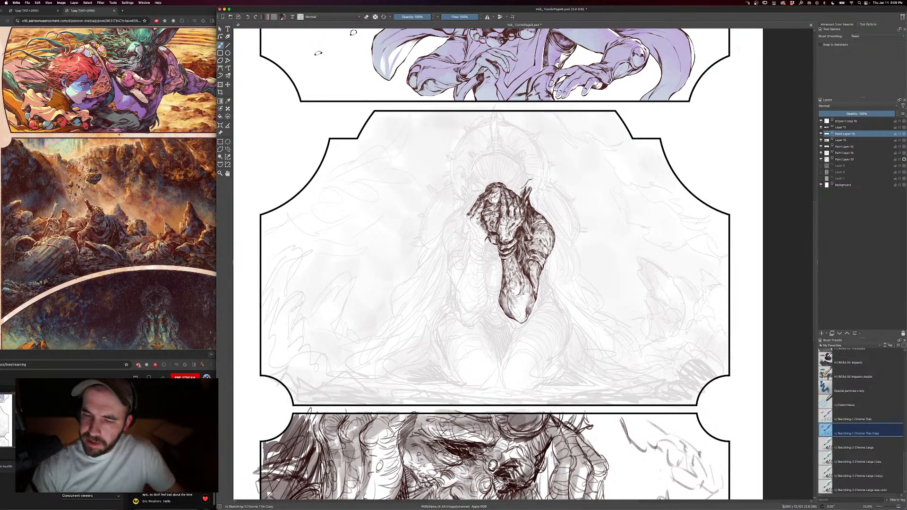
pyautogui.moveTo(500, 228); pyautogui.dragTo(504, 243)
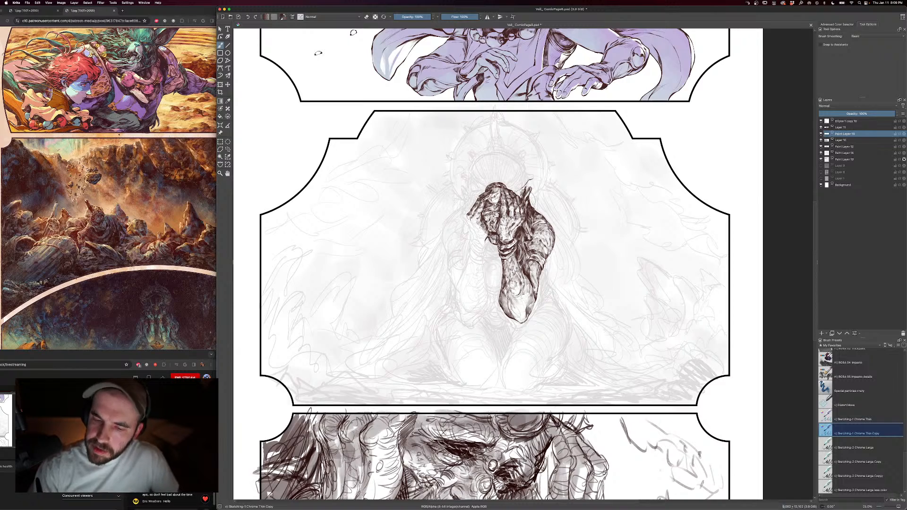
# - Ink the second hand's outer contour and banded wrist, shading the back of the hand with dark hatching
pyautogui.press(']')
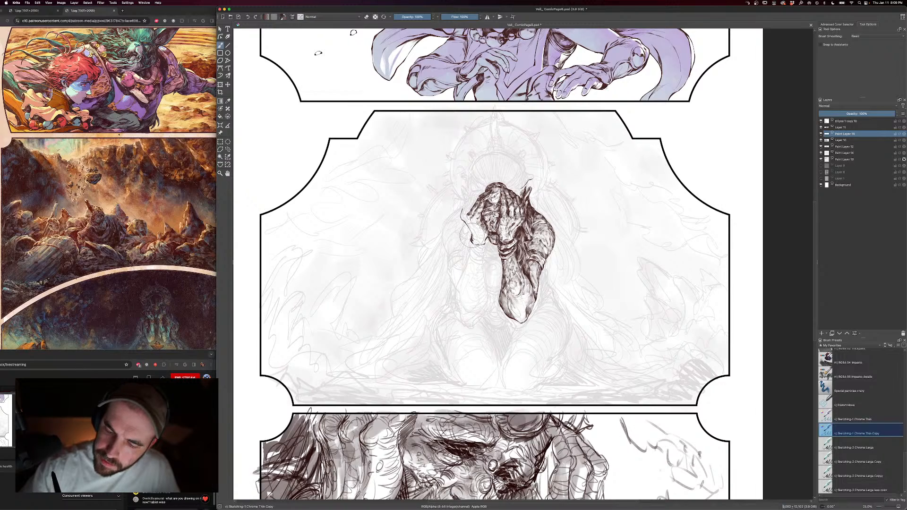
pyautogui.press(']')
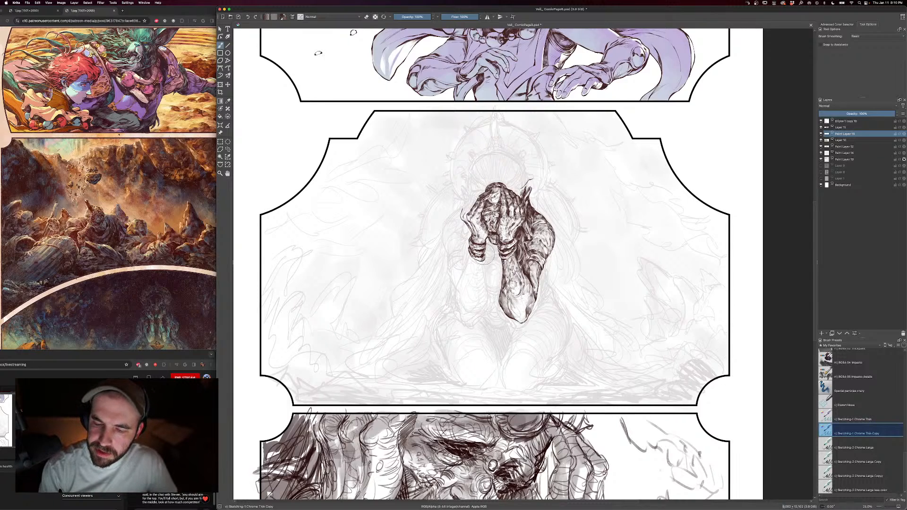
pyautogui.press('e')
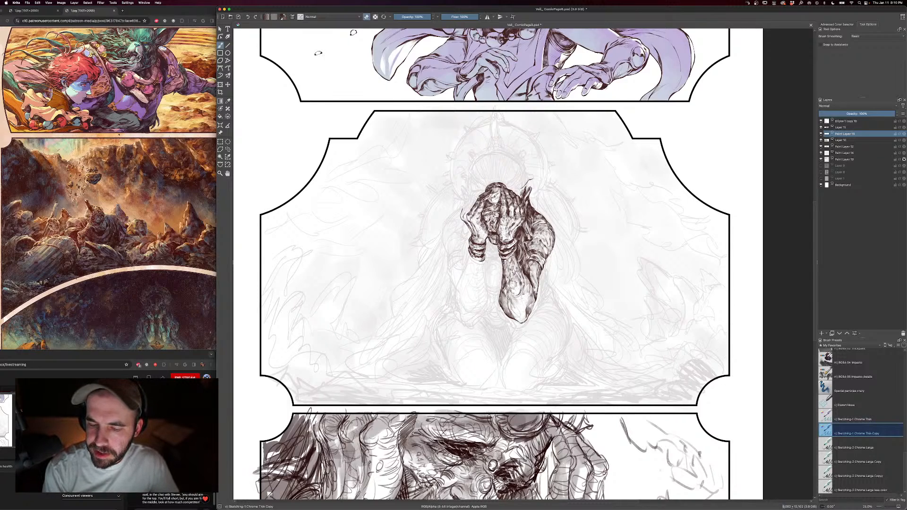
pyautogui.press('e')
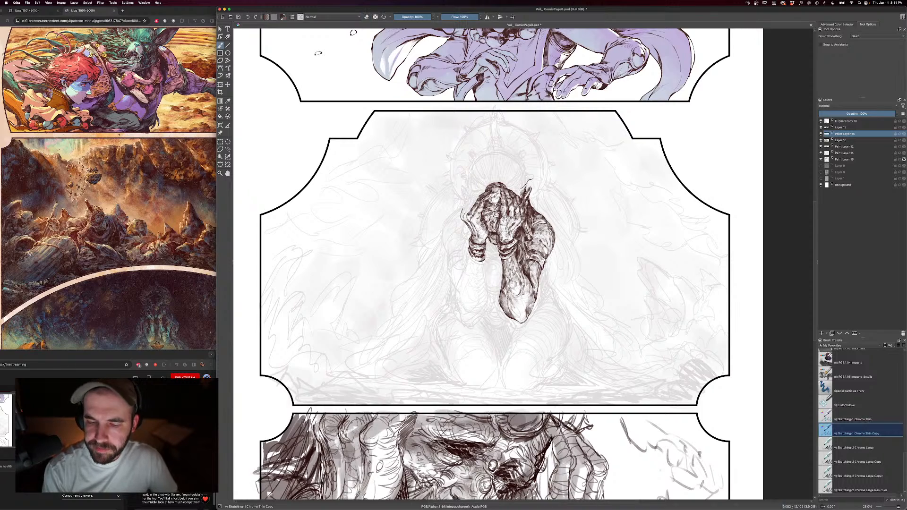
pyautogui.press(']')
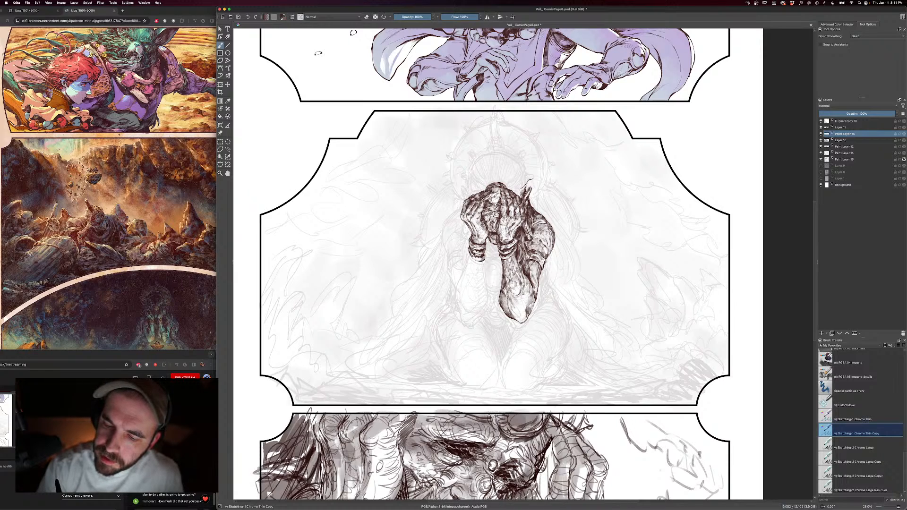
pyautogui.press('[')
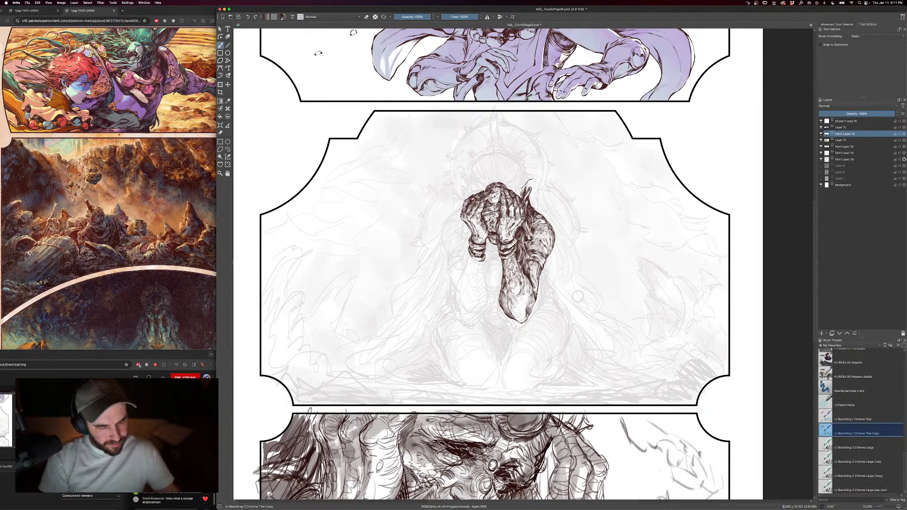
# - Outline the second forearm from the banded wrist down to the elbow and thicken both edges with short hatching strokes
pyautogui.moveTo(581, 288); pyautogui.dragTo(541, 228)
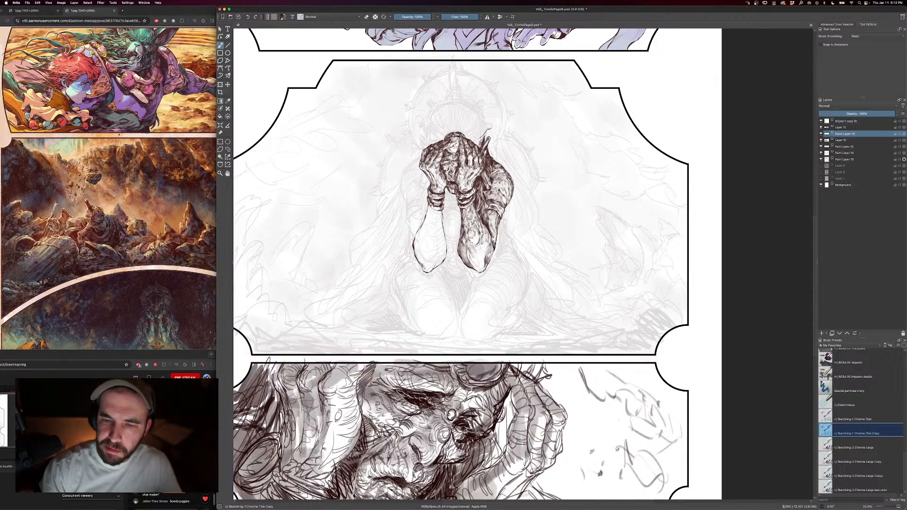
pyautogui.moveTo(429, 206); pyautogui.dragTo(425, 226)
pyautogui.moveTo(427, 214); pyautogui.dragTo(420, 234)
pyautogui.moveTo(422, 230)
pyautogui.mouseDown()
pyautogui.moveTo(414, 253)
pyautogui.moveTo(415, 238)
pyautogui.mouseUp()
pyautogui.moveTo(420, 230); pyautogui.dragTo(414, 242)
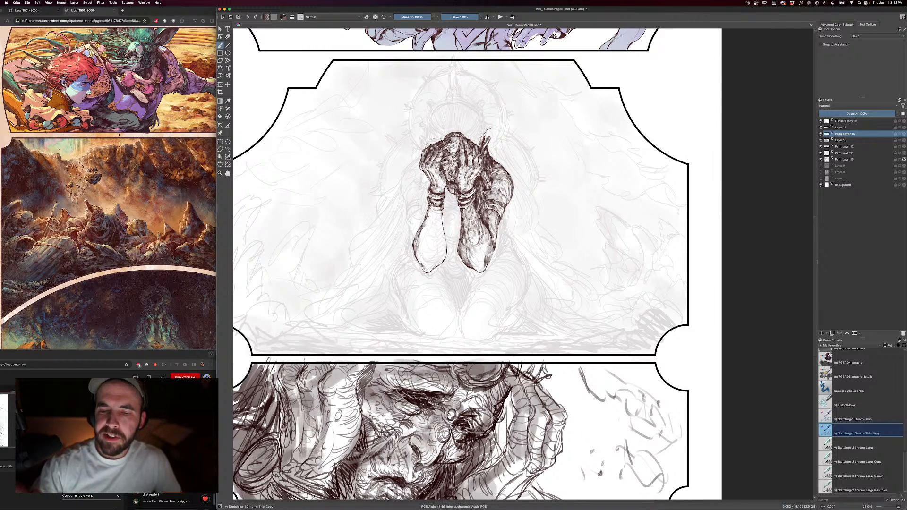
pyautogui.moveTo(441, 211); pyautogui.dragTo(445, 251)
pyautogui.moveTo(442, 175); pyautogui.dragTo(427, 196)
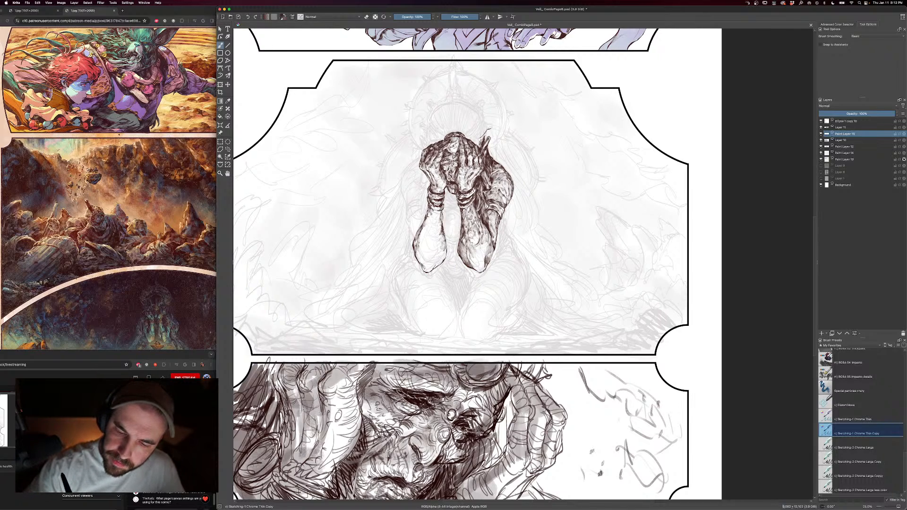
# - Fill the second forearm with contour hatching from below the wrist bands toward the elbow, switching between brush and eraser
pyautogui.moveTo(439, 211); pyautogui.dragTo(436, 222)
pyautogui.moveTo(436, 210); pyautogui.dragTo(431, 222)
pyautogui.press('e')
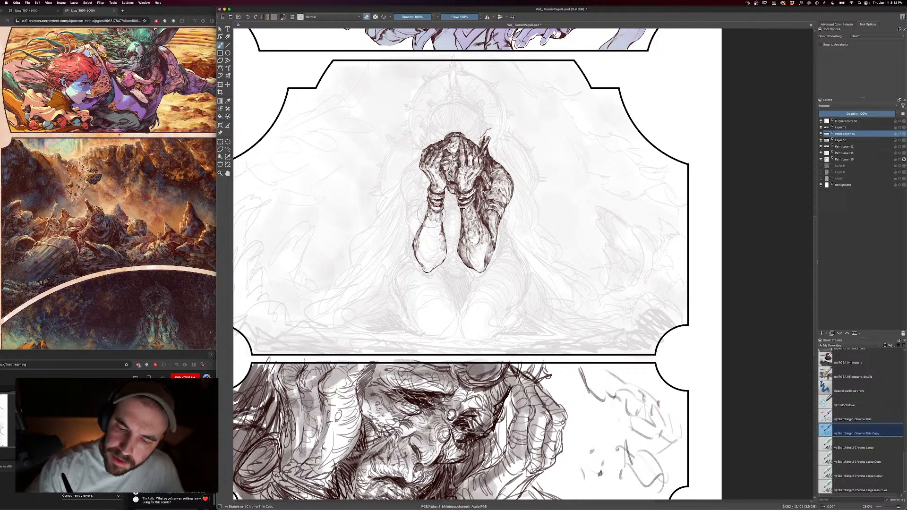
pyautogui.press('-')
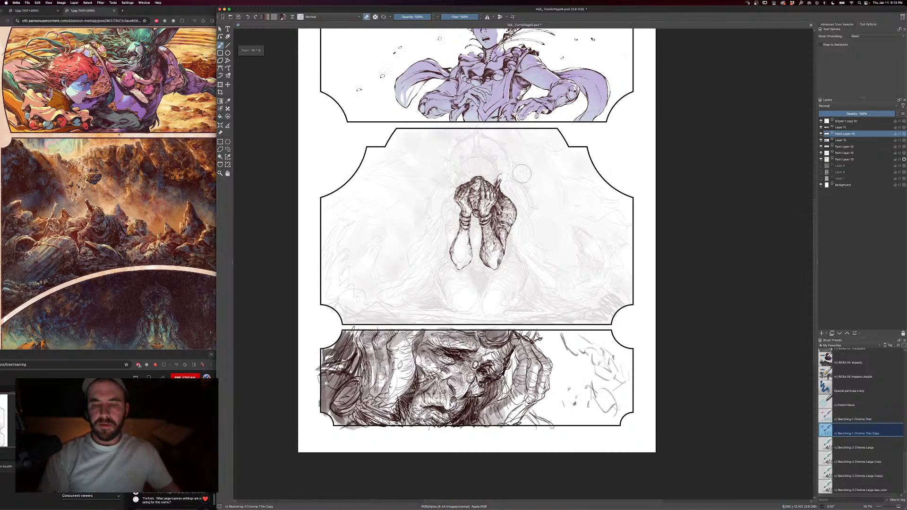
pyautogui.press('=')
pyautogui.press('[')
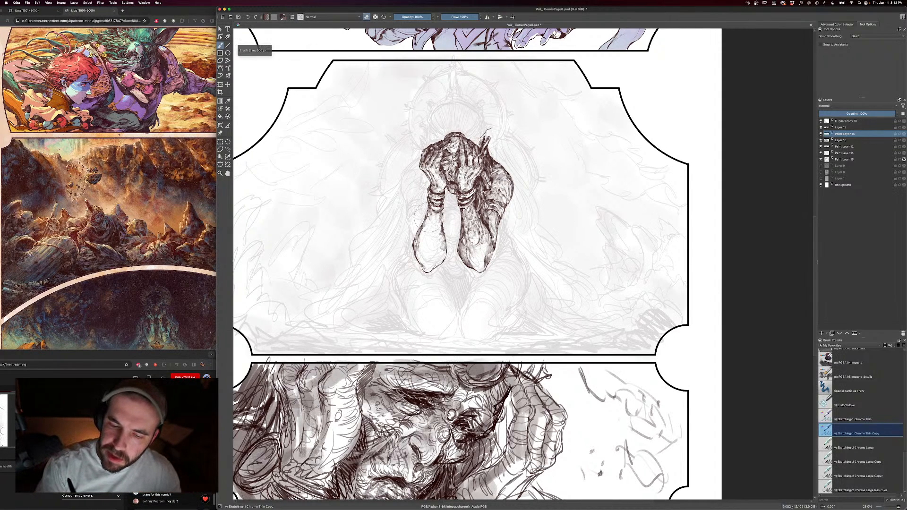
pyautogui.press('e')
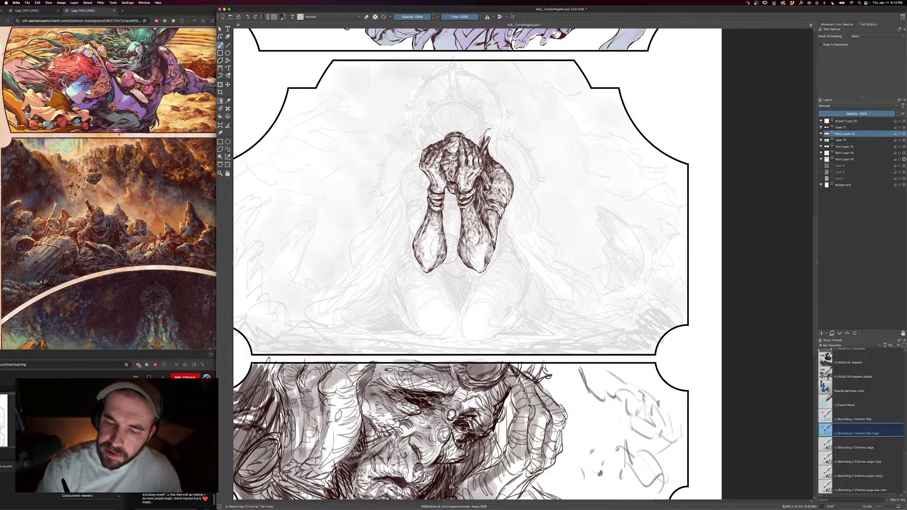
# - Add finishing hatching to the second forearm and elbow, and ink the dark shape beside its banded wrist with a smaller brush
pyautogui.moveTo(432, 259); pyautogui.dragTo(436, 268)
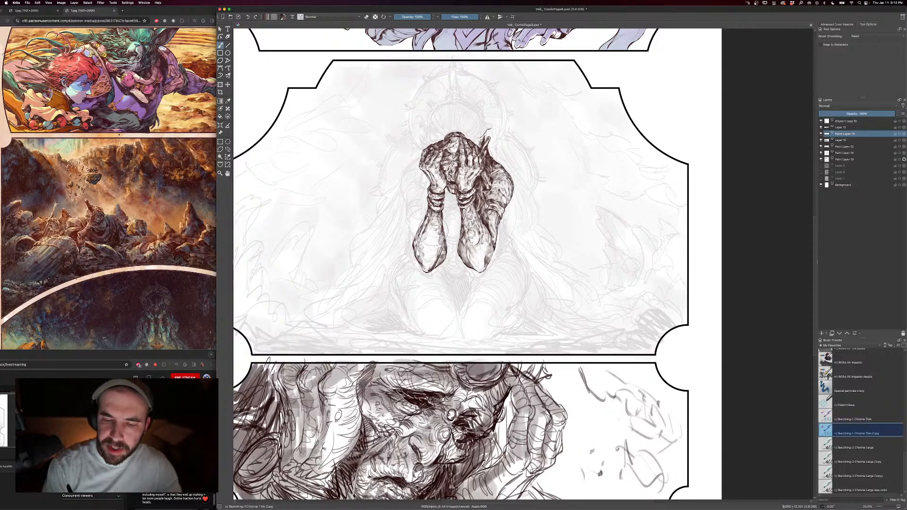
pyautogui.moveTo(431, 228); pyautogui.dragTo(435, 236)
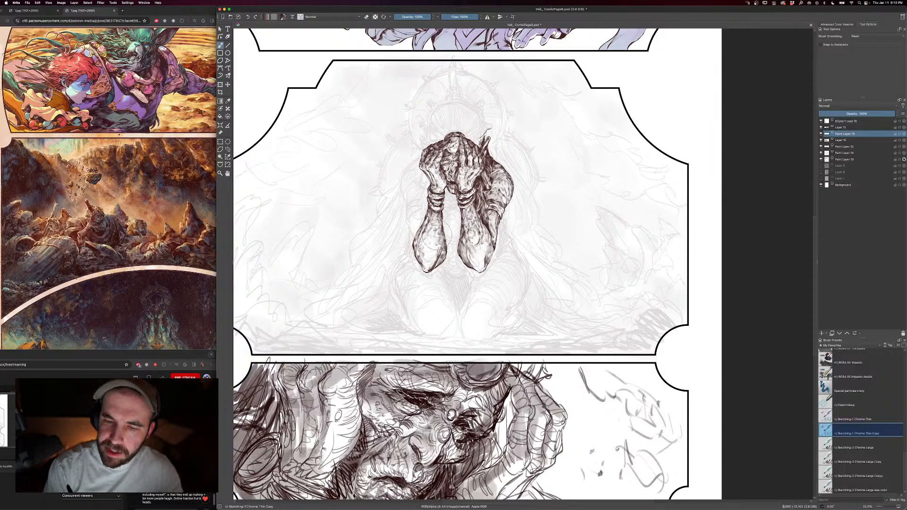
pyautogui.press('[')
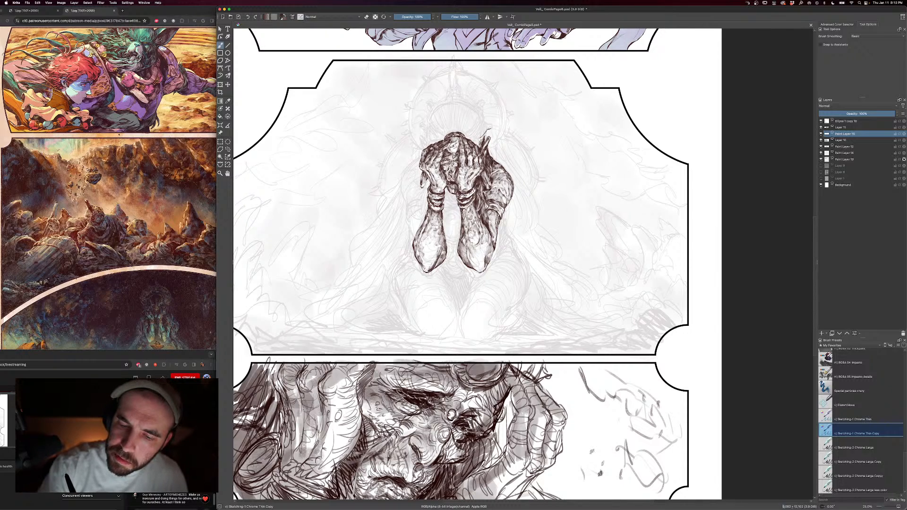
pyautogui.press('[')
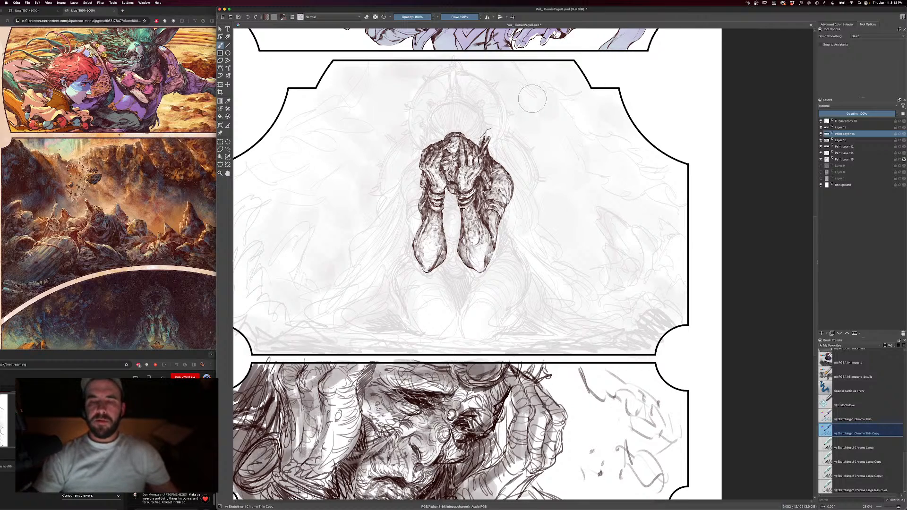
pyautogui.scroll(-2, 532, 98)
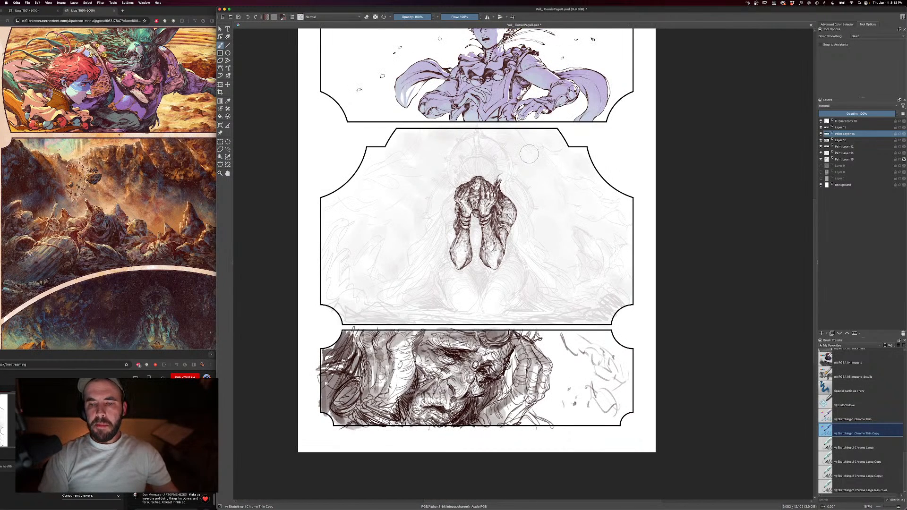
pyautogui.scroll(2, 532, 98)
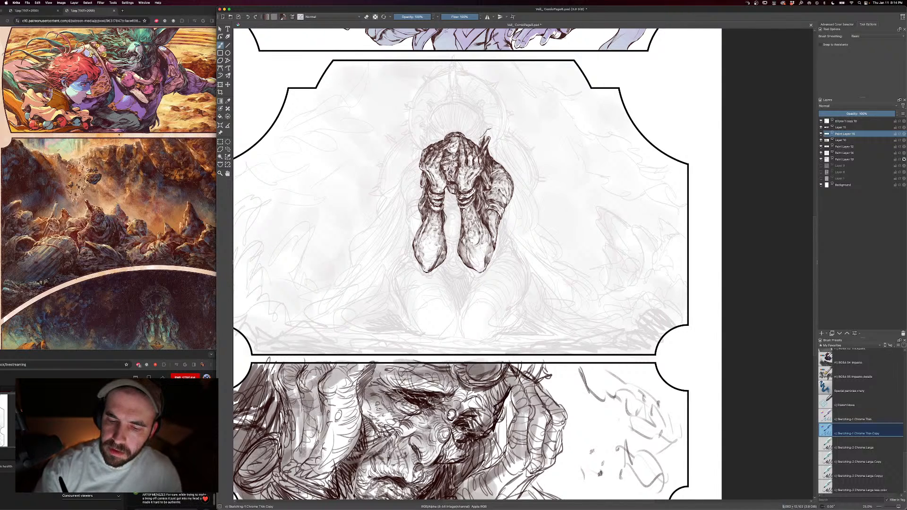
pyautogui.press('-')
pyautogui.press('=')
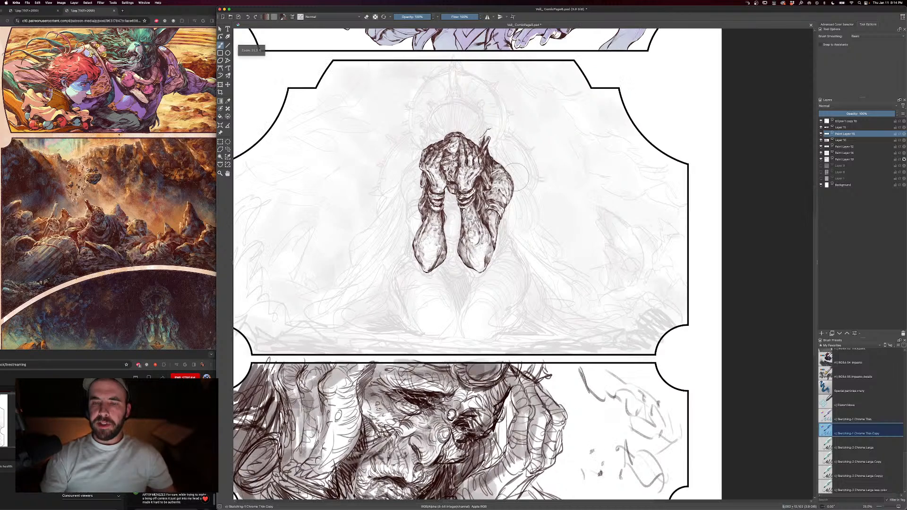
# - Ink dark details in the gap between the two banded wrists with a smaller brush
pyautogui.moveTo(512, 211); pyautogui.dragTo(547, 257)
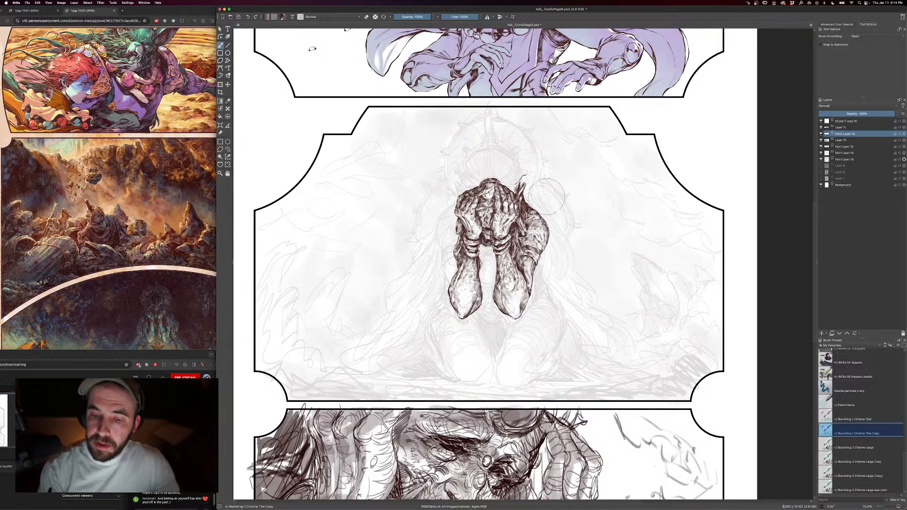
pyautogui.press('[')
pyautogui.press('[')
pyautogui.press('[')
pyautogui.press('[')
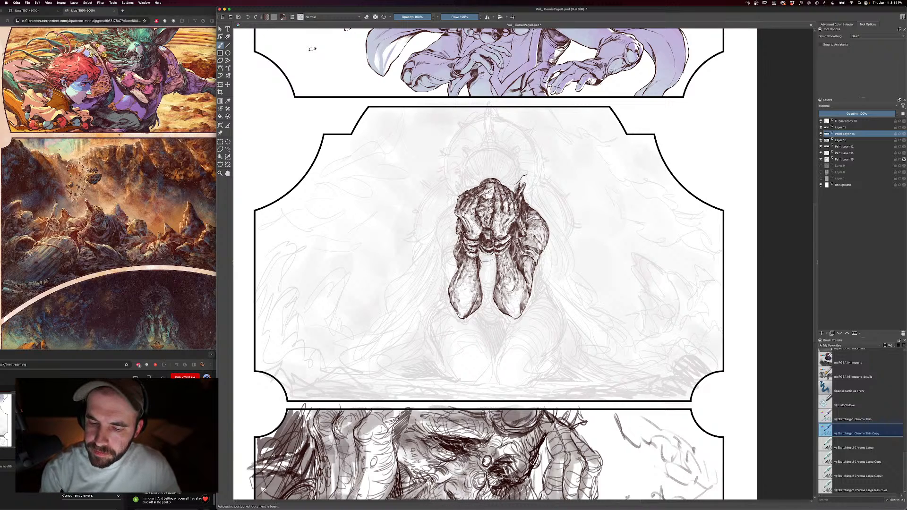
# - Refine the ink around the banded wrists and the inner forearm edges, alternating between brush and eraser
pyautogui.press('e')
pyautogui.press('e')
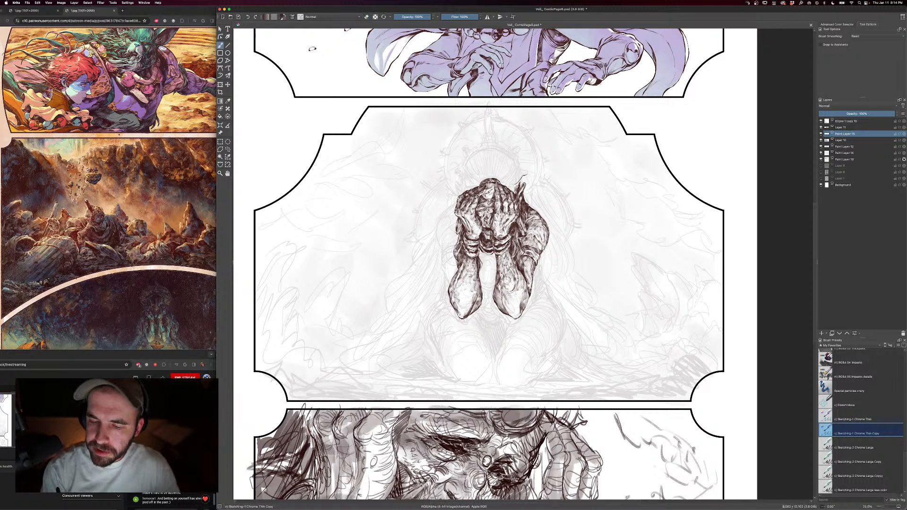
pyautogui.moveTo(549, 219); pyautogui.dragTo(532, 240)
pyautogui.moveTo(475, 234); pyautogui.dragTo(466, 260)
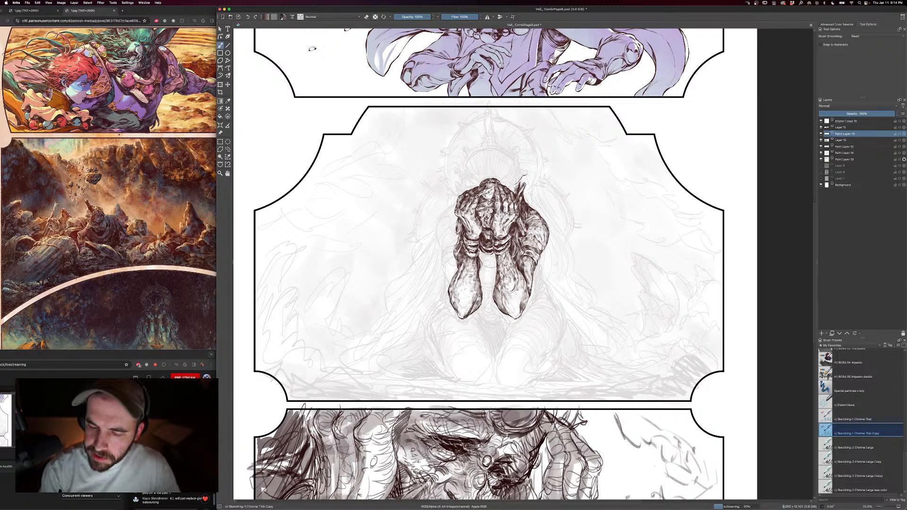
pyautogui.press('e')
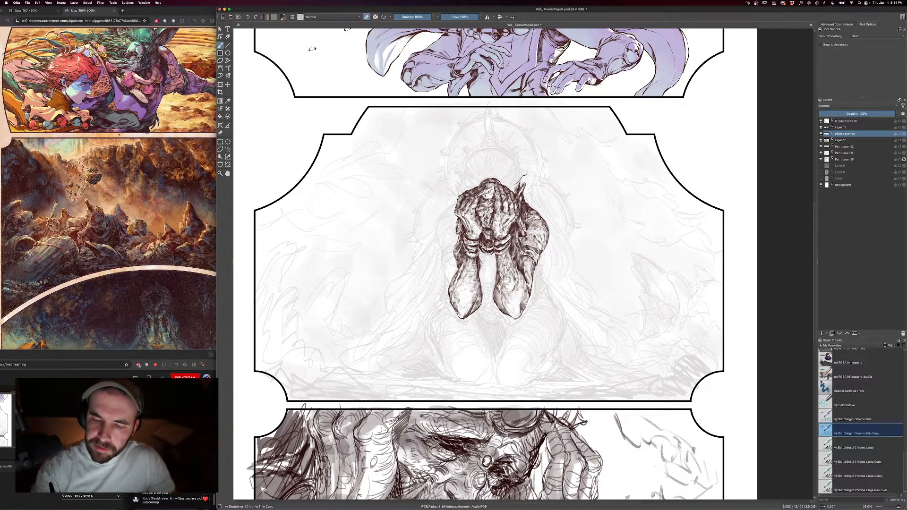
pyautogui.press('e')
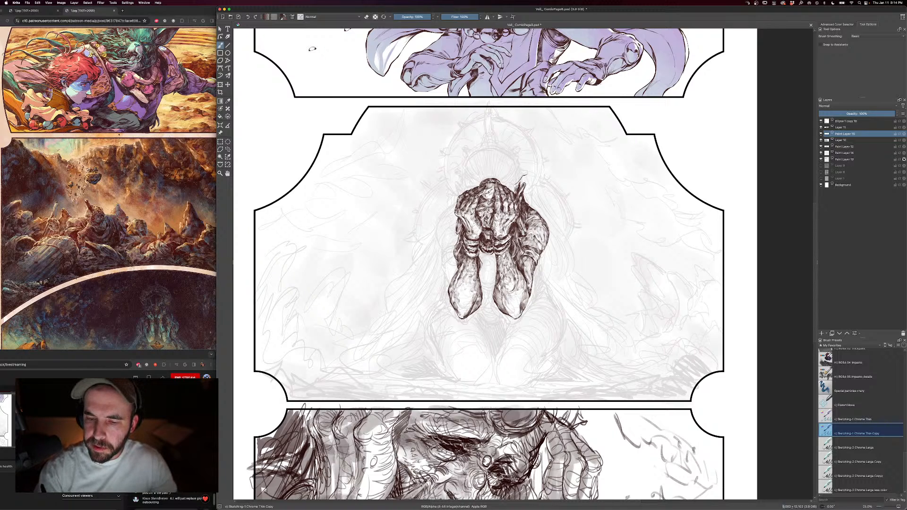
pyautogui.press('e')
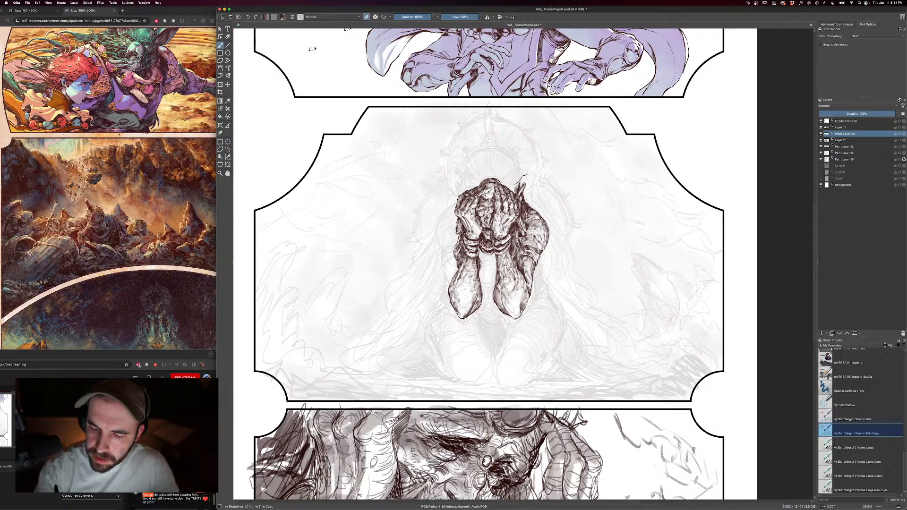
pyautogui.press('e')
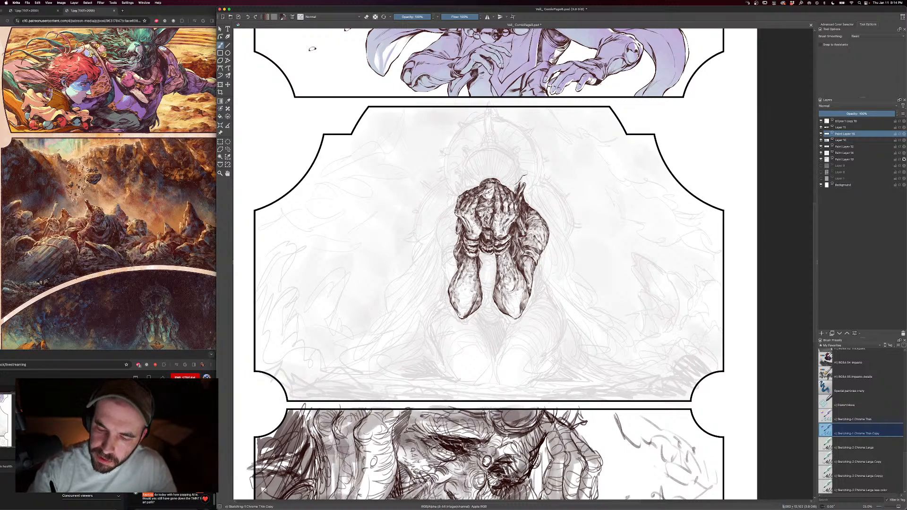
# - Ink the narrow body strip visible between the forearms below the wrists and darken both of its sides
pyautogui.press('[')
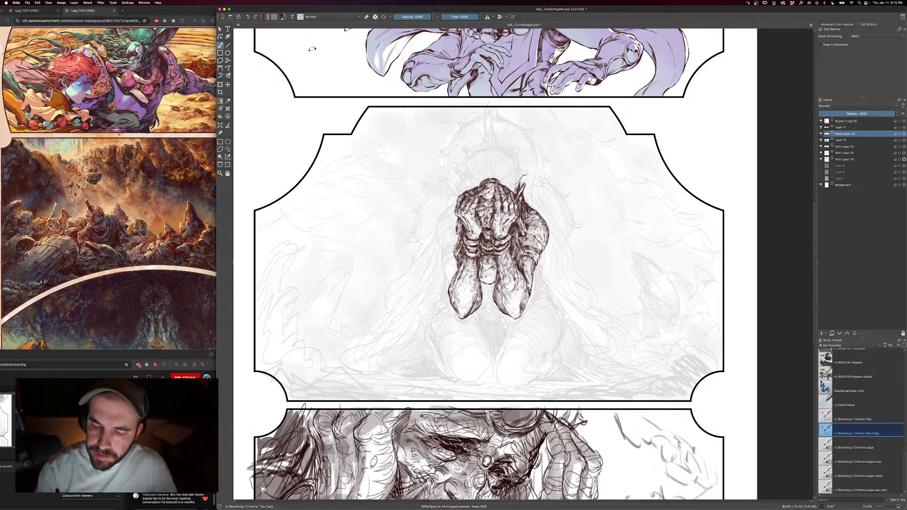
pyautogui.moveTo(482, 272); pyautogui.dragTo(481, 282)
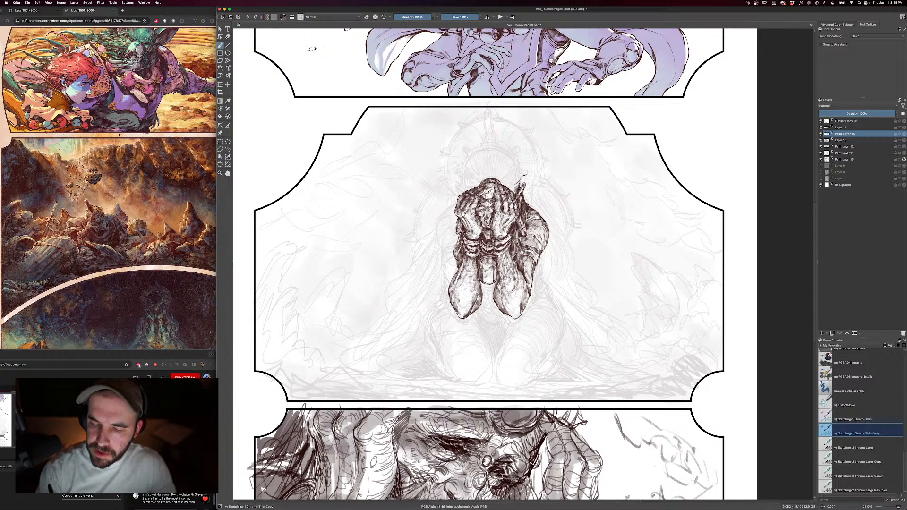
pyautogui.moveTo(495, 271); pyautogui.dragTo(496, 282)
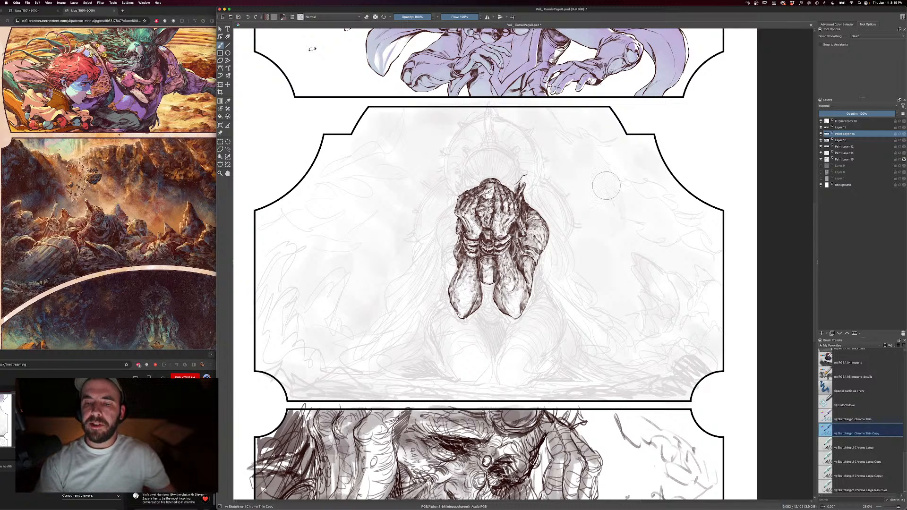
pyautogui.moveTo(483, 266); pyautogui.dragTo(493, 279)
# - Ink the dark band beside the first forearm's wrist and the outer arm edge below it, cleaning up with the eraser
pyautogui.press('-')
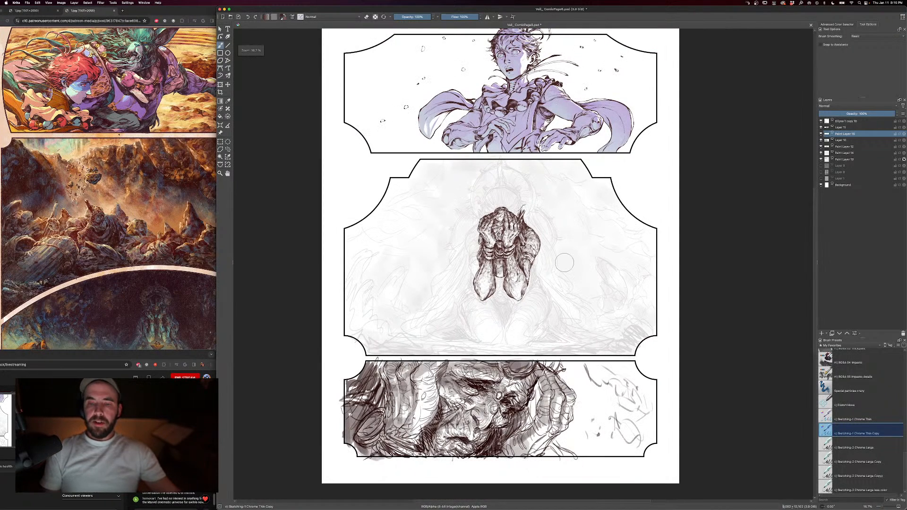
pyautogui.press('+')
pyautogui.moveTo(556, 240); pyautogui.dragTo(616, 248)
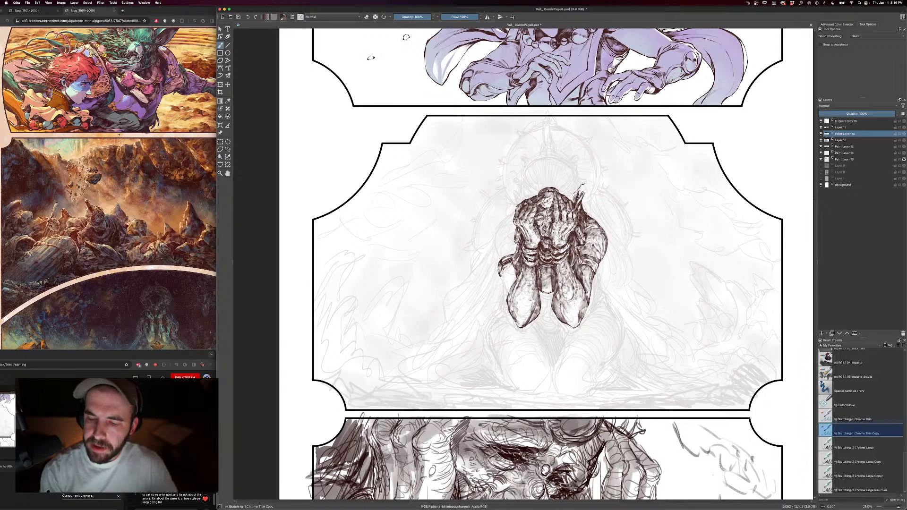
pyautogui.press(']')
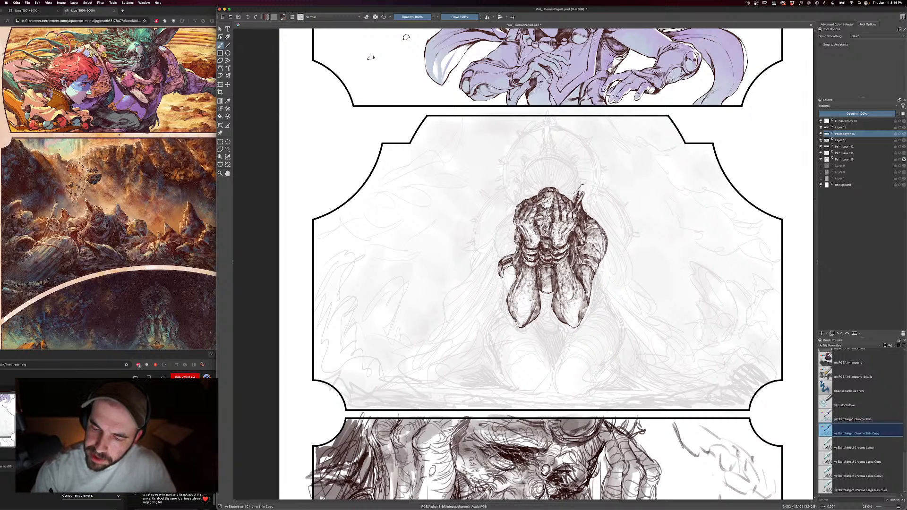
pyautogui.press('e')
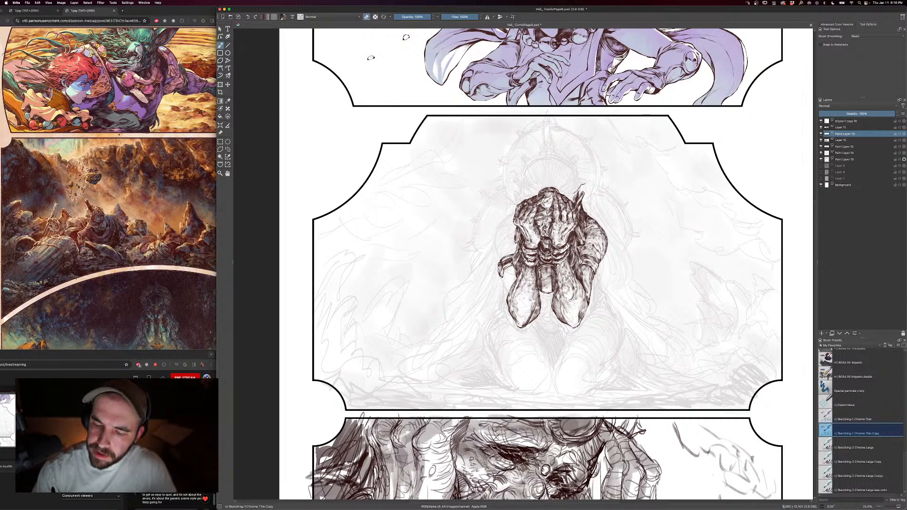
pyautogui.press('e')
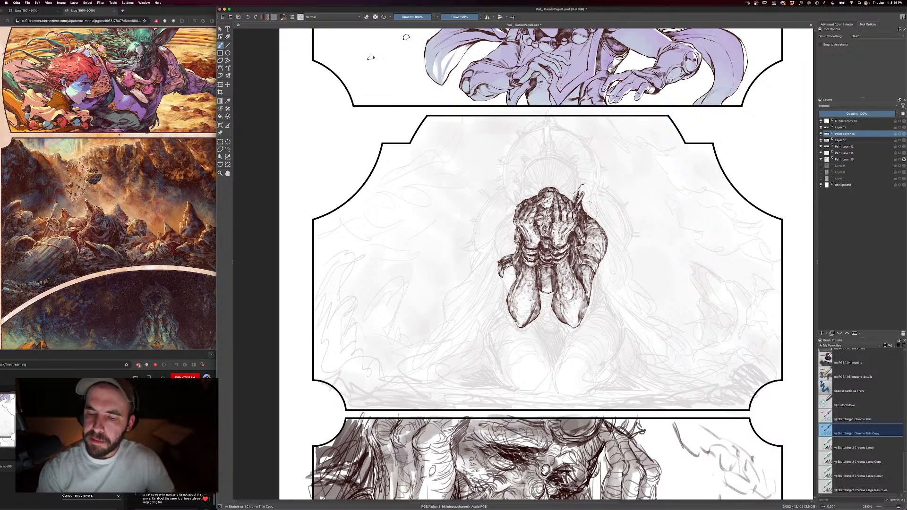
# - Outline the first upper arm with a larger brush and shade the shoulder beside the hand with dark hatching
pyautogui.press('-')
pyautogui.press('+')
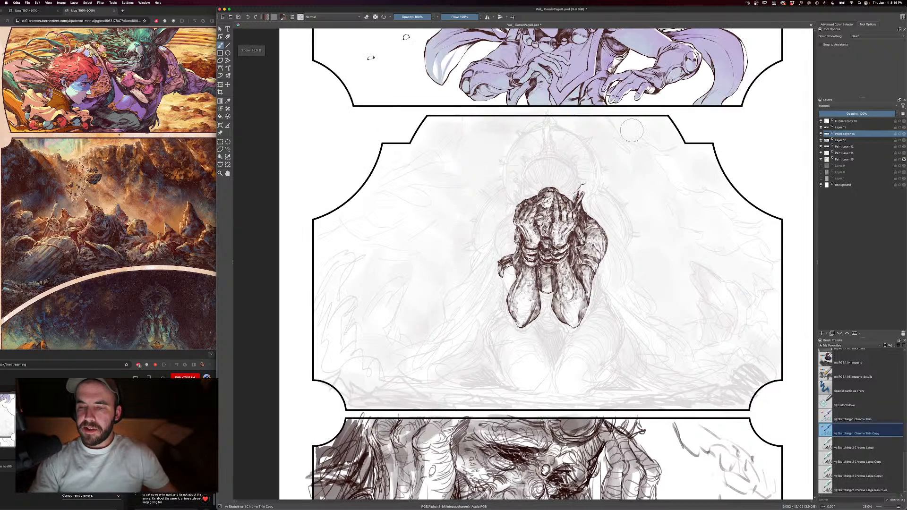
pyautogui.press(']')
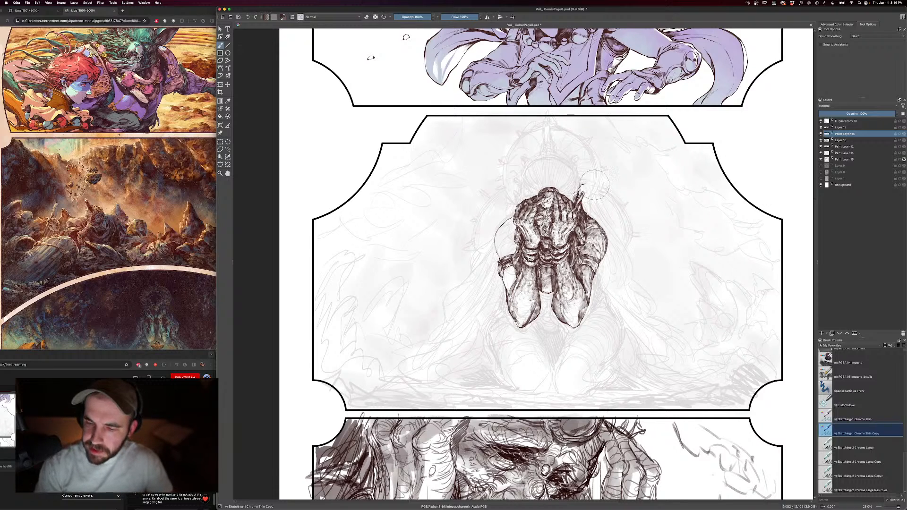
pyautogui.moveTo(644, 273); pyautogui.dragTo(630, 247)
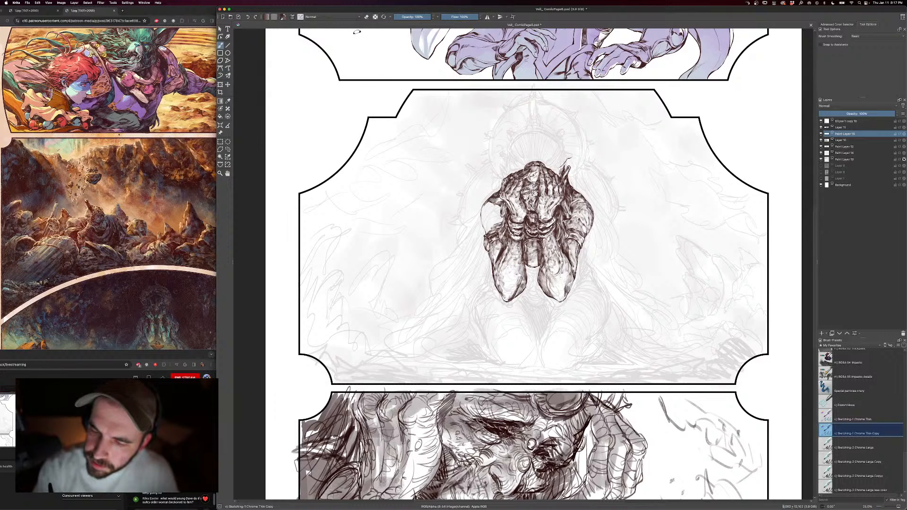
# - Fill the first upper arm with contour hatching from the shoulder down to the band, matching the opposite arm
pyautogui.press('super+minus')
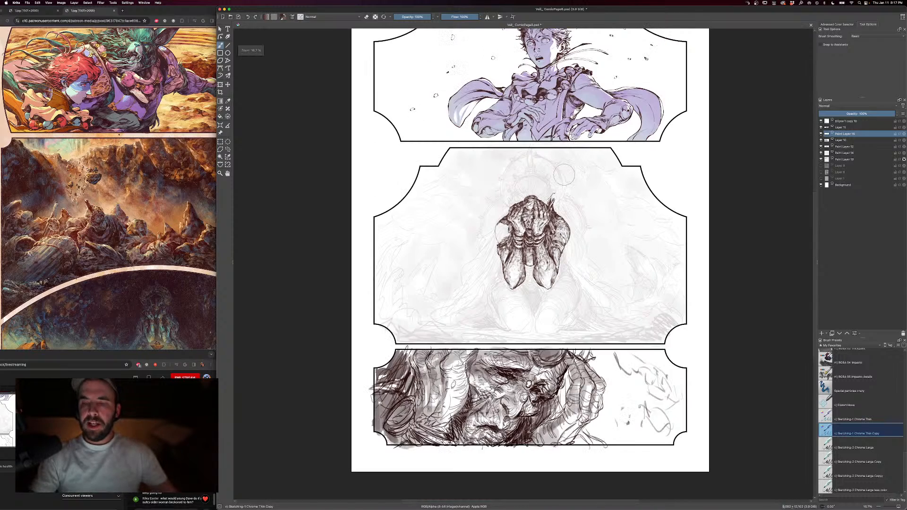
pyautogui.press('super+equal')
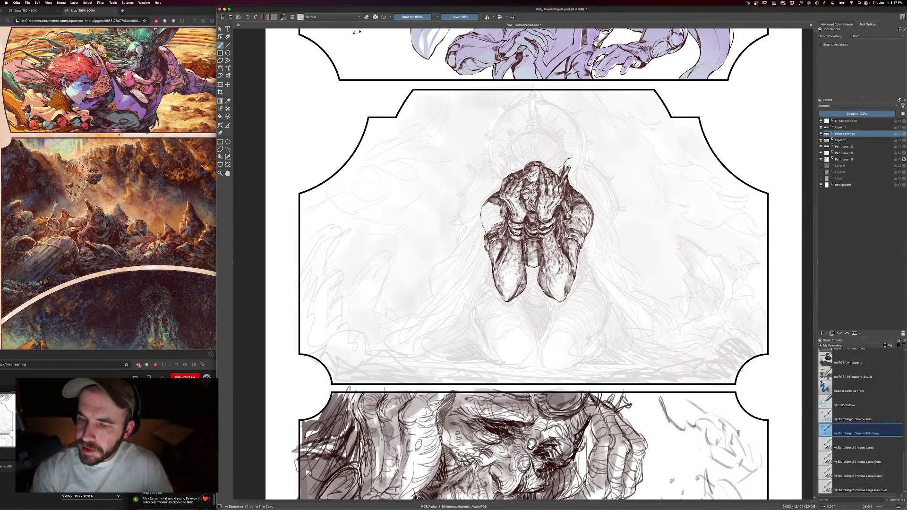
pyautogui.press('super+minus')
pyautogui.press('super+equal')
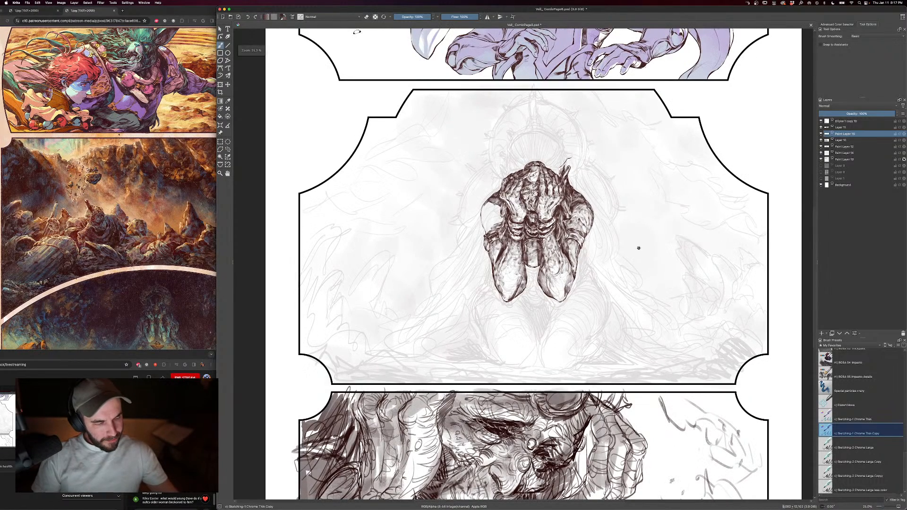
pyautogui.moveTo(639, 248); pyautogui.dragTo(599, 239)
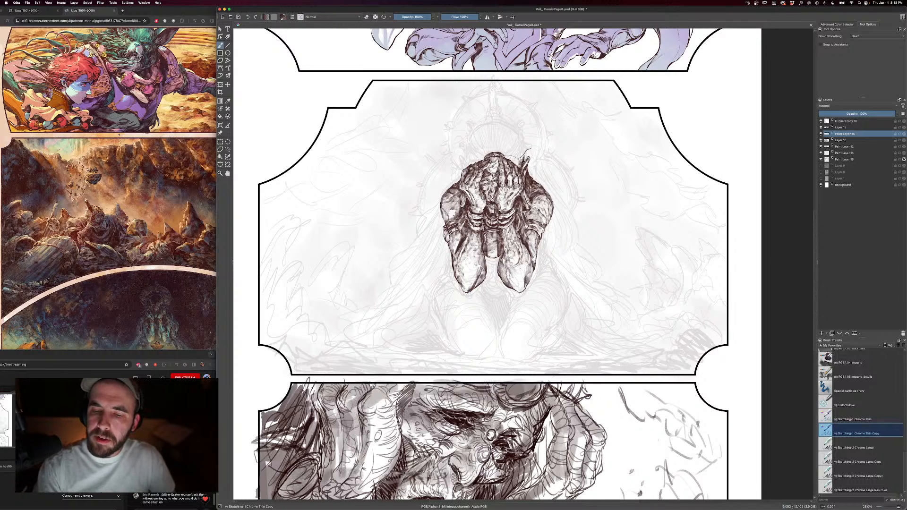
# - Examine the inked hands and arms at reduced zoom to judge how the figure reads within the whole page
pyautogui.press('-')
pyautogui.press('-')
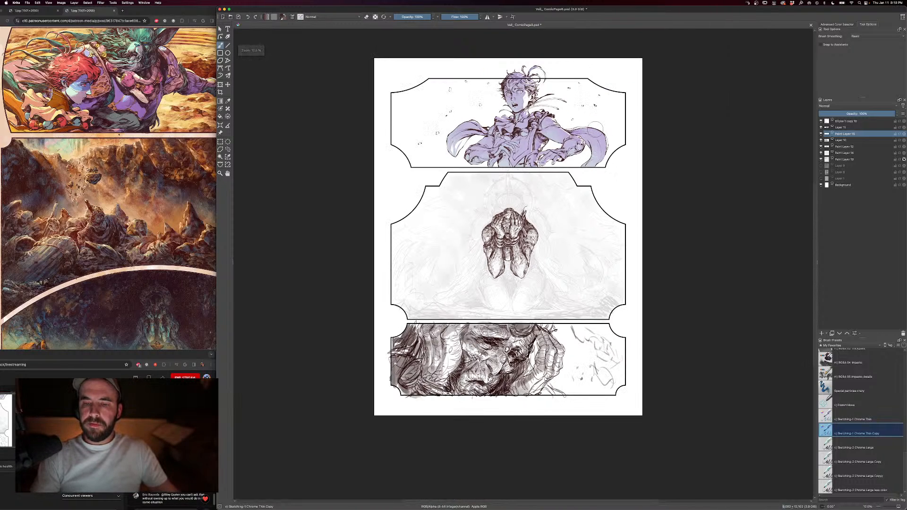
pyautogui.press('+')
pyautogui.press('+')
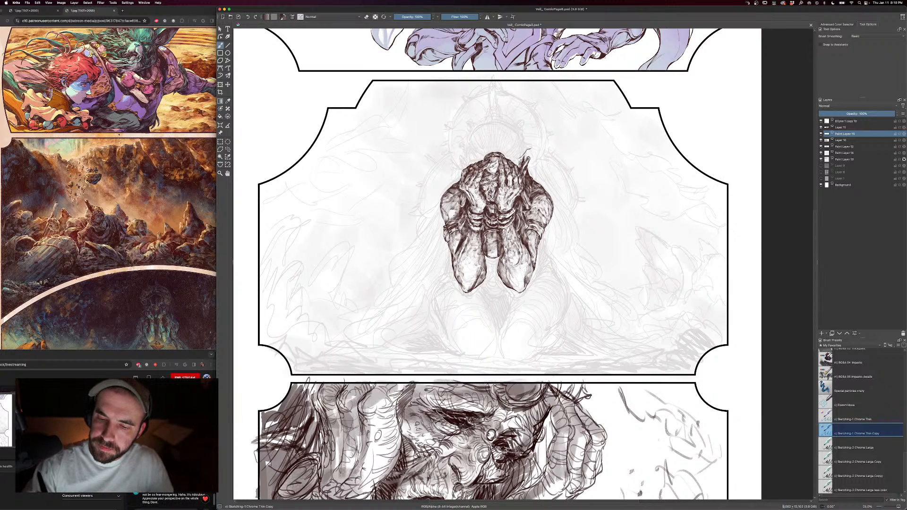
pyautogui.press('super+minus')
pyautogui.press('super+minus')
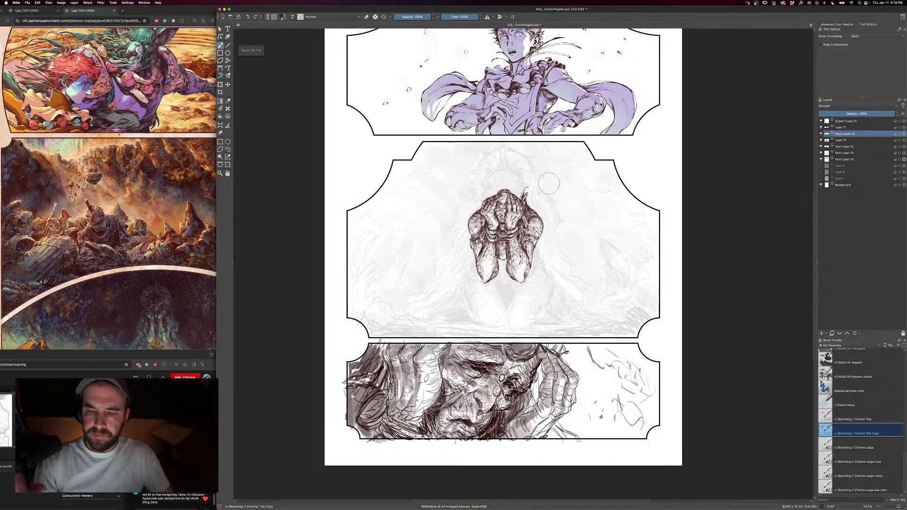
pyautogui.press('super+equal')
pyautogui.press('super+equal')
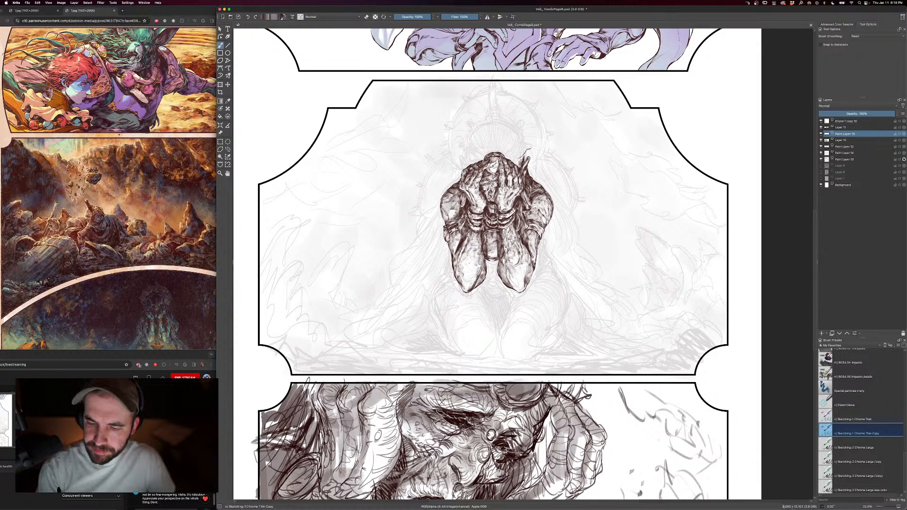
pyautogui.press('-')
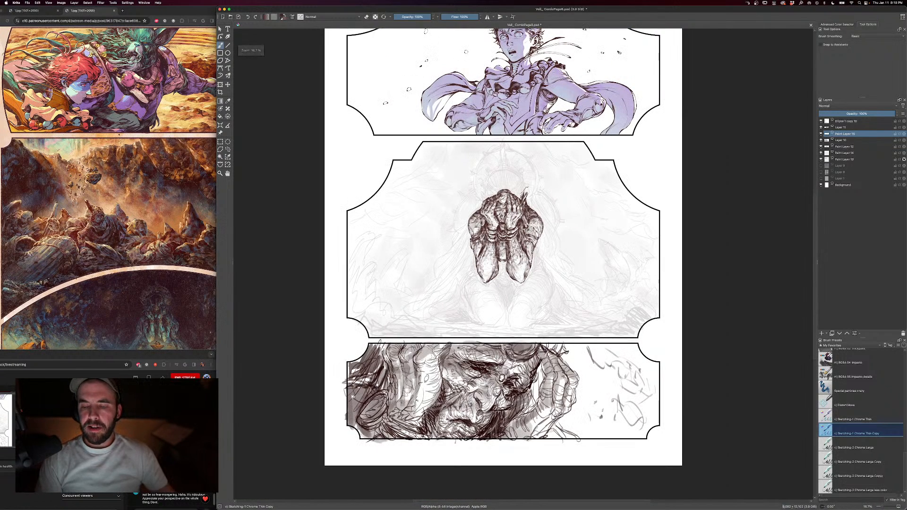
pyautogui.press('-')
pyautogui.press('+')
pyautogui.press('+')
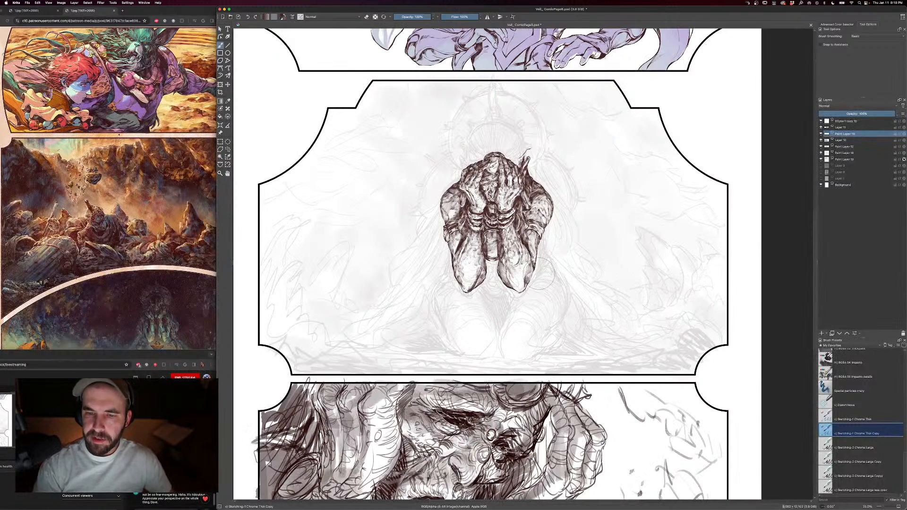
# - Ink the outer contour of the hip and thigh below the first elbow and thicken it with dark hatching
pyautogui.moveTo(451, 258); pyautogui.dragTo(465, 213)
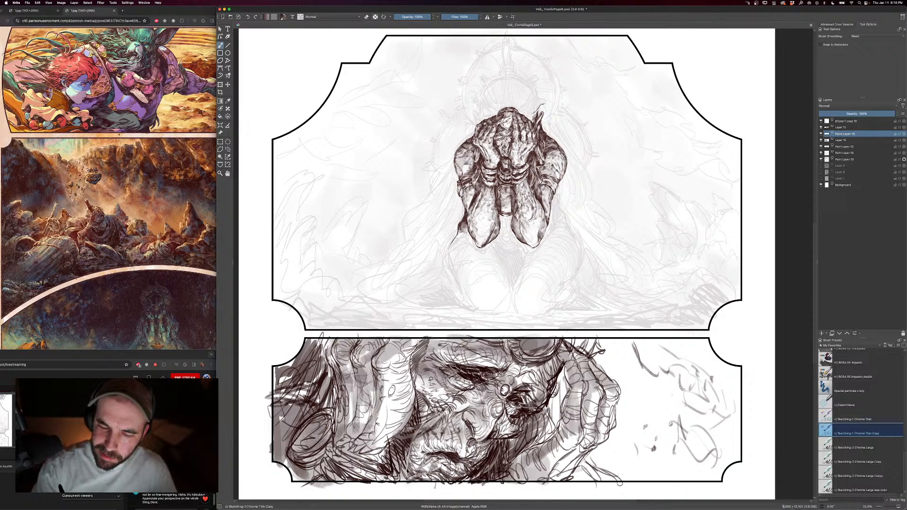
pyautogui.moveTo(446, 258)
pyautogui.mouseDown()
pyautogui.moveTo(445, 272)
pyautogui.moveTo(459, 277)
pyautogui.mouseUp()
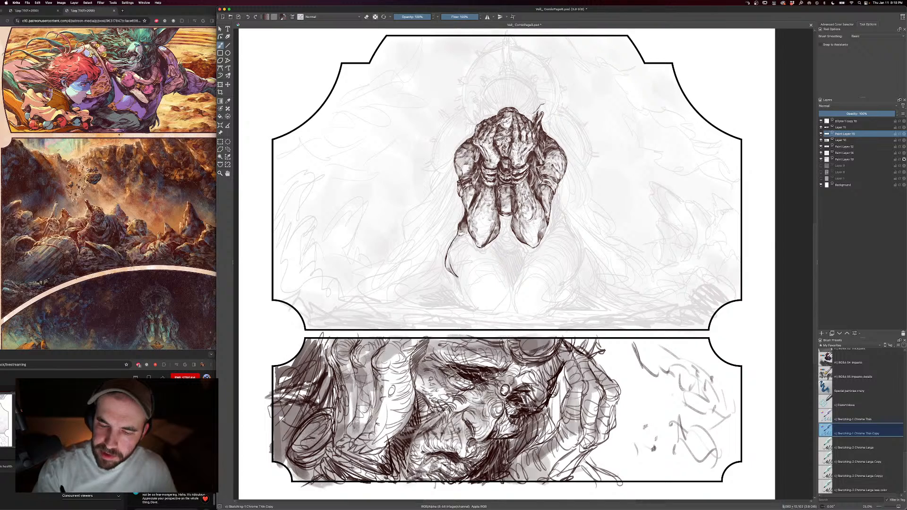
pyautogui.moveTo(448, 244); pyautogui.dragTo(454, 270)
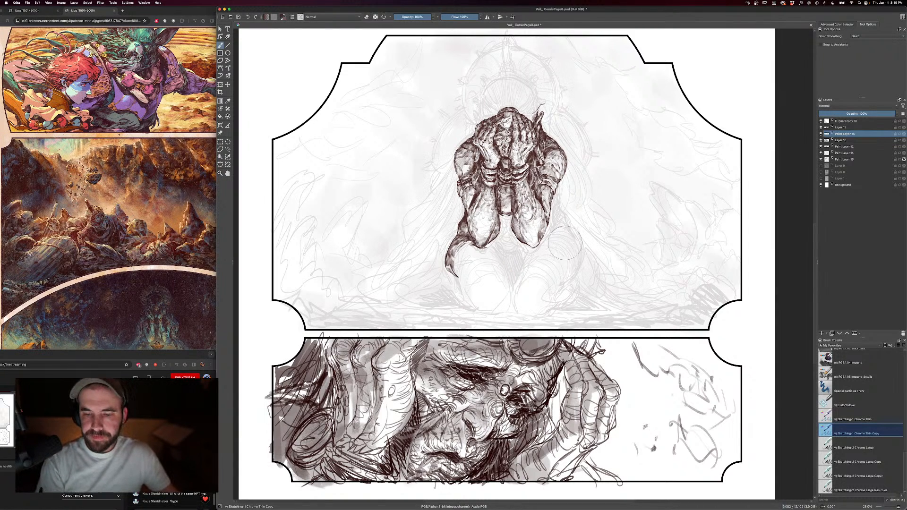
# - Ink the inner contour of the first thigh below the elbow and hatch the top of the thigh
pyautogui.moveTo(492, 245); pyautogui.dragTo(502, 262)
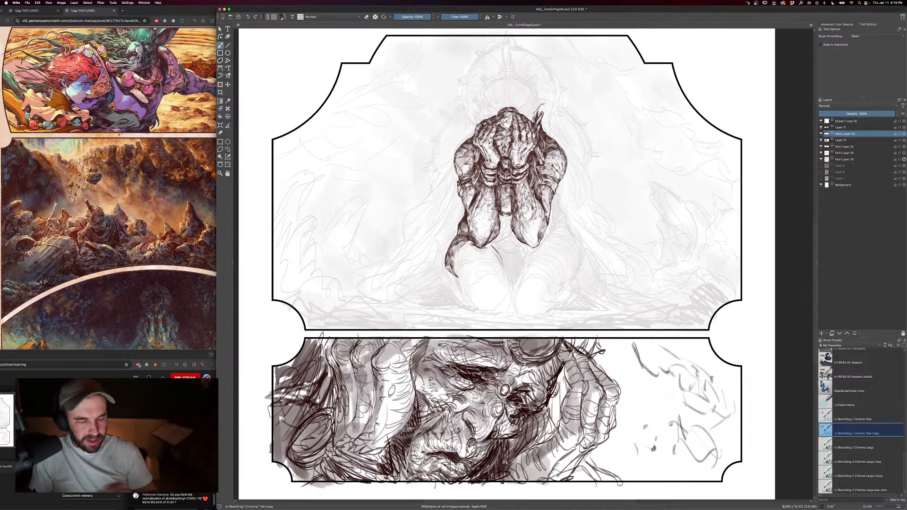
pyautogui.press('[')
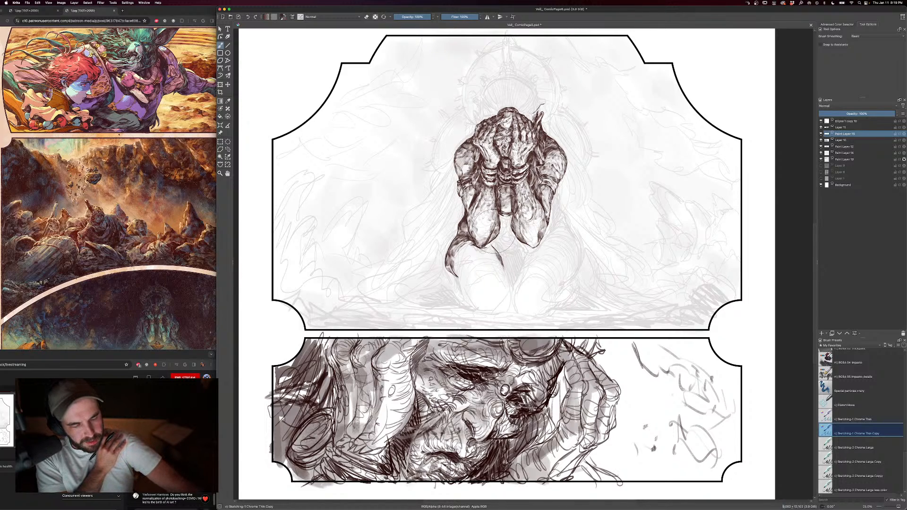
pyautogui.scroll(-2, 591, 287)
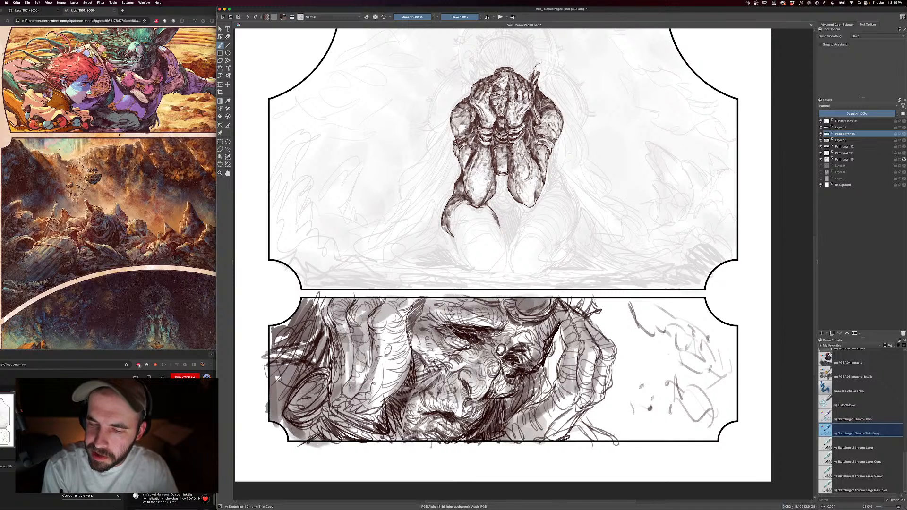
pyautogui.press('e')
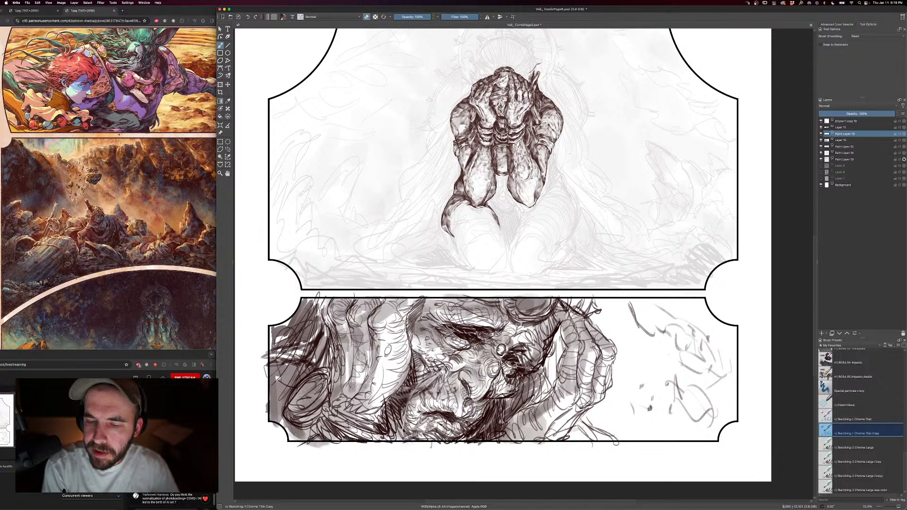
pyautogui.press('e')
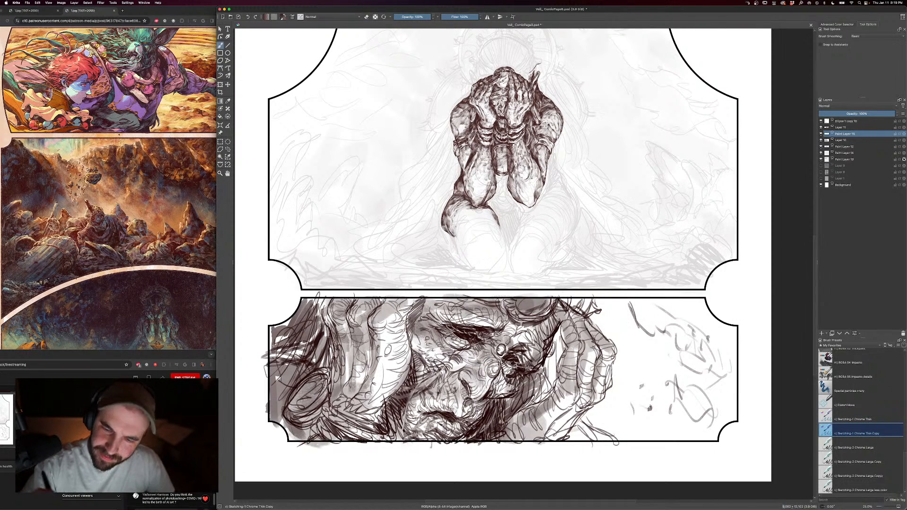
# - Extend the first thigh's outer contour down to the knee and shade the thigh and knee with contour hatching
pyautogui.moveTo(451, 227); pyautogui.dragTo(472, 262)
pyautogui.press('[')
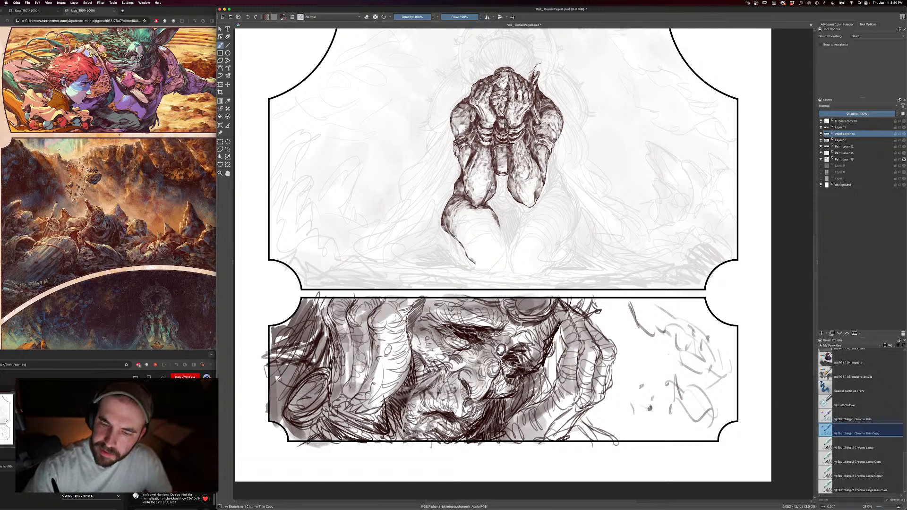
pyautogui.press('-')
pyautogui.press('[')
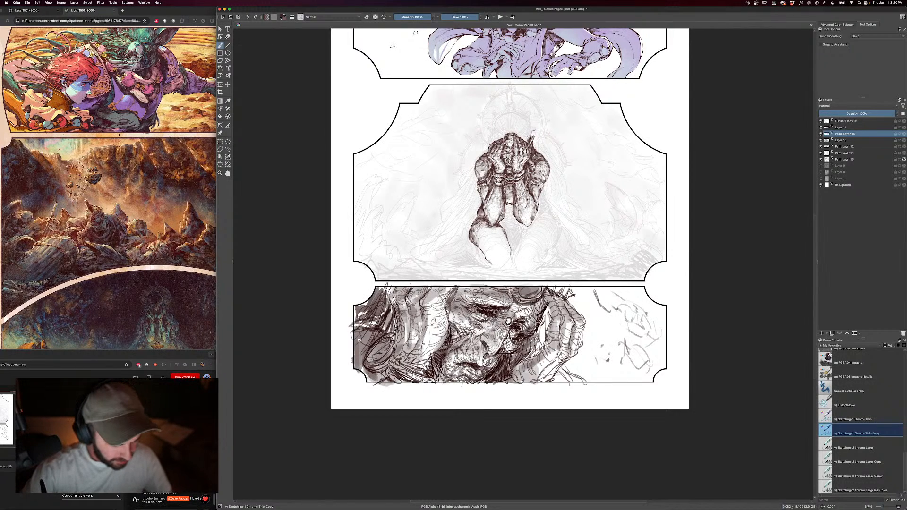
pyautogui.press(']')
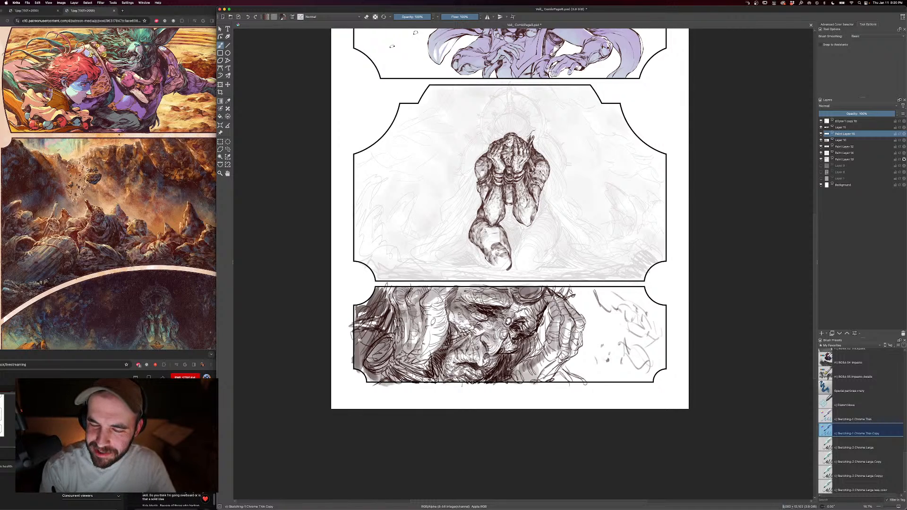
# - Refine the first thigh's shading by alternating between erasing and inking finer hatching across its middle
pyautogui.press('e')
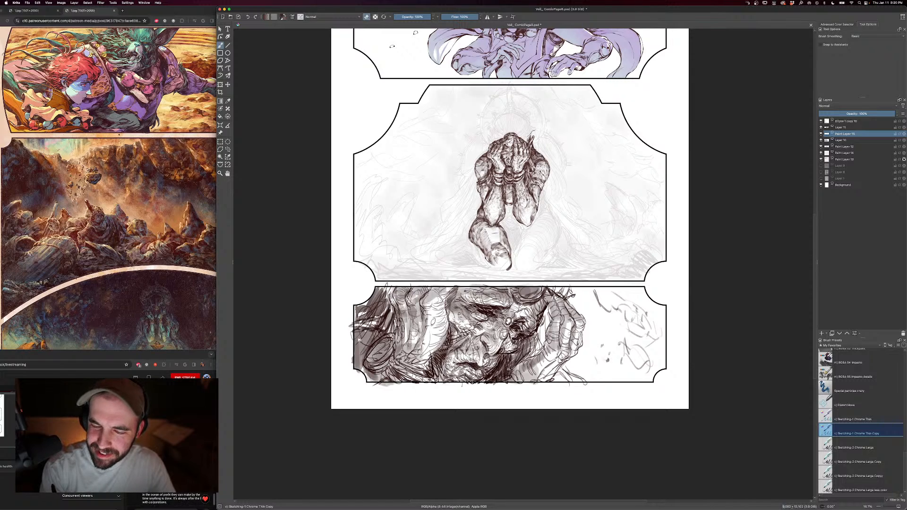
pyautogui.press('e')
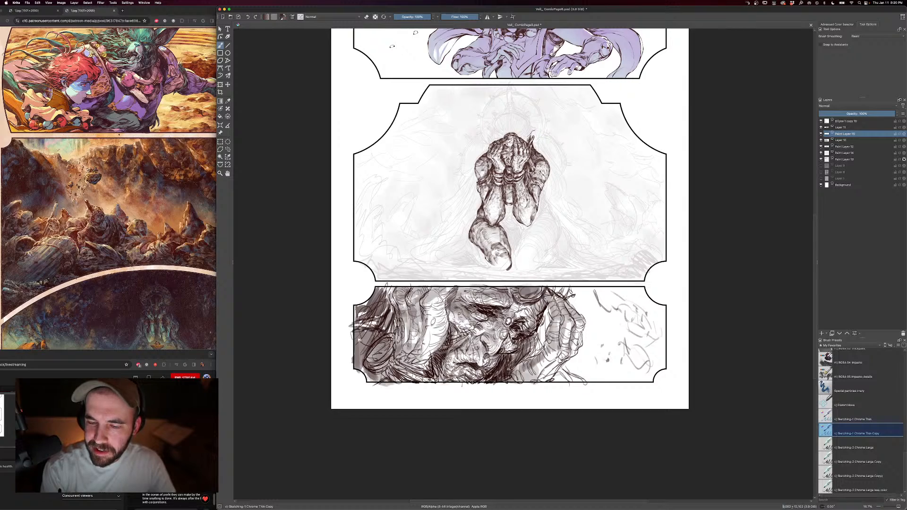
pyautogui.press('e')
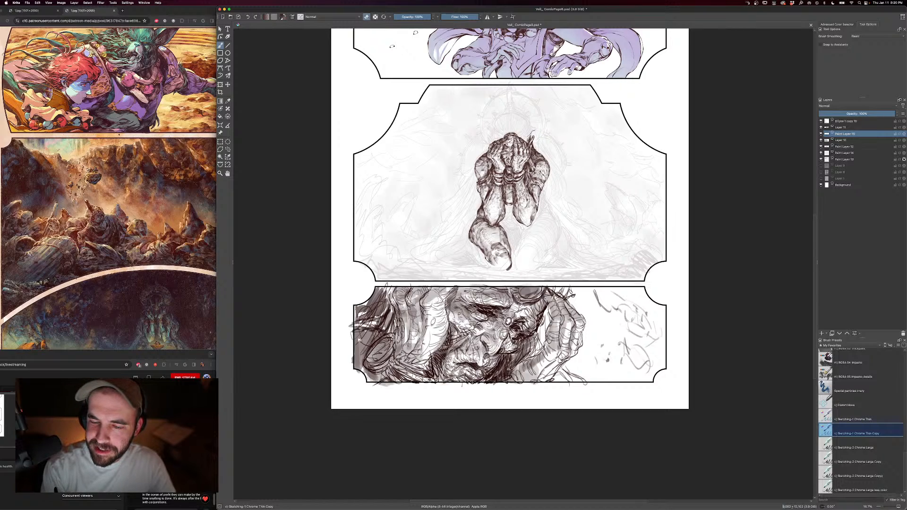
pyautogui.press('e')
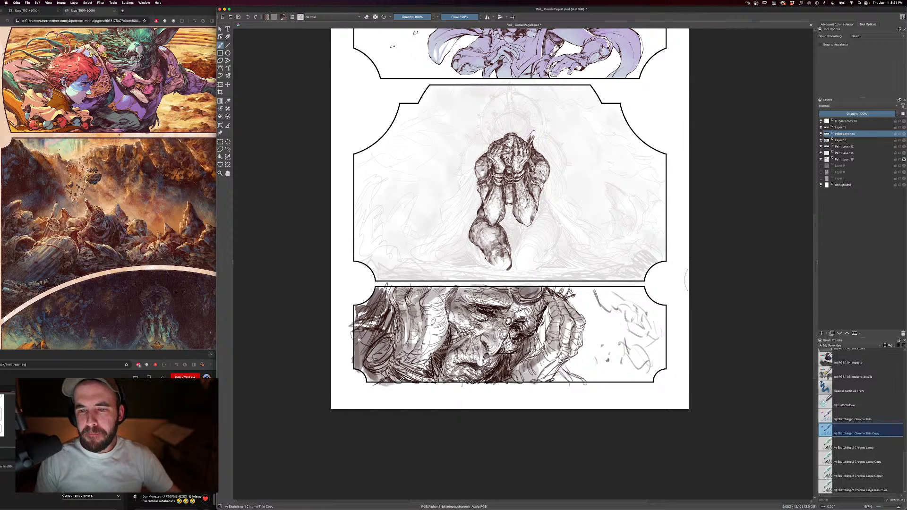
# - Outline the small rounded form of the belly between the elbows and shade its edges with short hatching strokes
pyautogui.press('super+plus')
pyautogui.moveTo(590, 153); pyautogui.dragTo(569, 211)
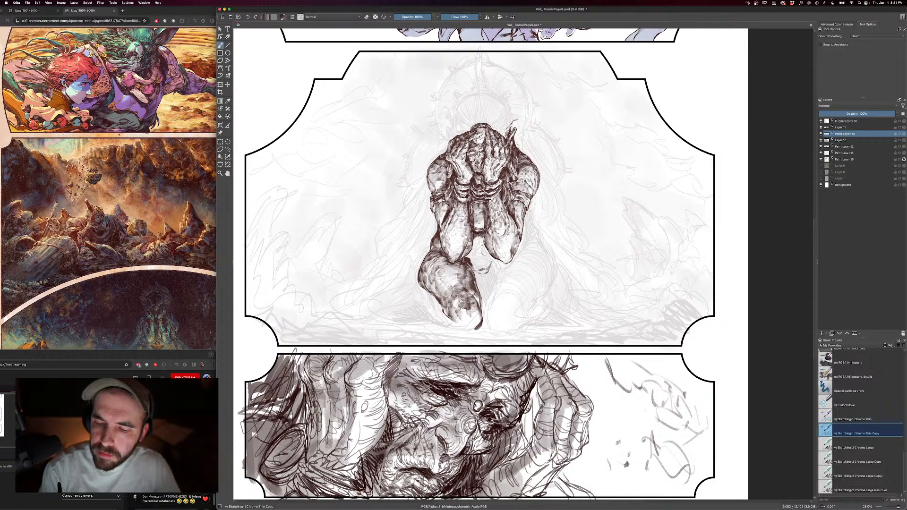
pyautogui.moveTo(475, 239)
pyautogui.mouseDown()
pyautogui.moveTo(482, 262)
pyautogui.moveTo(480, 248)
pyautogui.mouseUp()
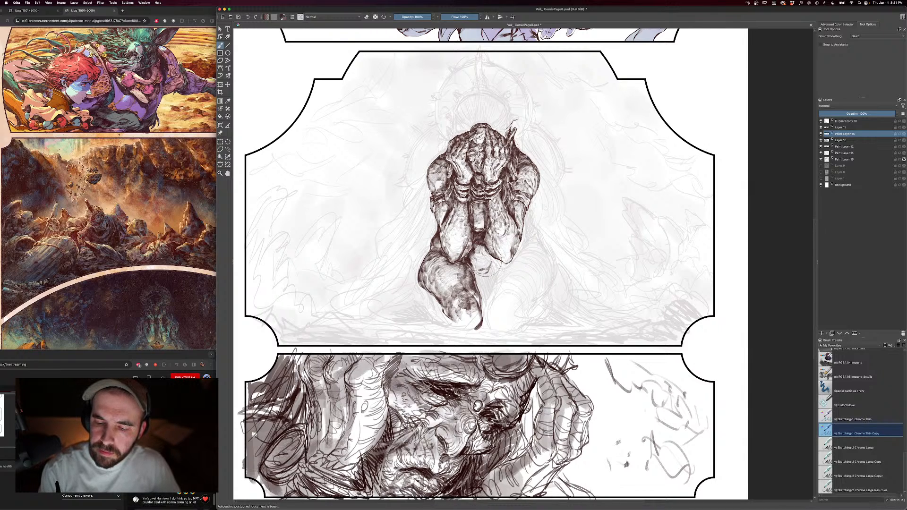
pyautogui.press('e')
pyautogui.press('e')
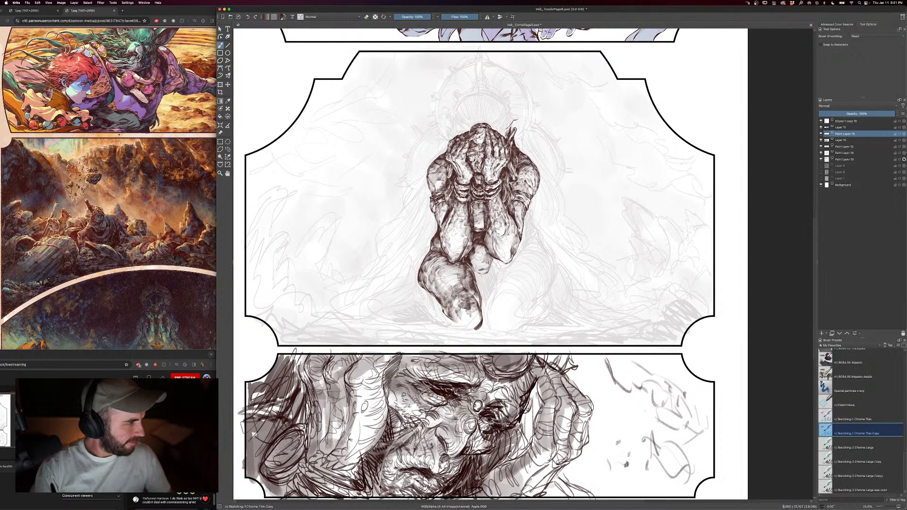
pyautogui.moveTo(488, 255); pyautogui.dragTo(480, 256)
pyautogui.moveTo(480, 246); pyautogui.dragTo(483, 257)
pyautogui.moveTo(475, 244); pyautogui.dragTo(481, 258)
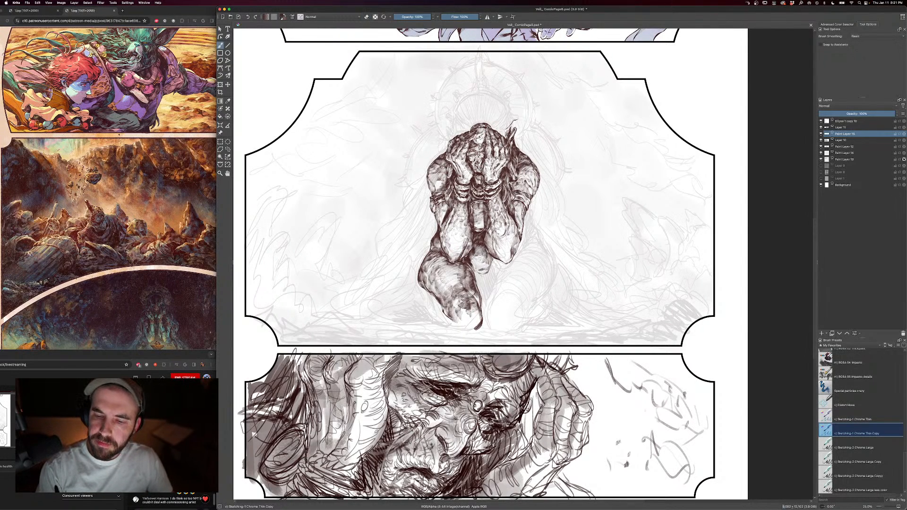
pyautogui.press('-')
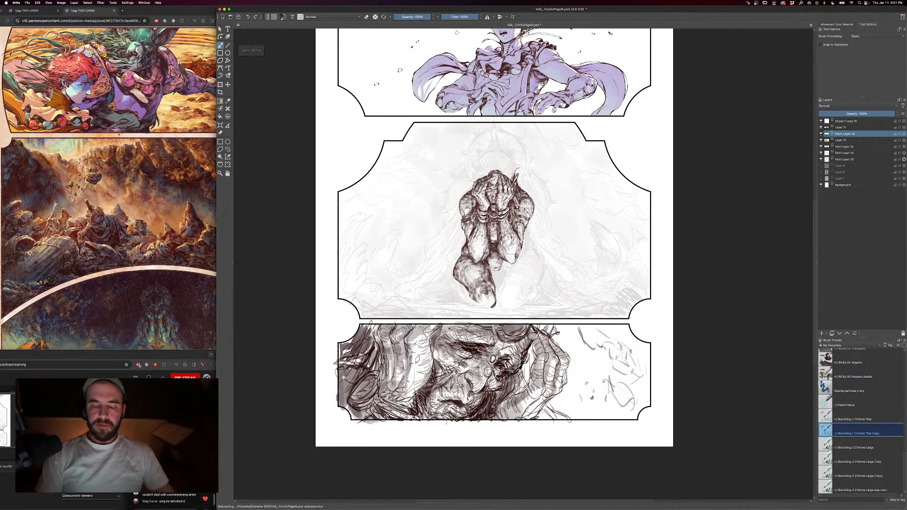
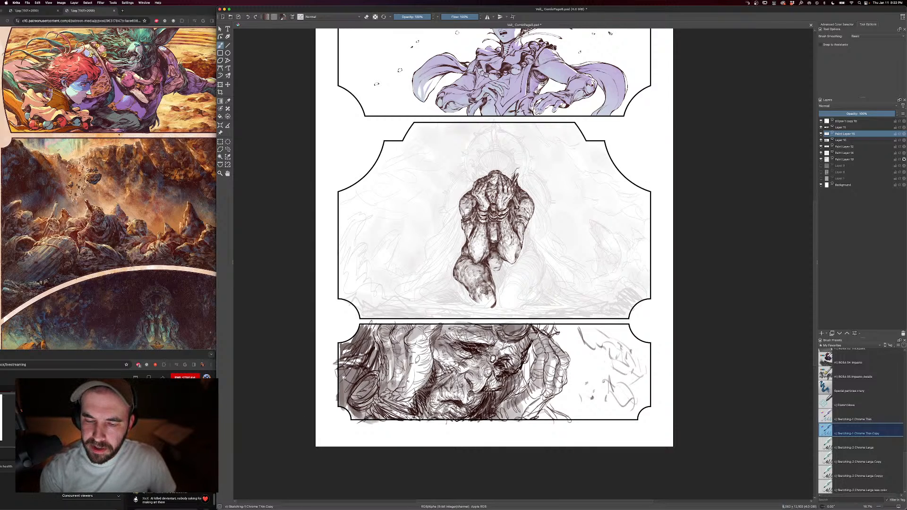
# - Outline the gap between the thighs and fill it with dark ink below the shaded belly
pyautogui.scroll(-6, 563, 204)
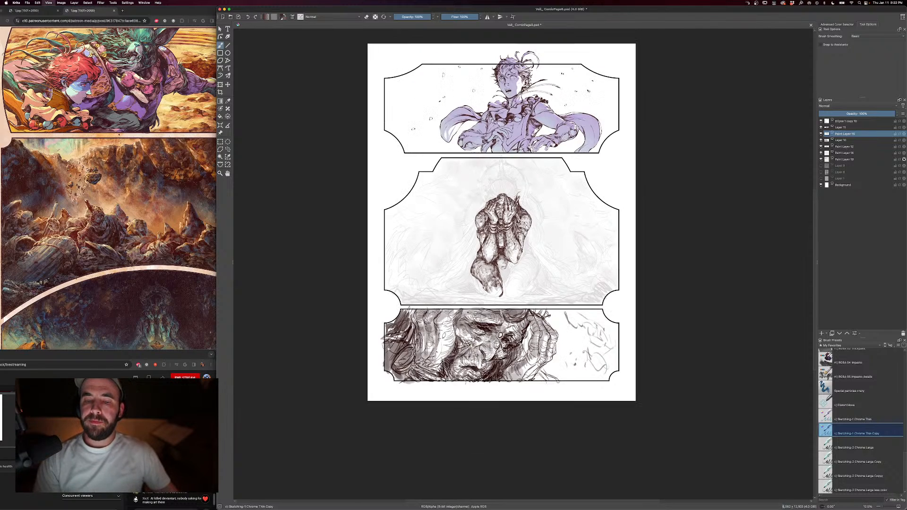
pyautogui.scroll(3, 563, 204)
pyautogui.scroll(1, 522, 264)
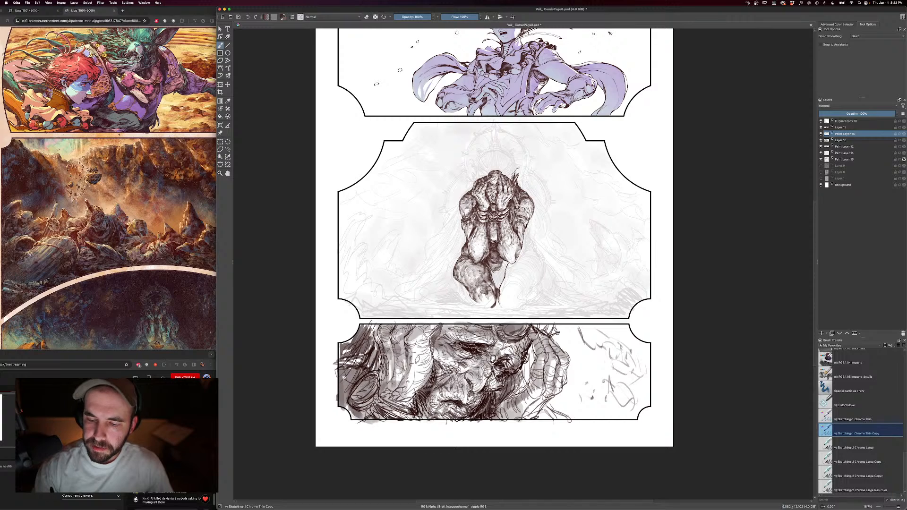
pyautogui.moveTo(495, 288); pyautogui.dragTo(506, 263)
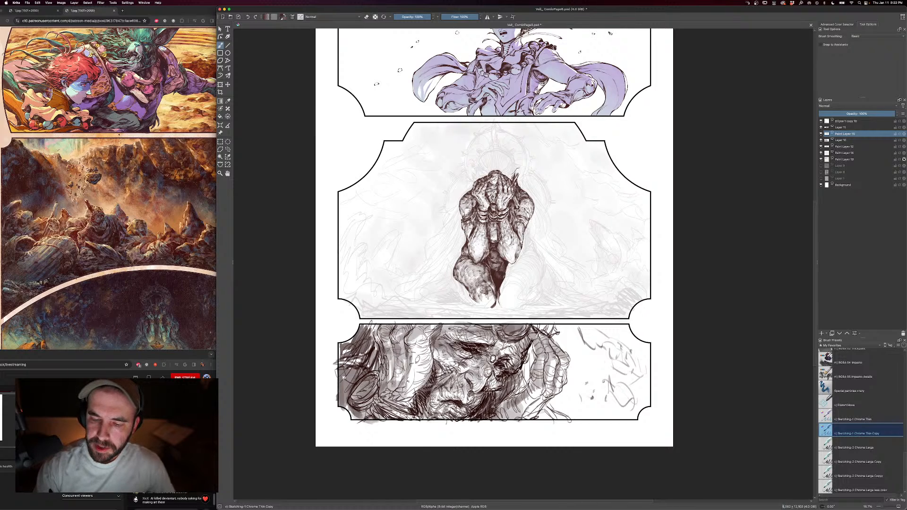
pyautogui.press('-')
pyautogui.hotkey('ctrl', '+')
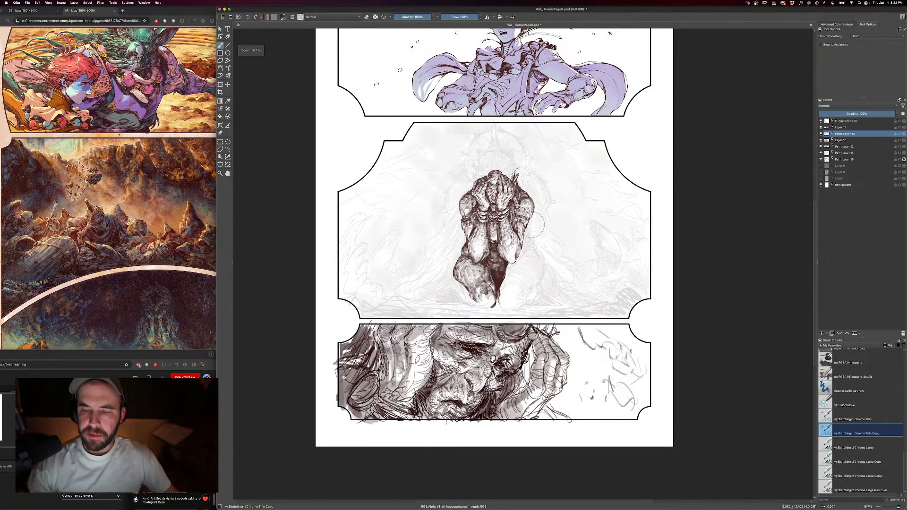
# - Ink the second thigh's outer contour from the hip below the elbow down to the knee
pyautogui.press('[')
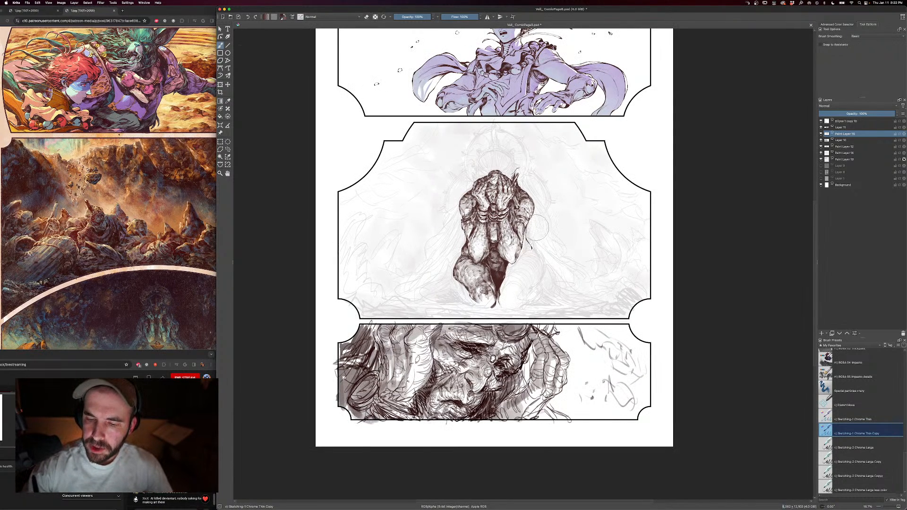
pyautogui.press(']')
pyautogui.press(']')
pyautogui.press(']')
pyautogui.press(']')
pyautogui.press(']')
pyautogui.press(']')
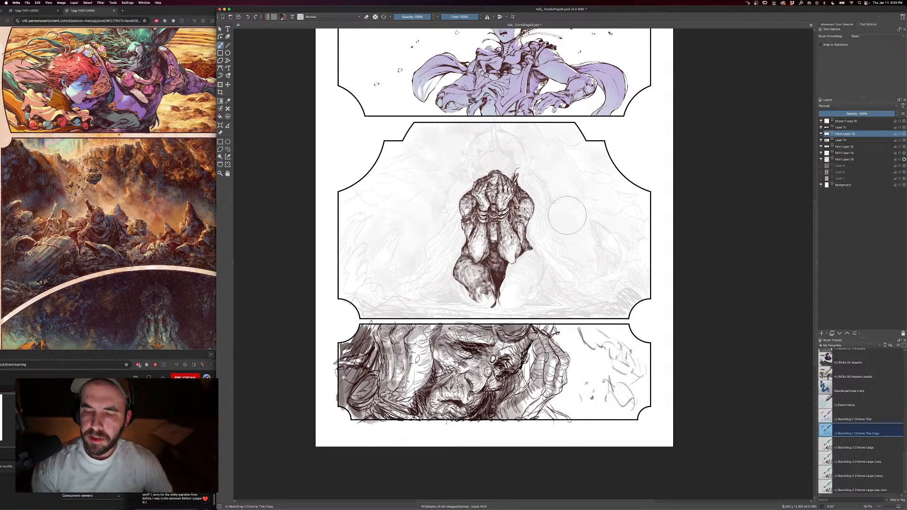
pyautogui.press('super+minus')
pyautogui.press('super+equal')
pyautogui.press('e')
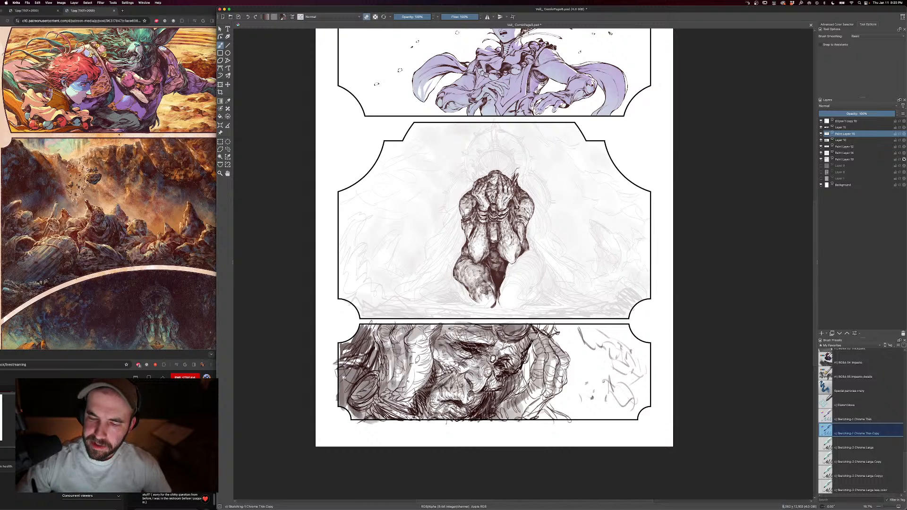
pyautogui.press('e')
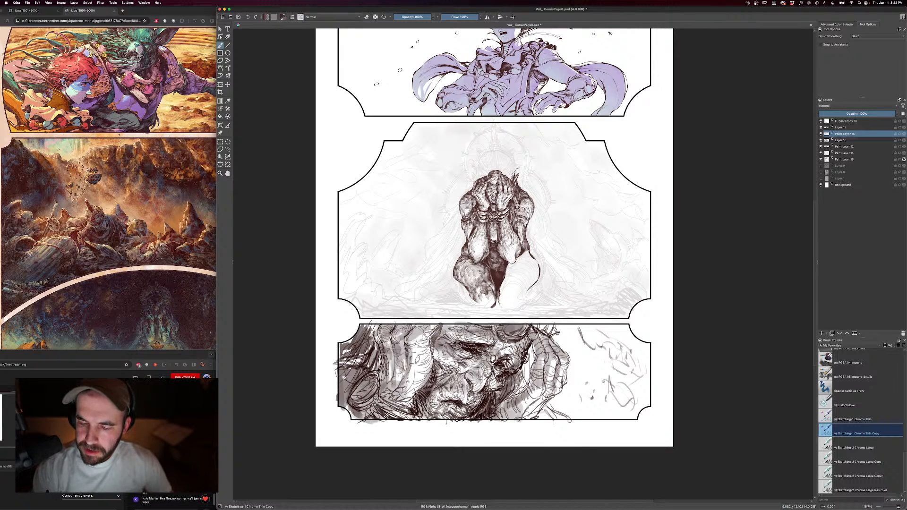
# - Fill the second thigh and knee with contour hatching, darken the outer edge, and refine the shading with the eraser
pyautogui.press('e')
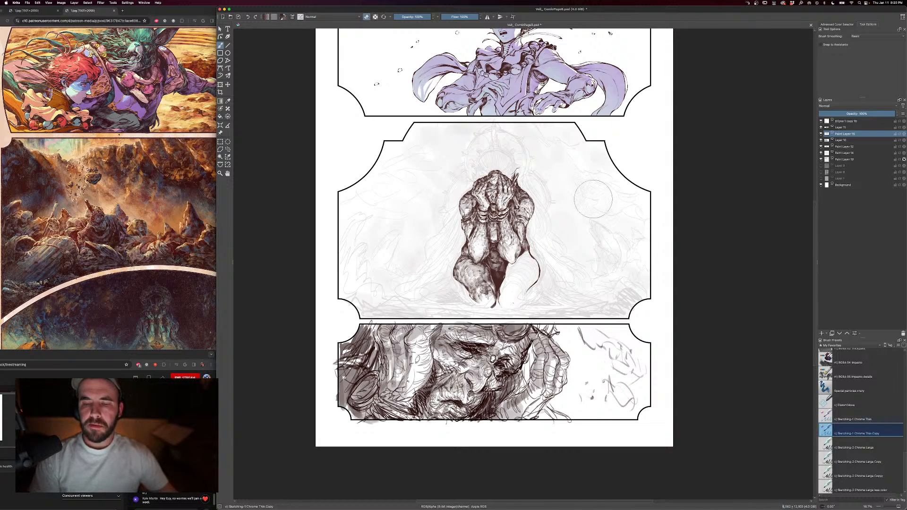
pyautogui.press('e')
pyautogui.scroll(-1, 567, 207)
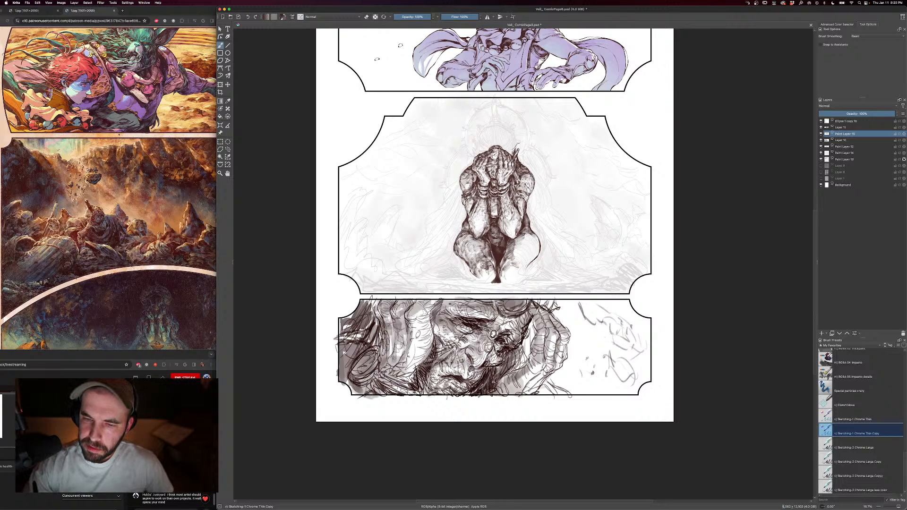
pyautogui.press('e')
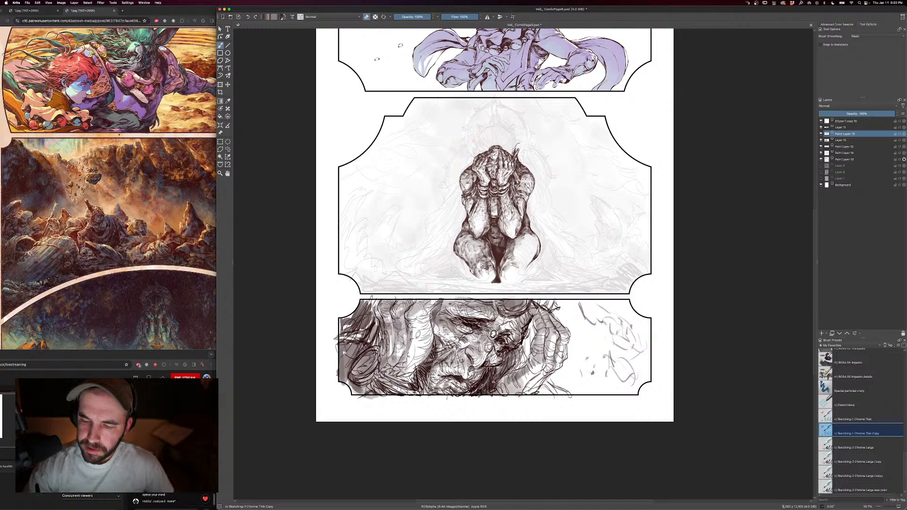
pyautogui.press('e')
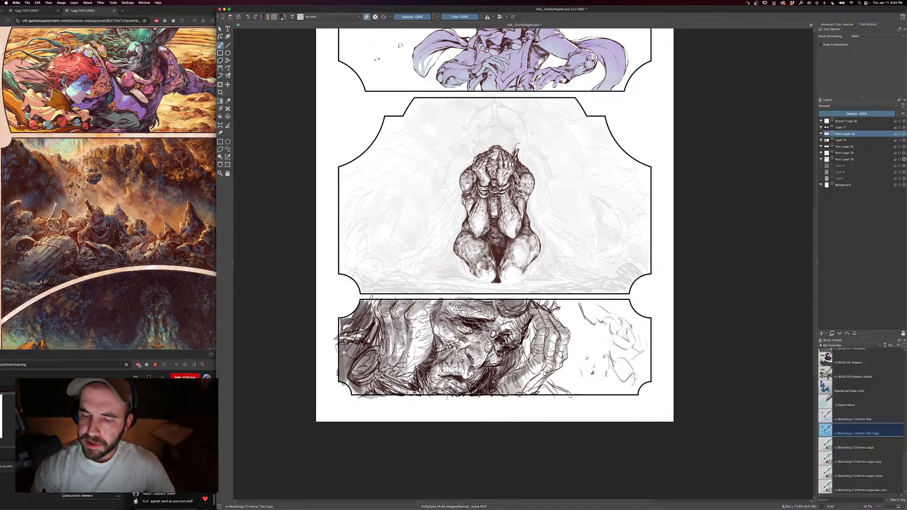
pyautogui.press('e')
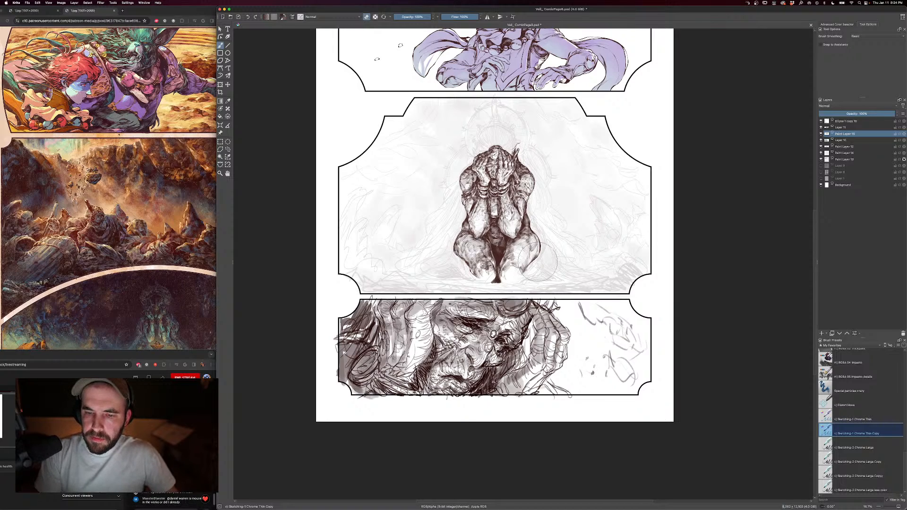
# - Ink the lower leg and foot tucked behind the first thigh with dark hatching, erasing to clean their edges
pyautogui.press('e')
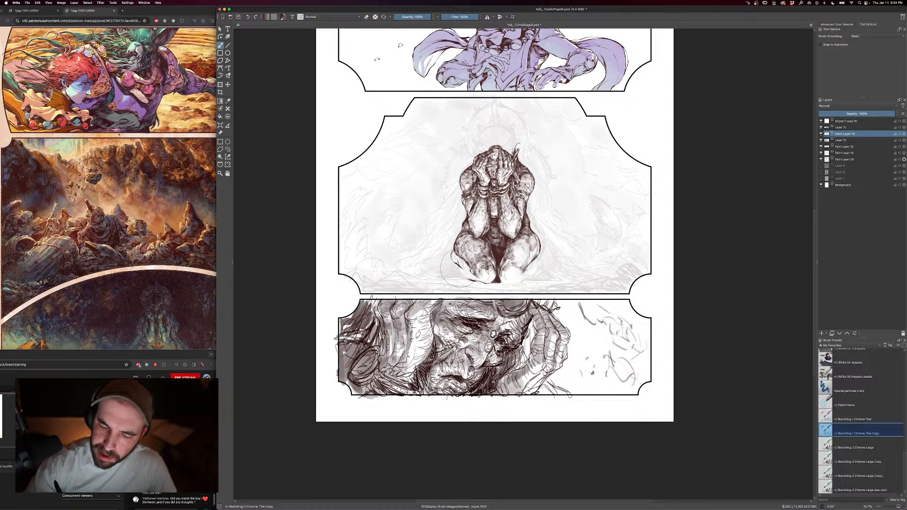
pyautogui.press('e')
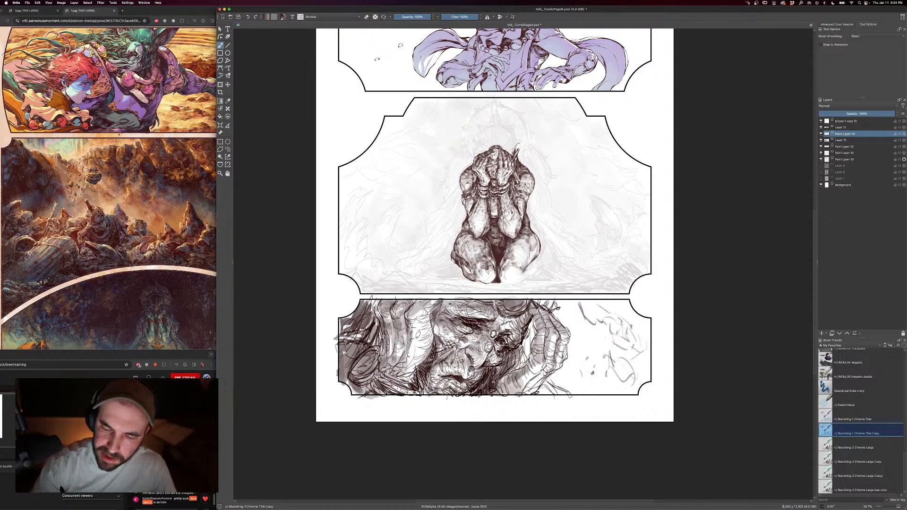
pyautogui.press('e')
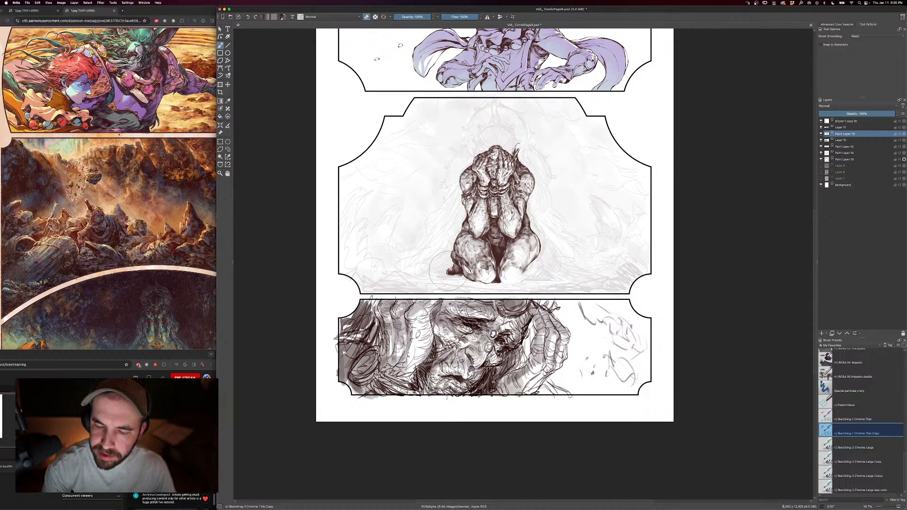
pyautogui.press('e')
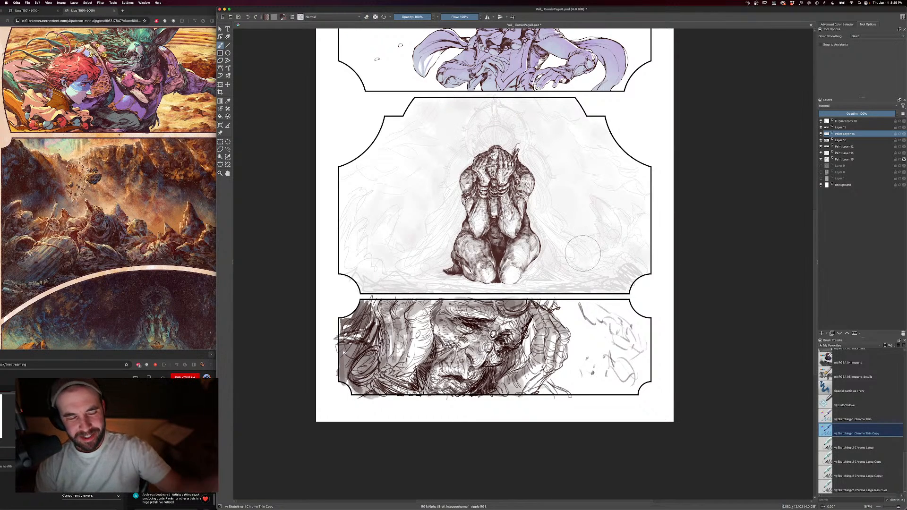
# - Ink the second foot tucked behind the second thigh with dark strokes, mirroring the first foot
pyautogui.press(']')
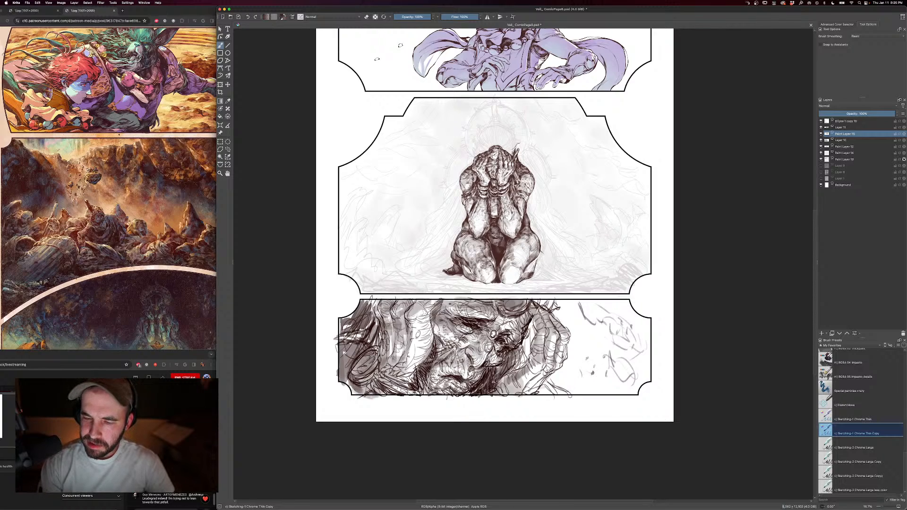
pyautogui.moveTo(542, 254); pyautogui.dragTo(539, 261)
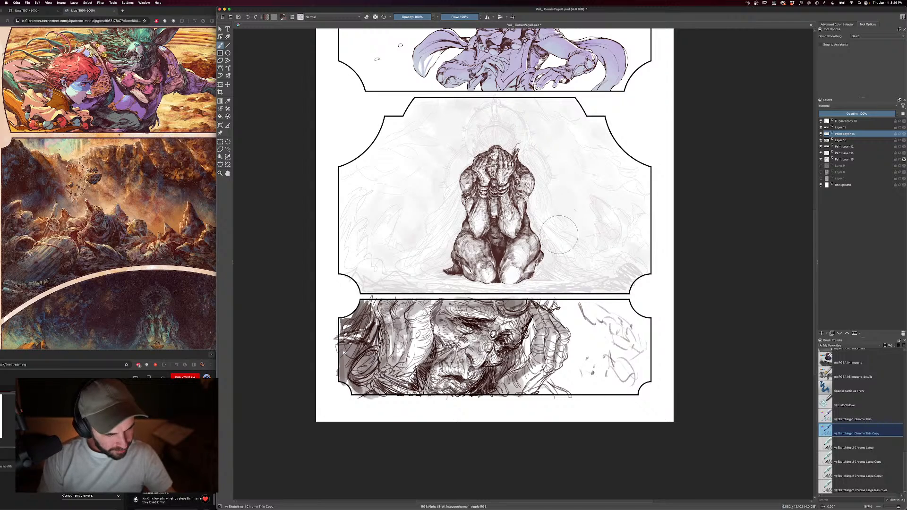
pyautogui.press('[')
pyautogui.press('[')
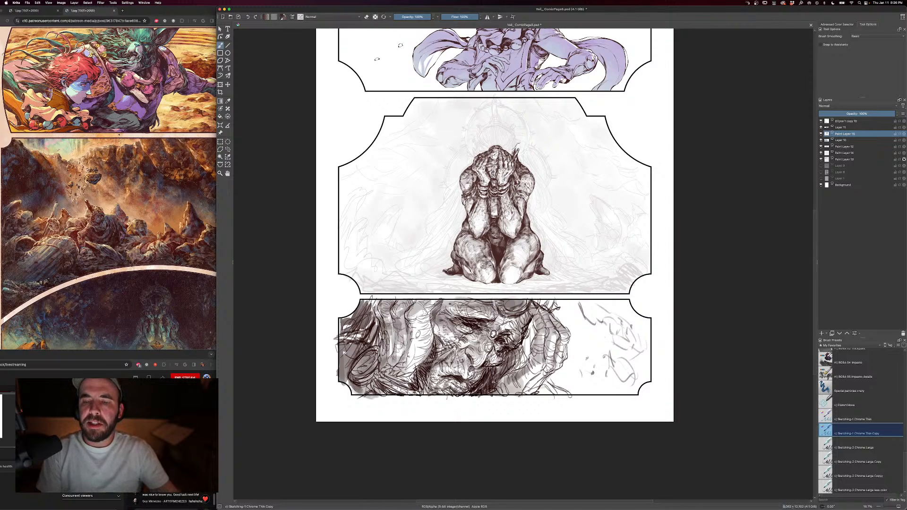
# - Ink a thin central post above the kneeling figure's head and a dark curved horn beside it
pyautogui.moveTo(567, 217); pyautogui.dragTo(583, 225)
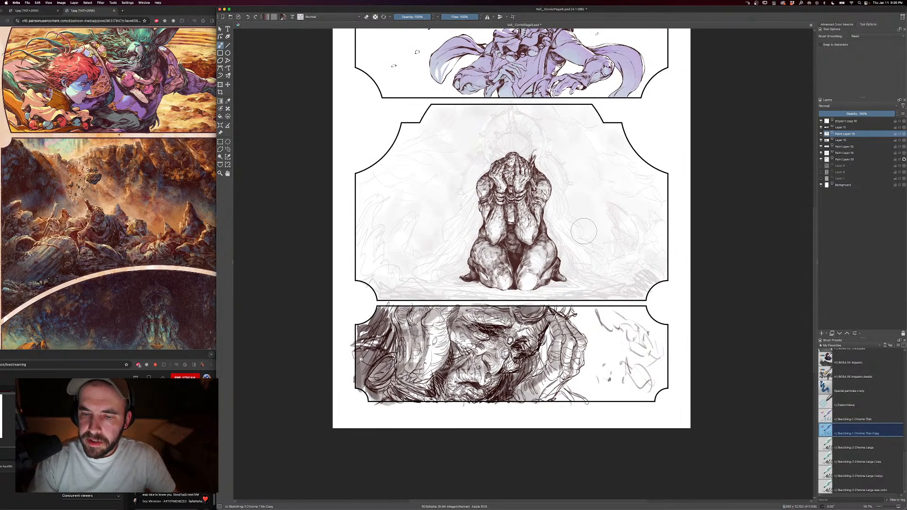
pyautogui.moveTo(609, 140); pyautogui.dragTo(562, 198)
pyautogui.press('+')
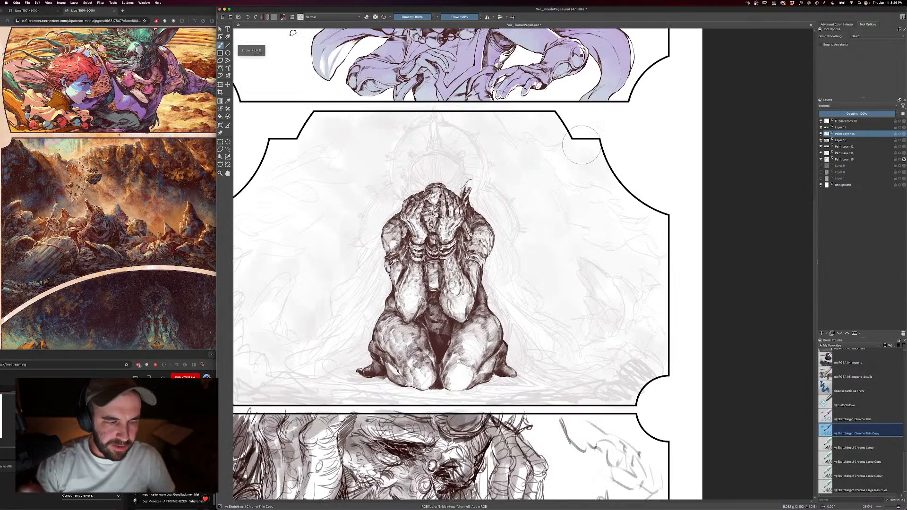
pyautogui.press('[')
pyautogui.press('[')
pyautogui.press('[')
pyautogui.press('[')
pyautogui.press('[')
pyautogui.press('[')
pyautogui.press('[')
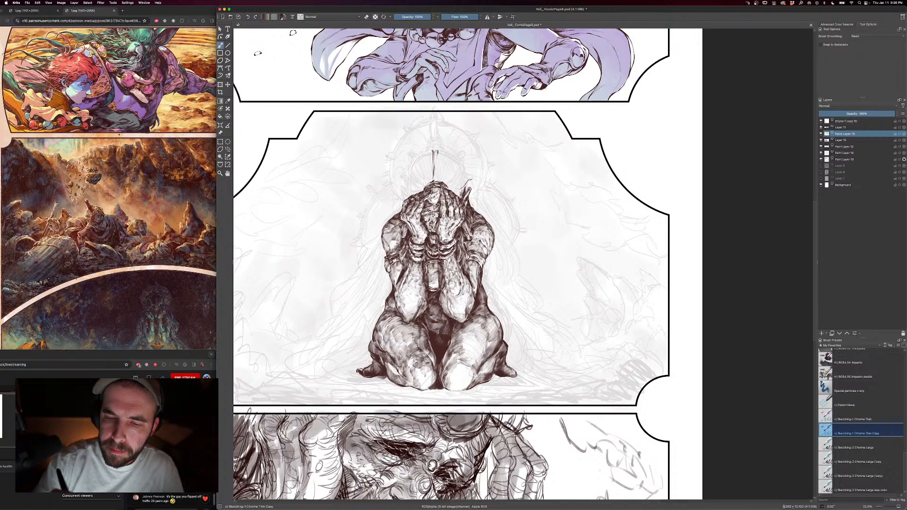
pyautogui.moveTo(435, 152); pyautogui.dragTo(436, 170)
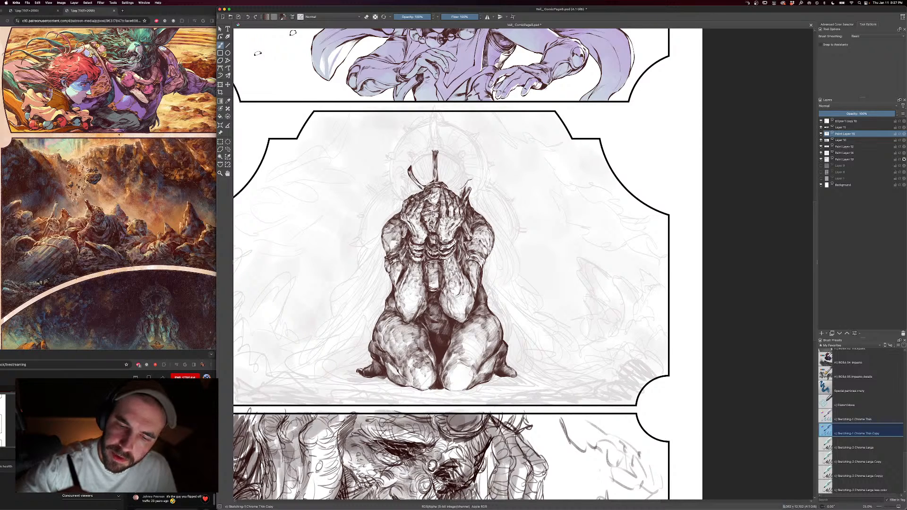
pyautogui.press('[')
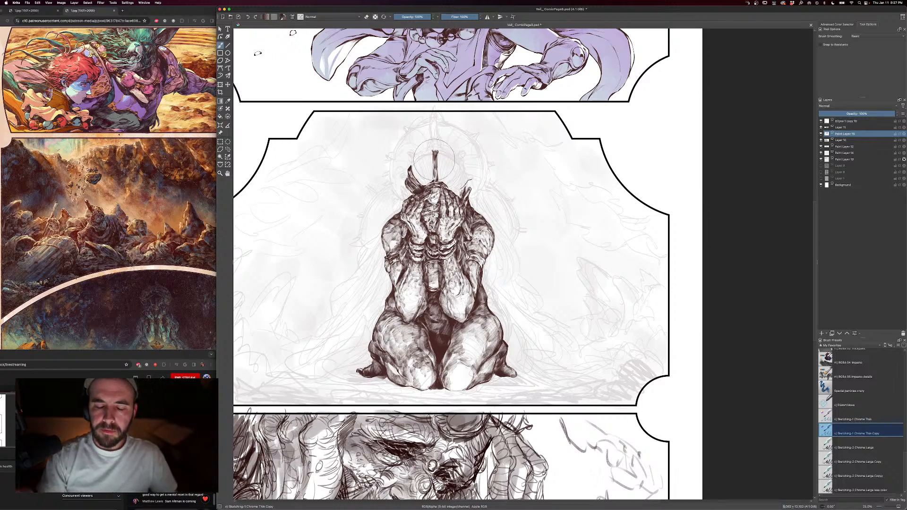
# - Ink a small pointed tip at the side of the head below the curved horn, matching the opposite one
pyautogui.press('super+minus')
pyautogui.press('super+plus')
pyautogui.moveTo(483, 256); pyautogui.dragTo(535, 202)
pyautogui.press('[')
pyautogui.press('[')
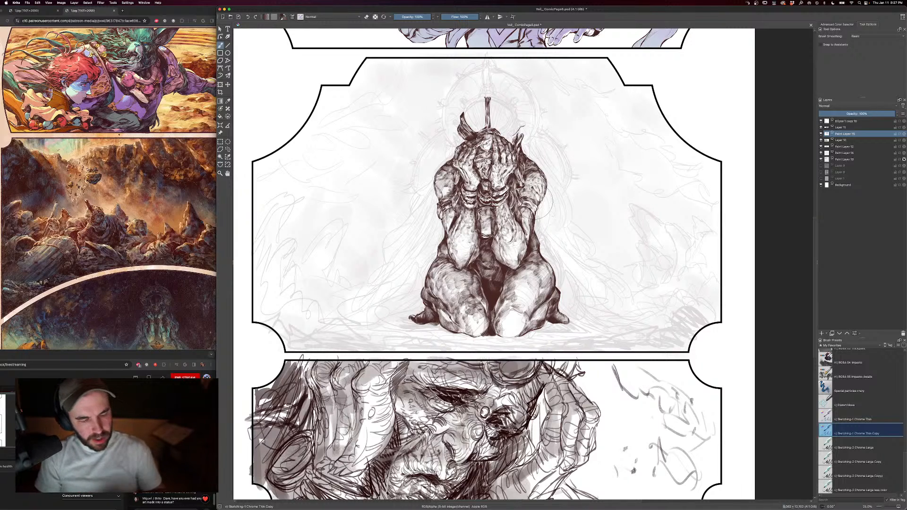
pyautogui.scroll(2, 503, 160)
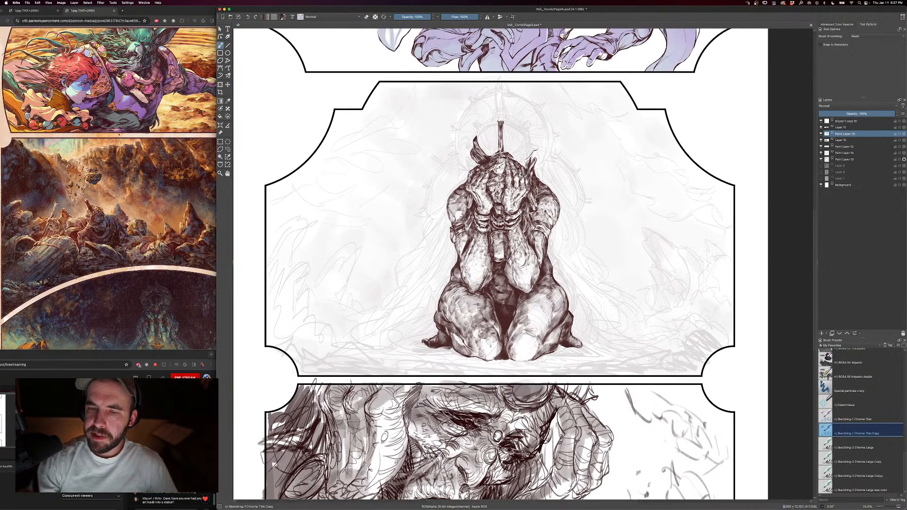
pyautogui.press('e')
pyautogui.press('[')
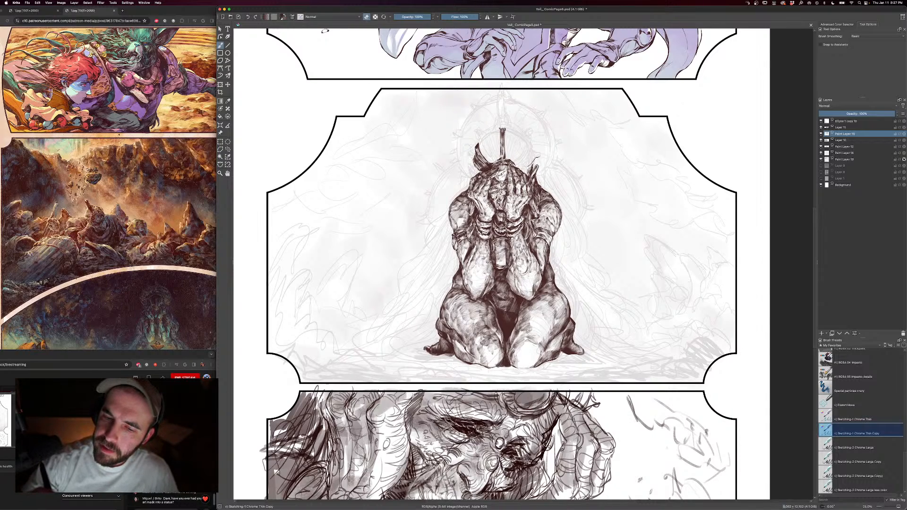
pyautogui.press('e')
pyautogui.press('[')
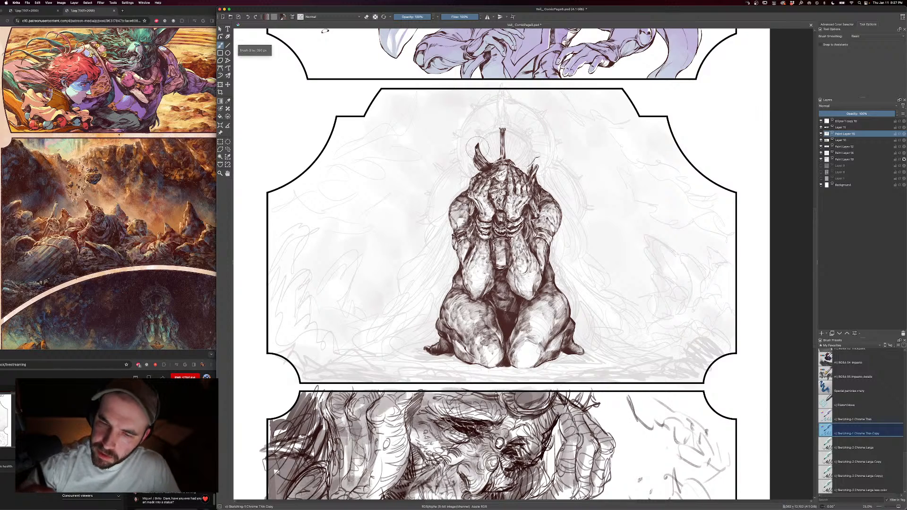
pyautogui.press('e')
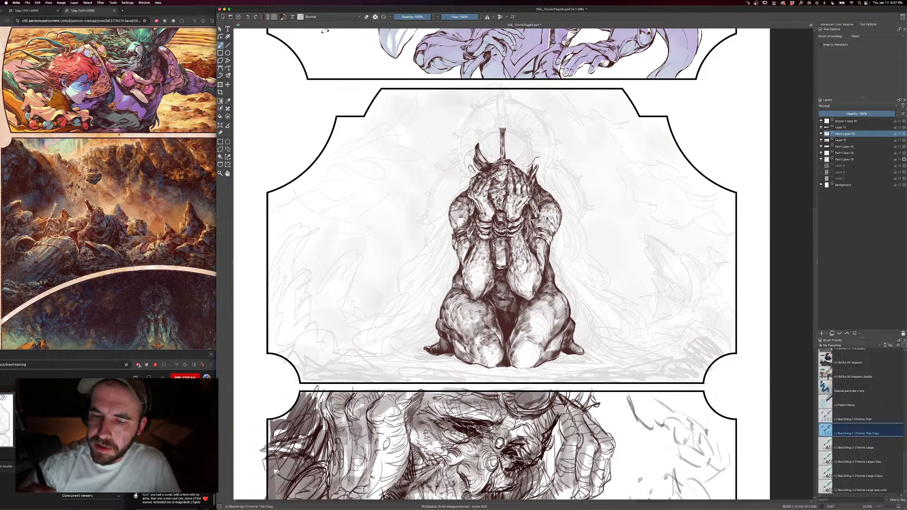
pyautogui.moveTo(469, 165); pyautogui.dragTo(472, 172)
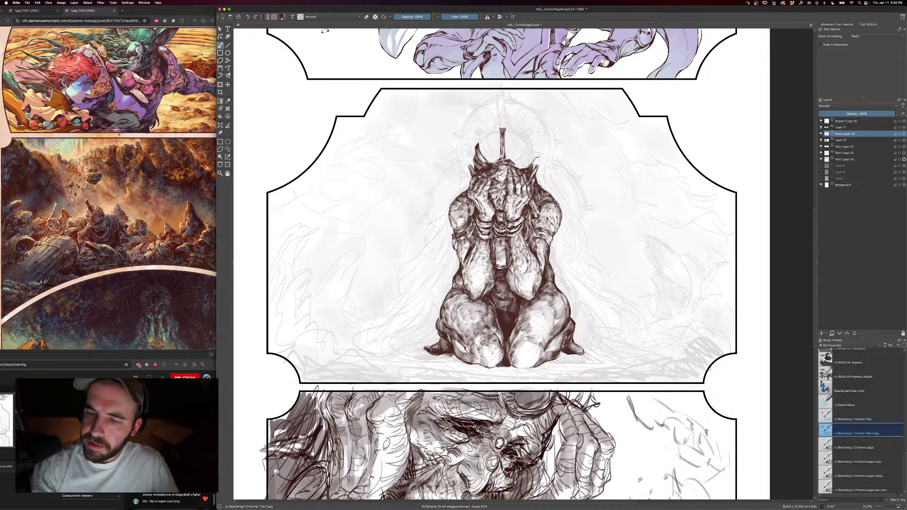
# - Outline the first half of the headpiece between the curved horn and the central post, and fill it with vertical hatching
pyautogui.press(']')
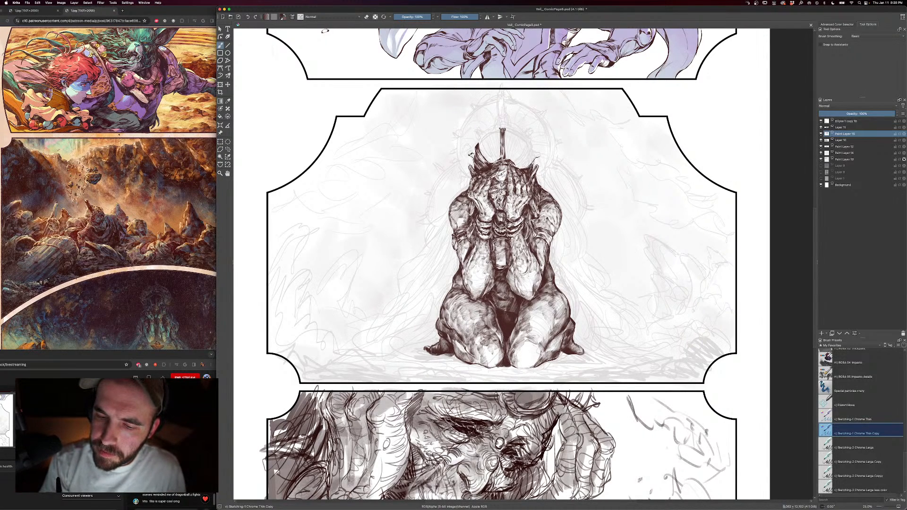
pyautogui.press('[')
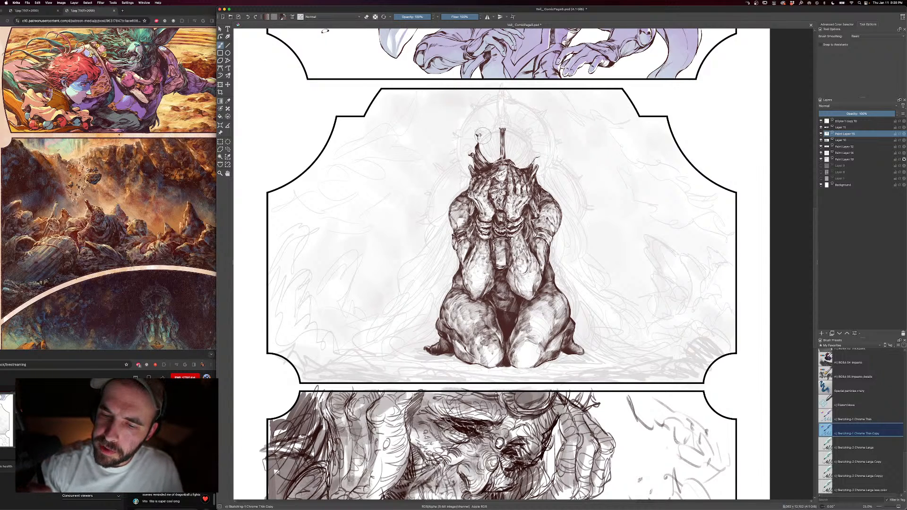
pyautogui.press('[')
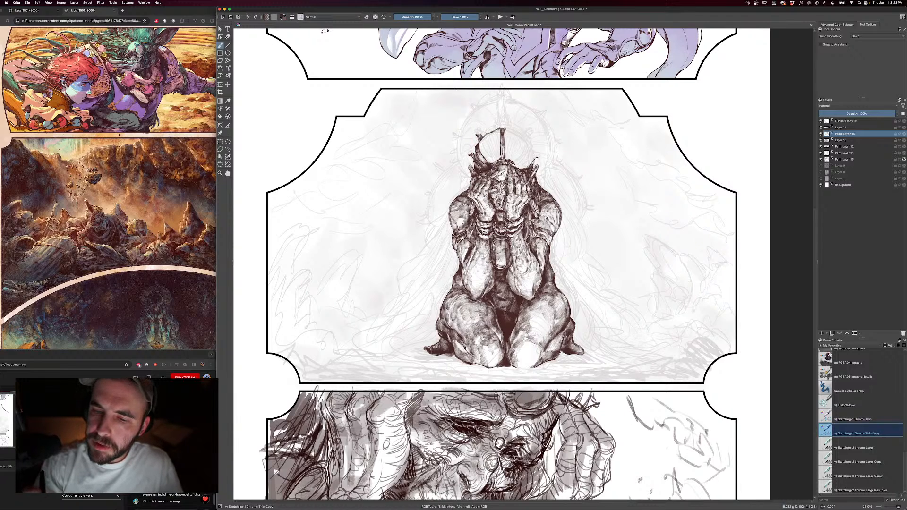
pyautogui.press('[')
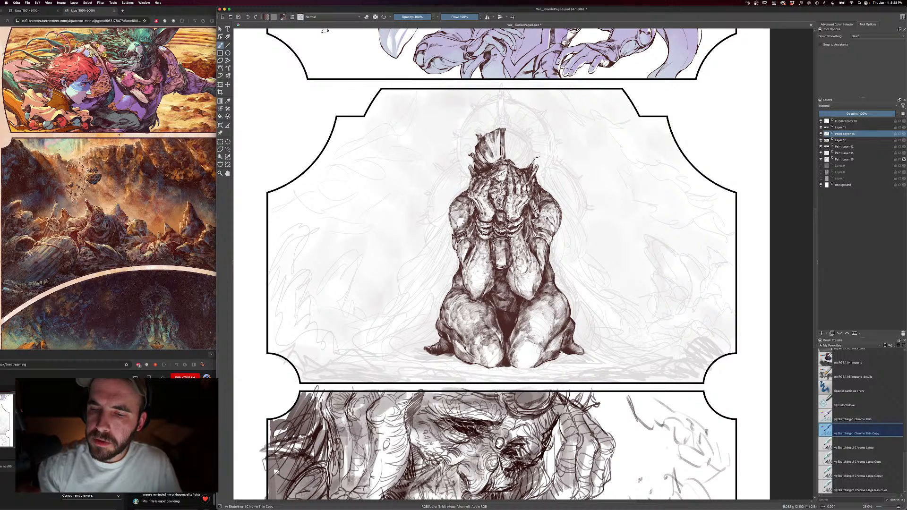
pyautogui.press('-')
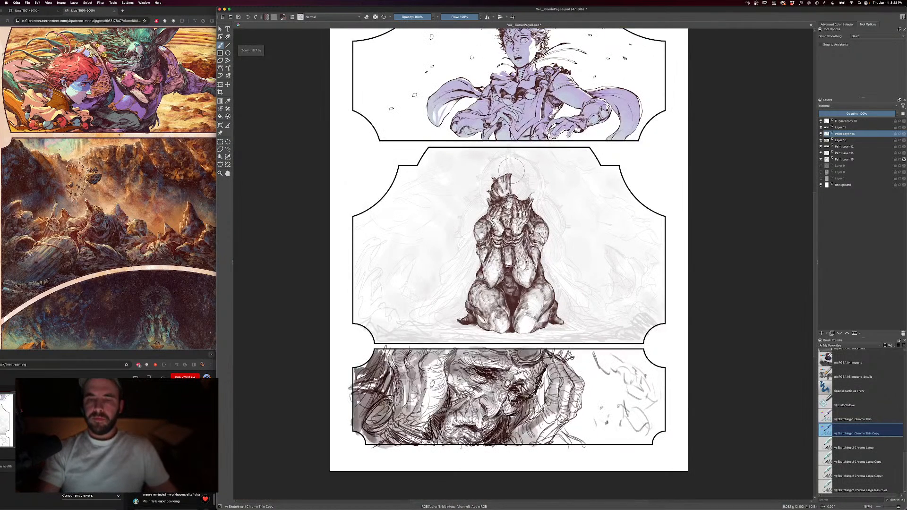
pyautogui.press('+')
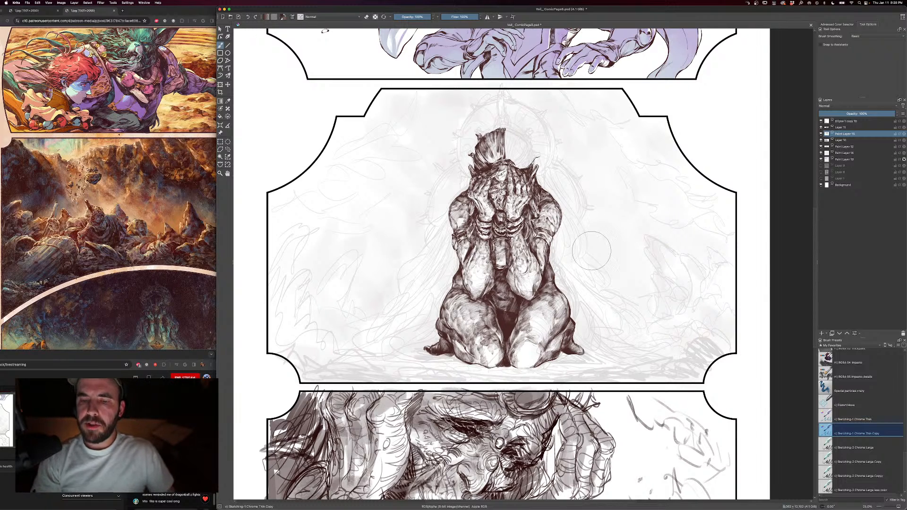
# - Ink a tall, narrow spire rising from the headpiece to the panel's upper border
pyautogui.moveTo(596, 251)
pyautogui.mouseDown()
pyautogui.moveTo(620, 286)
pyautogui.moveTo(647, 242)
pyautogui.mouseUp()
pyautogui.press('-')
pyautogui.press('-')
pyautogui.press('+')
pyautogui.press('+')
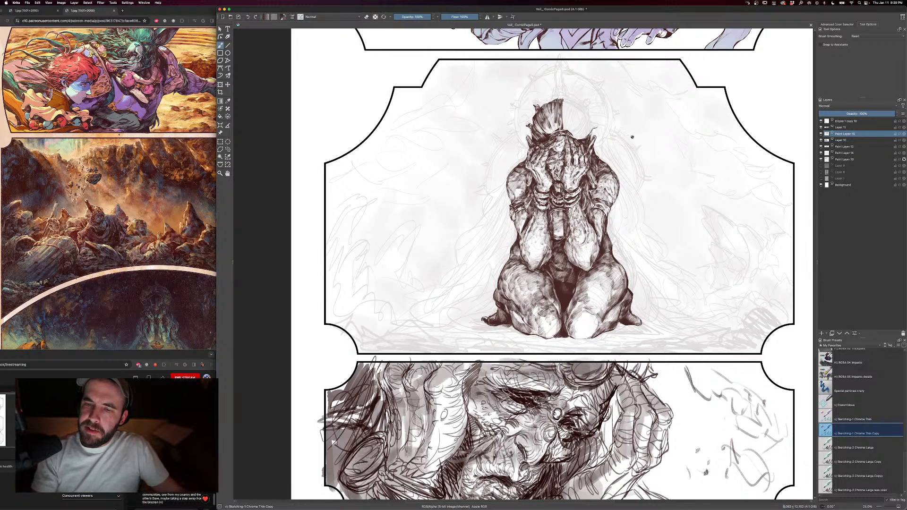
pyautogui.moveTo(632, 137); pyautogui.dragTo(621, 192)
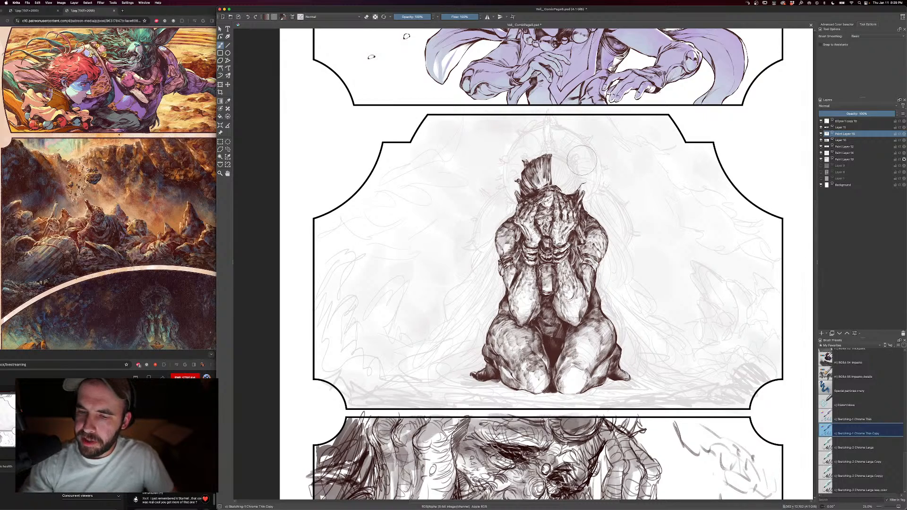
pyautogui.press('e')
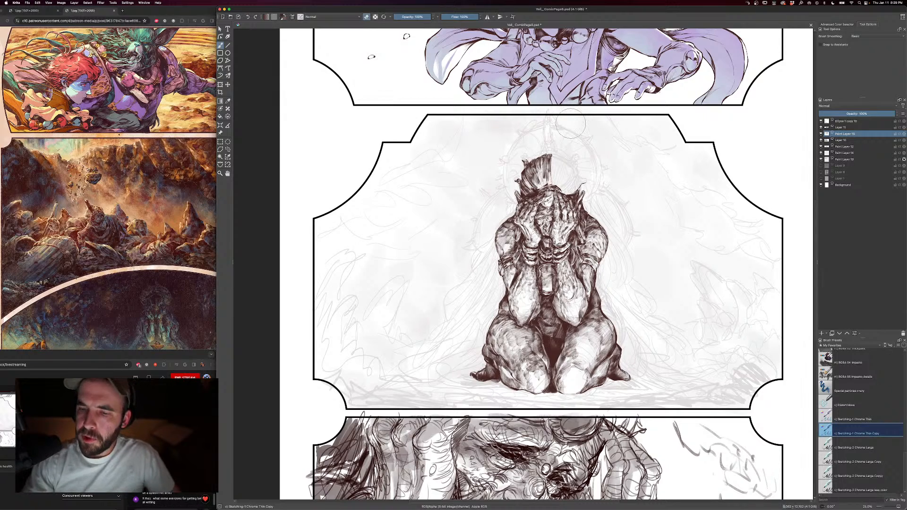
pyautogui.press('e')
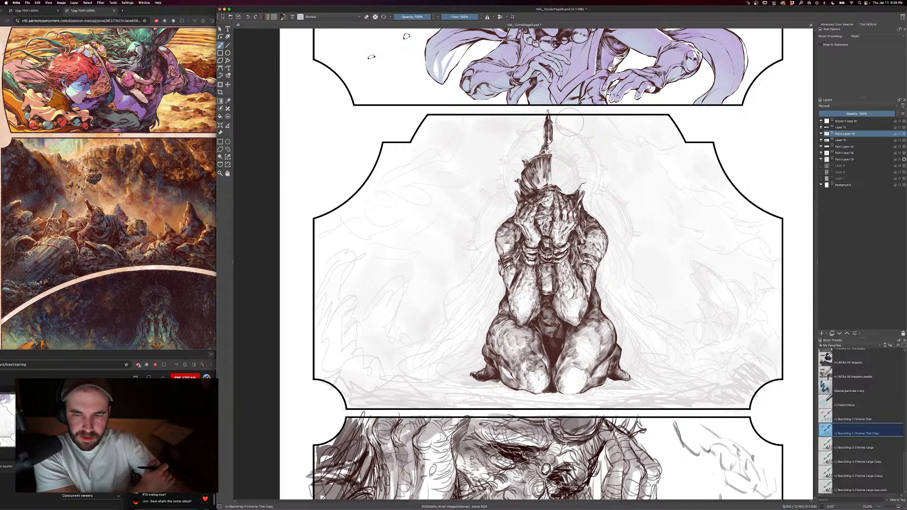
pyautogui.press('e')
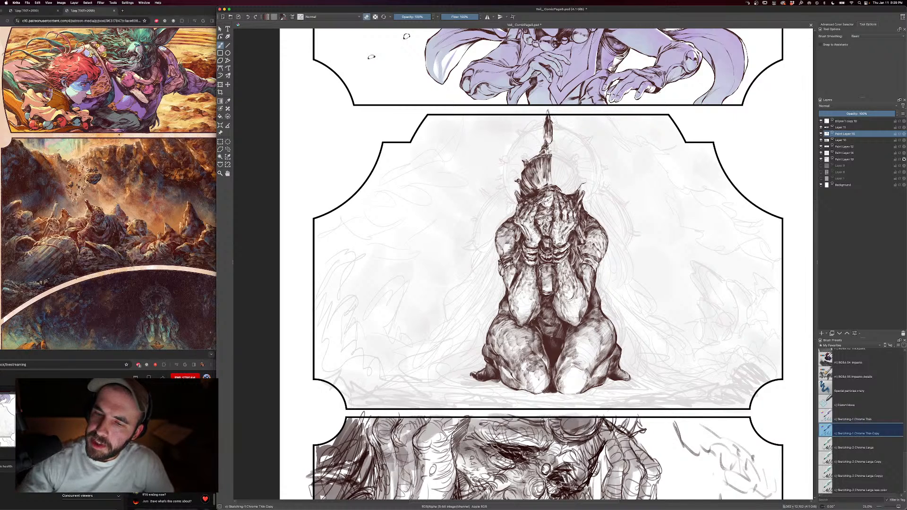
pyautogui.press('e')
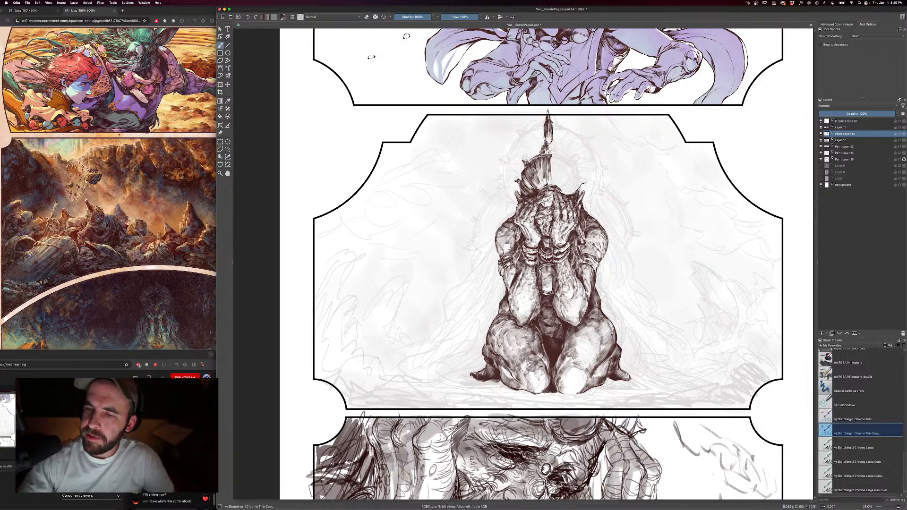
# - Ink the second half of the headpiece with a rounded outline and hatching, and join it to the base of the spire
pyautogui.press('-')
pyautogui.press('-')
pyautogui.press('+')
pyautogui.press('+')
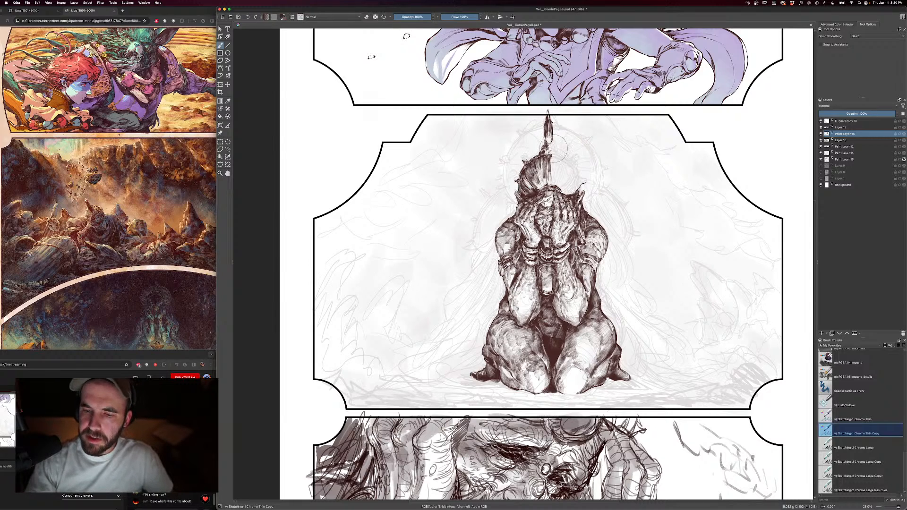
pyautogui.press('-')
pyautogui.press('+')
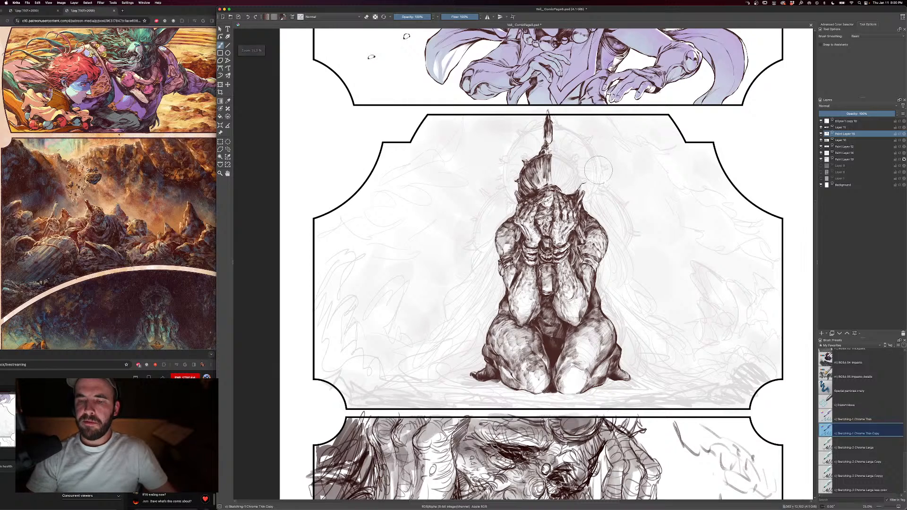
pyautogui.press('e')
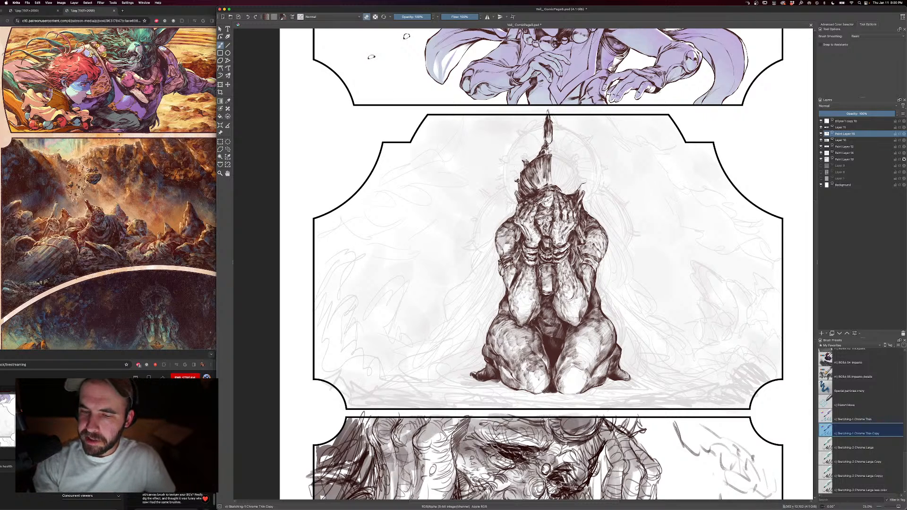
pyautogui.scroll(-2, 529, 161)
pyautogui.scroll(2, 529, 160)
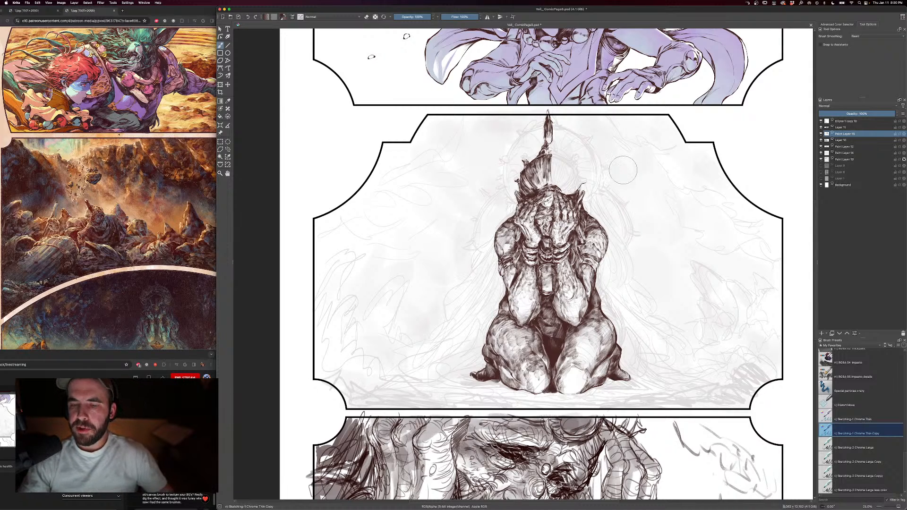
pyautogui.press('-')
pyautogui.scroll(-1, 581, 175)
pyautogui.scroll(2, 571, 165)
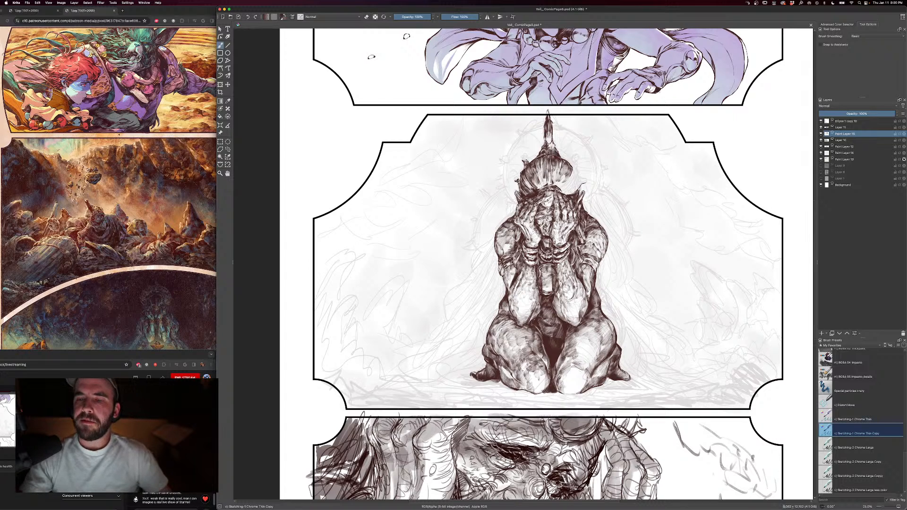
# - Ink the first thin, loose hair strands hanging outward from the kneeling figure's shoulder and upper arm, adjusting the brush size as needed
pyautogui.press('-')
pyautogui.press('-')
pyautogui.press('-')
pyautogui.press('+')
pyautogui.press('+')
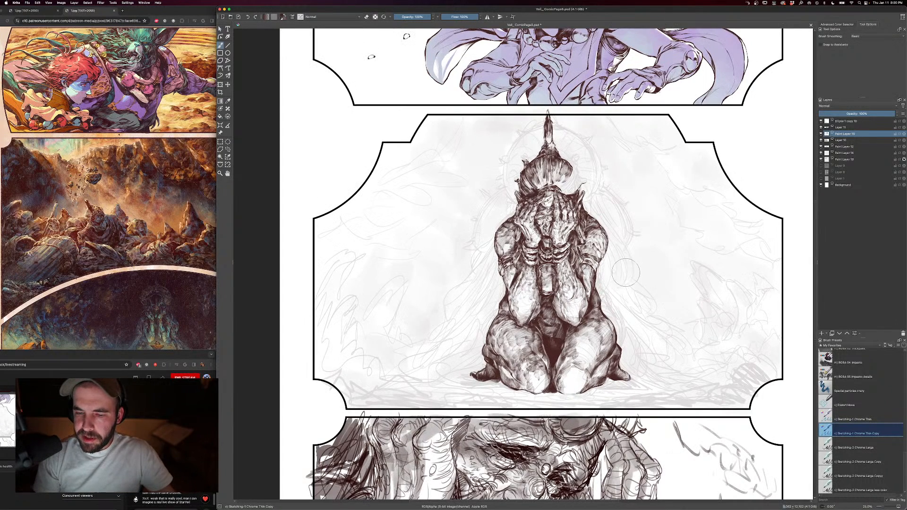
pyautogui.press('+')
pyautogui.moveTo(642, 273); pyautogui.dragTo(660, 238)
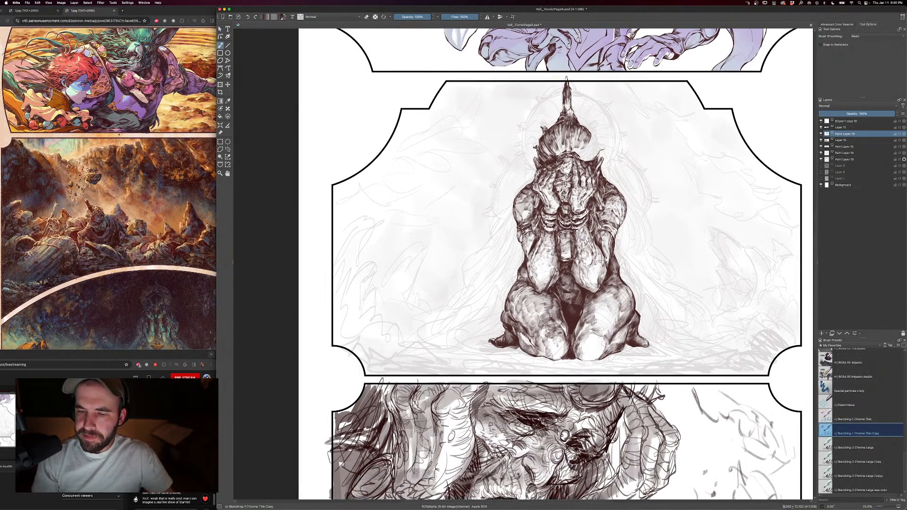
pyautogui.press('[')
pyautogui.press('[')
pyautogui.press('[')
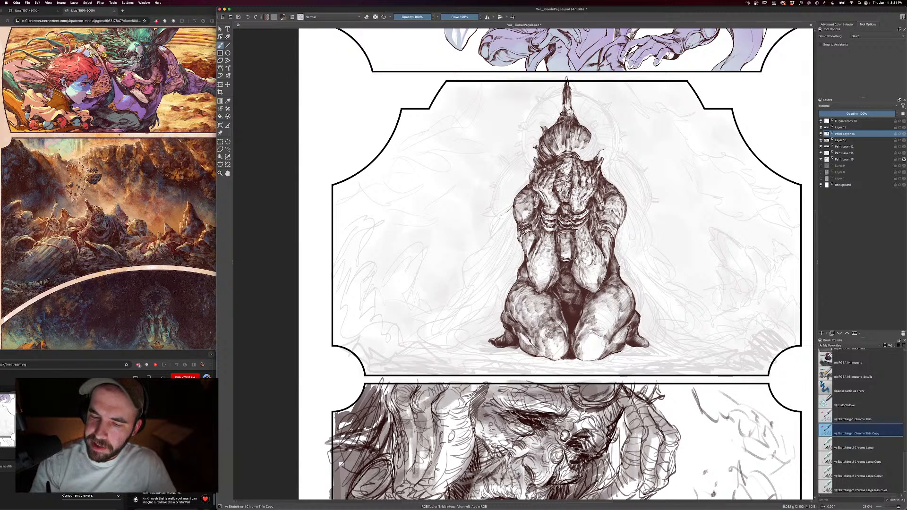
pyautogui.press(']')
pyautogui.press(']')
pyautogui.press(']')
pyautogui.press(']')
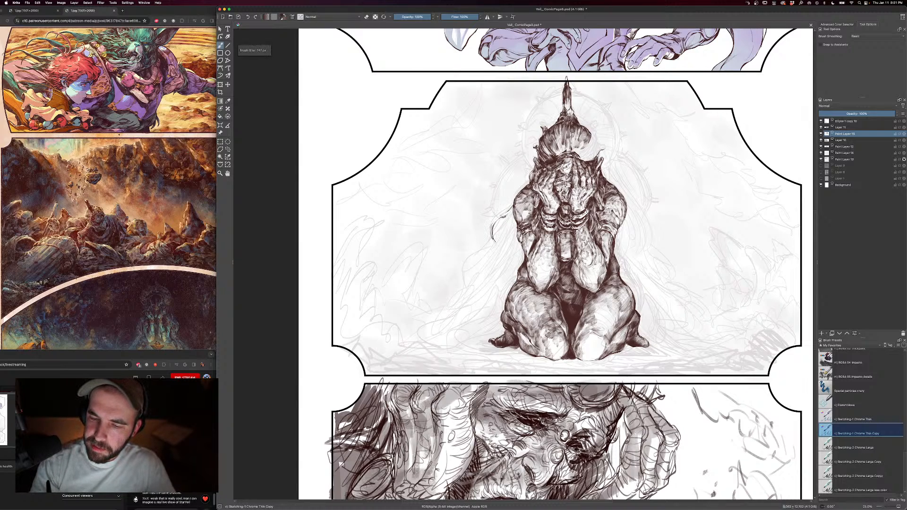
pyautogui.press(']')
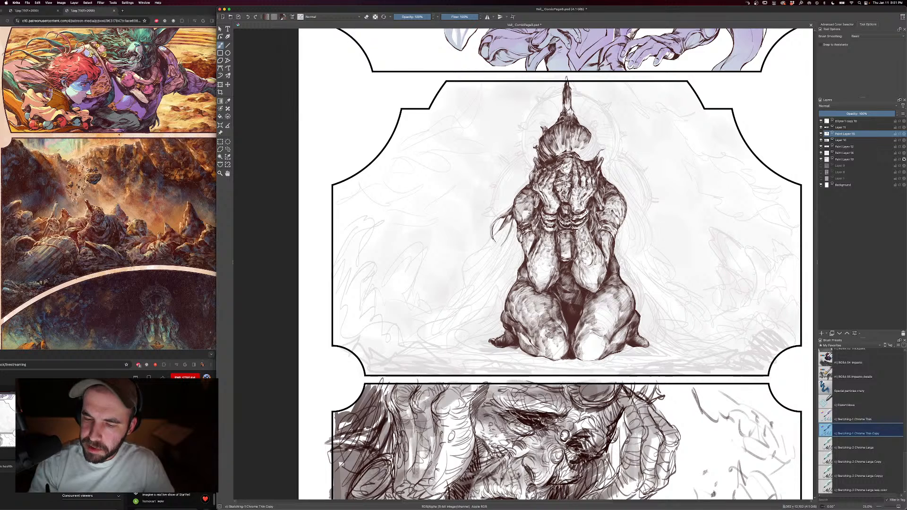
# - Extend the hair from the upper arm down behind the elbow to the hip, cleaning up its edges with the eraser
pyautogui.press('-')
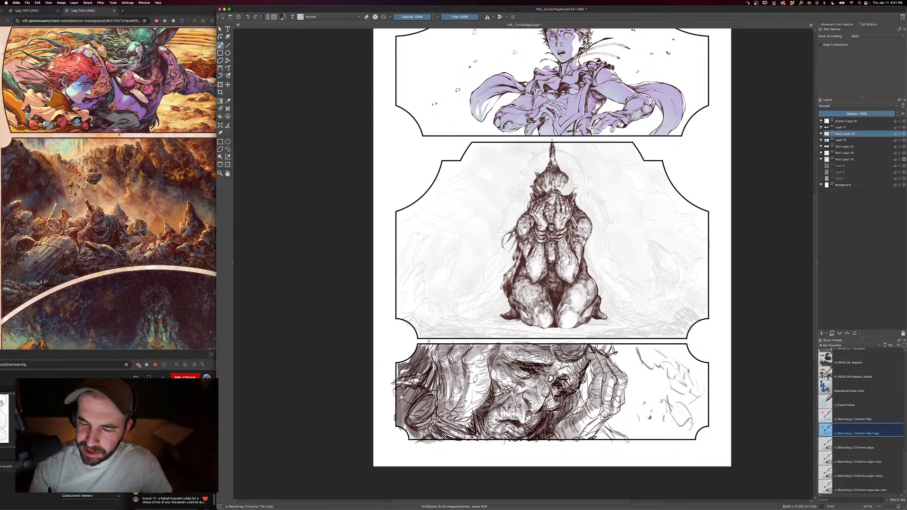
pyautogui.press('super+minus')
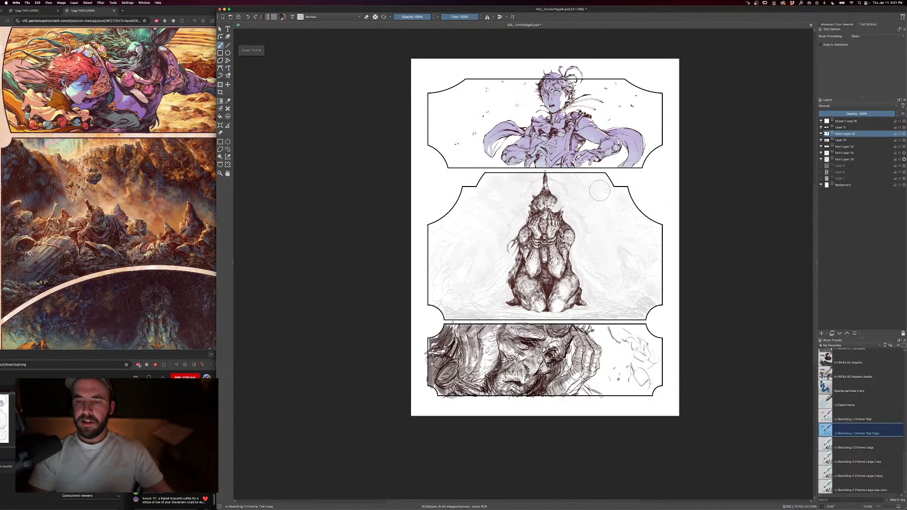
pyautogui.press('super+equal')
pyautogui.press('e')
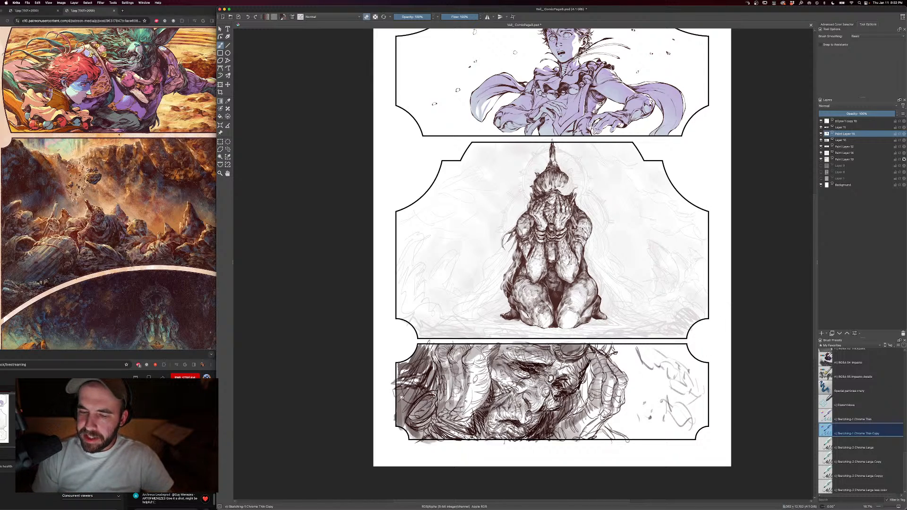
pyautogui.press('e')
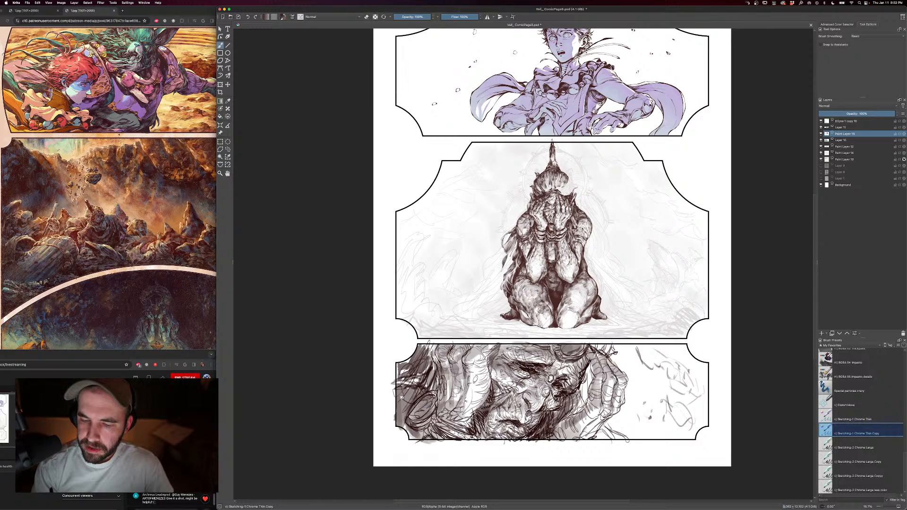
# - Thicken the hair beside the forearm with wavy locks that bulge outward, and trim their edges with the eraser
pyautogui.moveTo(509, 281); pyautogui.dragTo(497, 236)
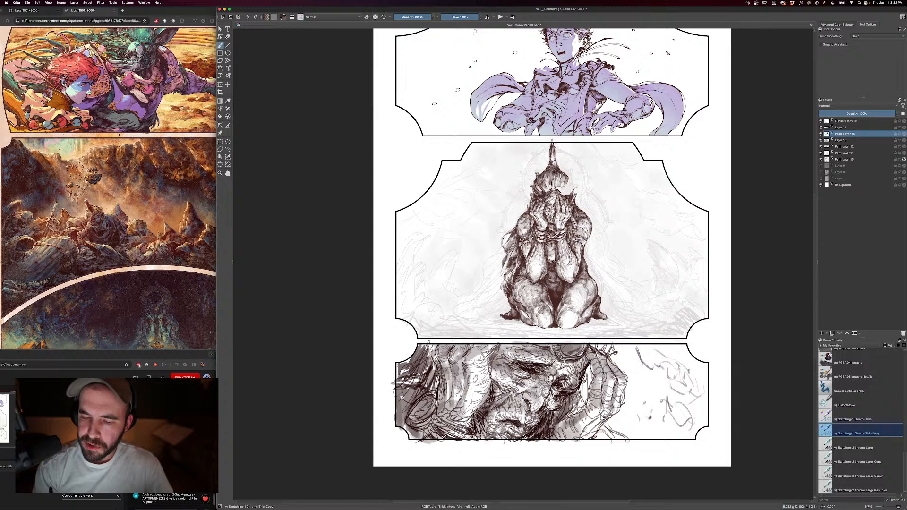
pyautogui.press('-')
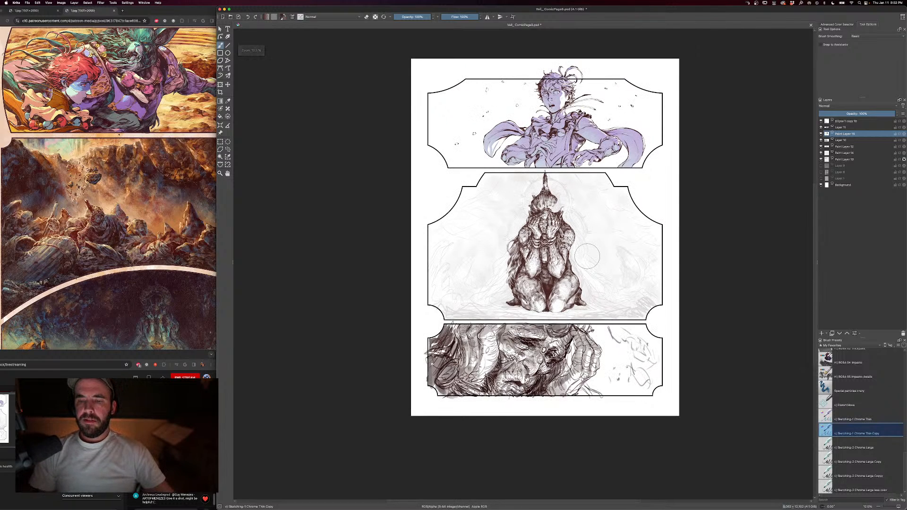
pyautogui.press('+')
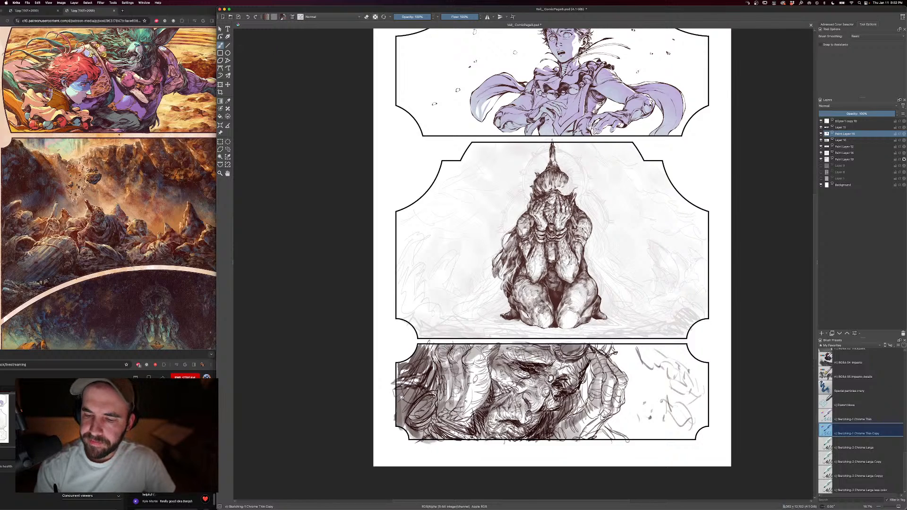
pyautogui.press('e')
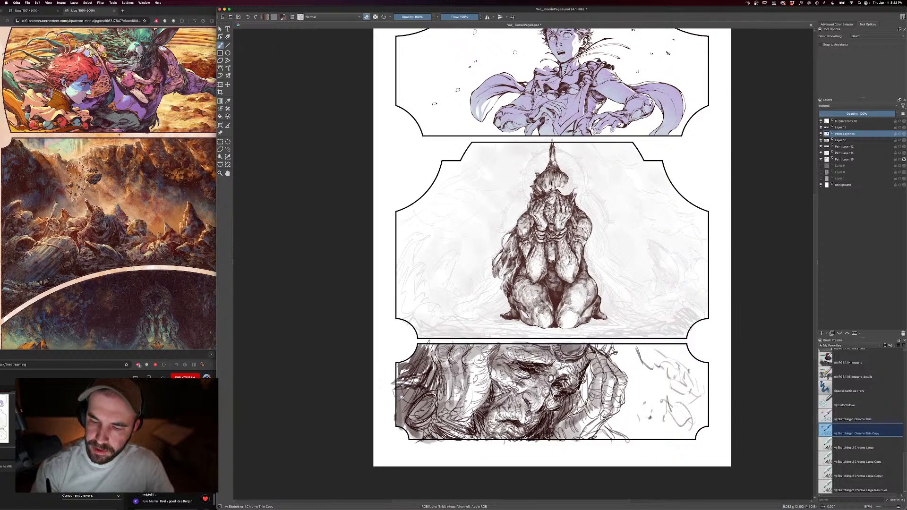
pyautogui.press('e')
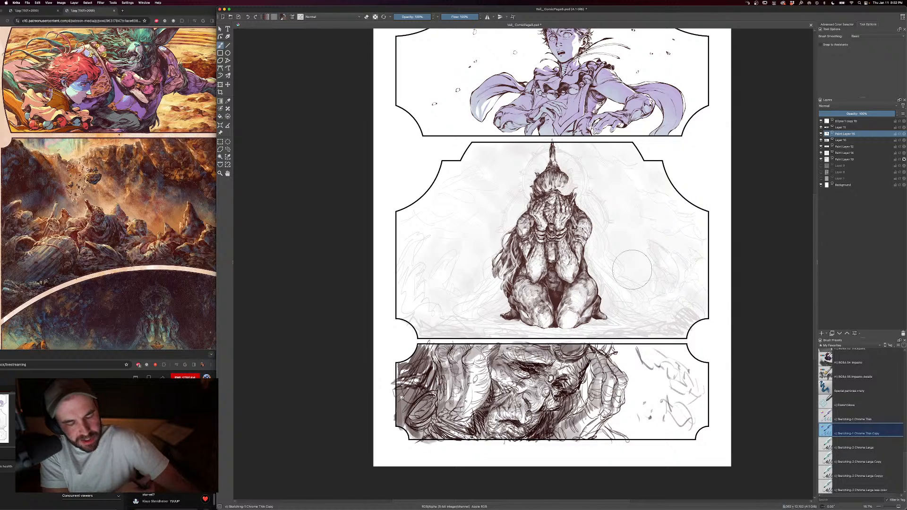
pyautogui.press('e')
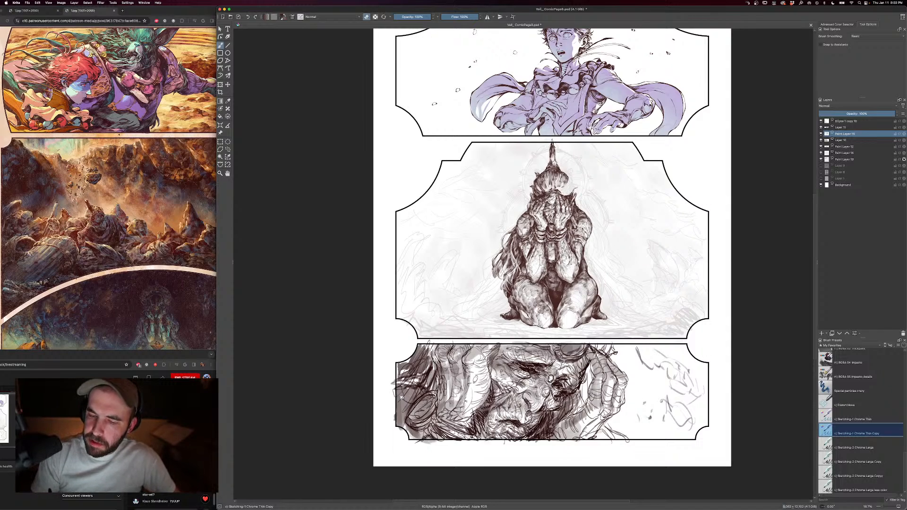
pyautogui.press('e')
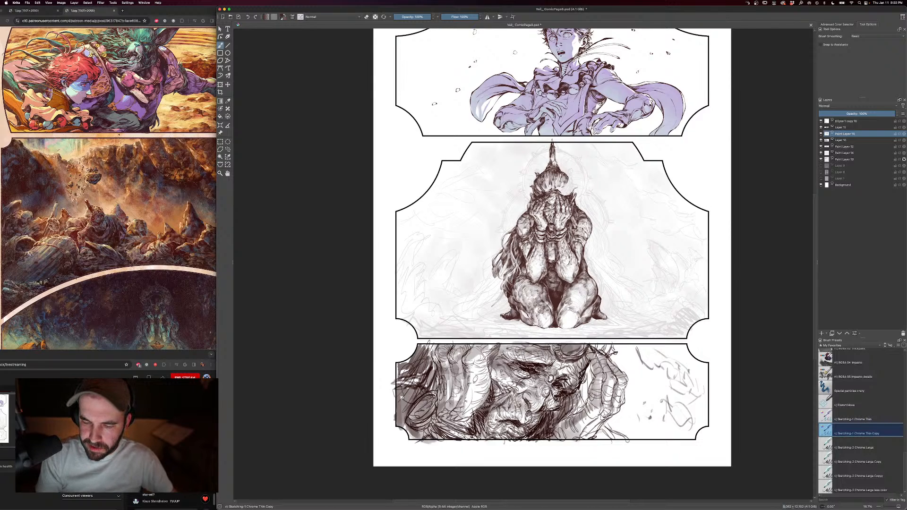
# - Ink a curved lock sweeping from the hip to the ground behind the foot, and fill the mass inside it with dark strokes
pyautogui.moveTo(503, 292); pyautogui.dragTo(492, 307)
pyautogui.moveTo(513, 270); pyautogui.dragTo(486, 309)
pyautogui.hotkey('ctrl', 'z')
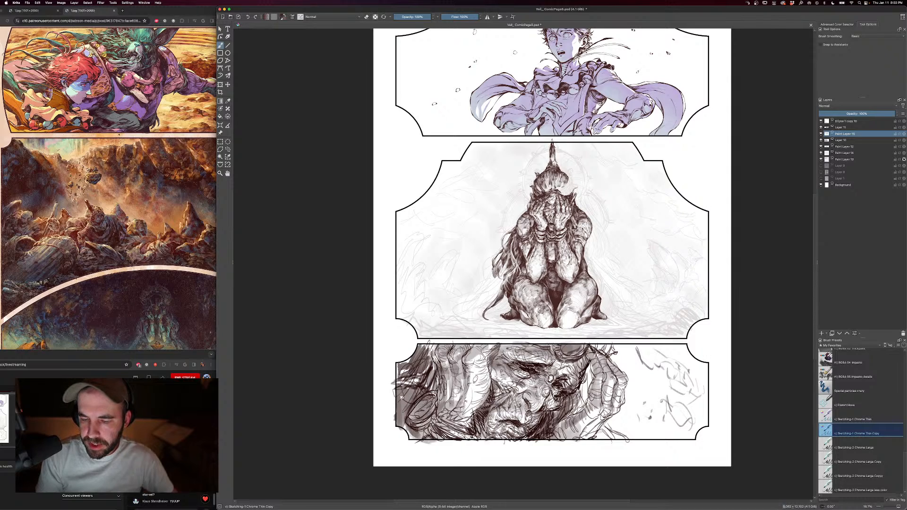
pyautogui.moveTo(504, 303); pyautogui.dragTo(485, 312)
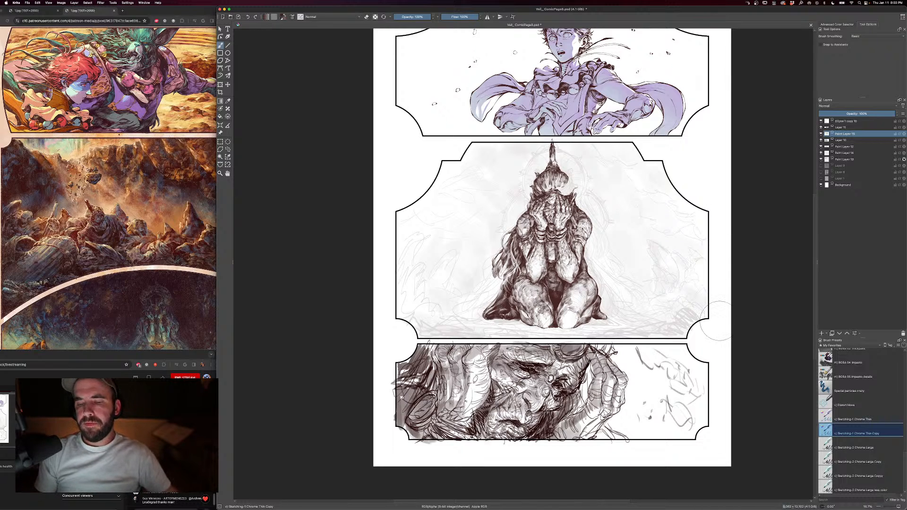
# - Widen the lower hair with wavy strands that fan out from the thigh and curl where they reach the ground
pyautogui.scroll(-1, 741, 316)
pyautogui.moveTo(742, 316); pyautogui.dragTo(726, 283)
pyautogui.press('[')
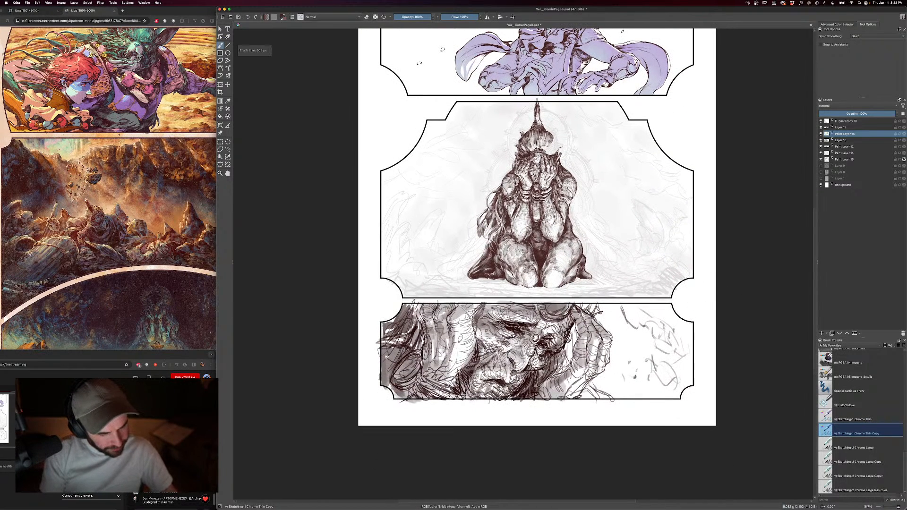
pyautogui.press(']')
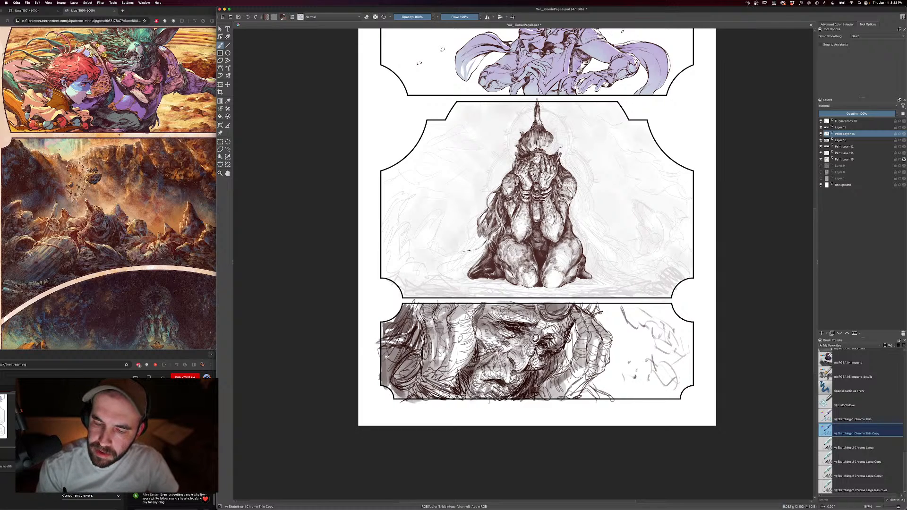
pyautogui.moveTo(456, 263)
pyautogui.mouseDown()
pyautogui.moveTo(465, 243)
pyautogui.moveTo(481, 247)
pyautogui.mouseUp()
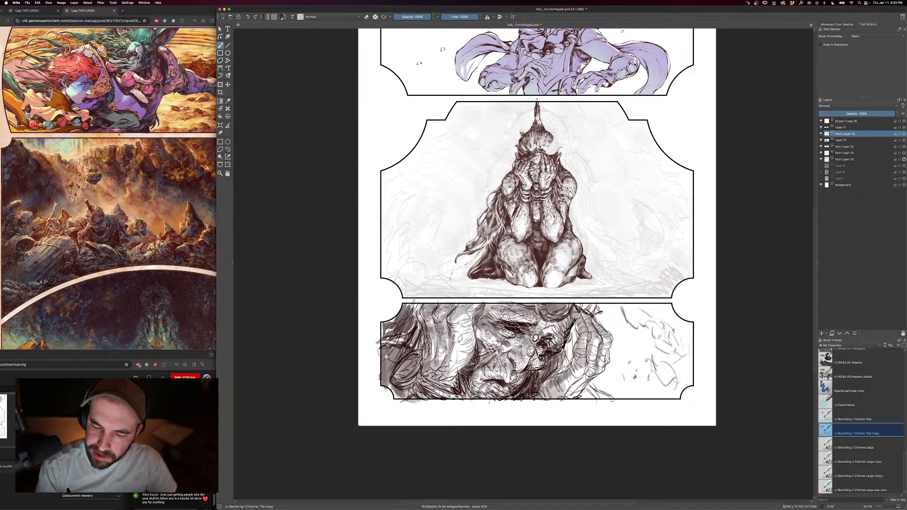
pyautogui.moveTo(451, 274); pyautogui.dragTo(454, 282)
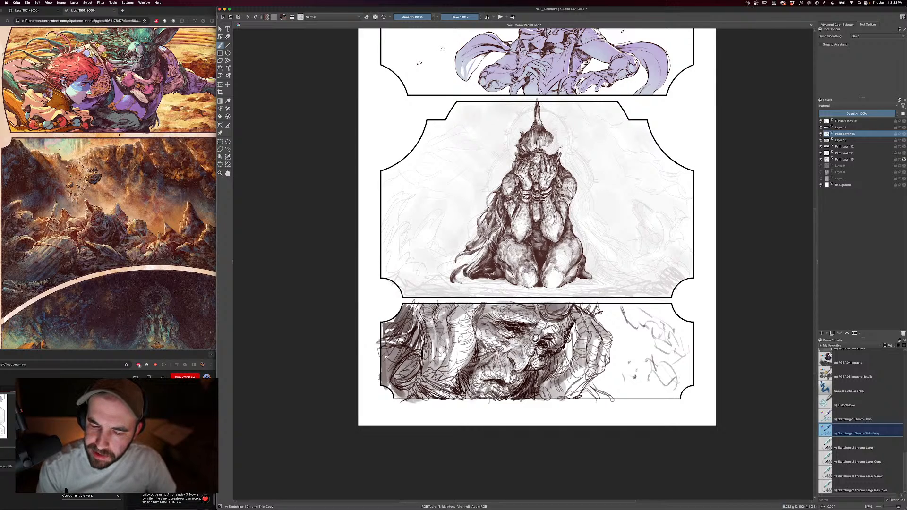
pyautogui.press('[')
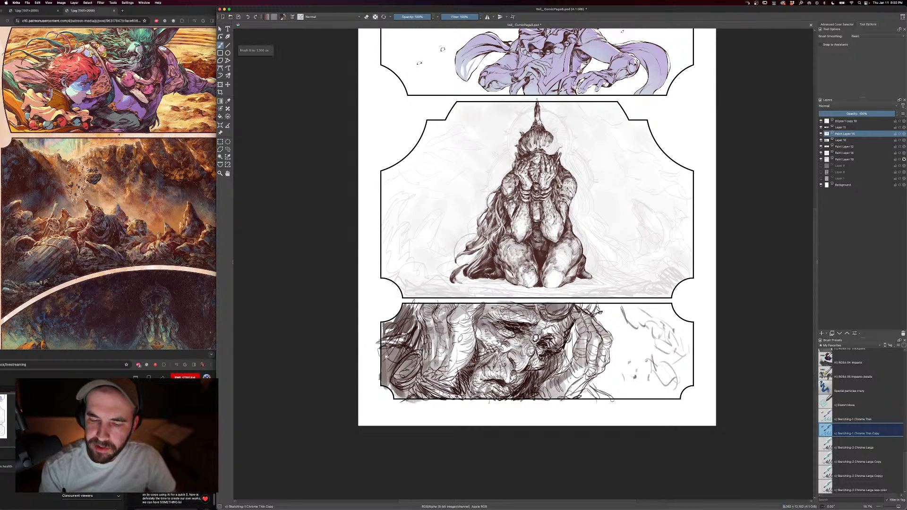
# - Ink the long hair ends trailing and curling along the ground away from the figure, using a smaller brush for the finer strands
pyautogui.moveTo(475, 252)
pyautogui.mouseDown()
pyautogui.moveTo(437, 270)
pyautogui.moveTo(438, 282)
pyautogui.moveTo(484, 290)
pyautogui.mouseUp()
pyautogui.press('[')
pyautogui.moveTo(495, 280); pyautogui.dragTo(496, 297)
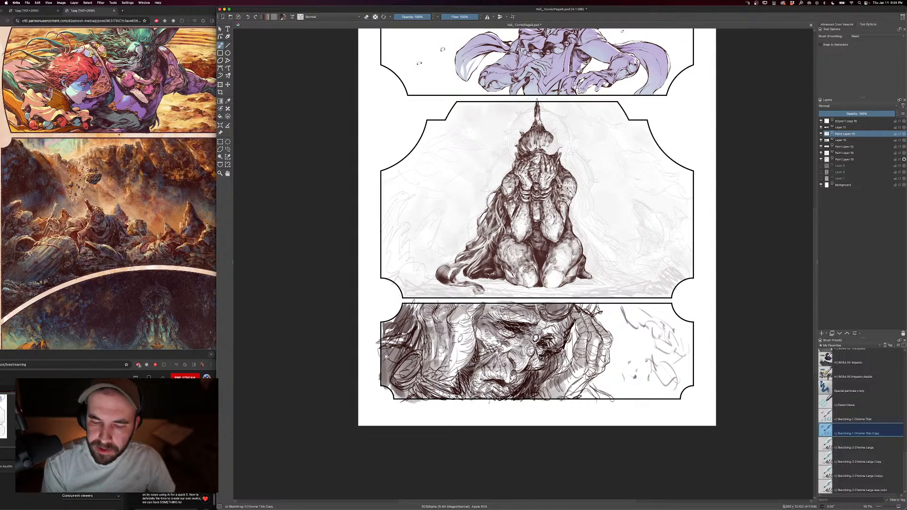
pyautogui.moveTo(446, 265); pyautogui.dragTo(421, 286)
pyautogui.moveTo(431, 280); pyautogui.dragTo(422, 285)
pyautogui.moveTo(440, 282)
pyautogui.mouseDown()
pyautogui.moveTo(431, 285)
pyautogui.moveTo(484, 289)
pyautogui.mouseUp()
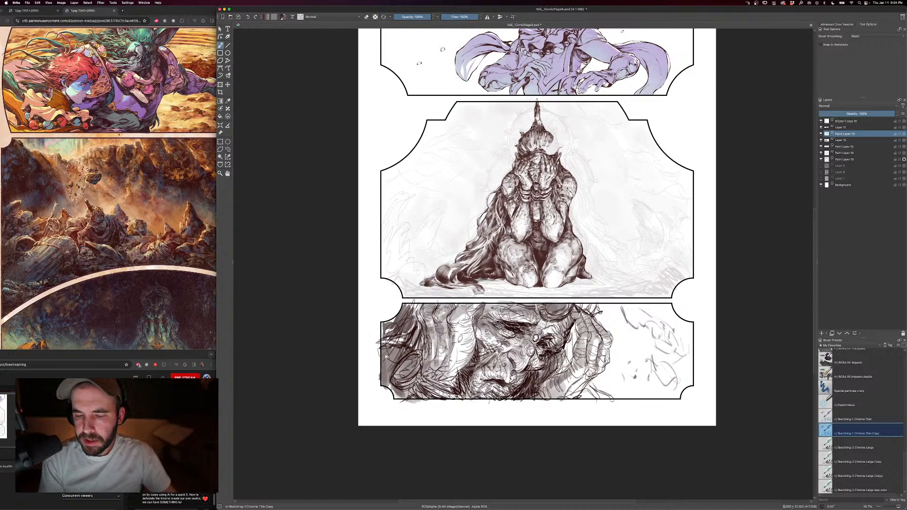
pyautogui.press('-')
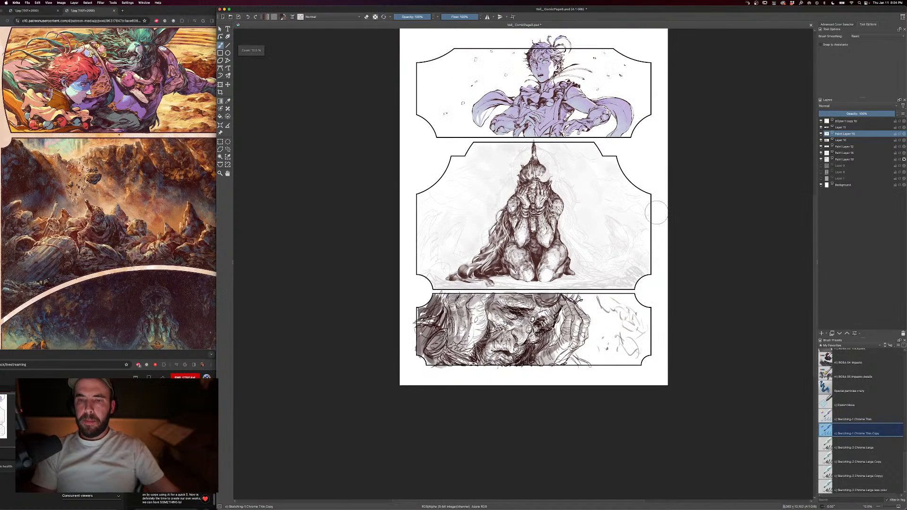
pyautogui.press('+')
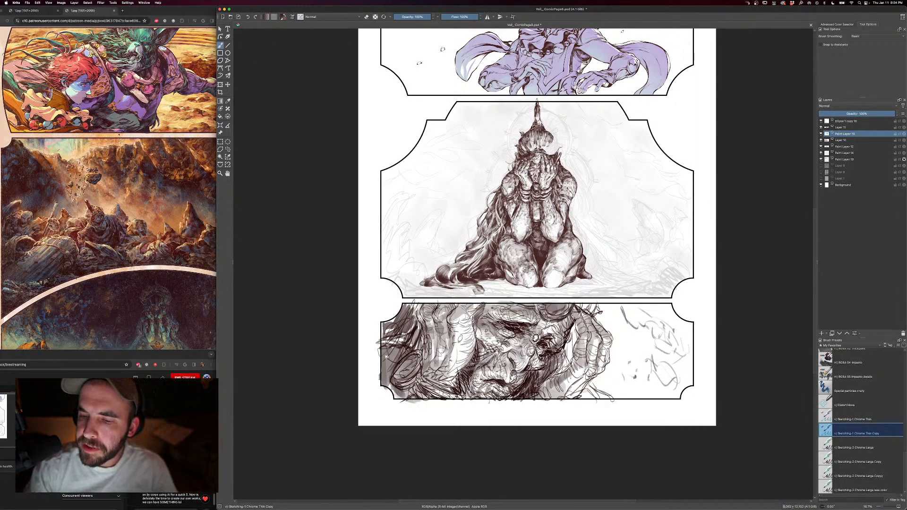
# - Hide the rough sketch layer, examine the inked figure's silhouette against the whole page, and show the sketch again
pyautogui.press('e')
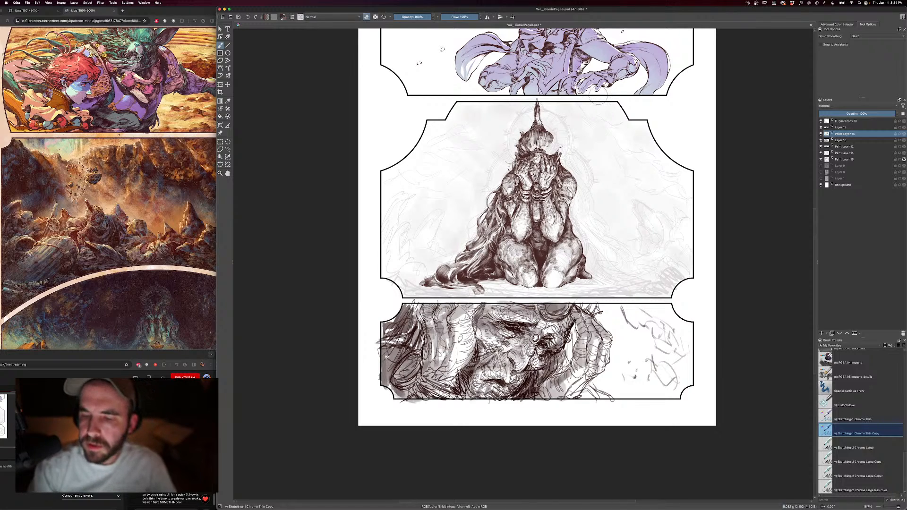
pyautogui.click(821, 140)
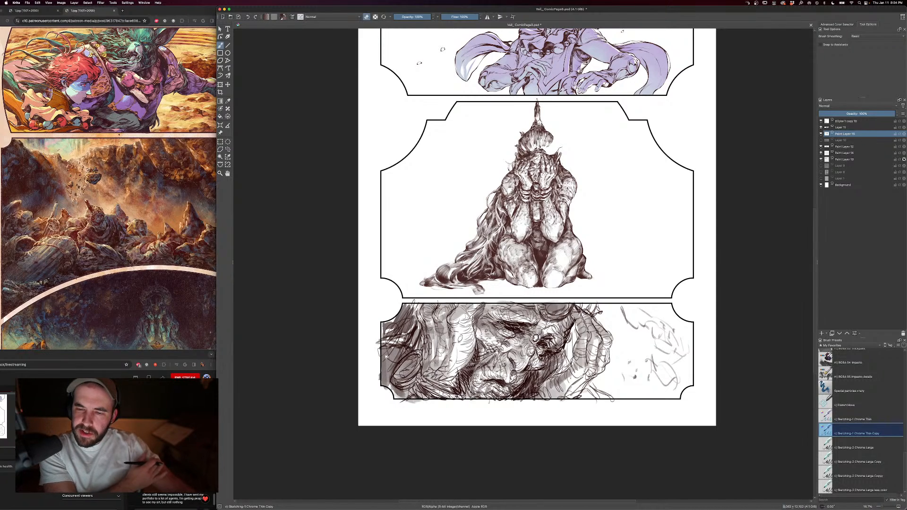
pyautogui.press('e')
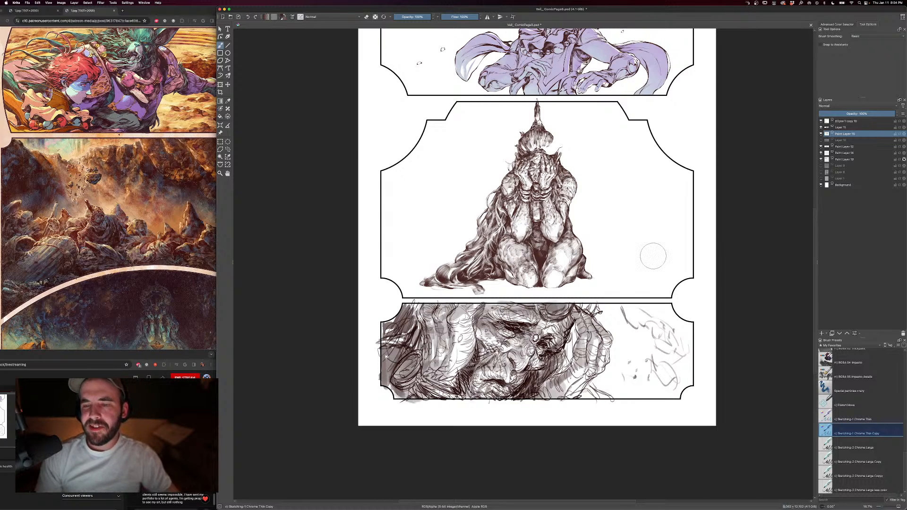
pyautogui.press('super+minus')
pyautogui.press('super+equal')
pyautogui.press('e')
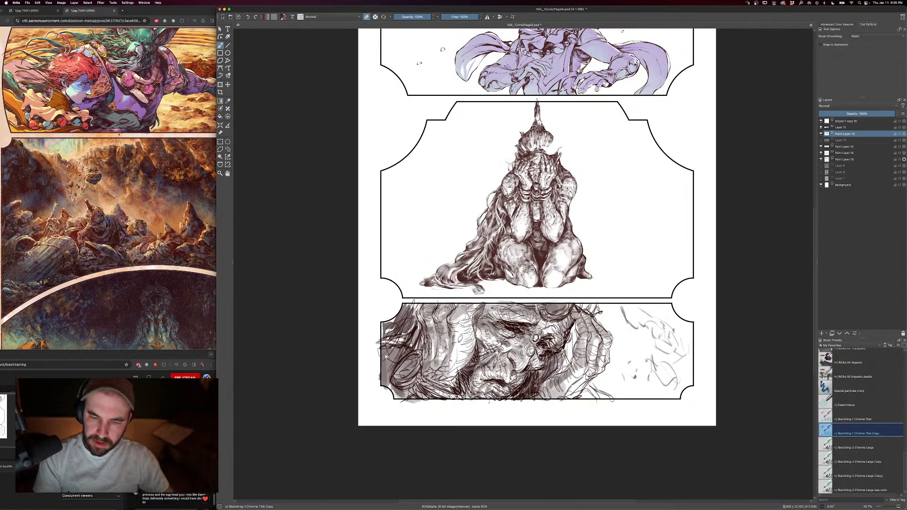
pyautogui.press('-')
pyautogui.press('-')
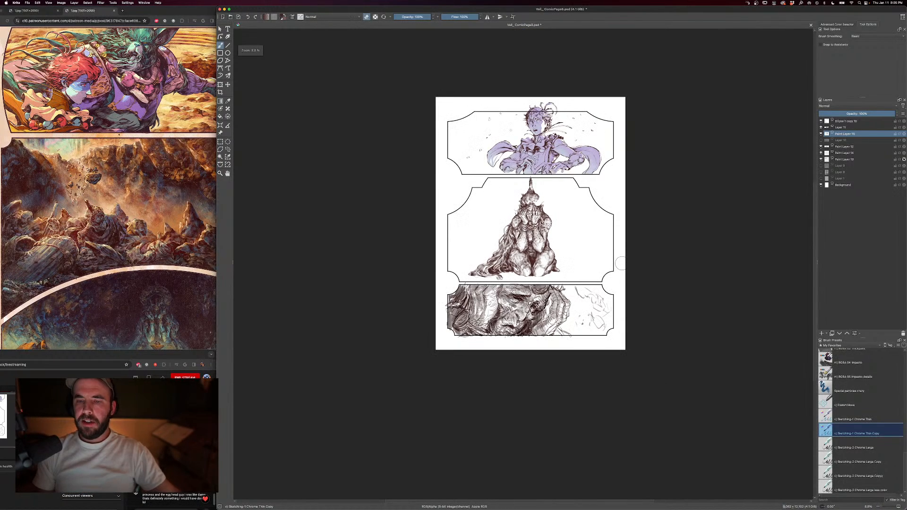
pyautogui.press('+')
pyautogui.press('+')
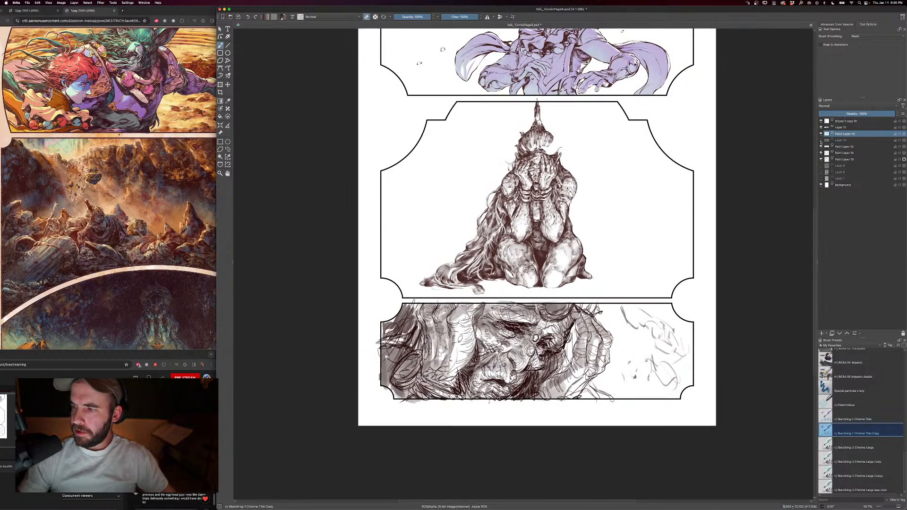
pyautogui.click(821, 141)
# - Examine the inked kneeling figure and its headpiece up close and against the whole comic page
pyautogui.press('+')
pyautogui.moveTo(629, 68); pyautogui.dragTo(556, 161)
pyautogui.press('e')
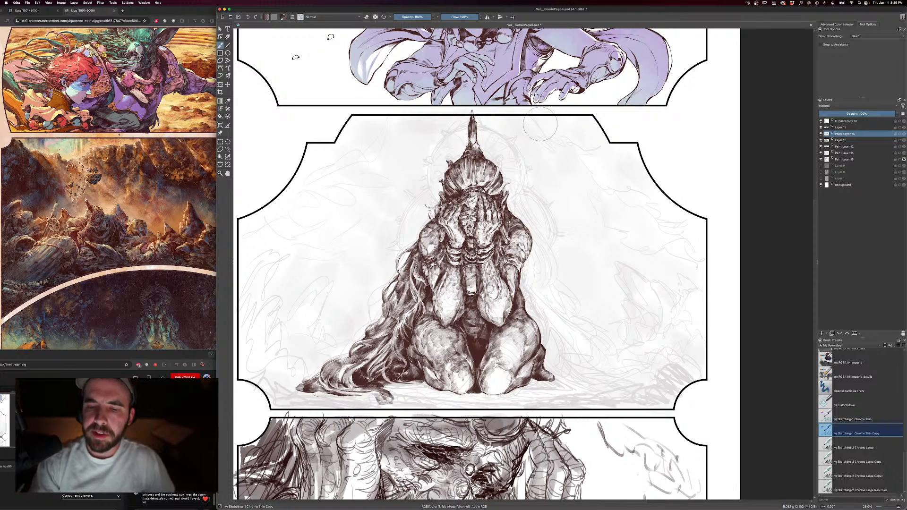
pyautogui.press('[')
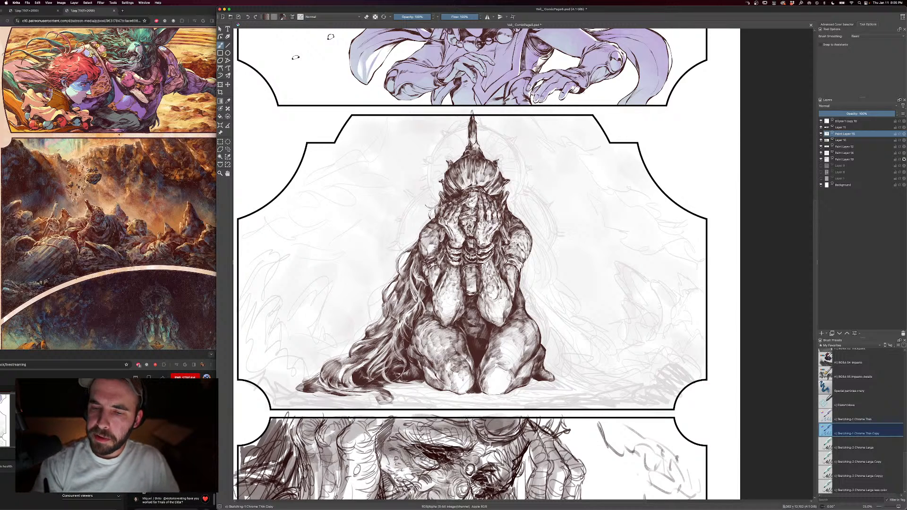
pyautogui.scroll(-2, 522, 137)
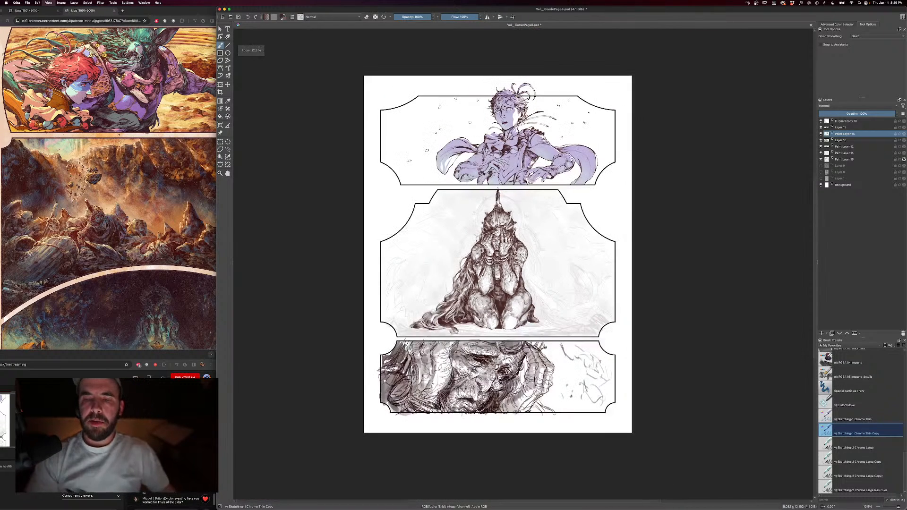
pyautogui.scroll(-1, 521, 257)
pyautogui.scroll(2, 520, 256)
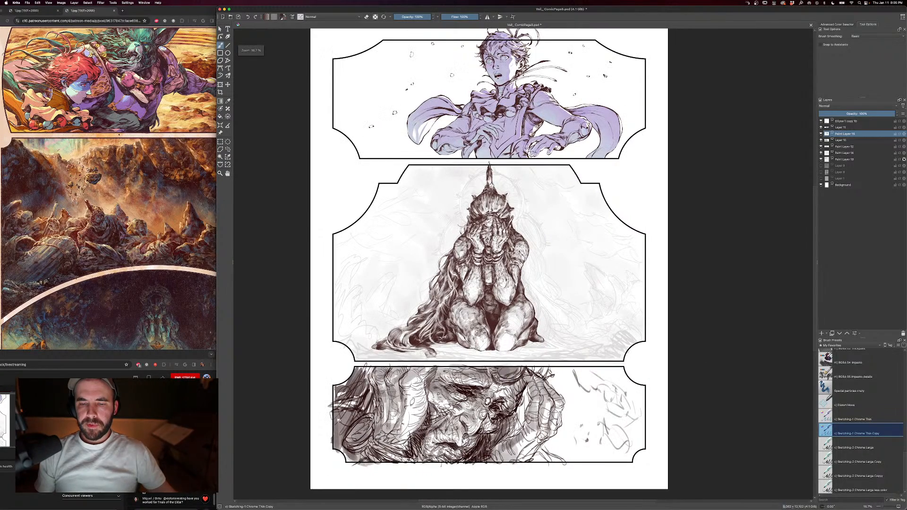
pyautogui.moveTo(688, 325); pyautogui.dragTo(685, 318)
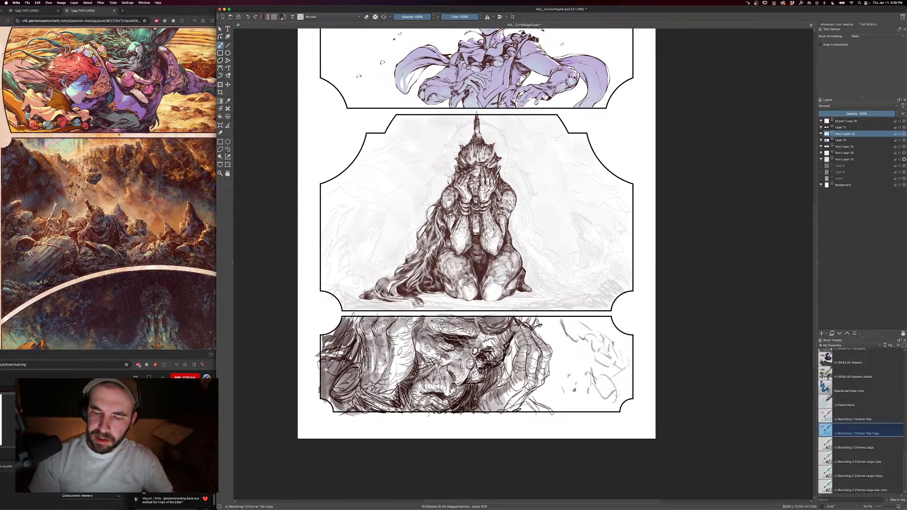
pyautogui.press('-')
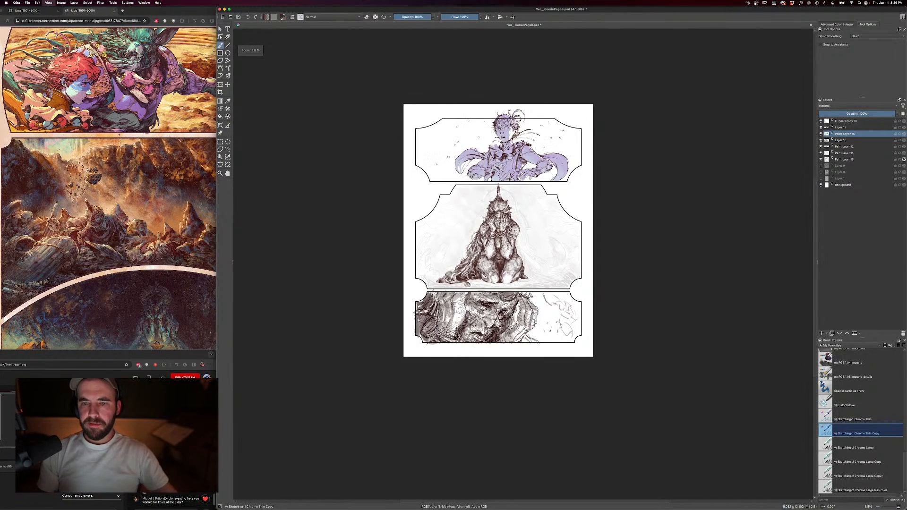
pyautogui.press('+')
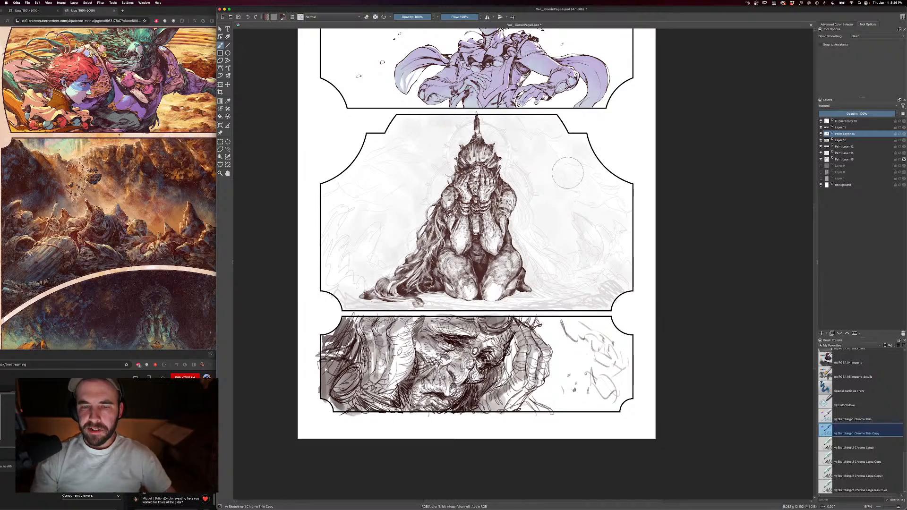
# - Ink the left outer arc of a round halo, curving from the headpiece's spire down behind the head
pyautogui.moveTo(522, 161); pyautogui.dragTo(545, 216)
pyautogui.press('+')
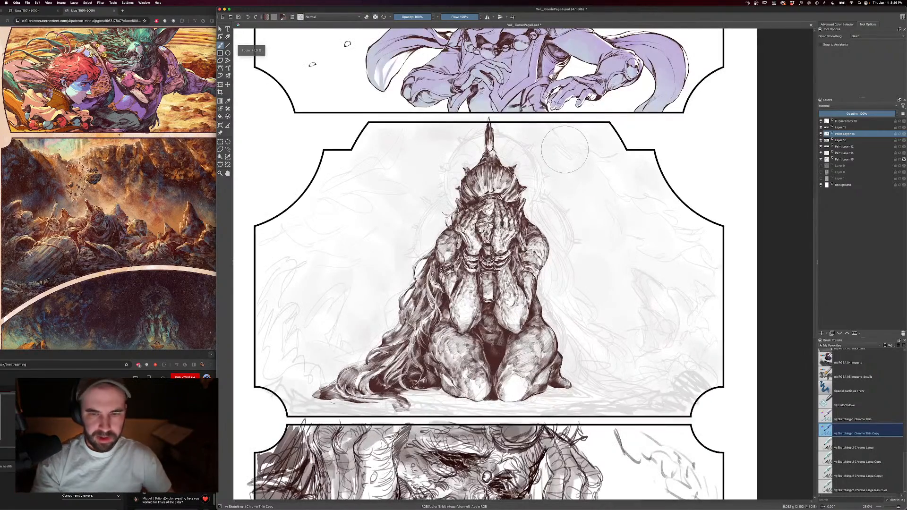
pyautogui.moveTo(559, 172); pyautogui.dragTo(576, 219)
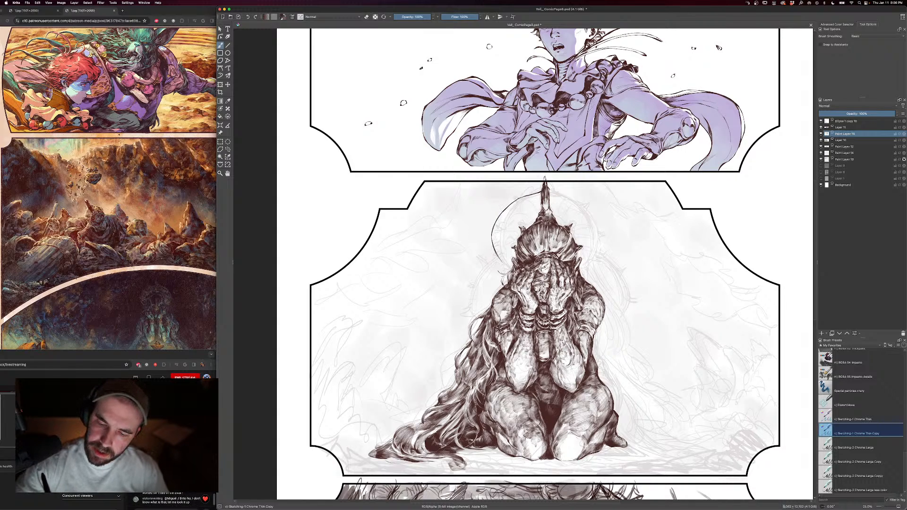
pyautogui.press('e')
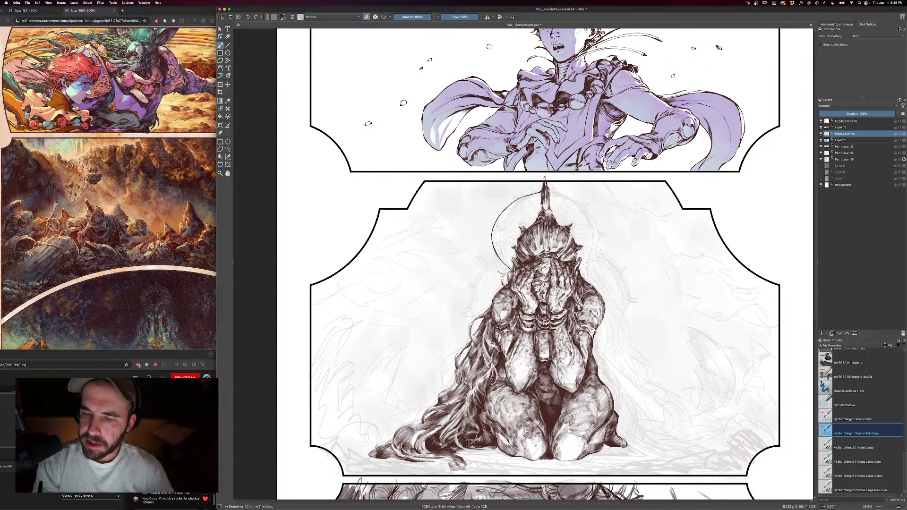
pyautogui.press('e')
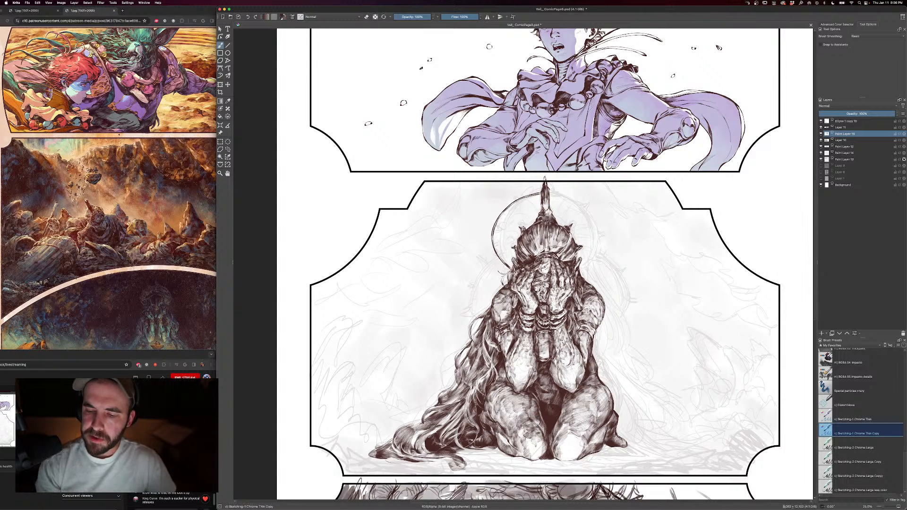
# - Ink small spikes and radial dividing lines on the lower part of the halo's left half
pyautogui.press('-')
pyautogui.press('-')
pyautogui.press('-')
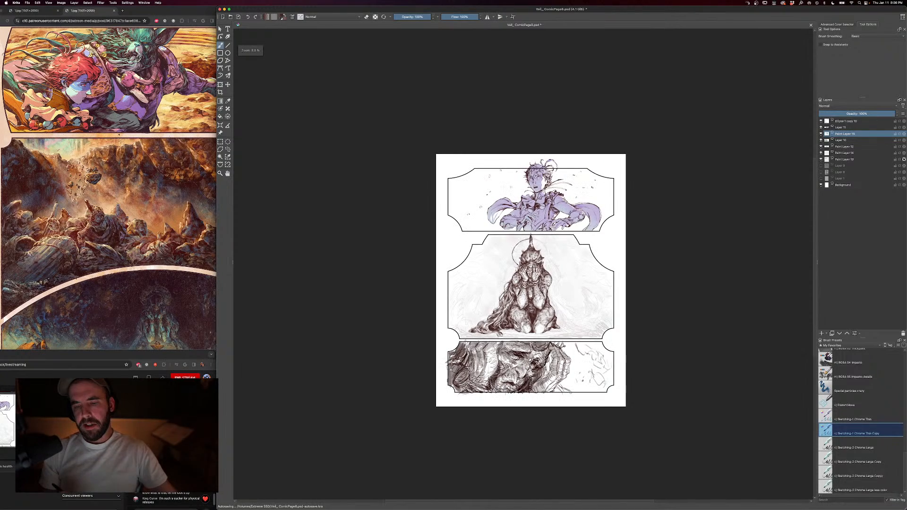
pyautogui.press('=')
pyautogui.press('=')
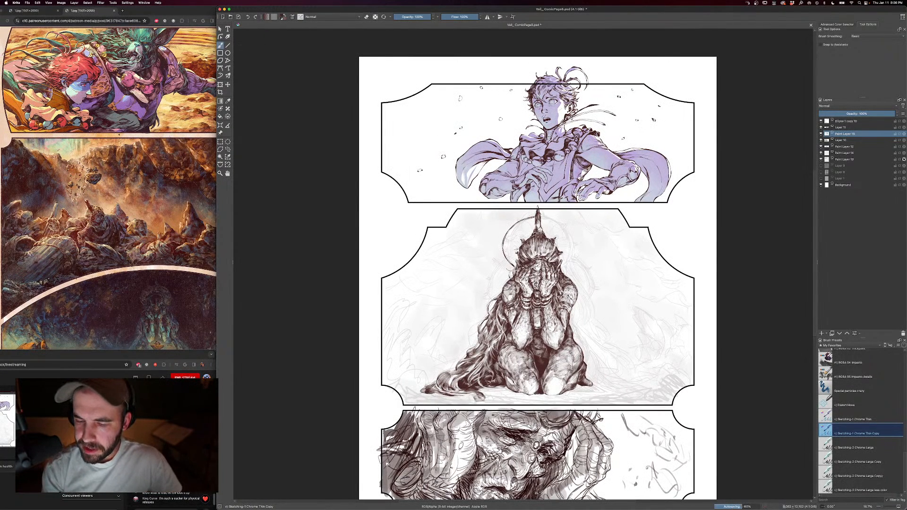
pyautogui.press(']')
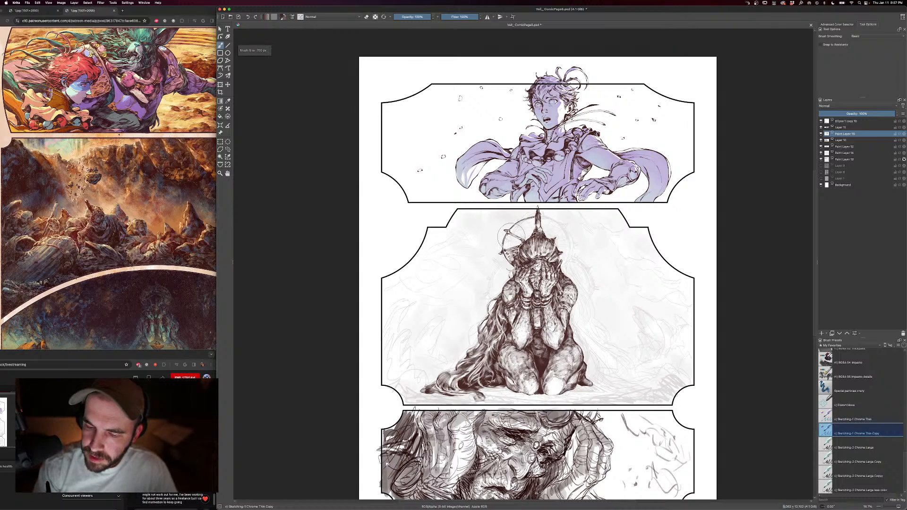
# - Shade the lower section of the halo's left half with dark ornamental strokes, varying the brush size
pyautogui.press('e')
pyautogui.press('e')
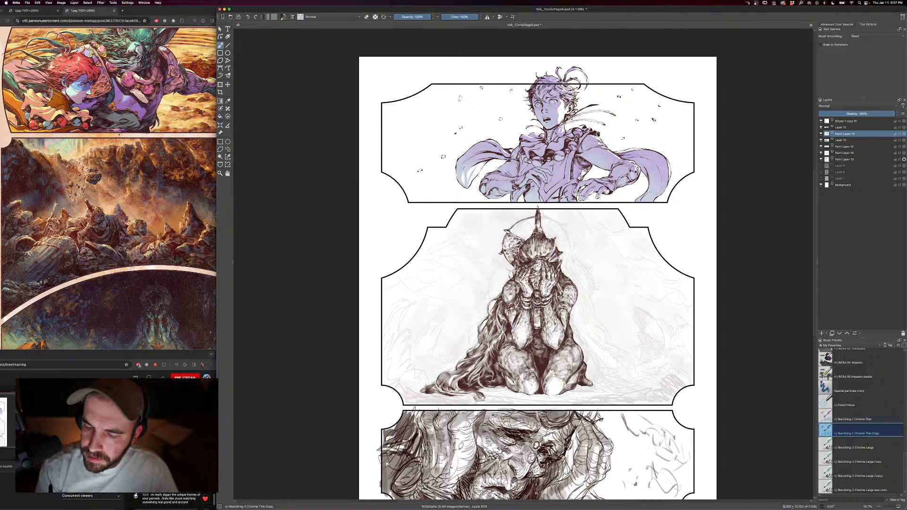
pyautogui.press(']')
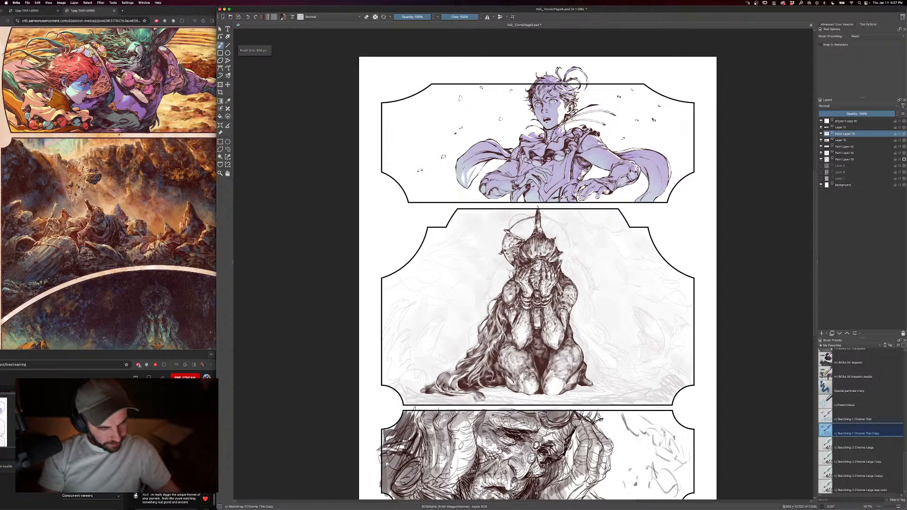
pyautogui.press('[')
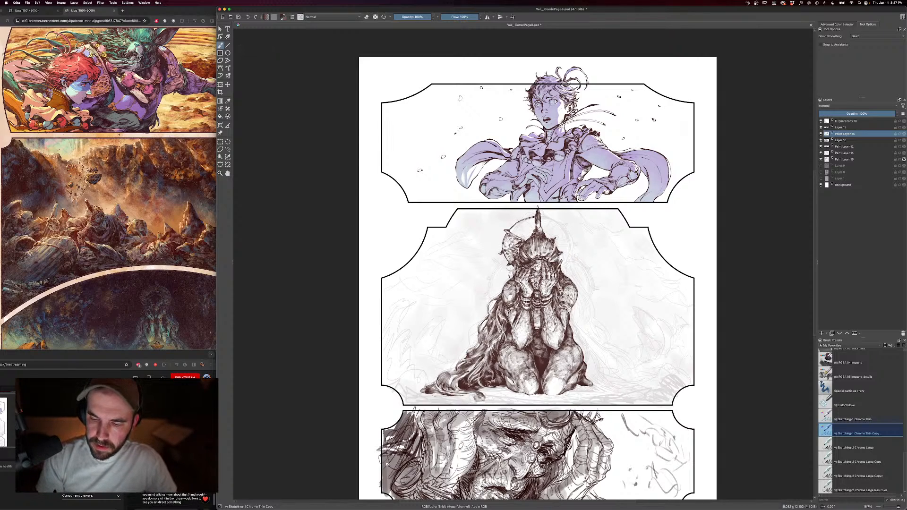
# - Ink an inner arc and spokes across the upper section of the halo's left half
pyautogui.press('e')
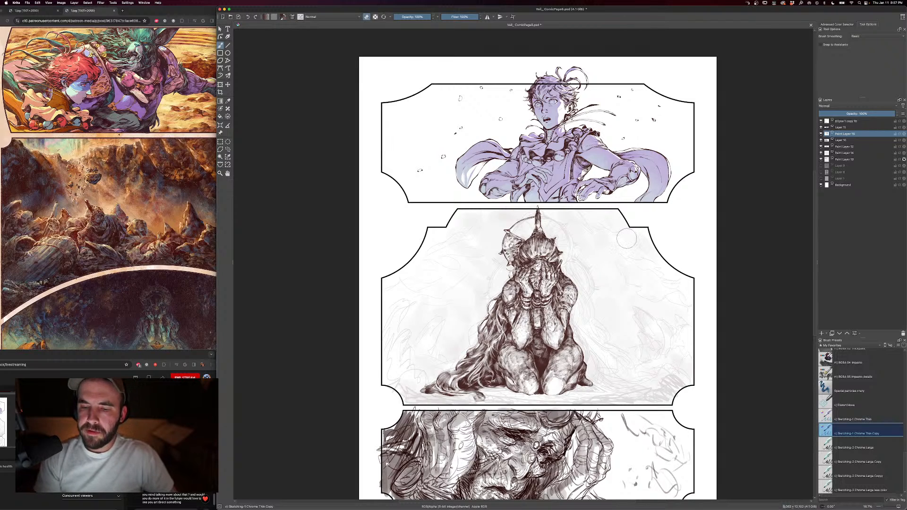
pyautogui.press('-')
pyautogui.press('+')
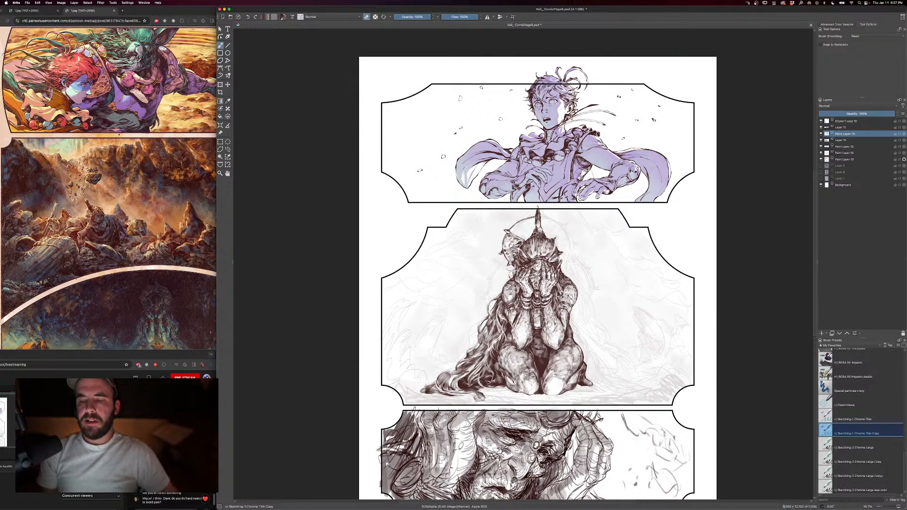
pyautogui.press('super+minus')
pyautogui.press('super+minus')
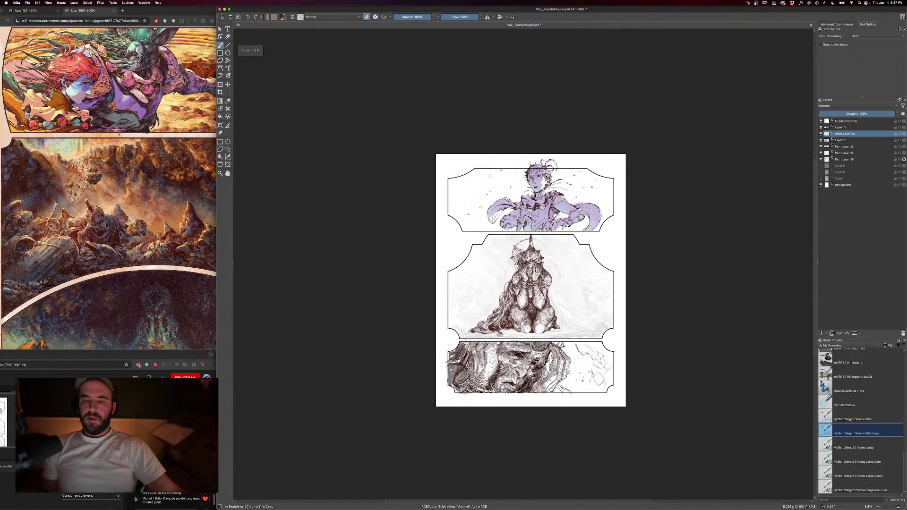
pyautogui.press('super+plus')
pyautogui.press('super+plus')
pyautogui.press('e')
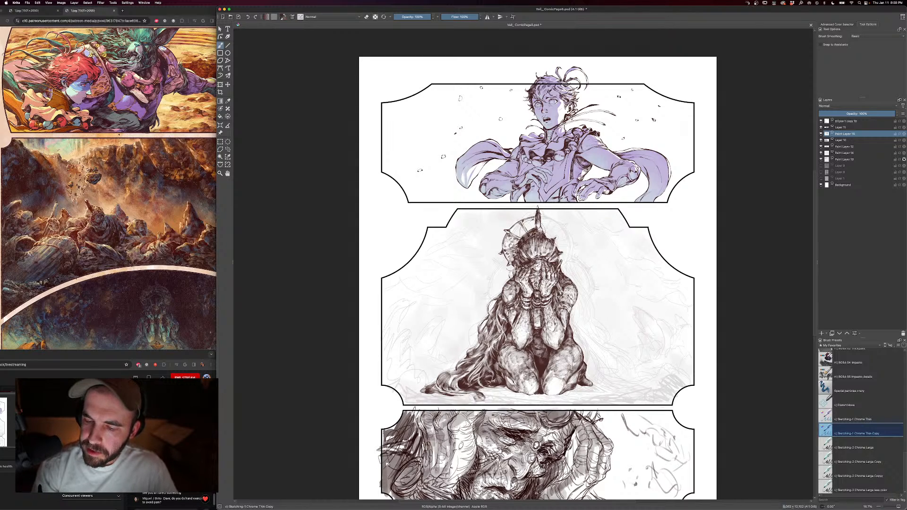
# - Fill the upper section of the halo's left half with dark detail up to the spire, and check it against the whole page
pyautogui.press(']')
pyautogui.press('[')
pyautogui.press('[')
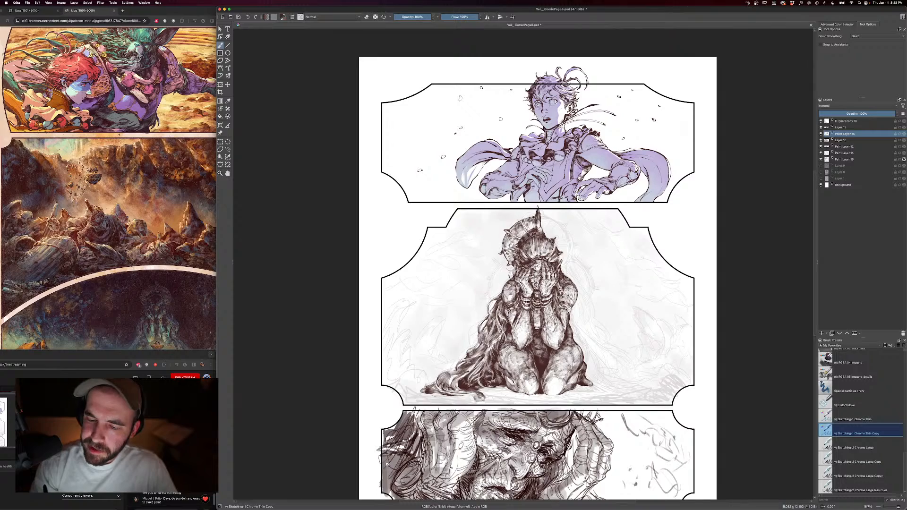
pyautogui.press('-')
pyautogui.press('-')
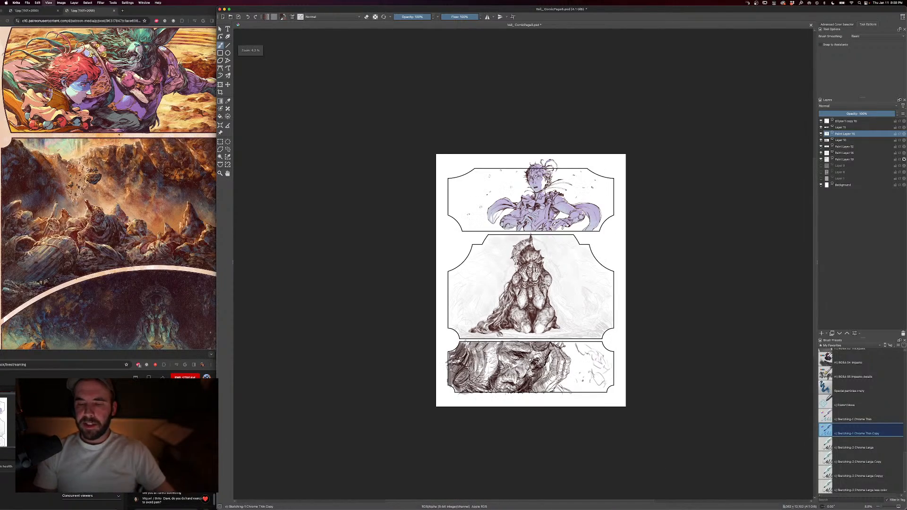
pyautogui.press('=')
pyautogui.press('=')
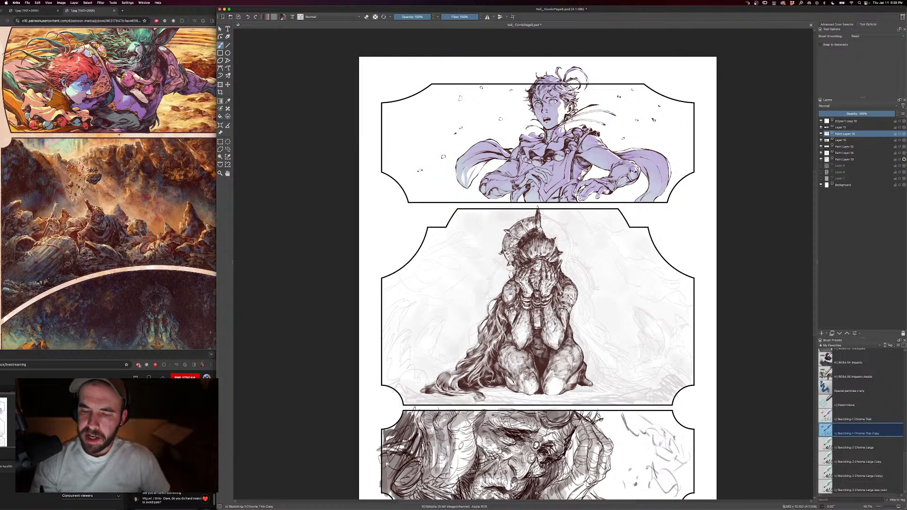
# - Ink the halo's right outer arc in a thin line from the spire down to the side of the headpiece
pyautogui.press('super+minus')
pyautogui.press('super+minus')
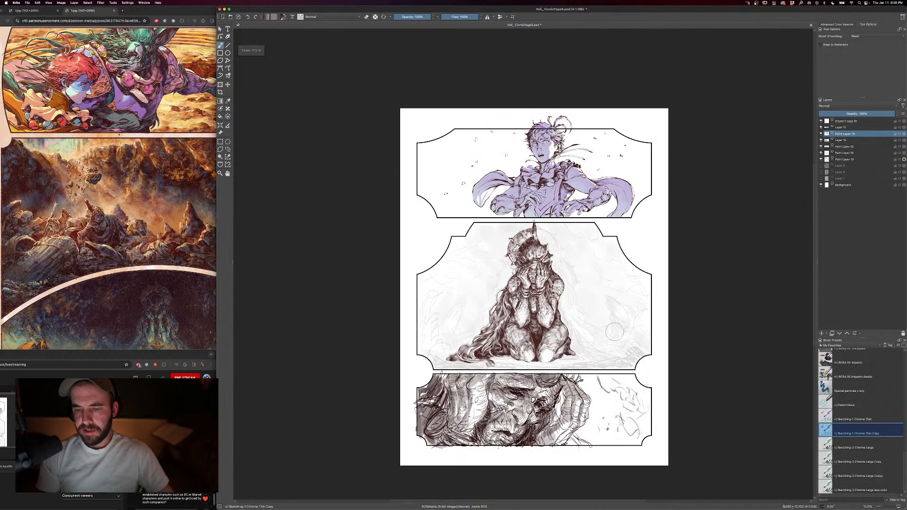
pyautogui.press('super+equal')
pyautogui.press('super+equal')
pyautogui.scroll(-2, 668, 290)
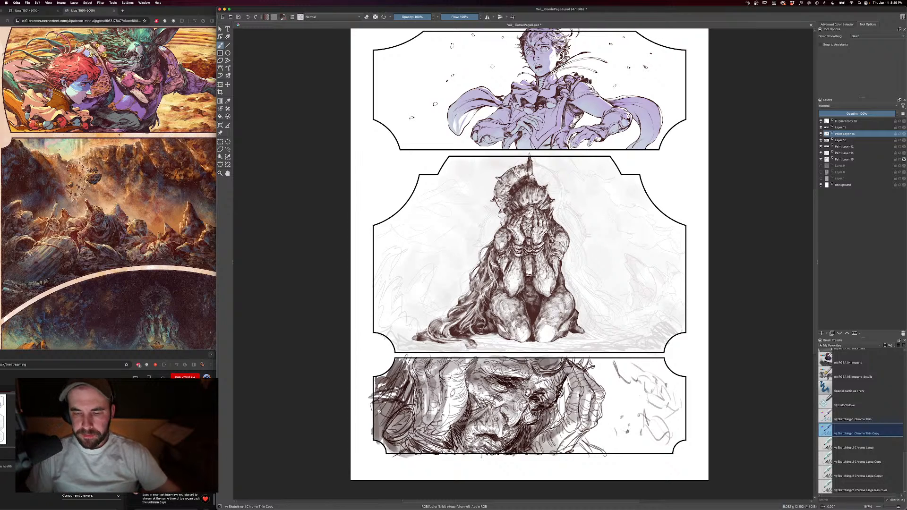
pyautogui.press(']')
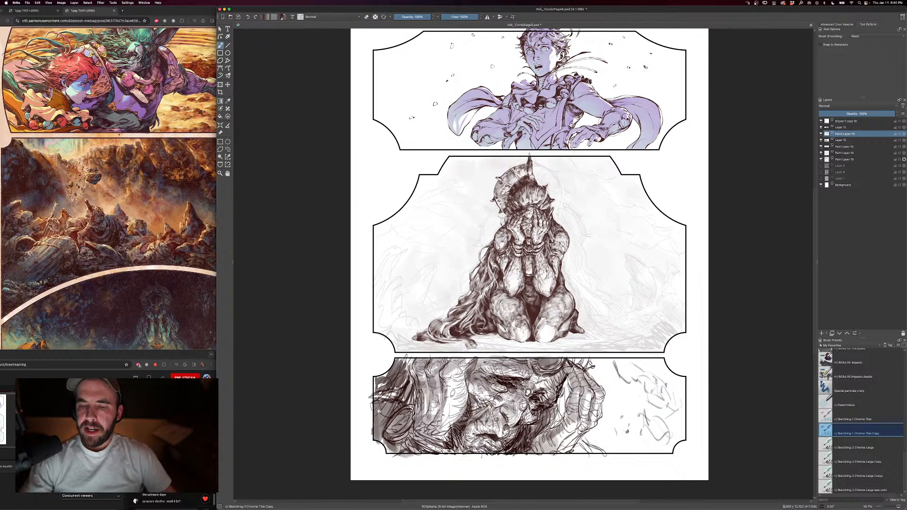
pyautogui.press('super+equal')
pyautogui.moveTo(629, 131); pyautogui.dragTo(590, 183)
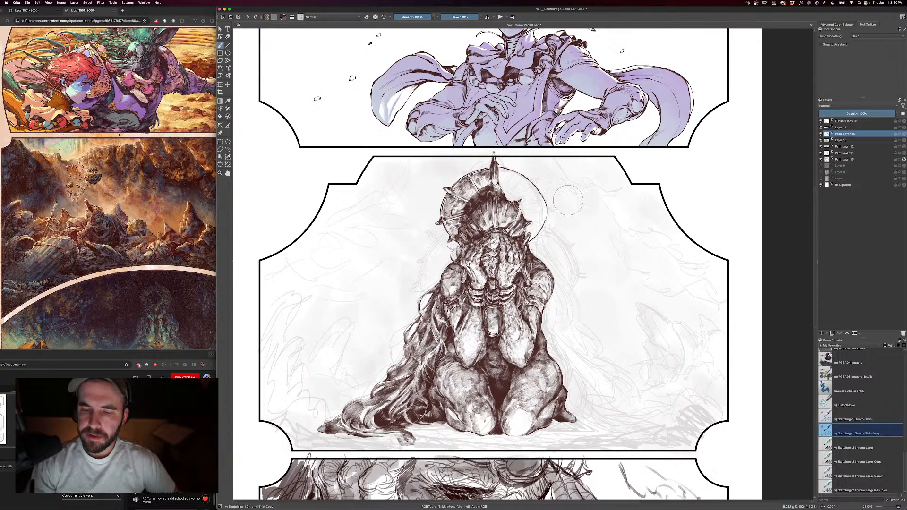
# - Refine the halo's right outer arc, alternately erasing and redrawing the line for an even curve
pyautogui.press('-')
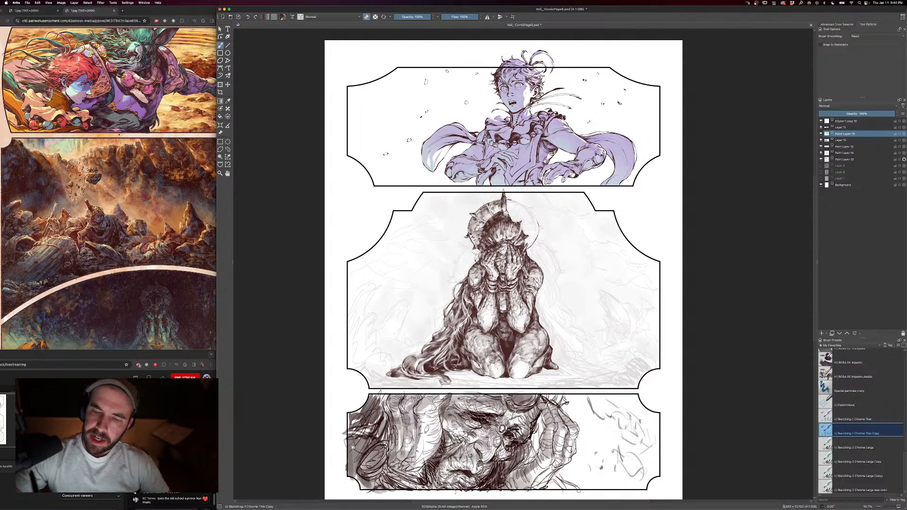
pyautogui.press('e')
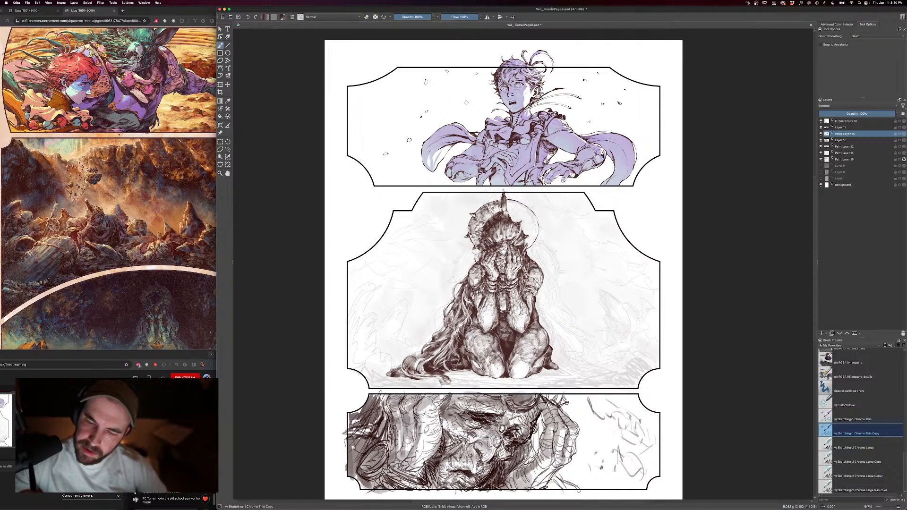
pyautogui.press('e')
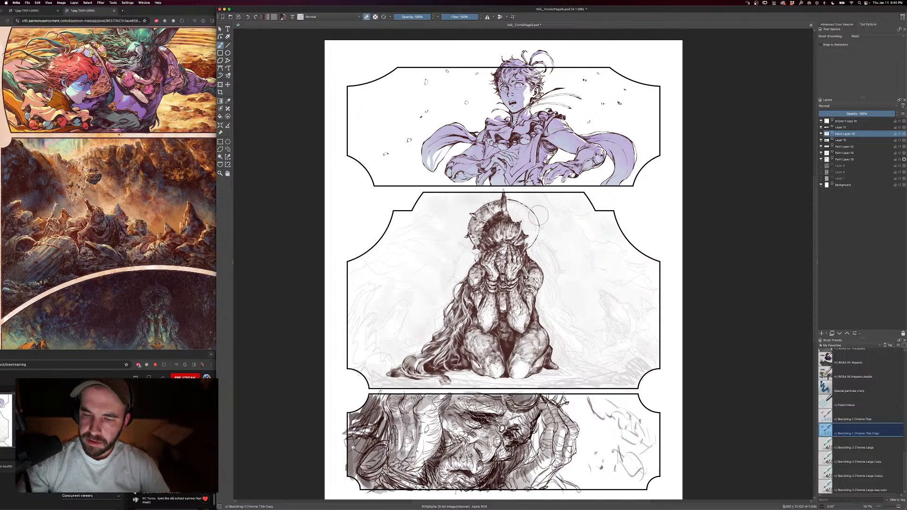
pyautogui.press('e')
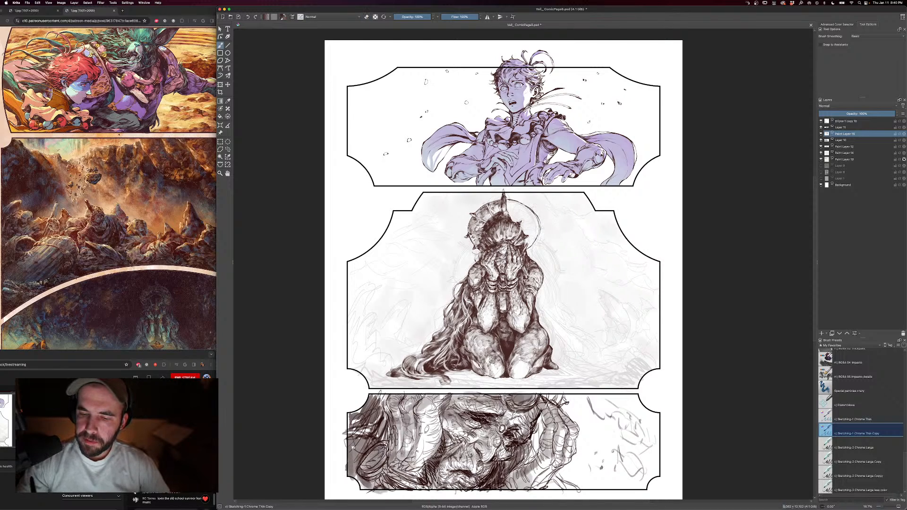
pyautogui.press('e')
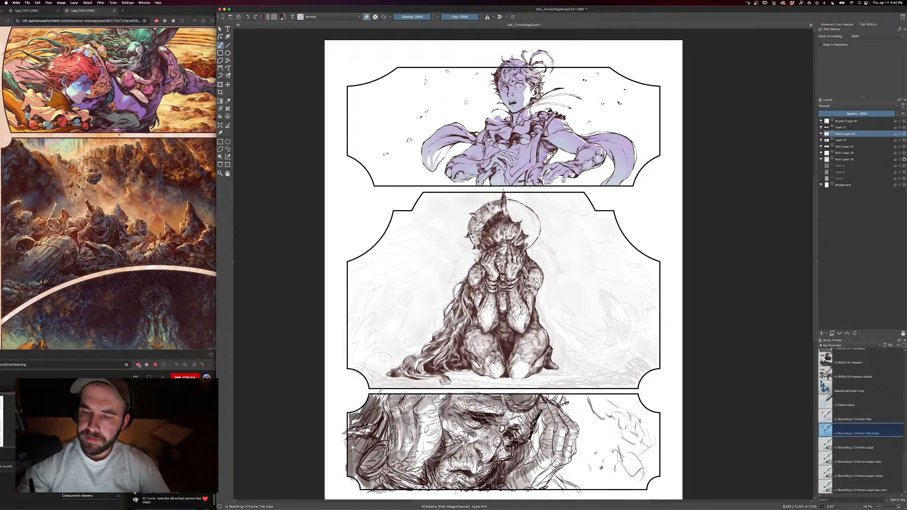
pyautogui.press('e')
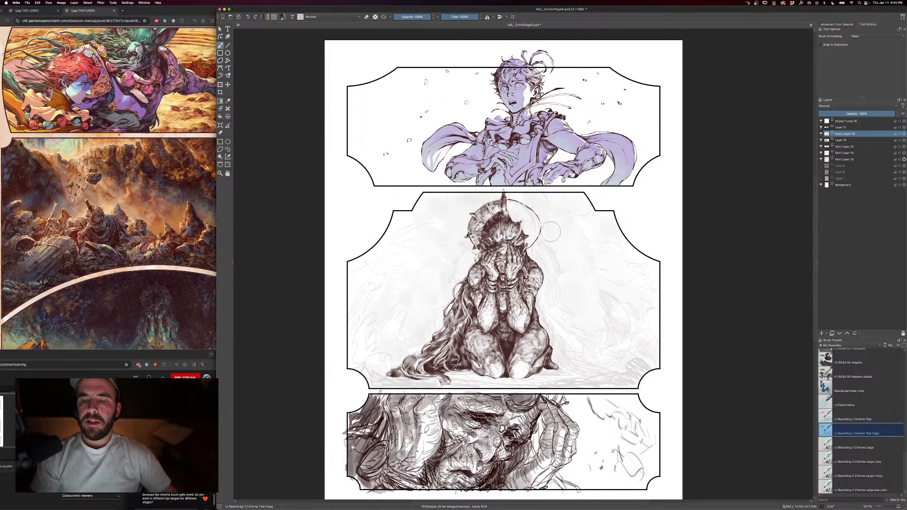
pyautogui.press('e')
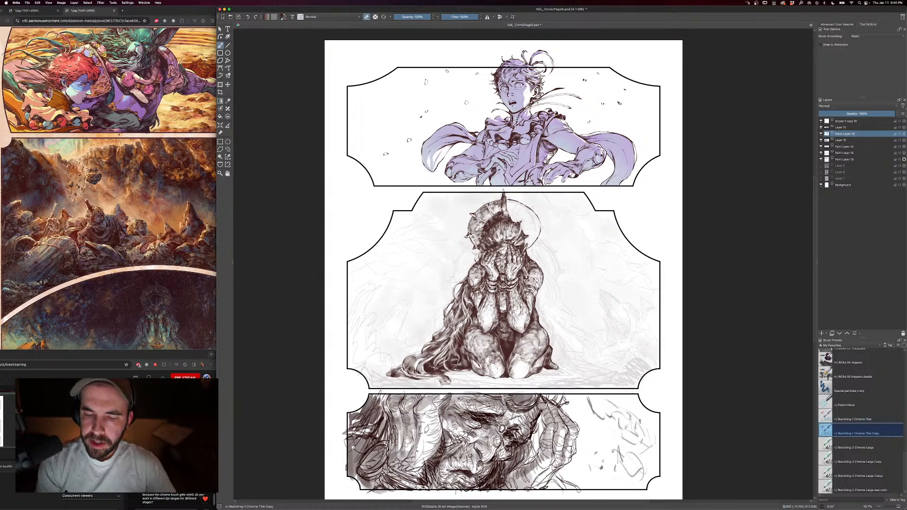
# - Clean up the halo's right arc and the spike at its lower end, alternating between erasing and inking
pyautogui.press('e')
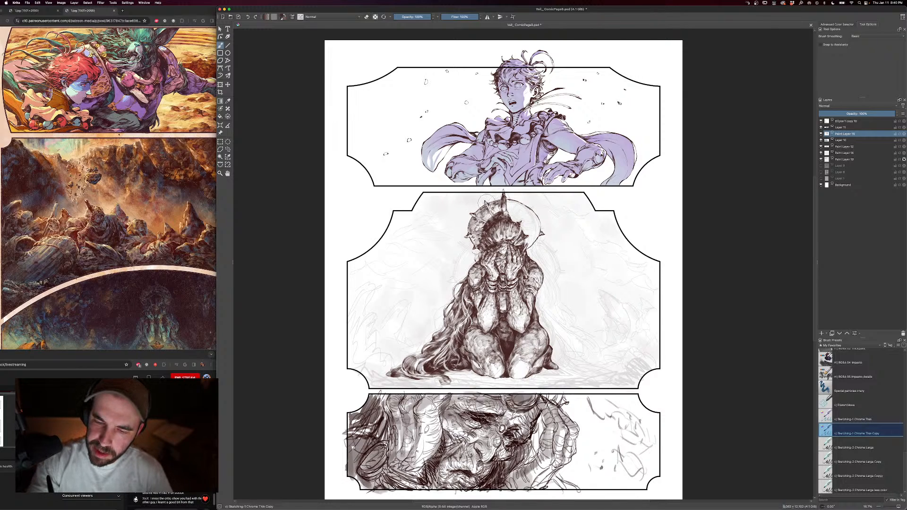
pyautogui.press('e')
pyautogui.press('e')
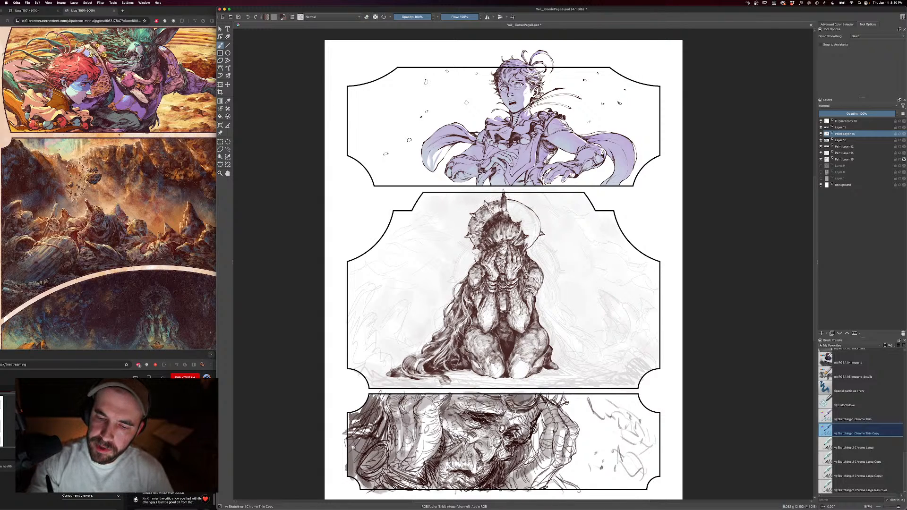
pyautogui.press('e')
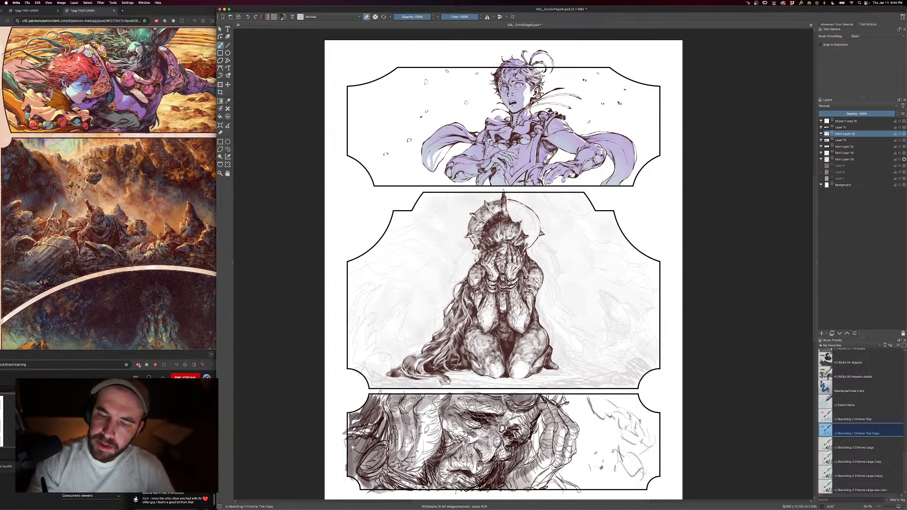
pyautogui.press('e')
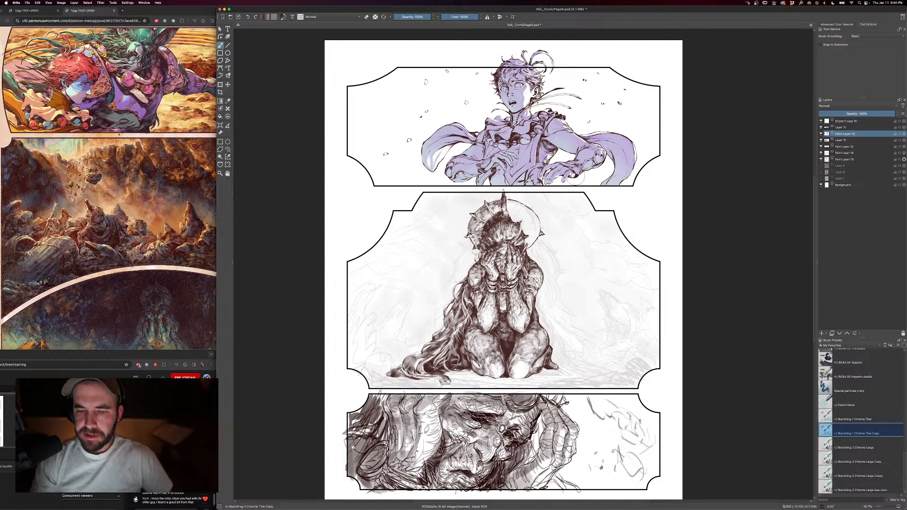
# - Ink an inner arc and the first spokes inside the halo's right half, using a larger brush
pyautogui.press(']')
pyautogui.press(']')
pyautogui.press(']')
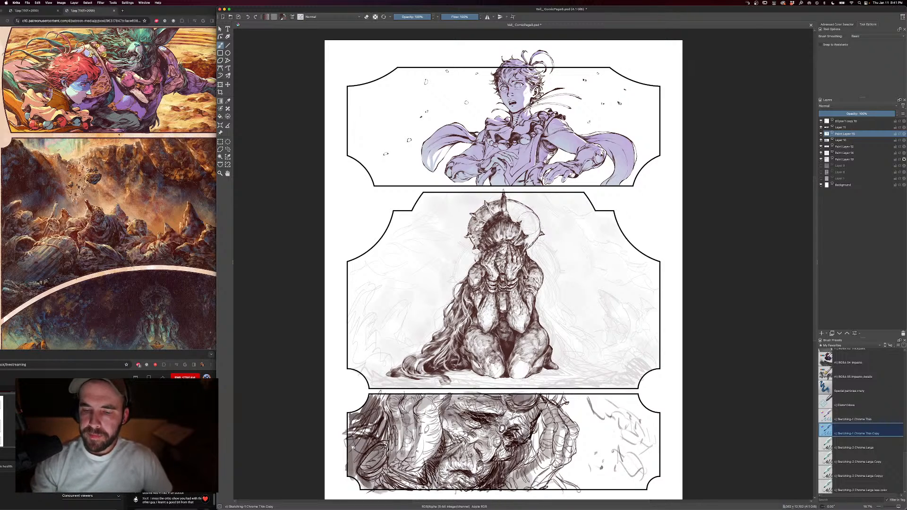
pyautogui.press(']')
pyautogui.press(']')
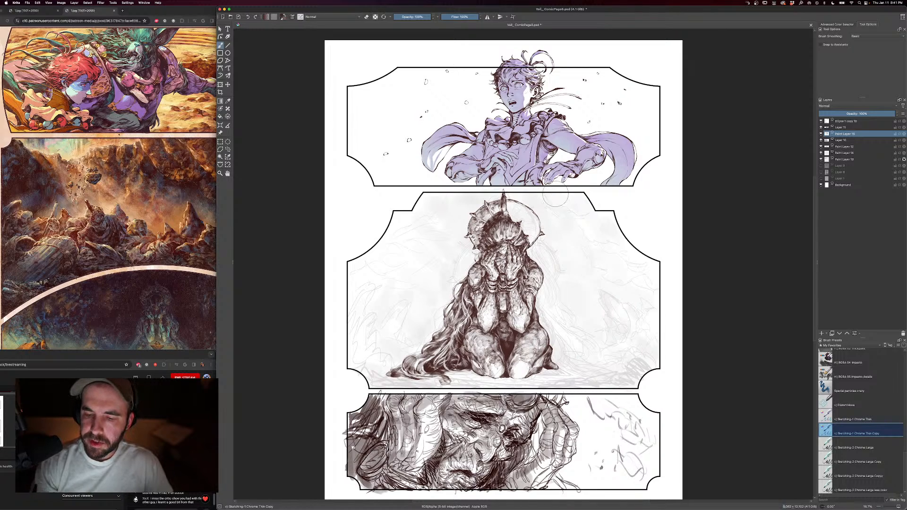
pyautogui.press(']')
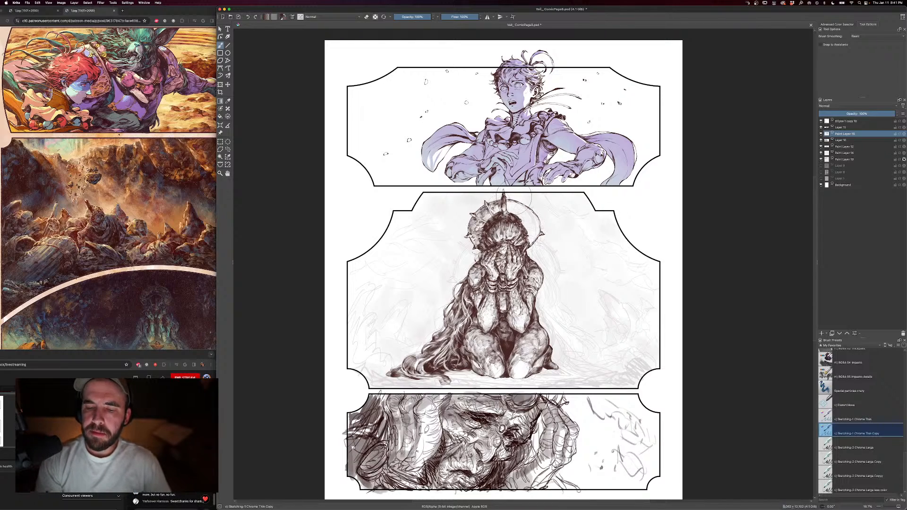
pyautogui.press(']')
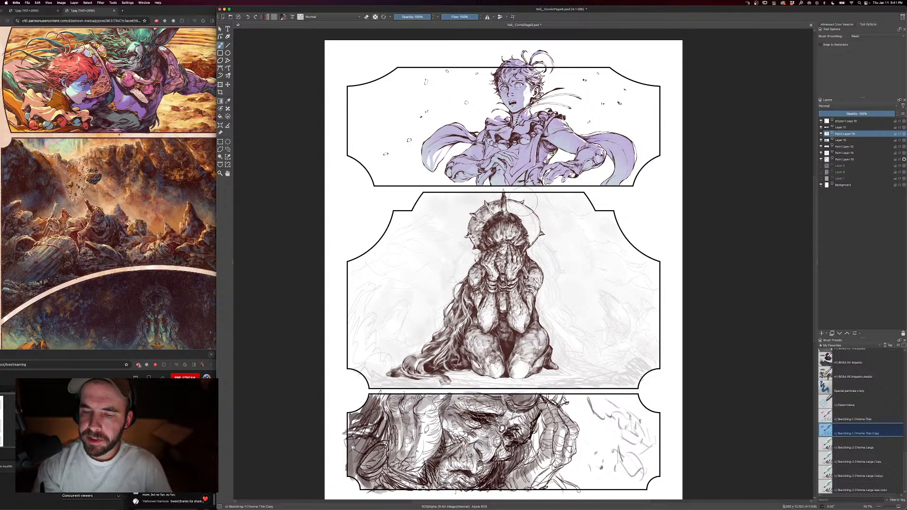
# - Ink radiating spokes, outer spikes and dark detail across the halo's right half, trimming them with the eraser to match the left half
pyautogui.press('e')
pyautogui.press('e')
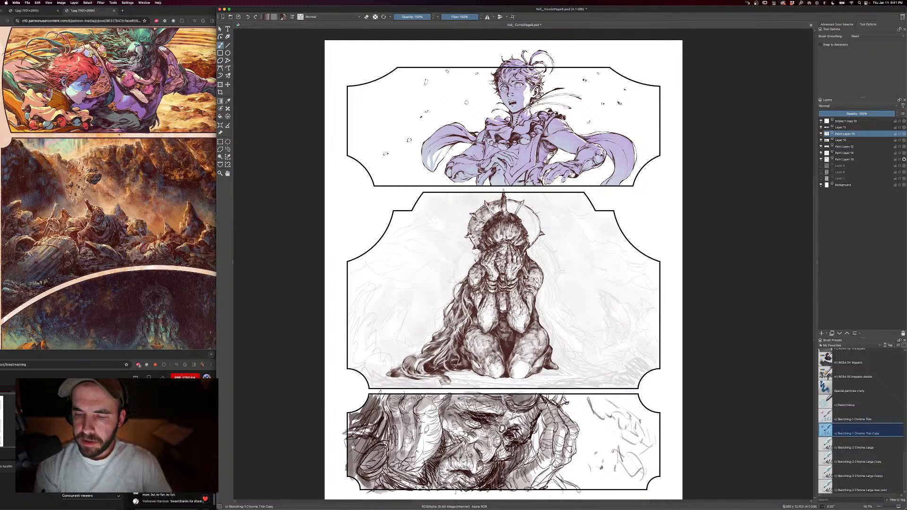
pyautogui.press('e')
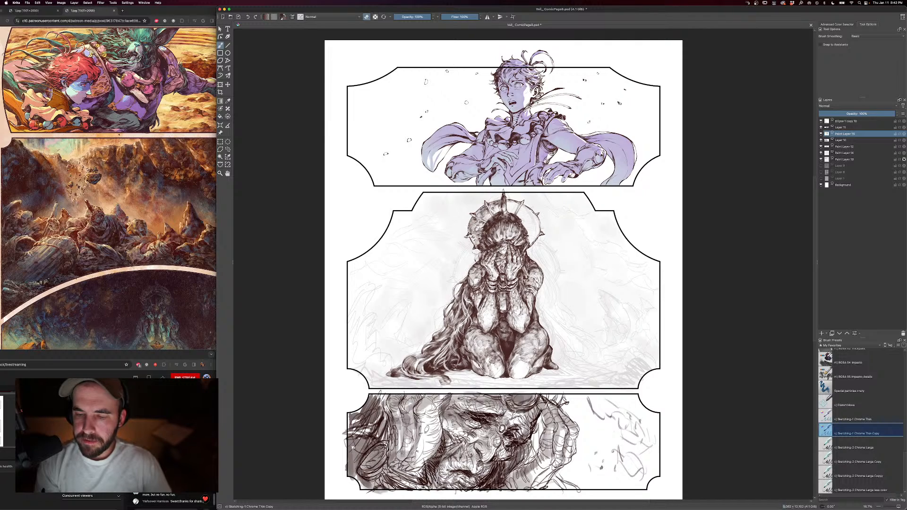
pyautogui.press('e')
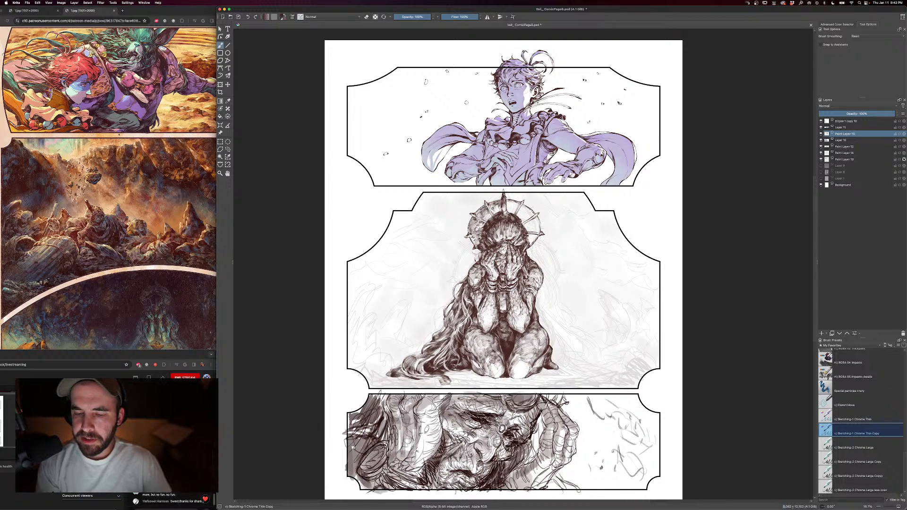
pyautogui.press('e')
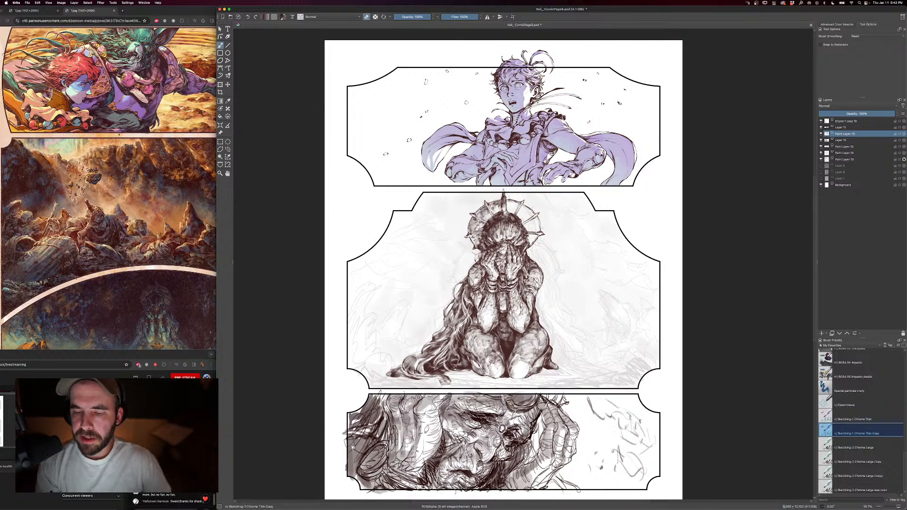
pyautogui.press('e')
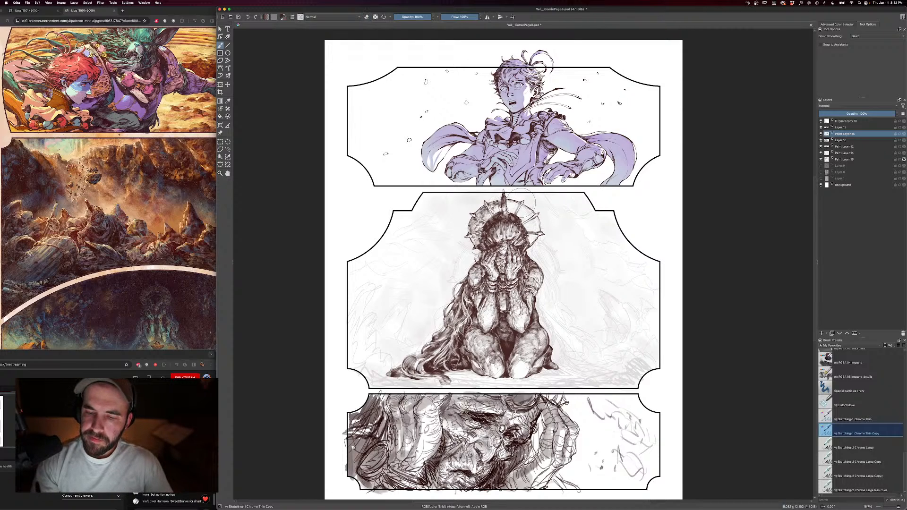
pyautogui.press('[')
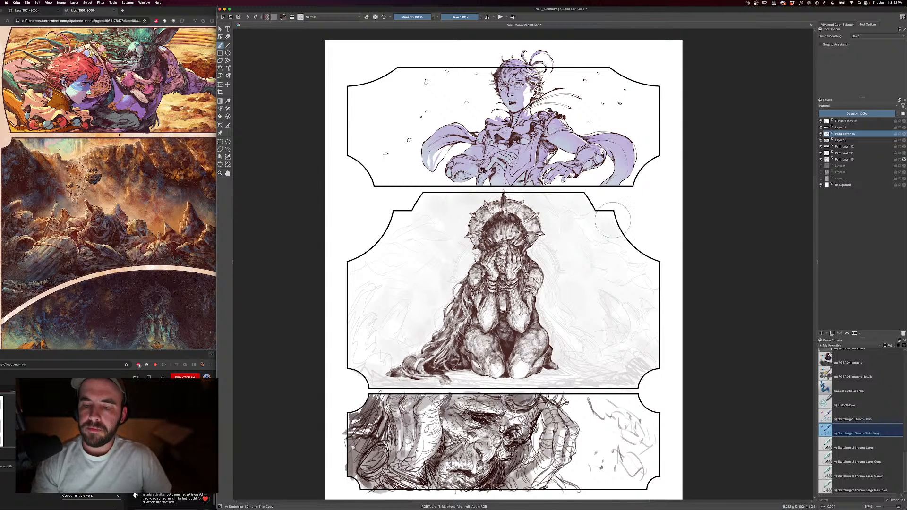
# - Mirror the canvas view horizontally and check the kneeling figure against the whole page
pyautogui.scroll(-5, 600, 303)
pyautogui.press('super+plus')
pyautogui.press('super+plus')
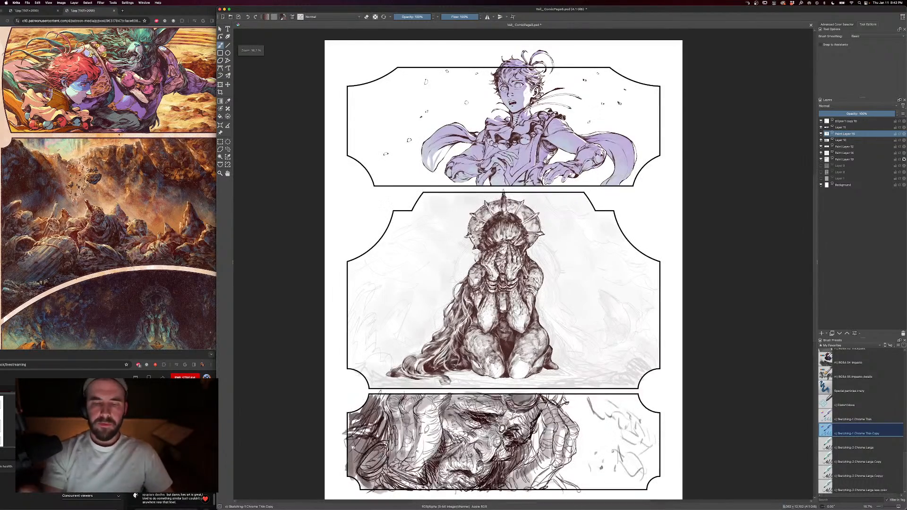
pyautogui.click(49, 3)
pyautogui.moveTo(66, 49)
pyautogui.click(117, 49)
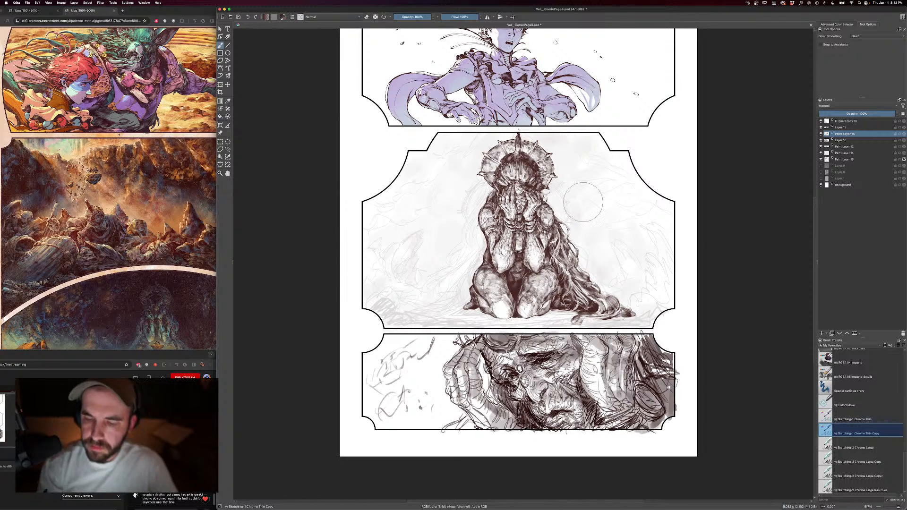
pyautogui.press('-')
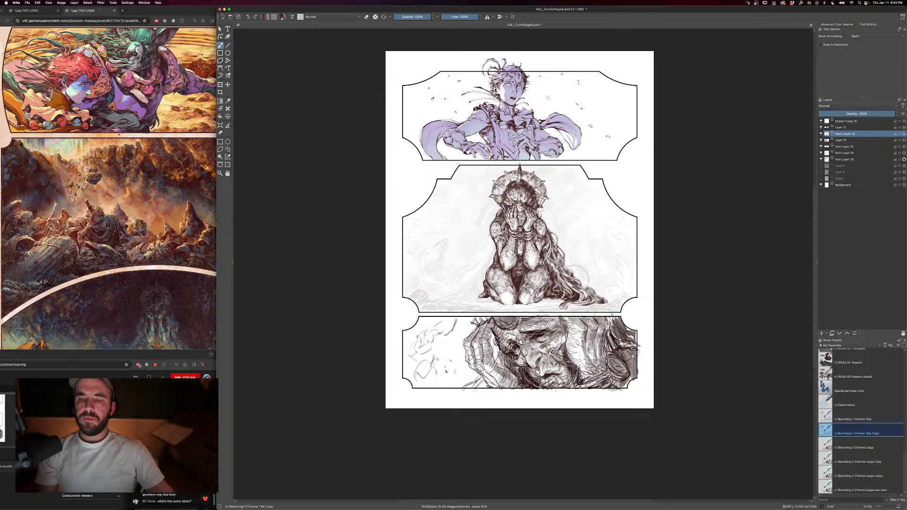
pyautogui.press('super+plus')
# - Ink long hair strands down the kneeling figure's bare side, from the shoulder to beside the knee, and clean their edges with the eraser
pyautogui.moveTo(574, 280); pyautogui.dragTo(583, 255)
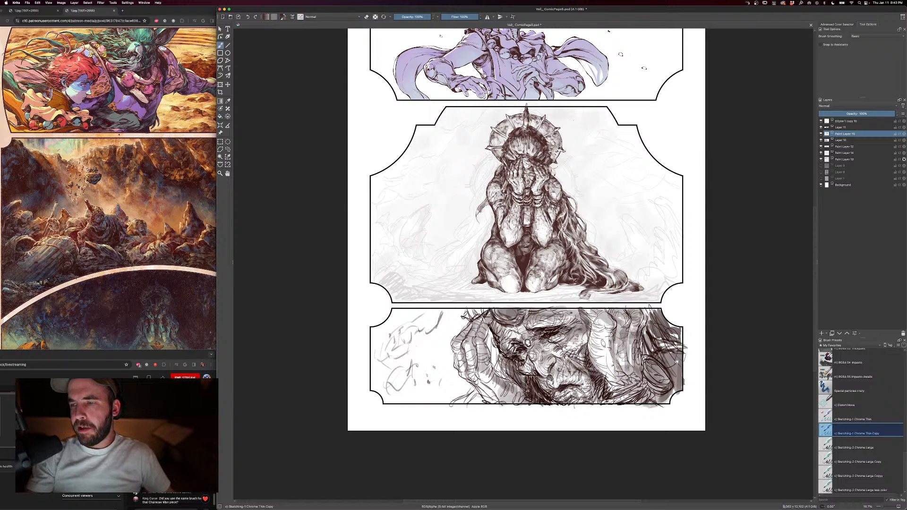
pyautogui.scroll(4, 587, 131)
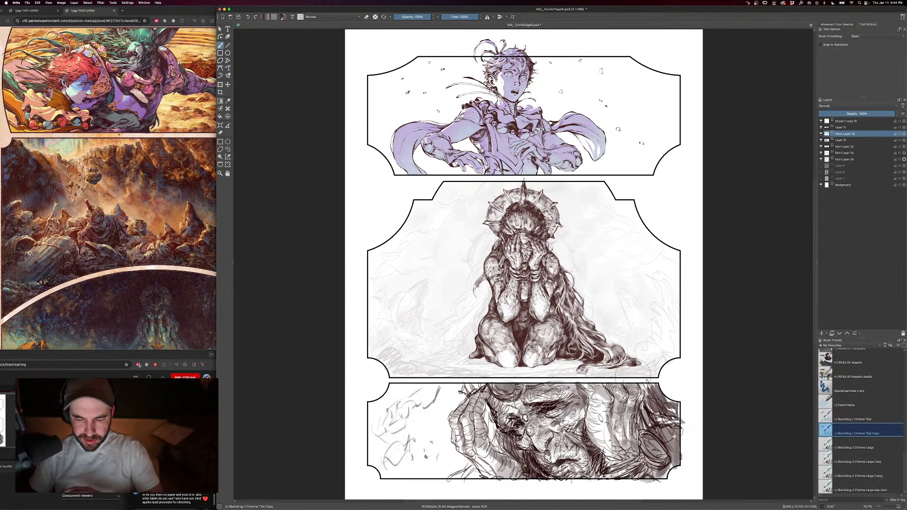
pyautogui.moveTo(673, 437); pyautogui.dragTo(684, 397)
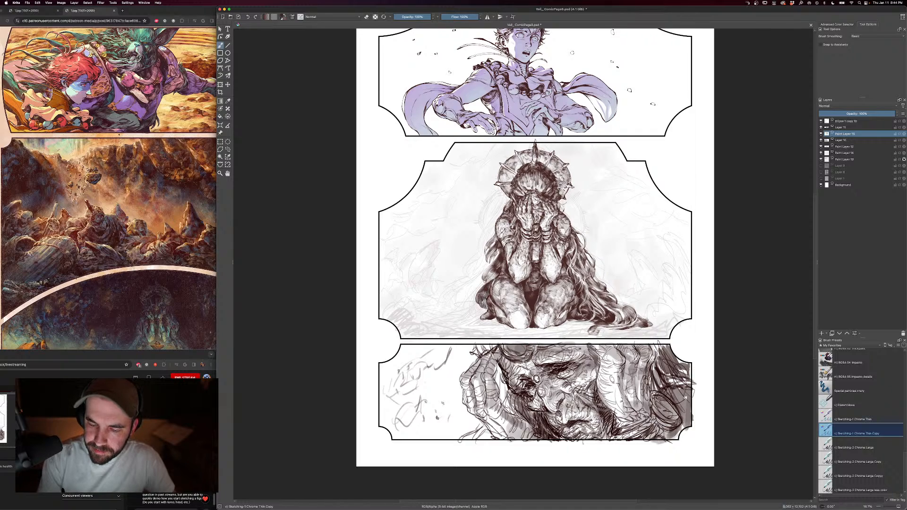
pyautogui.moveTo(485, 307); pyautogui.dragTo(475, 315)
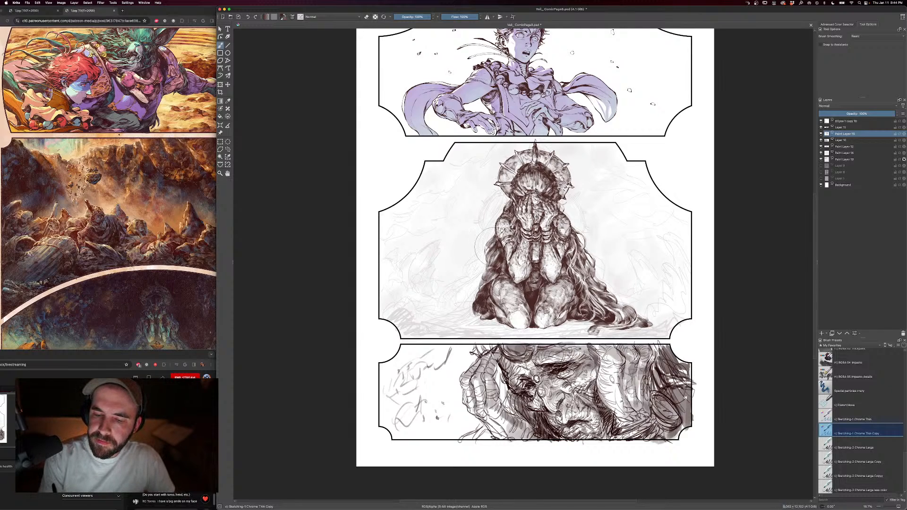
pyautogui.press('e')
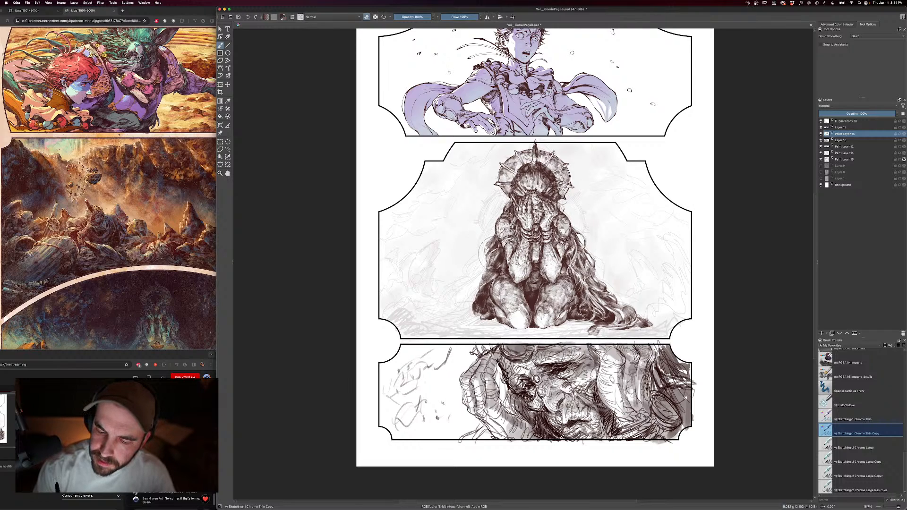
pyautogui.press('e')
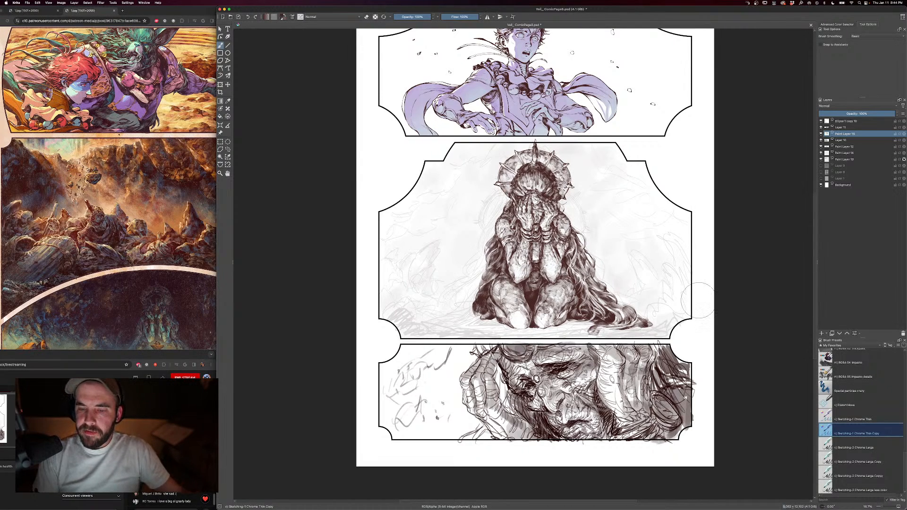
# - Extend the hair with a larger brush in dark wavy locks that sweep outward from the hip and spread over the ground
pyautogui.press(']')
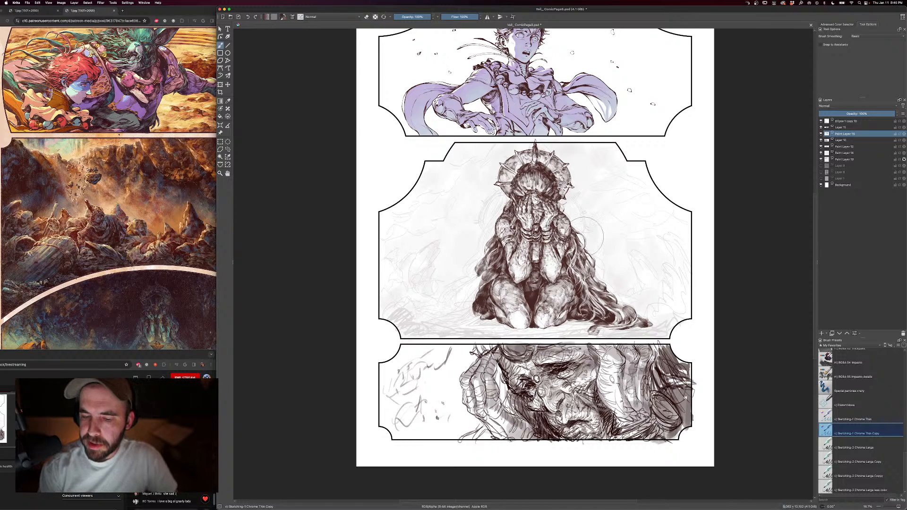
pyautogui.moveTo(475, 276)
pyautogui.mouseDown()
pyautogui.moveTo(445, 310)
pyautogui.moveTo(469, 295)
pyautogui.mouseUp()
pyautogui.moveTo(479, 284)
pyautogui.mouseDown()
pyautogui.moveTo(434, 322)
pyautogui.moveTo(482, 327)
pyautogui.moveTo(446, 322)
pyautogui.mouseUp()
pyautogui.moveTo(448, 311); pyautogui.dragTo(436, 319)
pyautogui.moveTo(453, 317)
pyautogui.mouseDown()
pyautogui.moveTo(440, 324)
pyautogui.moveTo(451, 320)
pyautogui.mouseUp()
pyautogui.moveTo(472, 308); pyautogui.dragTo(456, 315)
pyautogui.moveTo(476, 297); pyautogui.dragTo(450, 319)
pyautogui.moveTo(472, 311)
pyautogui.mouseDown()
pyautogui.moveTo(450, 323)
pyautogui.moveTo(462, 317)
pyautogui.mouseUp()
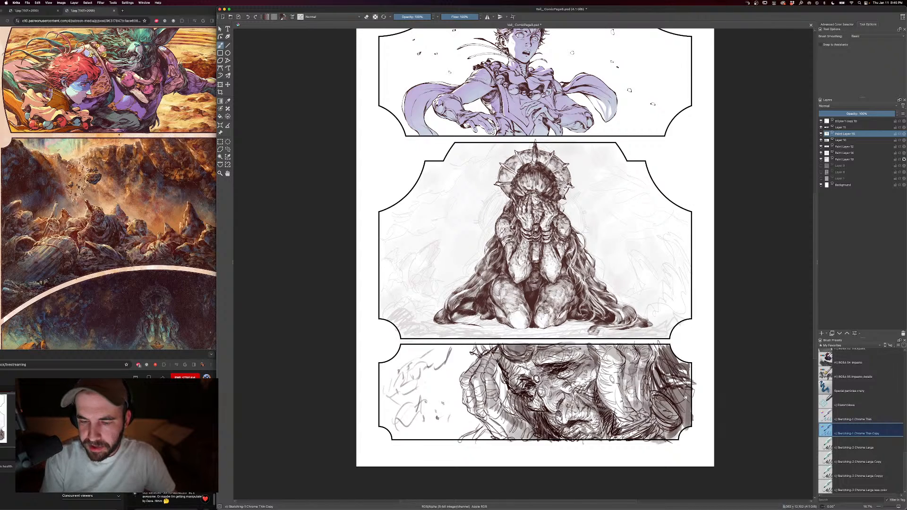
# - Refine the new hair locks beside the figure's legs with ink and eraser, and check the silhouette against the whole page
pyautogui.press('[')
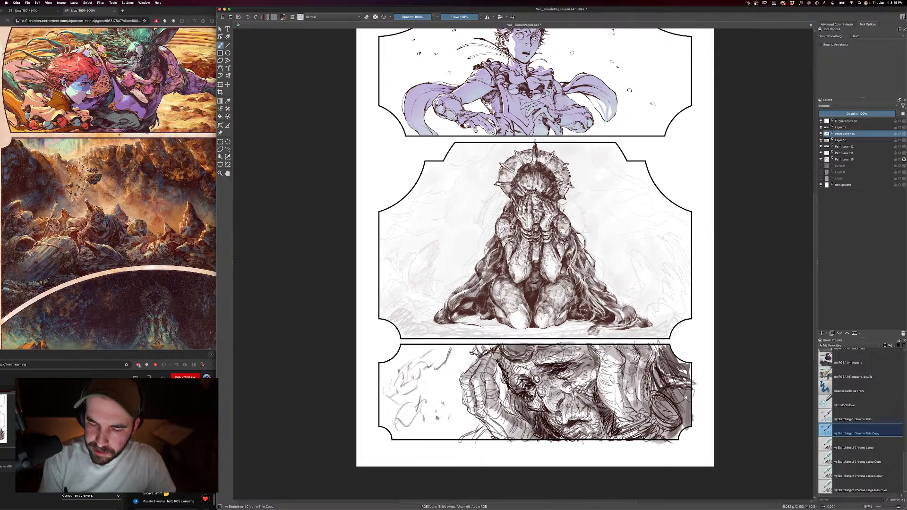
pyautogui.press('e')
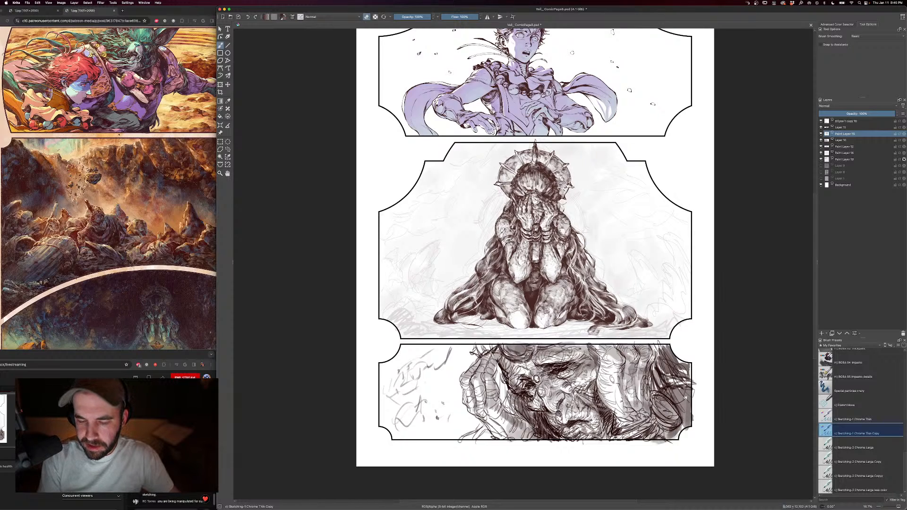
pyautogui.press('e')
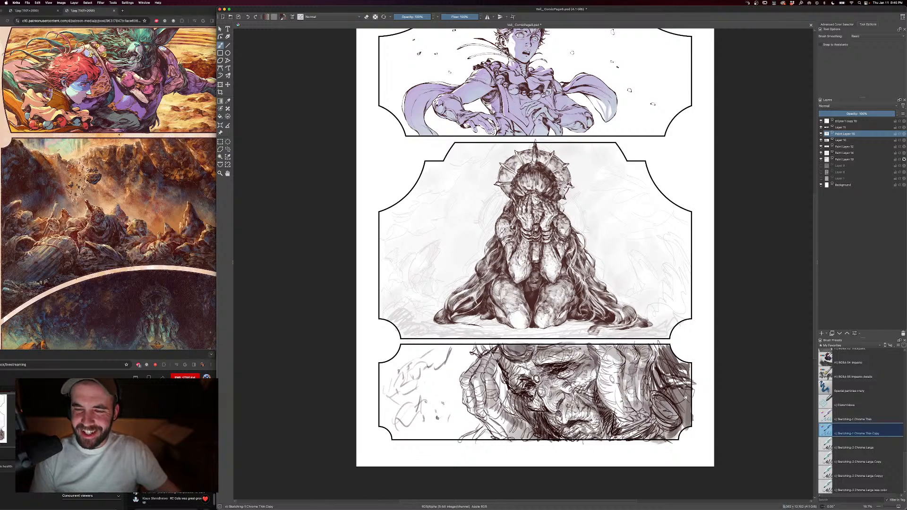
pyautogui.press('-')
pyautogui.press('+')
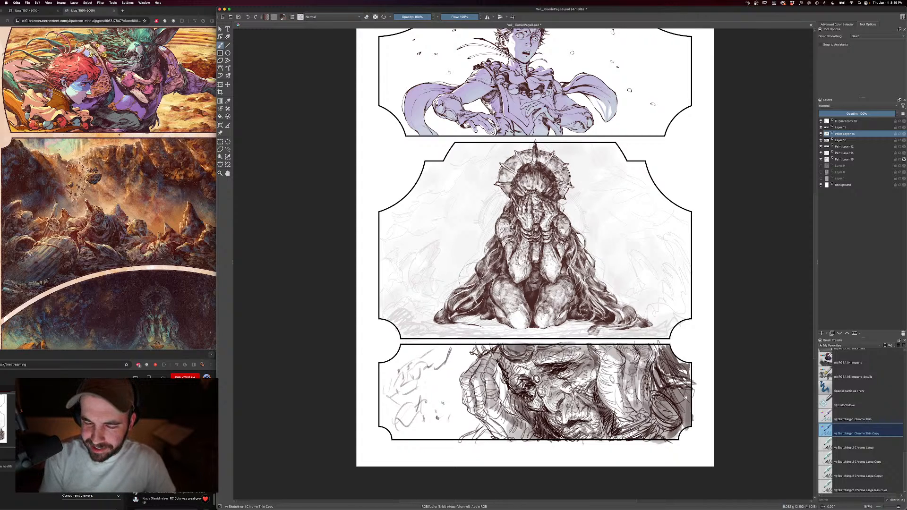
pyautogui.press('e')
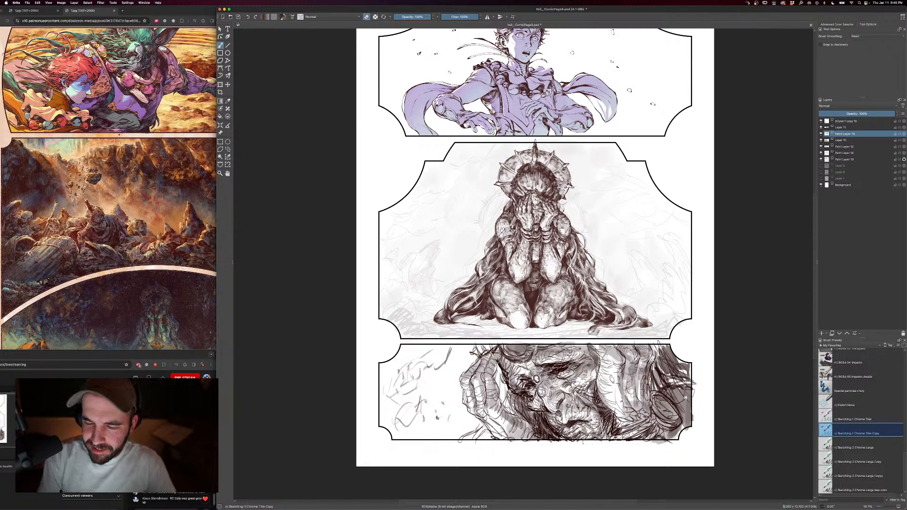
pyautogui.press('2')
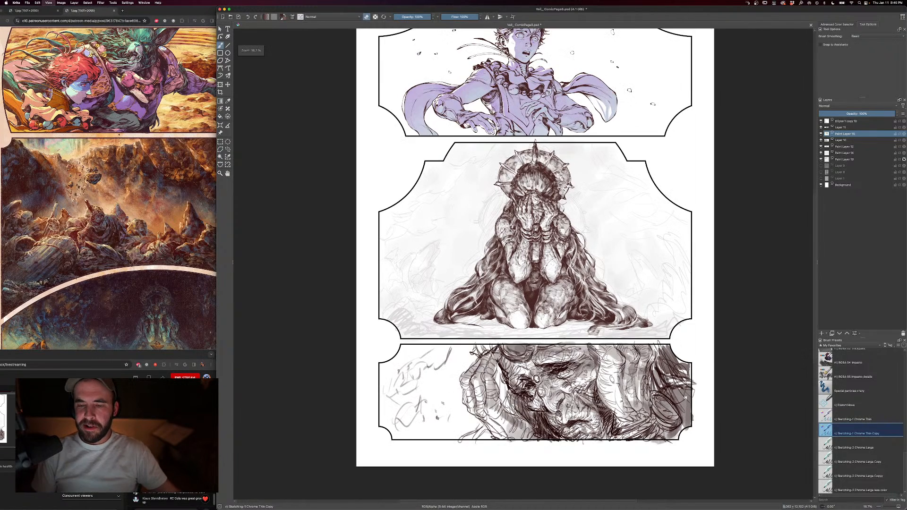
pyautogui.press('e')
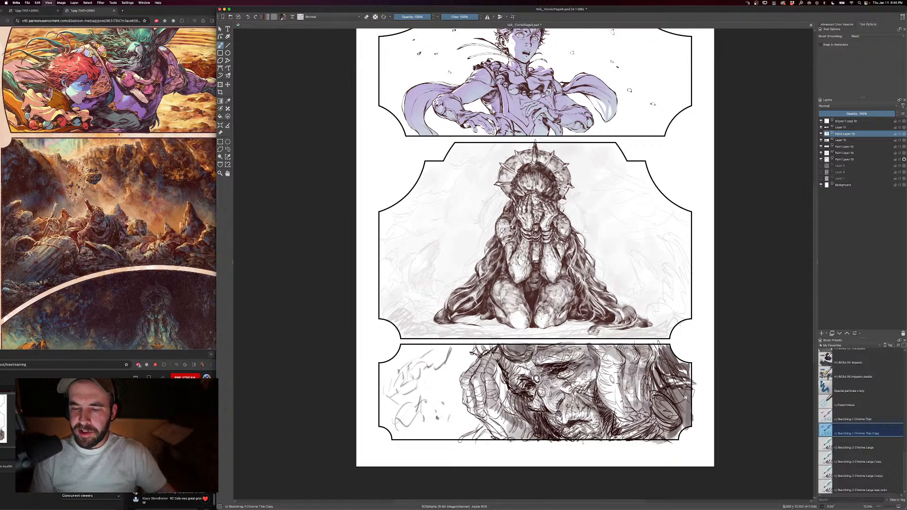
pyautogui.press('-')
pyautogui.press('-')
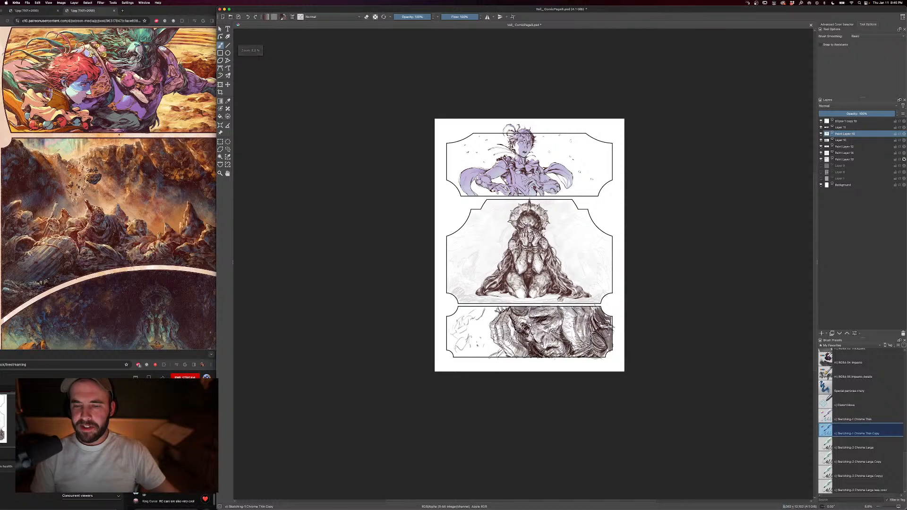
pyautogui.press('-')
pyautogui.press('+')
pyautogui.press('+')
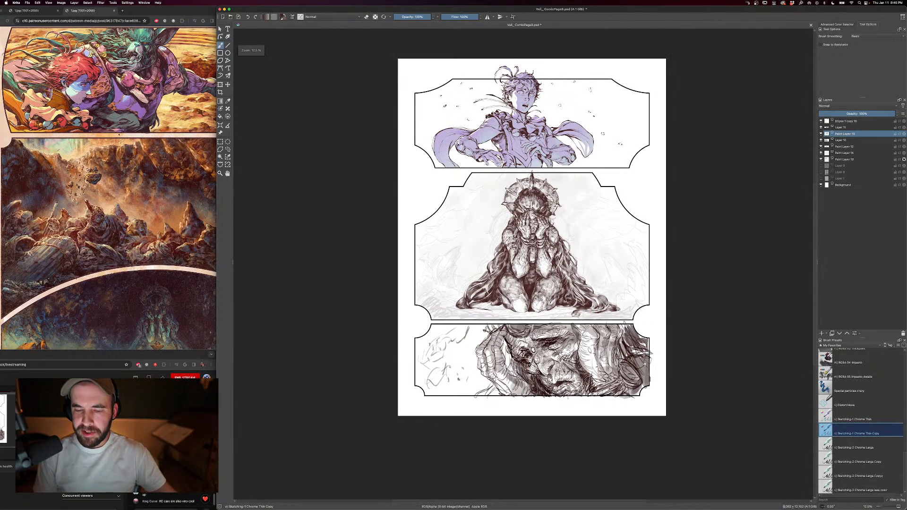
pyautogui.press('[')
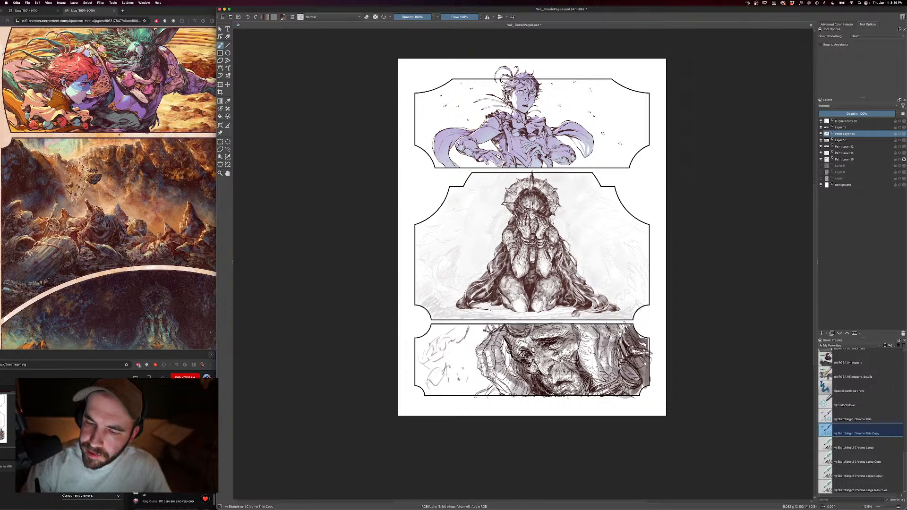
# - Ink a cluster of dark jagged rocks in the middle panel's lower-left corner, tapering along the bottom border toward the figure's hair
pyautogui.press('-')
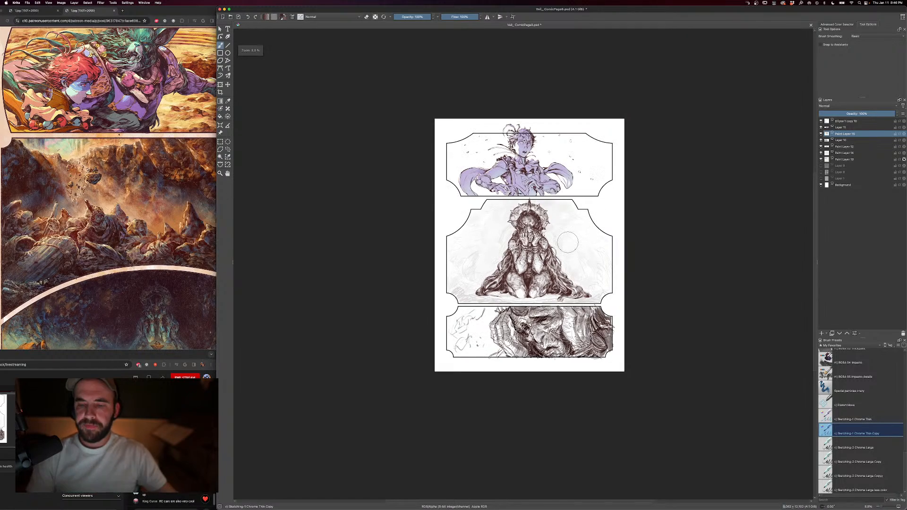
pyautogui.press('-')
pyautogui.press('+')
pyautogui.press('+')
pyautogui.press('+')
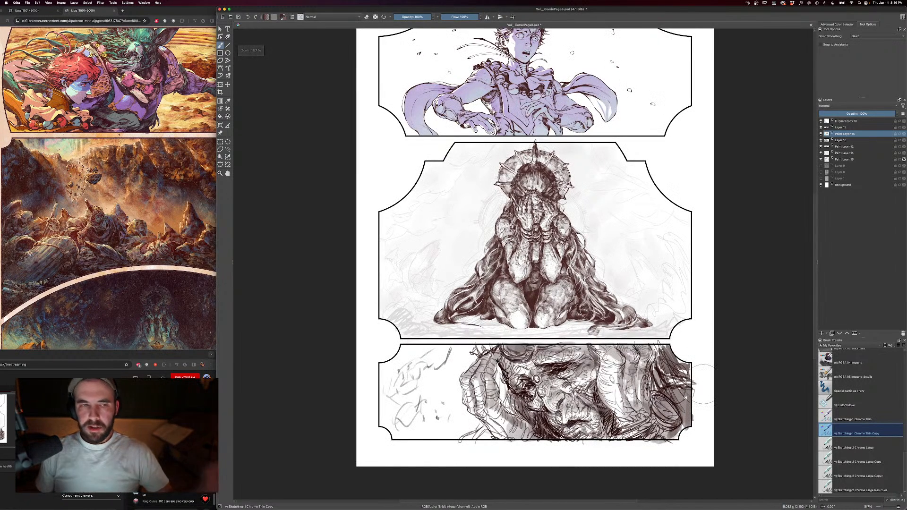
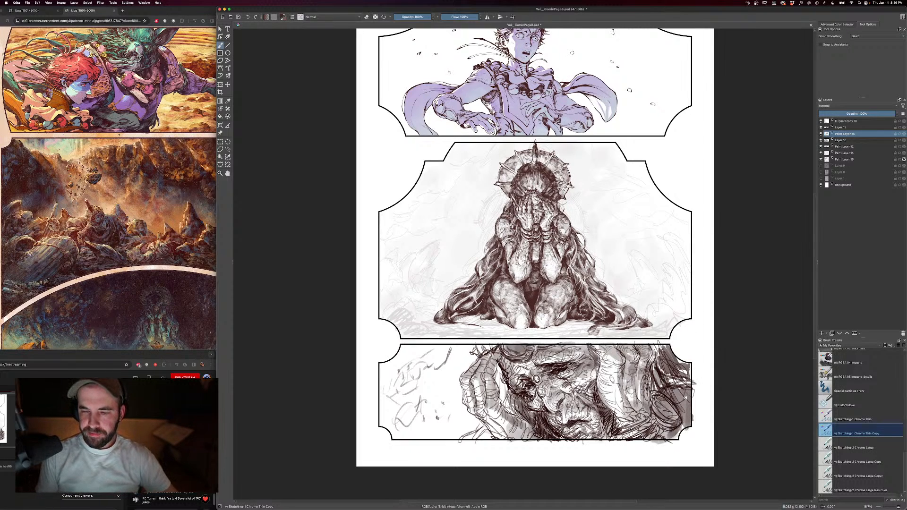
pyautogui.moveTo(556, 334); pyautogui.dragTo(625, 295)
pyautogui.press('[')
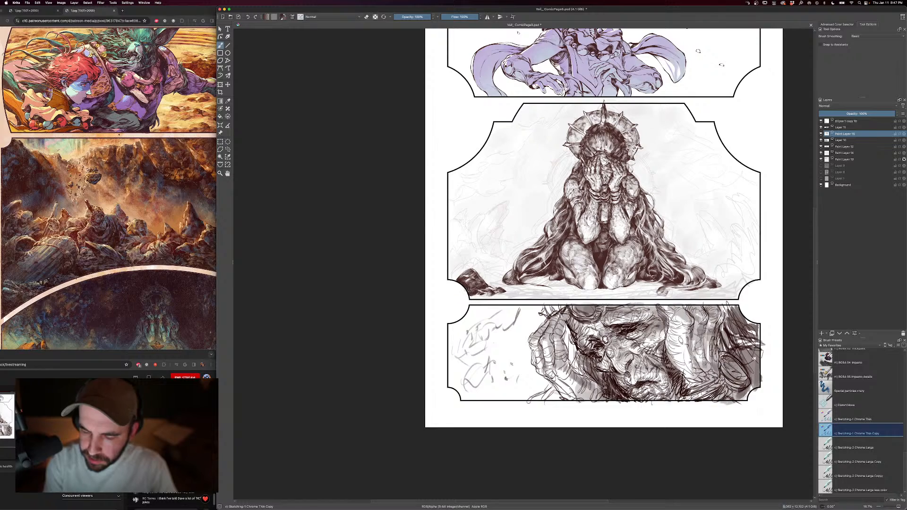
pyautogui.moveTo(480, 297); pyautogui.dragTo(506, 296)
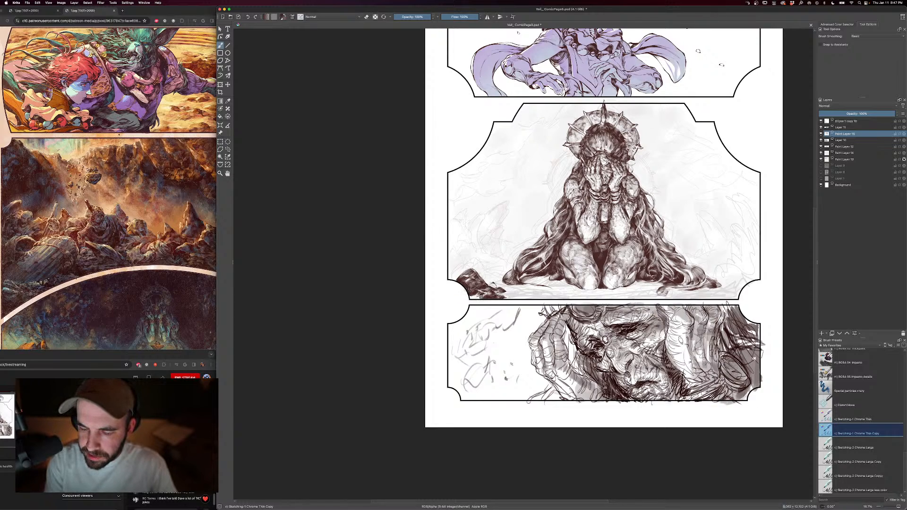
pyautogui.moveTo(532, 297)
pyautogui.mouseDown()
pyautogui.moveTo(543, 298)
pyautogui.moveTo(517, 296)
pyautogui.moveTo(552, 298)
pyautogui.moveTo(475, 299)
pyautogui.mouseUp()
pyautogui.moveTo(479, 295); pyautogui.dragTo(470, 298)
pyautogui.moveTo(474, 294); pyautogui.dragTo(470, 298)
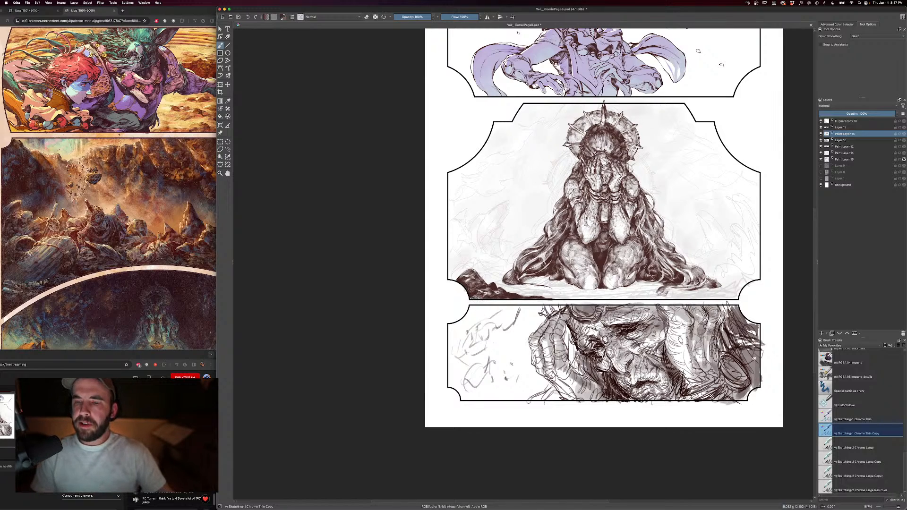
pyautogui.moveTo(455, 264); pyautogui.dragTo(447, 279)
# - Ink matching dark rocks in the middle panel's lower-right corner, running along the bottom border toward the hair
pyautogui.moveTo(766, 310); pyautogui.dragTo(614, 281)
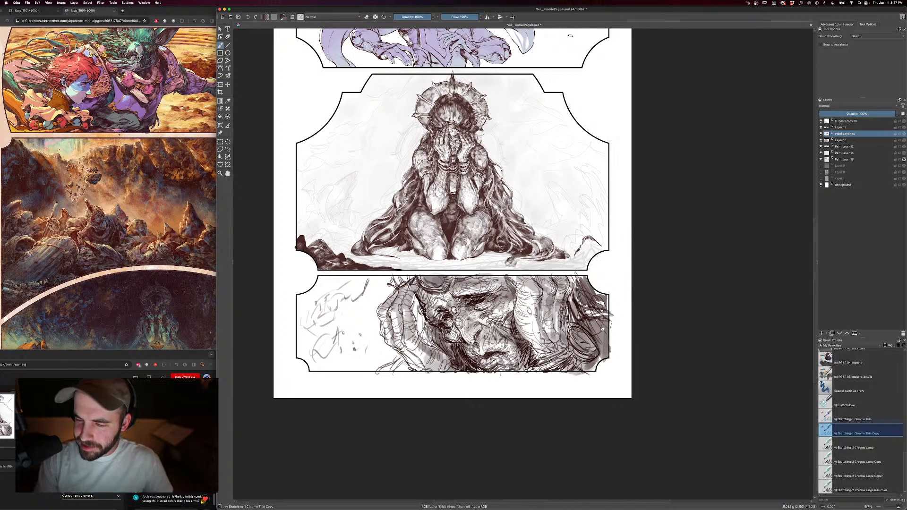
pyautogui.moveTo(595, 238)
pyautogui.mouseDown()
pyautogui.moveTo(578, 254)
pyautogui.moveTo(593, 252)
pyautogui.moveTo(587, 259)
pyautogui.moveTo(570, 261)
pyautogui.moveTo(592, 263)
pyautogui.moveTo(519, 270)
pyautogui.moveTo(543, 268)
pyautogui.mouseUp()
pyautogui.moveTo(572, 265)
pyautogui.mouseDown()
pyautogui.moveTo(537, 270)
pyautogui.moveTo(567, 270)
pyautogui.mouseUp()
pyautogui.moveTo(587, 263); pyautogui.dragTo(580, 270)
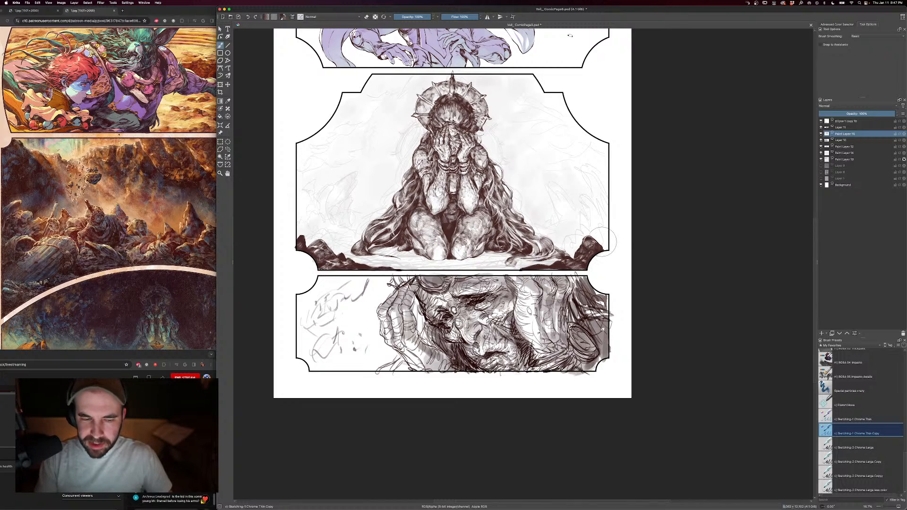
pyautogui.moveTo(604, 234); pyautogui.dragTo(605, 250)
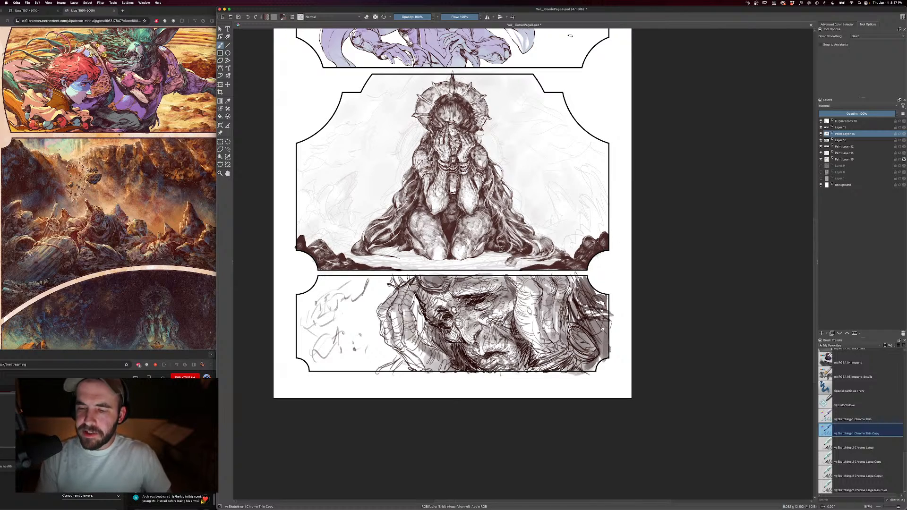
# - Examine how the corner rocks frame the kneeling figure at whole-page scale, and toggle the ink layer's visibility to compare with the sketch
pyautogui.press('super+minus')
pyautogui.press('super+minus')
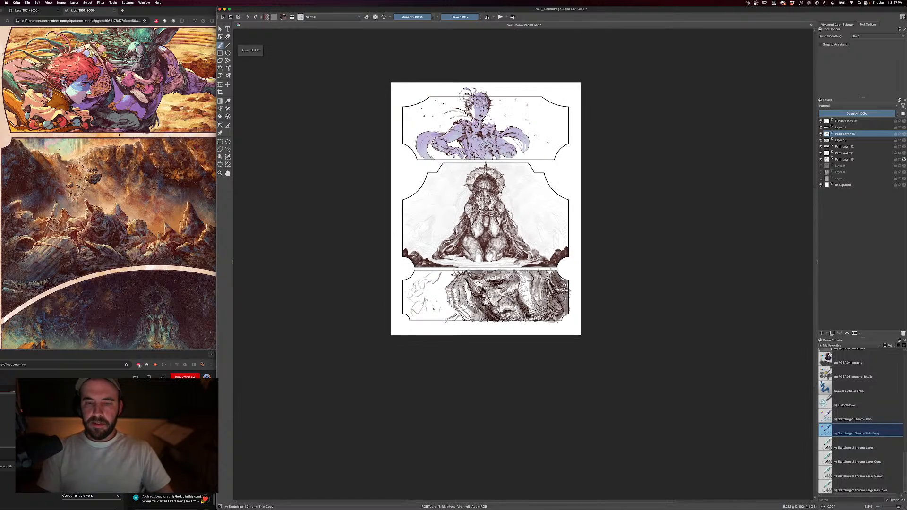
pyautogui.press('super+equal')
pyautogui.press('super+equal')
pyautogui.moveTo(636, 251); pyautogui.dragTo(712, 286)
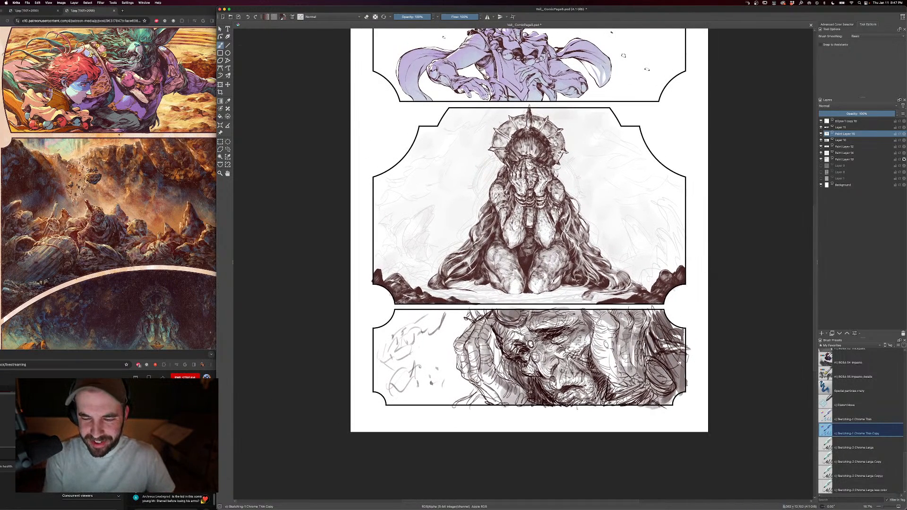
pyautogui.press('super+minus')
pyautogui.press('super+minus')
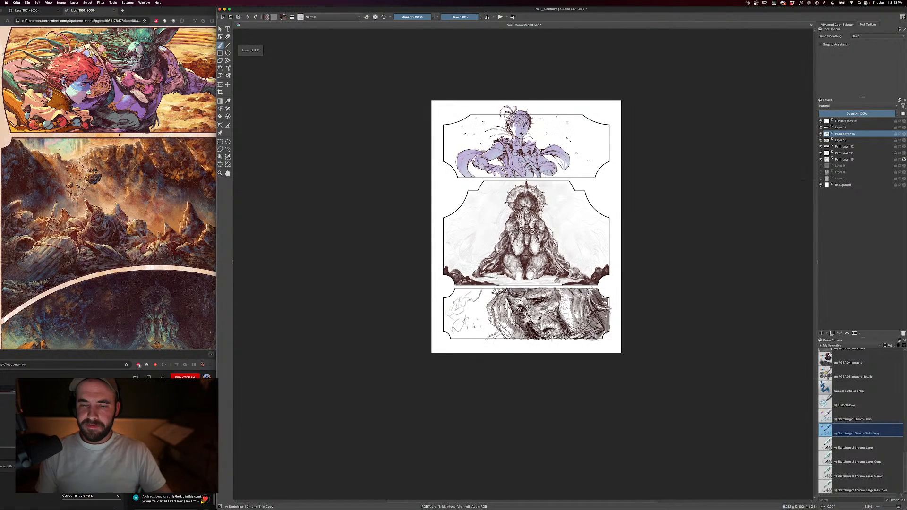
pyautogui.press('super+equal')
pyautogui.press('super+equal')
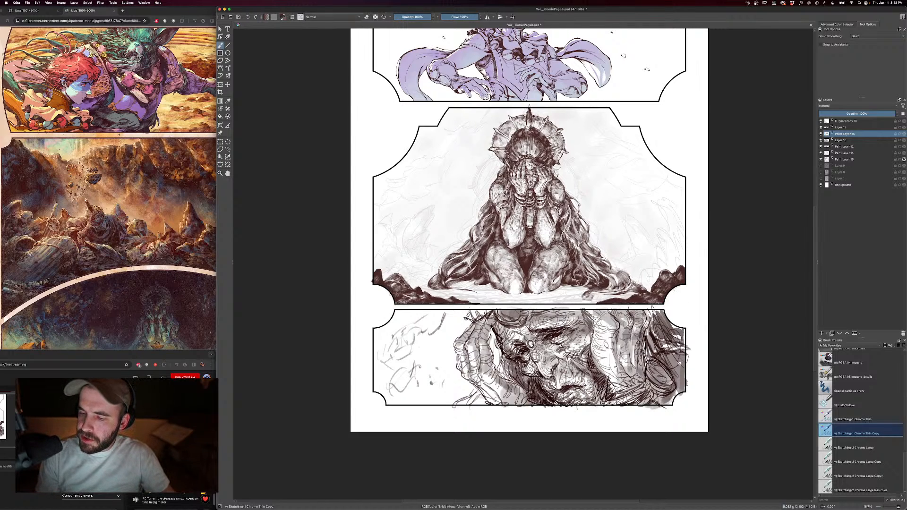
pyautogui.press('super+minus')
pyautogui.press('super+minus')
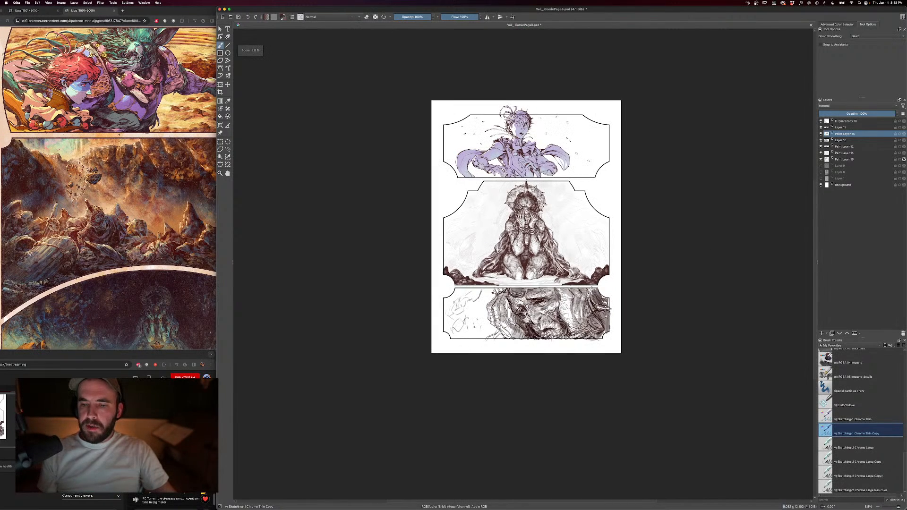
pyautogui.press('super+equal')
pyautogui.press('super+equal')
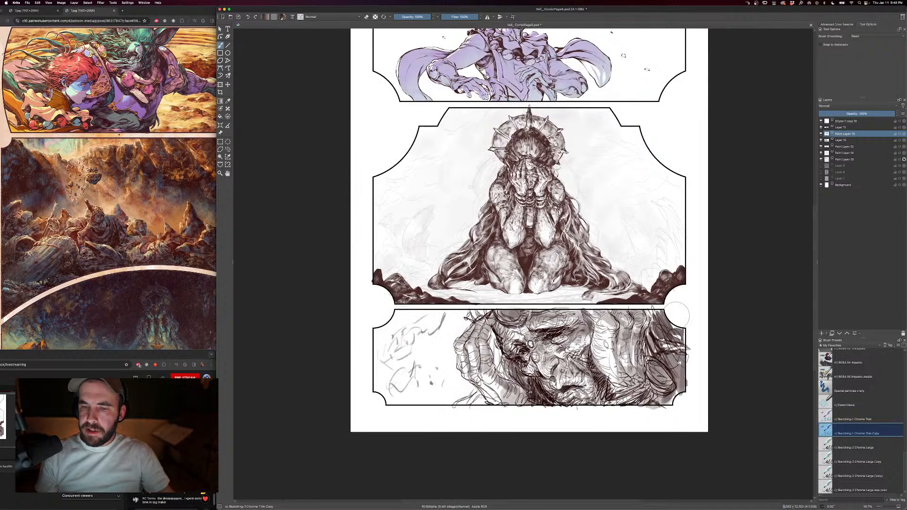
pyautogui.click(821, 134)
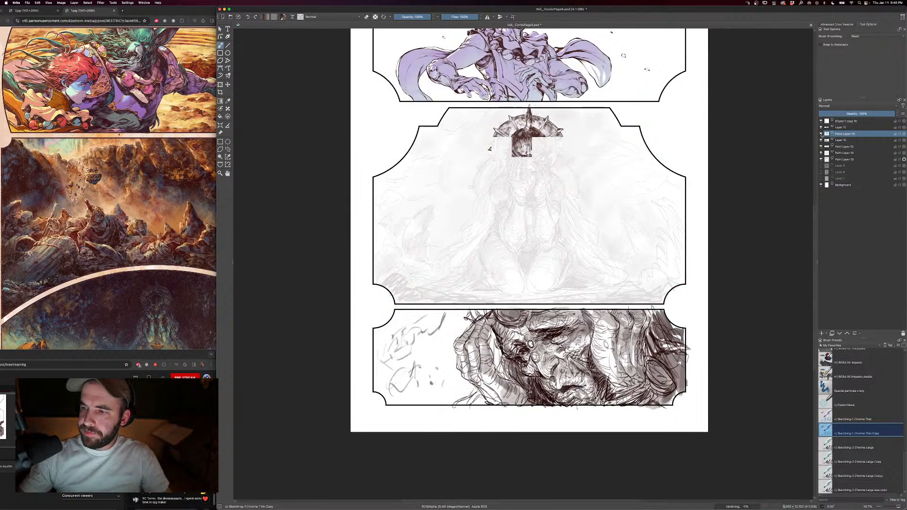
# - Add a new paint layer above the figure's ink layer and ink dark ground texture beneath the knees and the left hair locks
pyautogui.press(']')
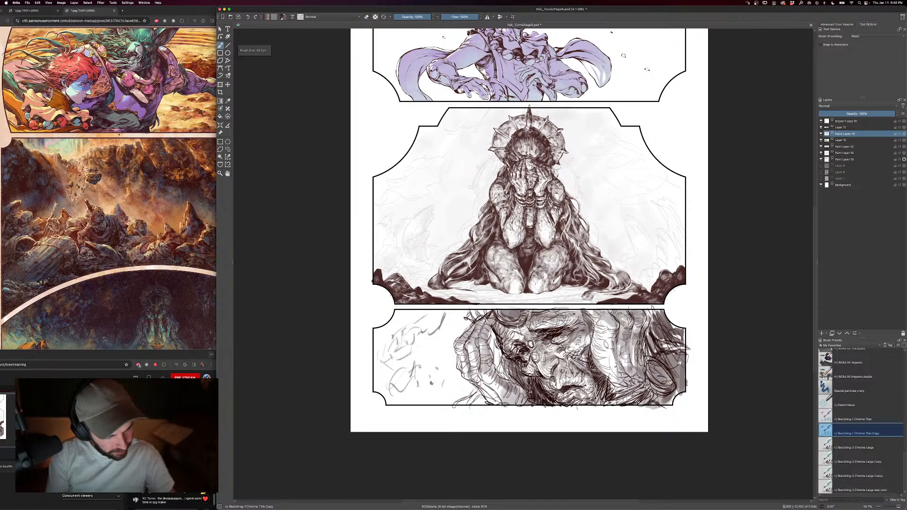
pyautogui.press('[')
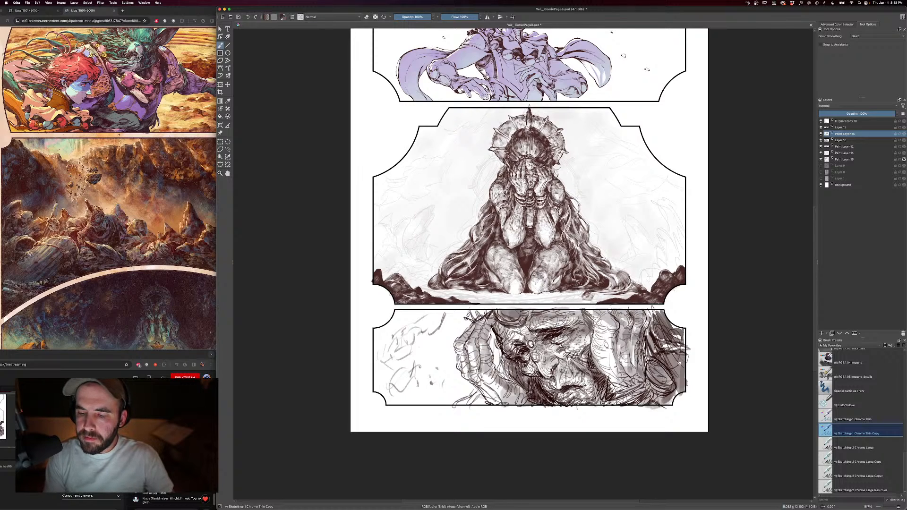
pyautogui.press('-')
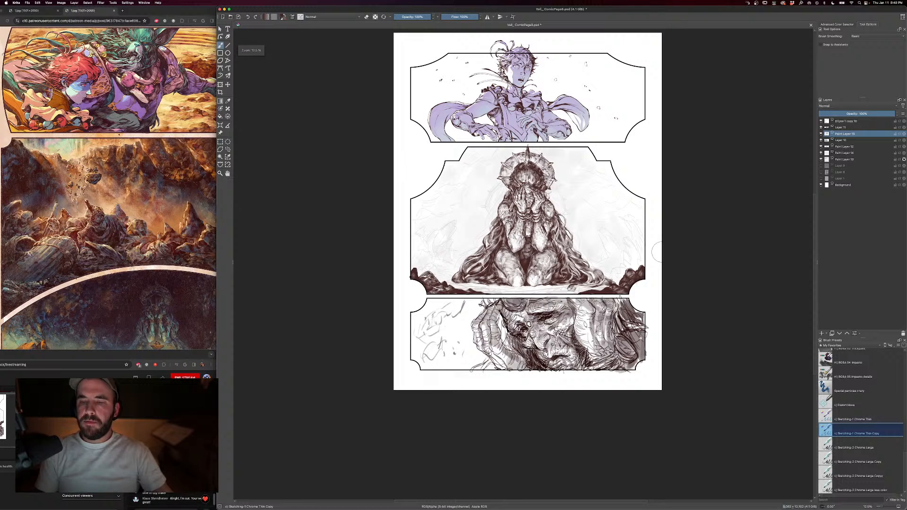
pyautogui.press('+')
pyautogui.click(821, 333)
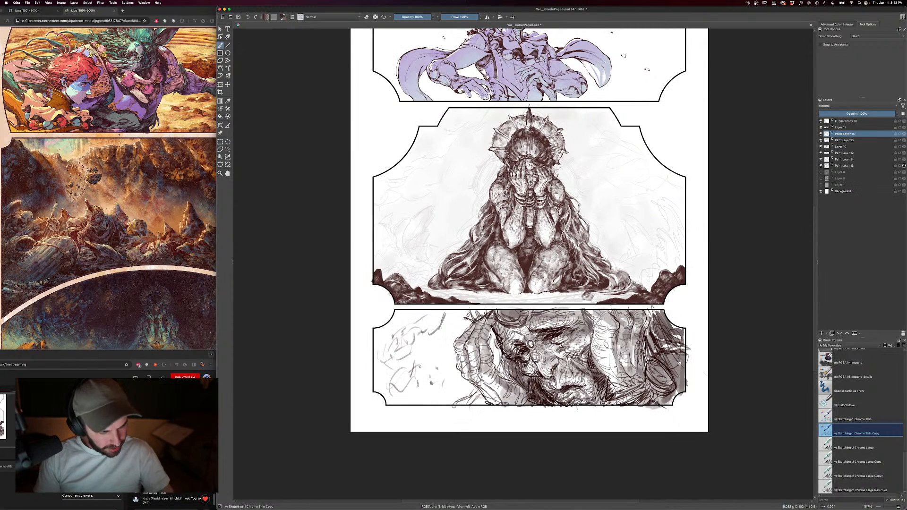
pyautogui.press('[')
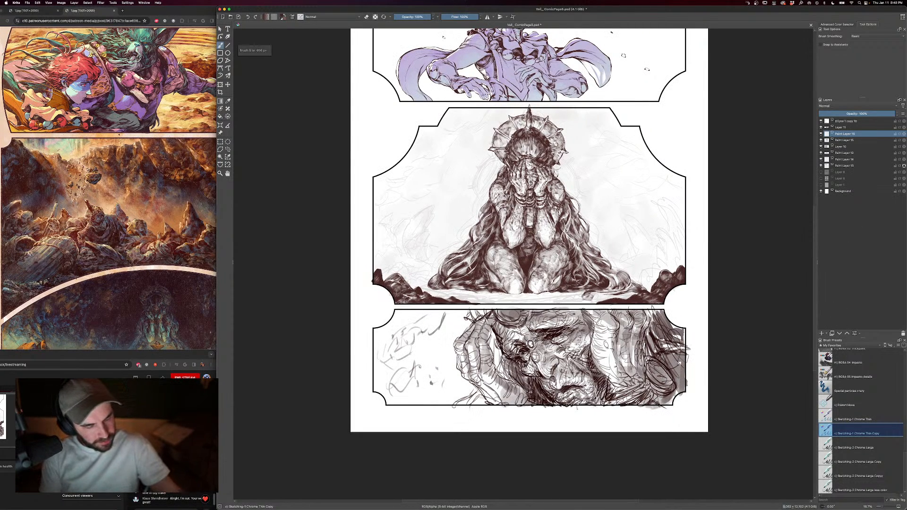
pyautogui.press(']')
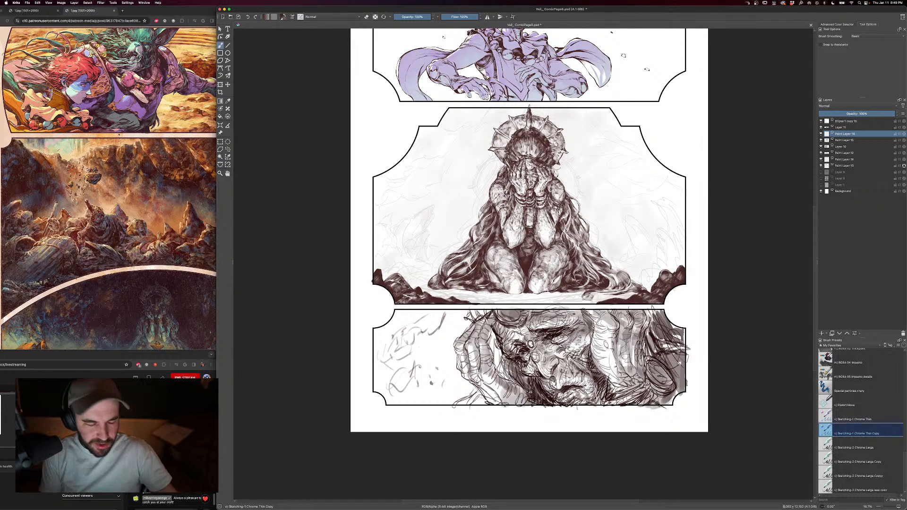
pyautogui.moveTo(530, 227); pyautogui.dragTo(633, 224)
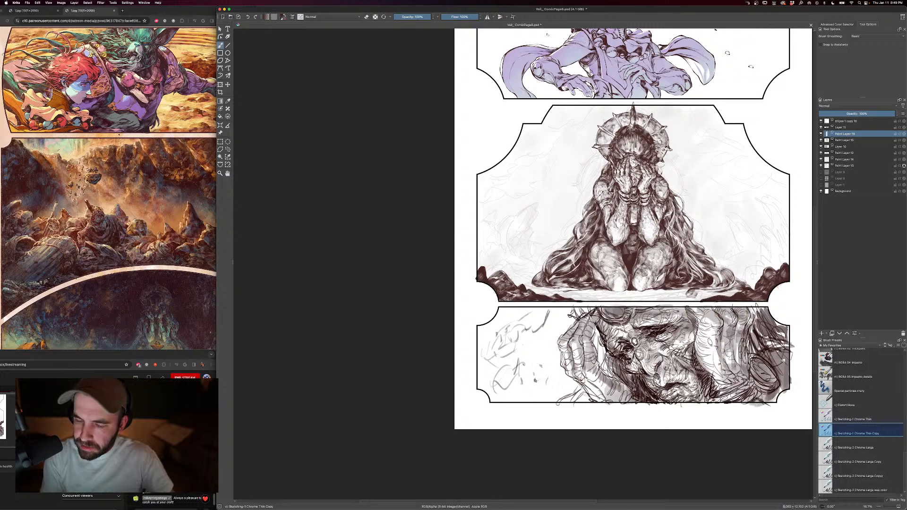
pyautogui.moveTo(544, 289); pyautogui.dragTo(617, 292)
pyautogui.press('super+z')
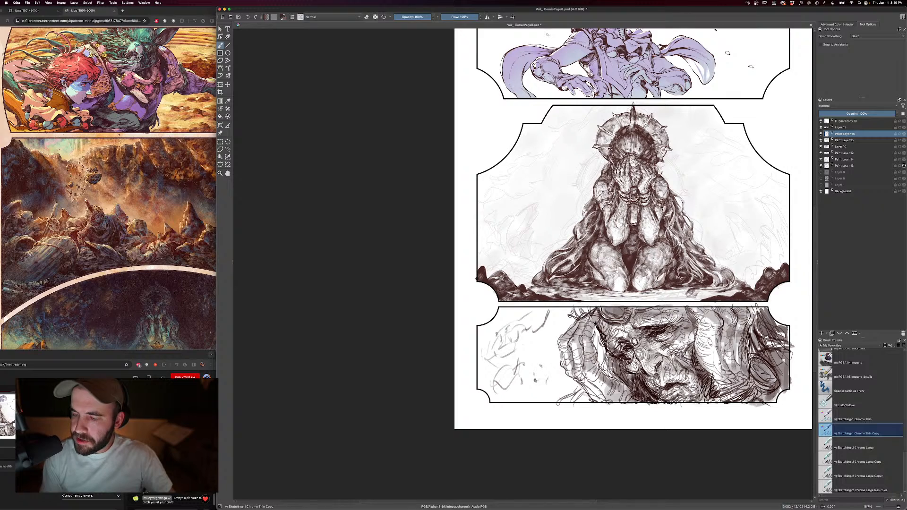
# - Extend the ground texture along the panel's bottom edge to the lower-right rocks, and check it against the whole page
pyautogui.moveTo(633, 292)
pyautogui.mouseDown()
pyautogui.moveTo(711, 291)
pyautogui.moveTo(474, 299)
pyautogui.moveTo(495, 300)
pyautogui.mouseUp()
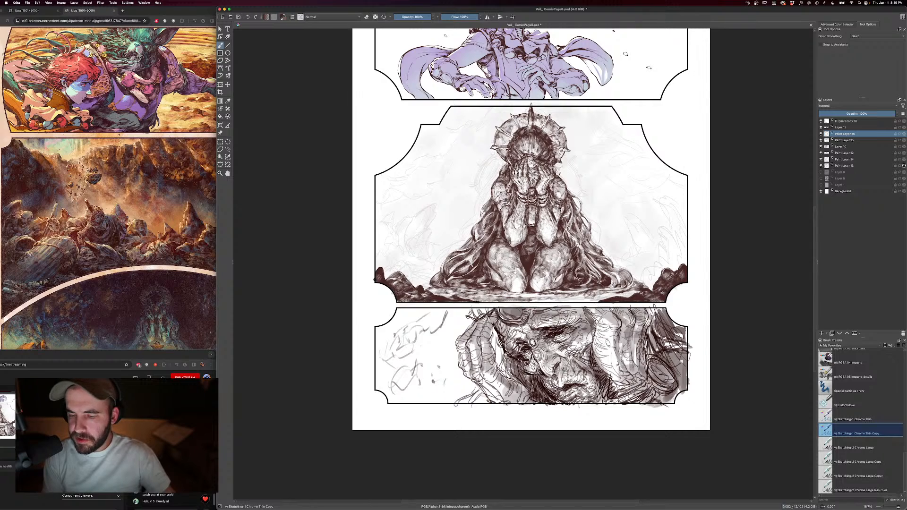
pyautogui.moveTo(593, 298); pyautogui.dragTo(538, 301)
pyautogui.moveTo(592, 298)
pyautogui.mouseDown()
pyautogui.moveTo(568, 300)
pyautogui.moveTo(635, 295)
pyautogui.mouseUp()
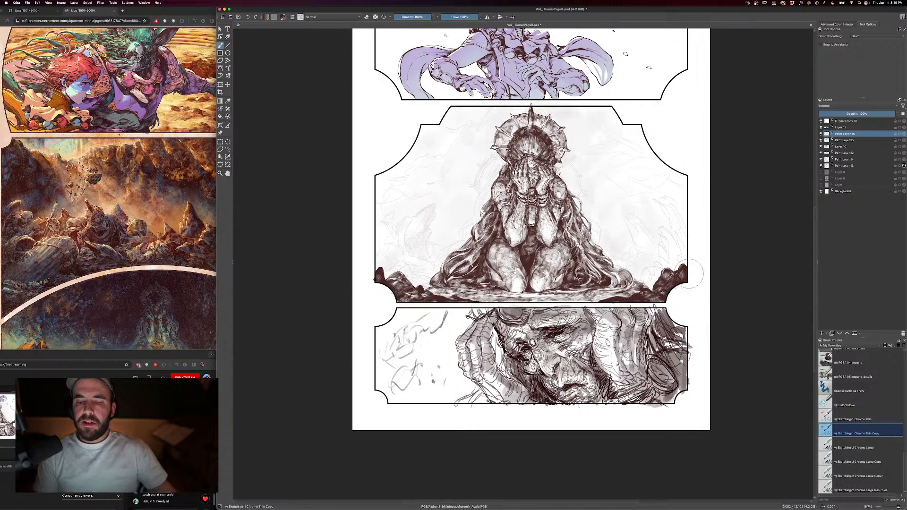
pyautogui.press('-')
pyautogui.press('-')
pyautogui.press('-')
pyautogui.press('-')
pyautogui.press('=')
pyautogui.press('=')
pyautogui.press('=')
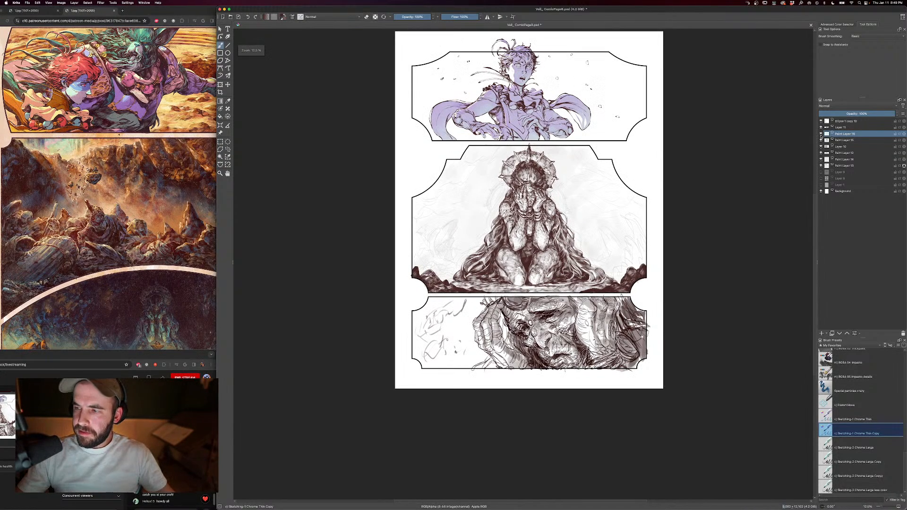
pyautogui.press('=')
# - Outline and shade a row of smaller rocks with a low peak between the lower-left corner rocks and the figure's hair
pyautogui.moveTo(548, 261); pyautogui.dragTo(623, 241)
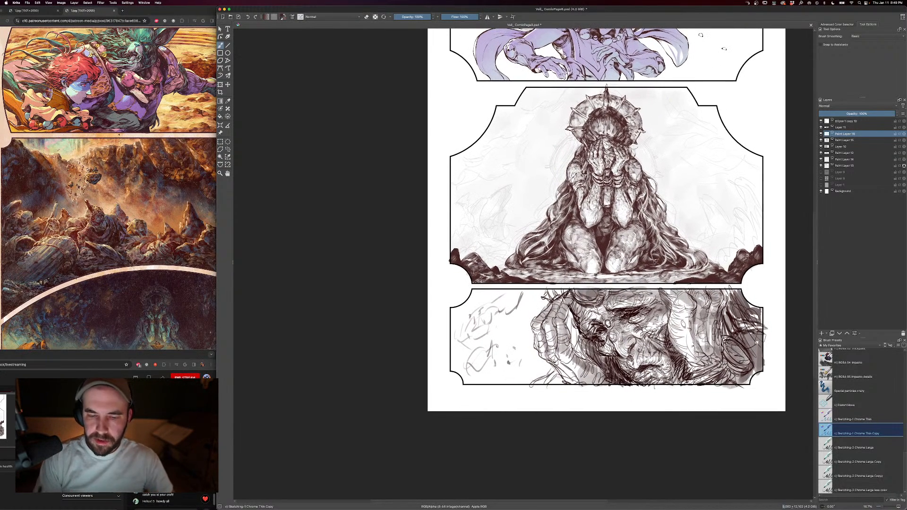
pyautogui.press('[')
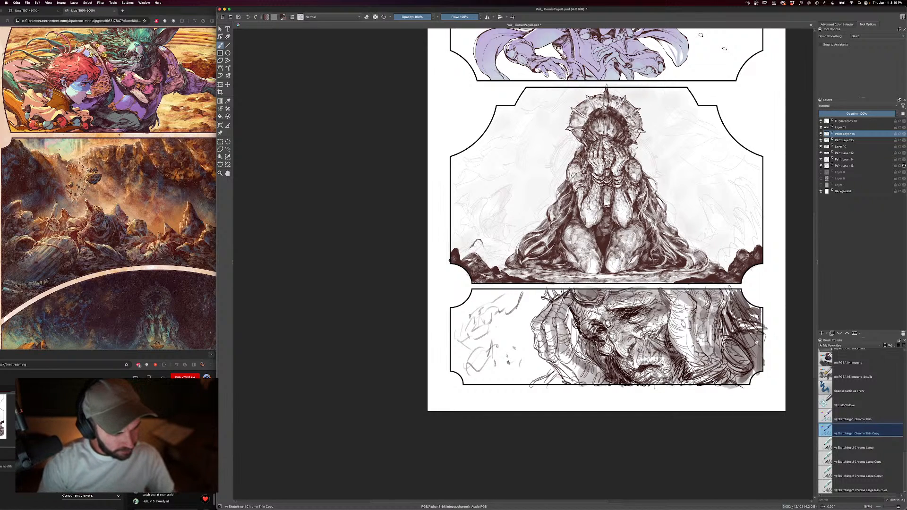
pyautogui.moveTo(589, 264); pyautogui.dragTo(565, 224)
pyautogui.press('[')
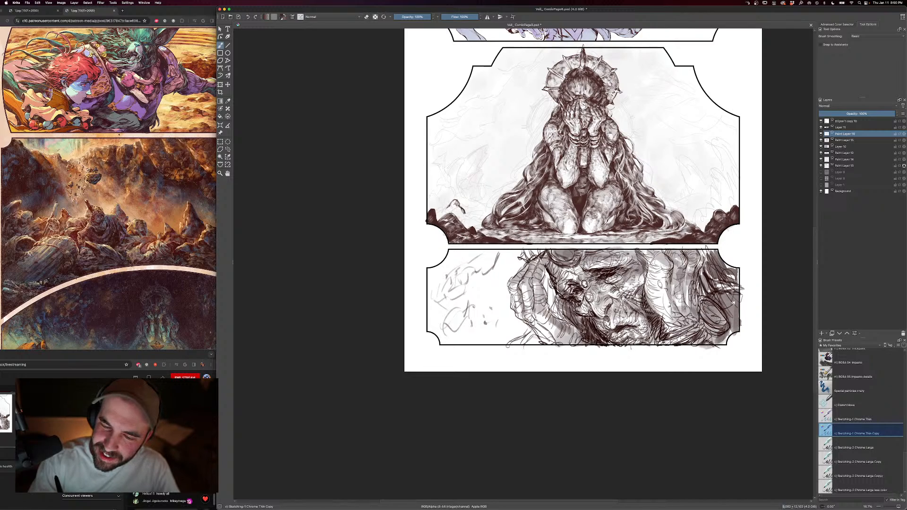
pyautogui.press(']')
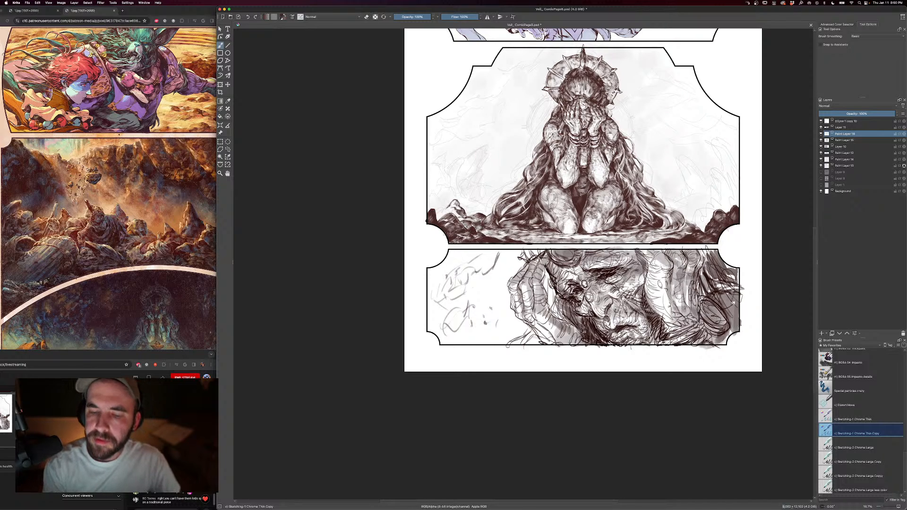
# - Ink a jagged, pointed rock shard above the lower-left rocks of the middle panel, with a thin outline running left from its tip
pyautogui.moveTo(558, 203); pyautogui.dragTo(581, 233)
pyautogui.press('[')
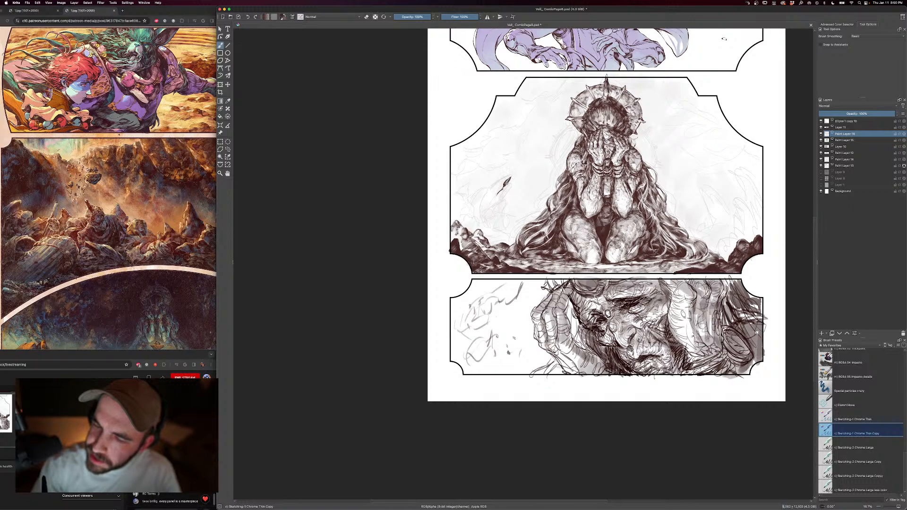
pyautogui.moveTo(509, 184); pyautogui.dragTo(492, 203)
pyautogui.press(']')
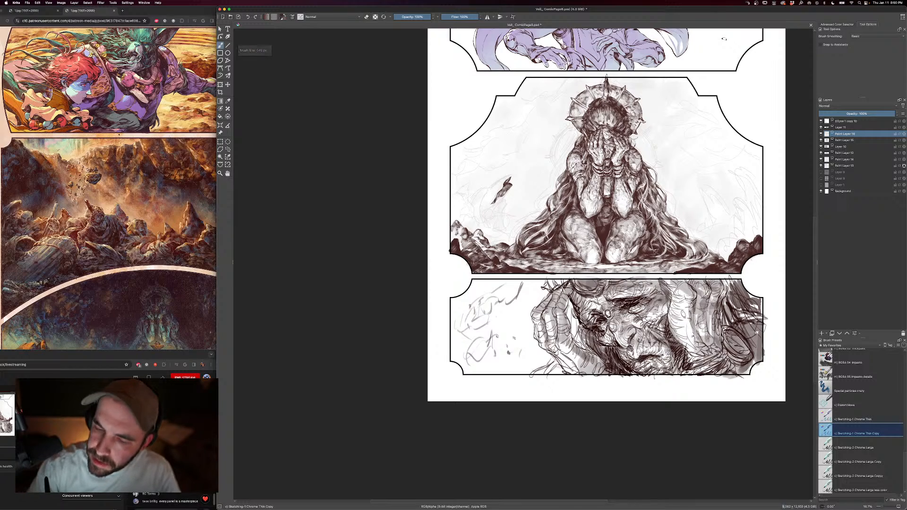
pyautogui.press('[')
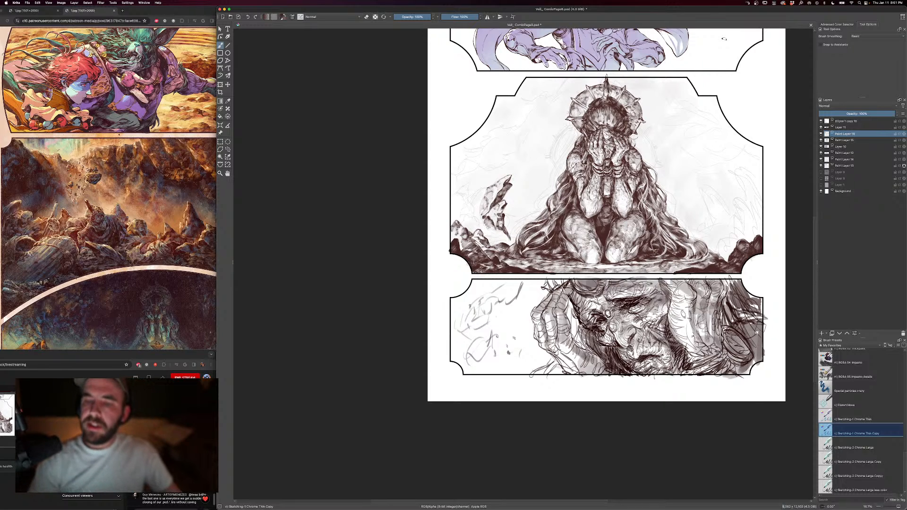
pyautogui.moveTo(701, 25); pyautogui.dragTo(672, 53)
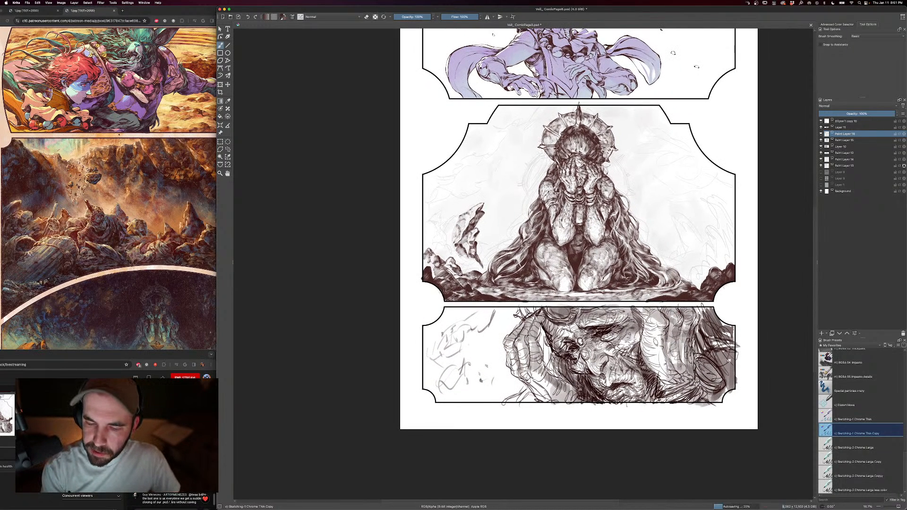
pyautogui.press('e')
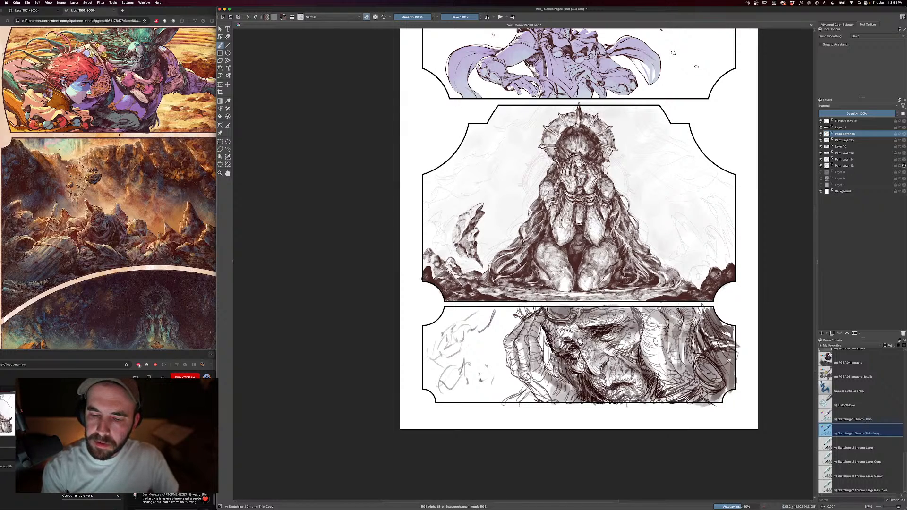
pyautogui.press('e')
pyautogui.moveTo(441, 223); pyautogui.dragTo(472, 214)
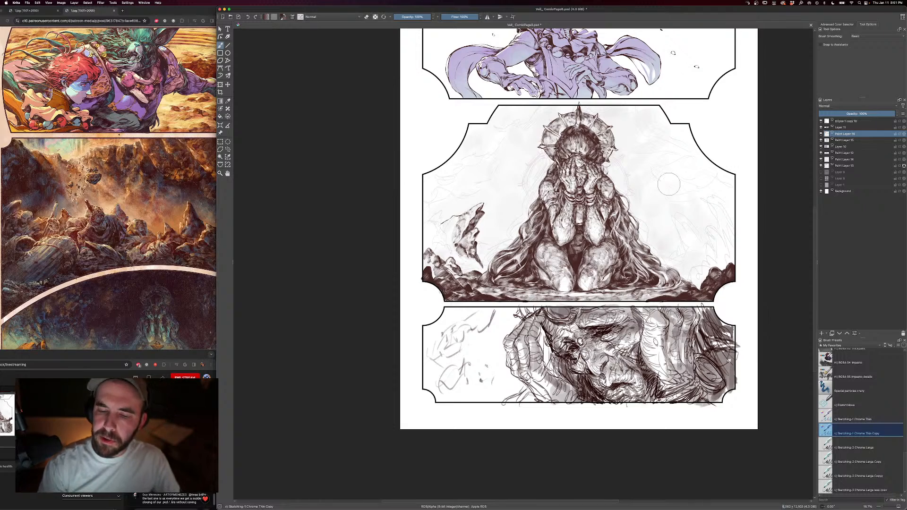
# - Compare the new inks with the sketch by hiding the figure's ink layer and raising the sketch layer's opacity
pyautogui.moveTo(668, 183); pyautogui.dragTo(634, 230)
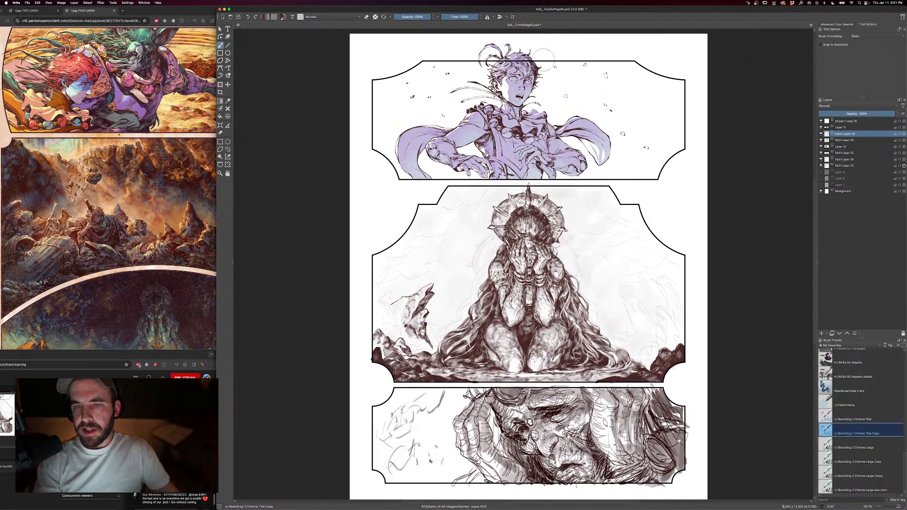
pyautogui.click(821, 134)
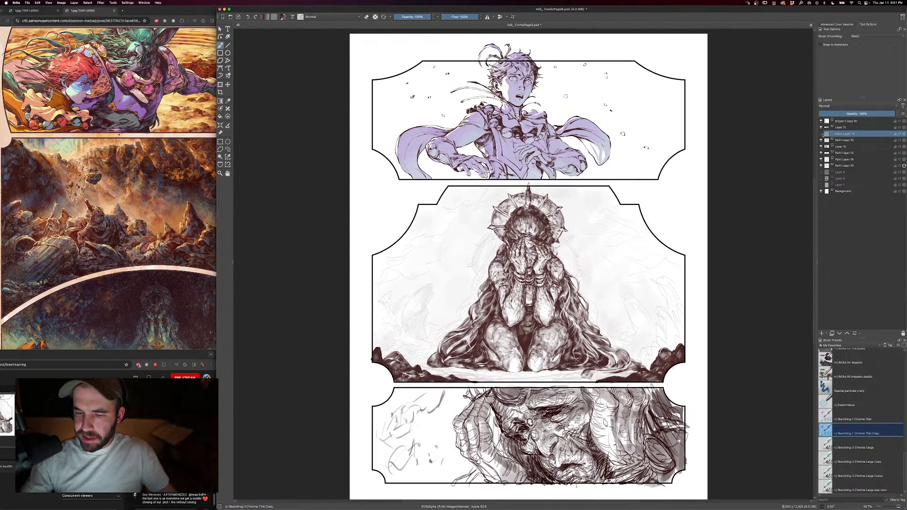
pyautogui.click(821, 134)
pyautogui.click(822, 140)
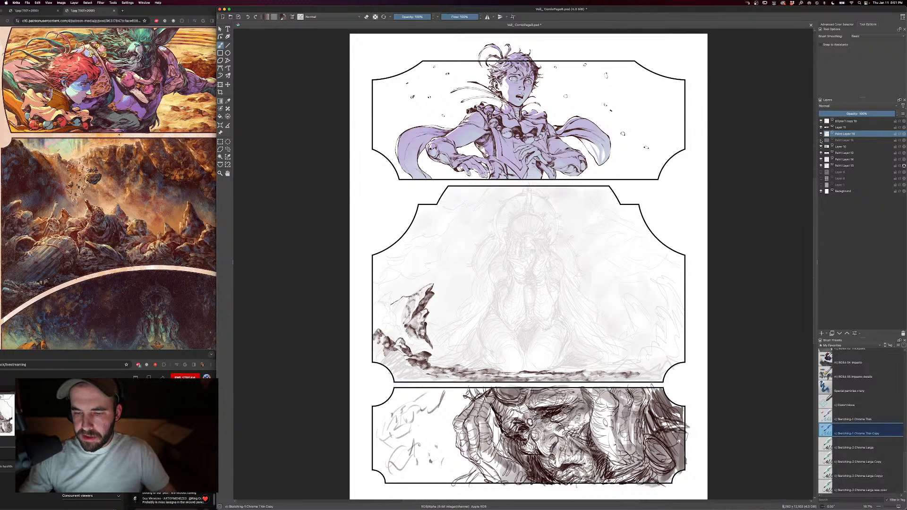
pyautogui.click(836, 166)
pyautogui.click(844, 159)
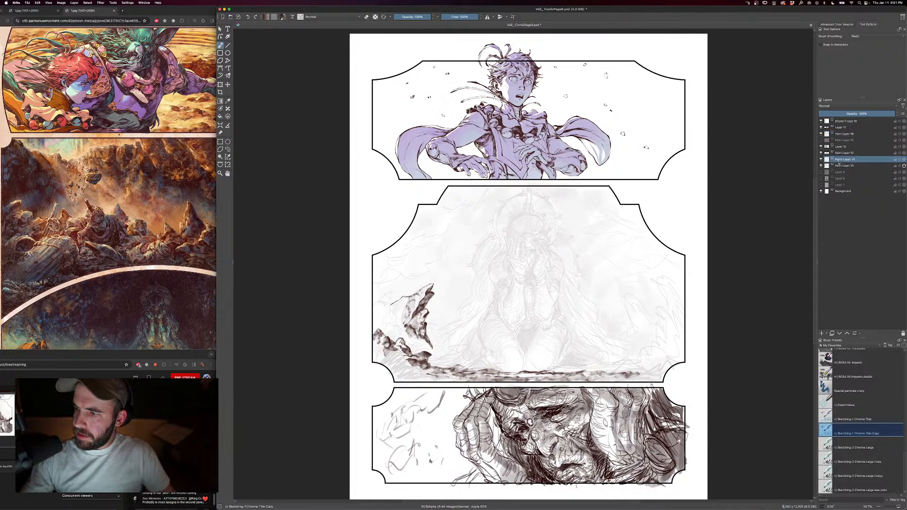
pyautogui.click(842, 152)
pyautogui.click(841, 147)
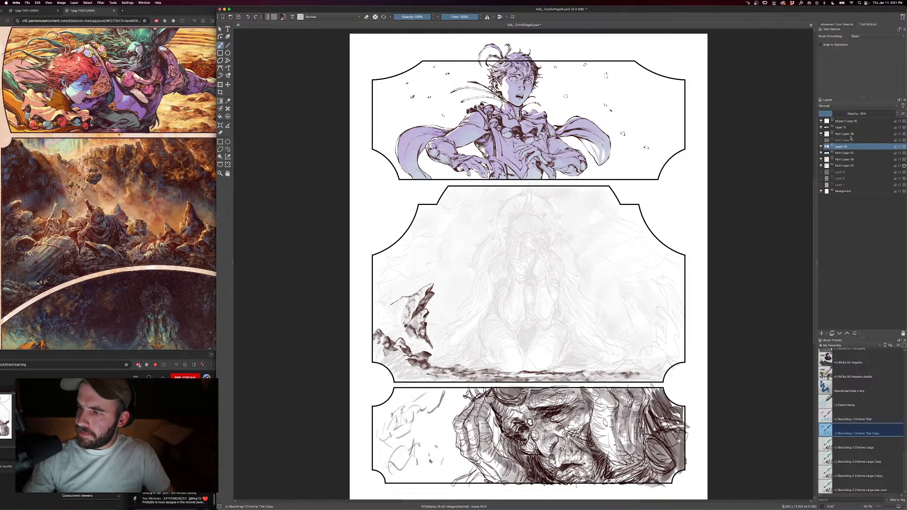
pyautogui.moveTo(853, 114); pyautogui.dragTo(890, 114)
pyautogui.press('+')
pyautogui.press('+')
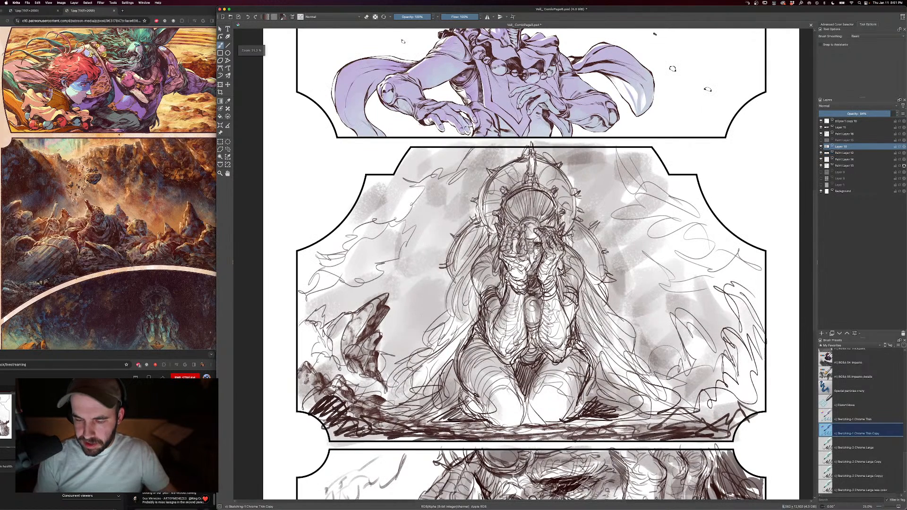
# - Inspect the inks without the sketch, restore the sketch at low opacity, and reselect the background ink layer
pyautogui.click(821, 147)
pyautogui.click(821, 140)
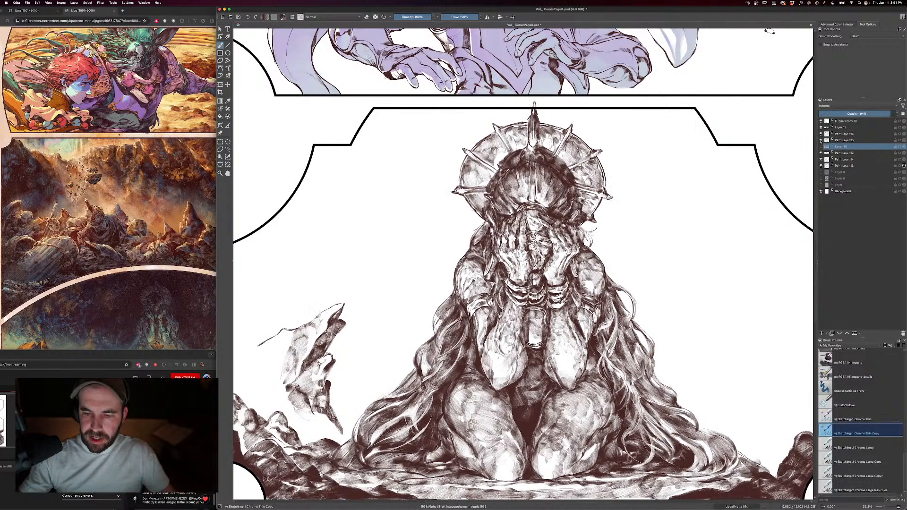
pyautogui.press('-')
pyautogui.press('-')
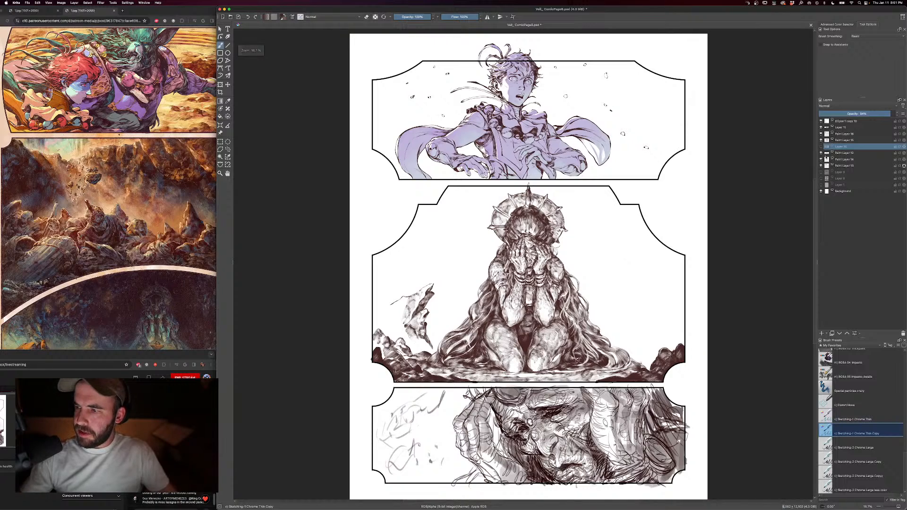
pyautogui.click(821, 147)
pyautogui.moveTo(837, 114); pyautogui.dragTo(829, 114)
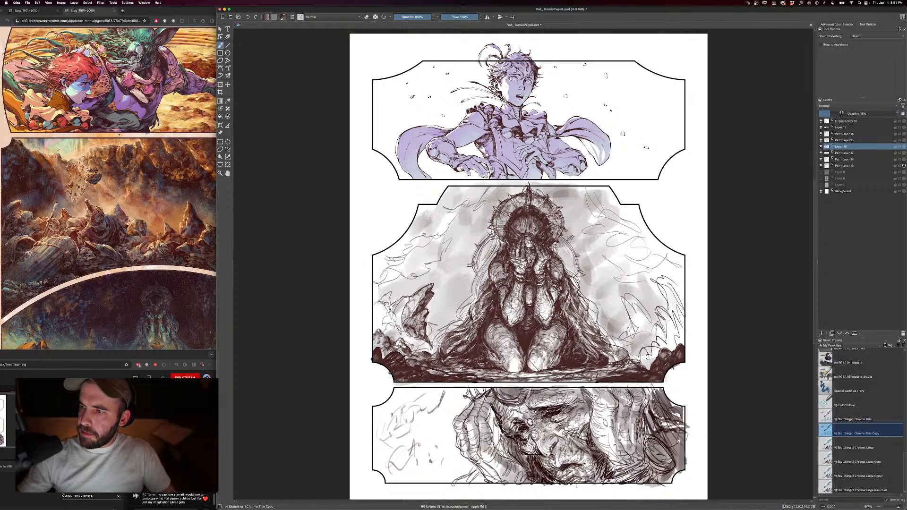
pyautogui.click(845, 134)
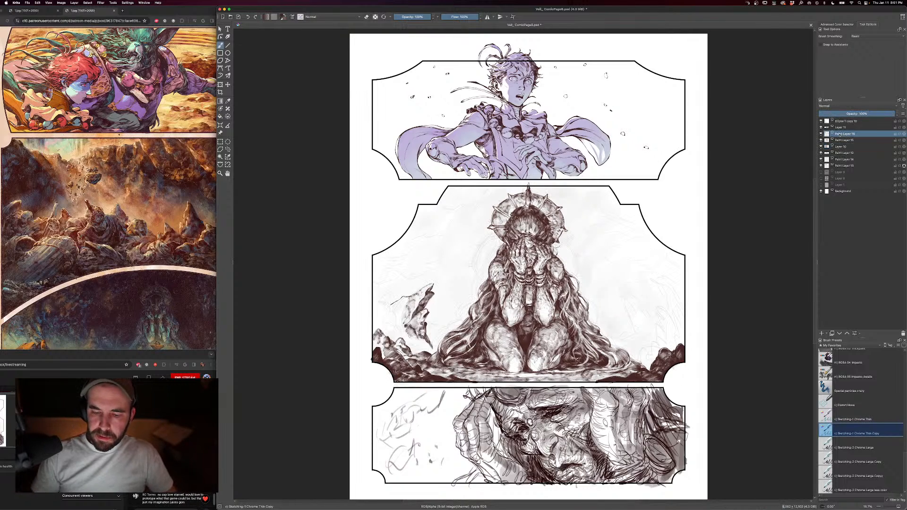
# - Darken the pointed shard's tip and shade its left facets into a solid rock mass
pyautogui.moveTo(425, 295); pyautogui.dragTo(491, 248)
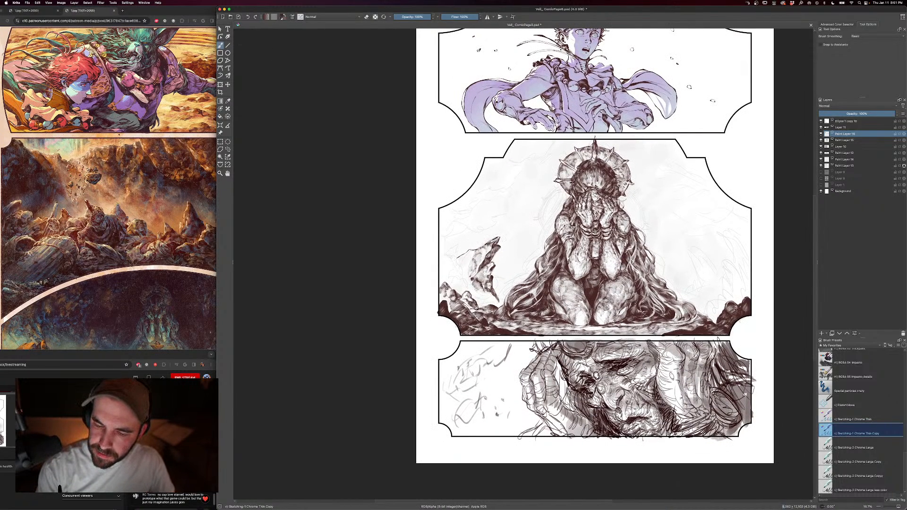
pyautogui.moveTo(493, 242); pyautogui.dragTo(487, 253)
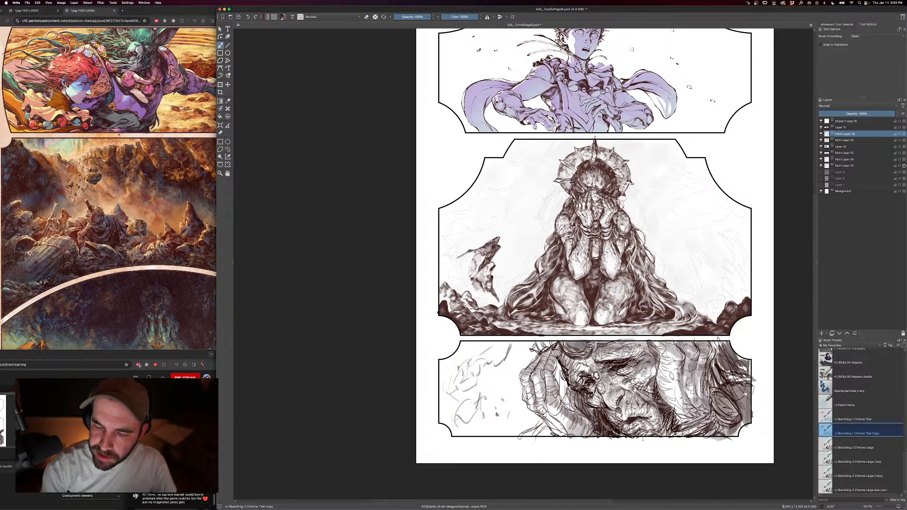
pyautogui.moveTo(463, 252)
pyautogui.mouseDown()
pyautogui.moveTo(471, 265)
pyautogui.moveTo(479, 260)
pyautogui.mouseUp()
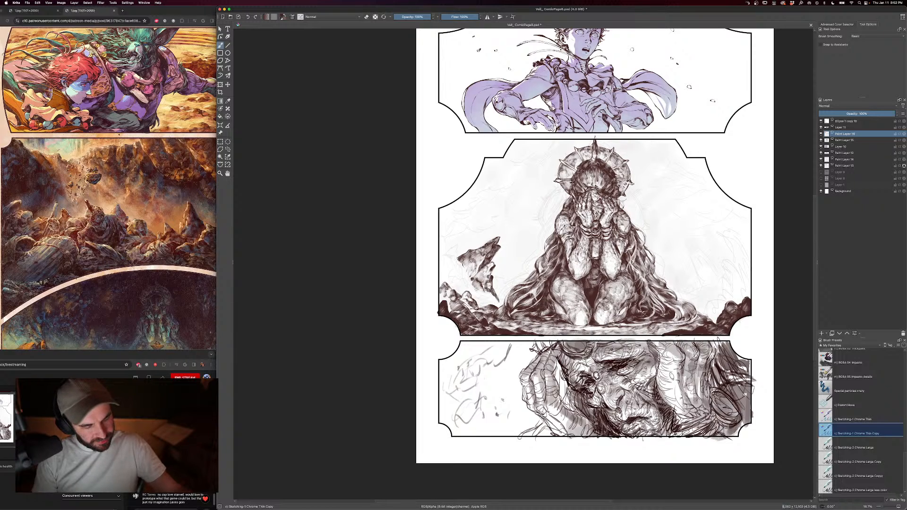
# - Ink a second rock peak at the panel's left edge and fill the gap down to the corner rocks with textured boulders
pyautogui.scroll(-2, 491, 144)
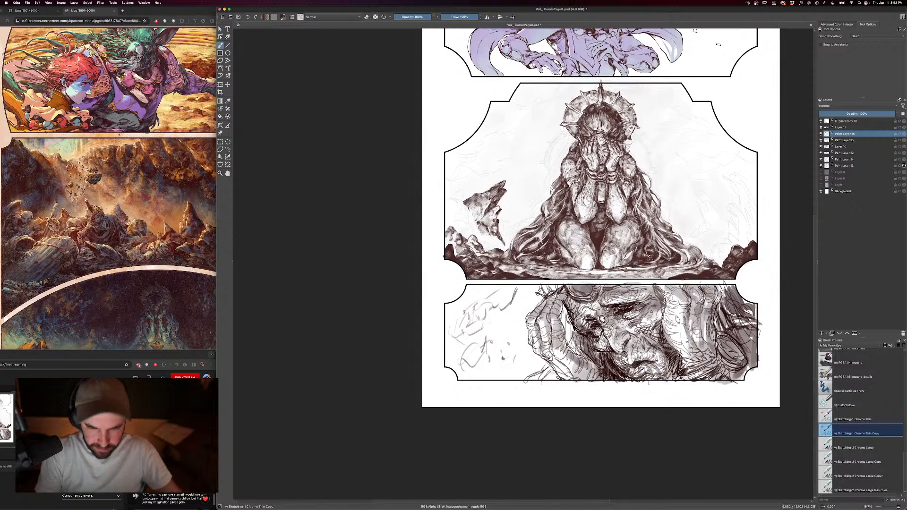
pyautogui.press('[')
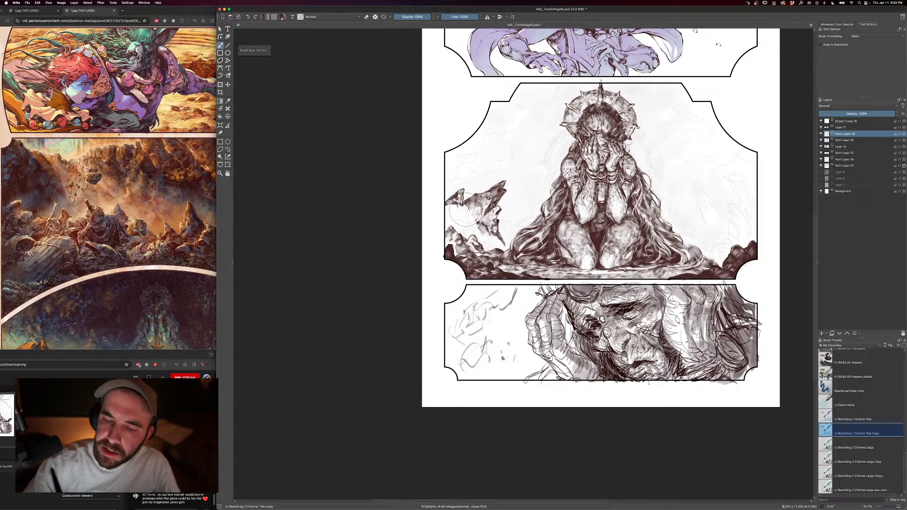
pyautogui.press(']')
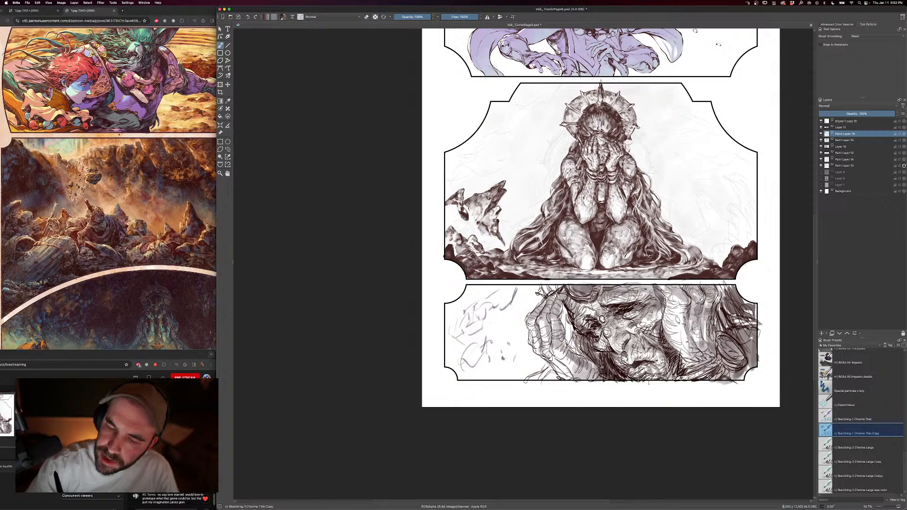
pyautogui.press('[')
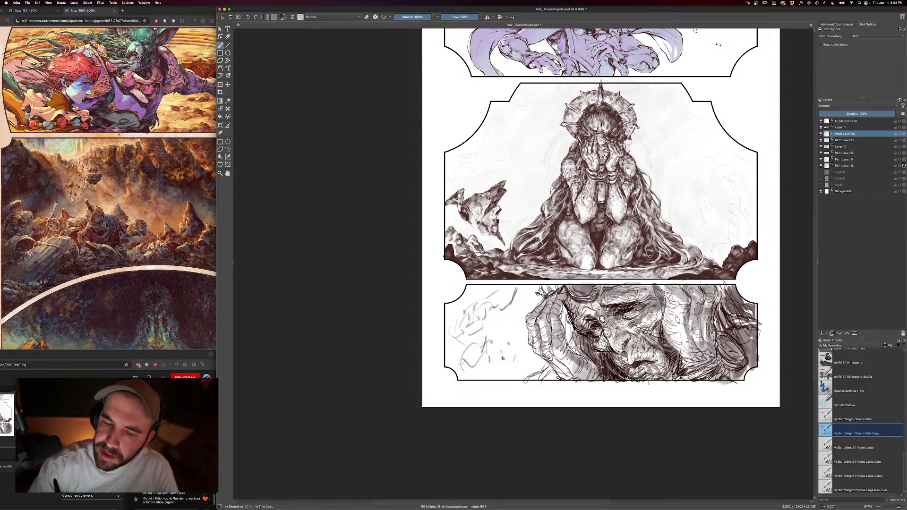
pyautogui.press('[')
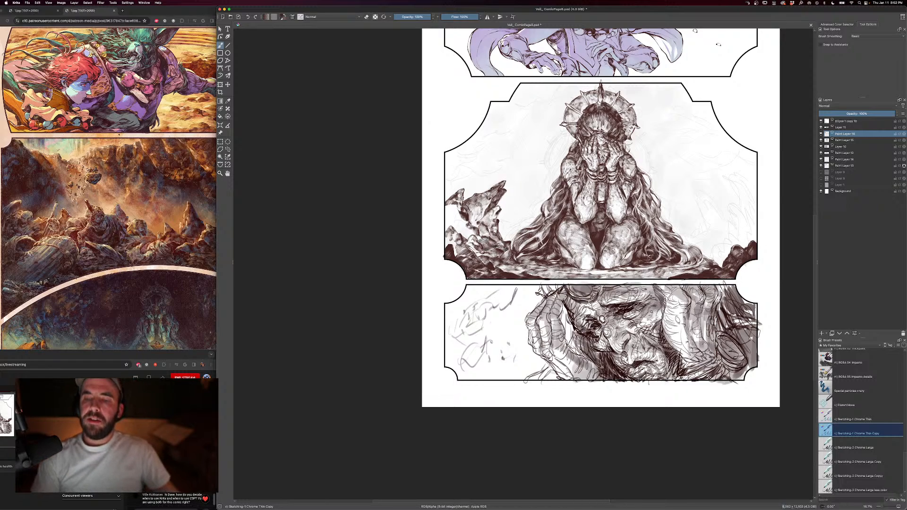
pyautogui.press(']')
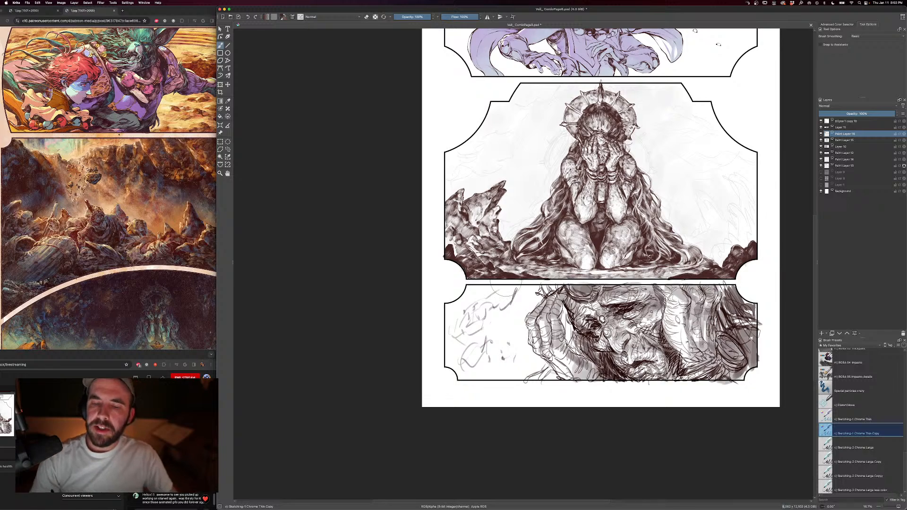
pyautogui.press('-')
pyautogui.press('-')
pyautogui.press('+')
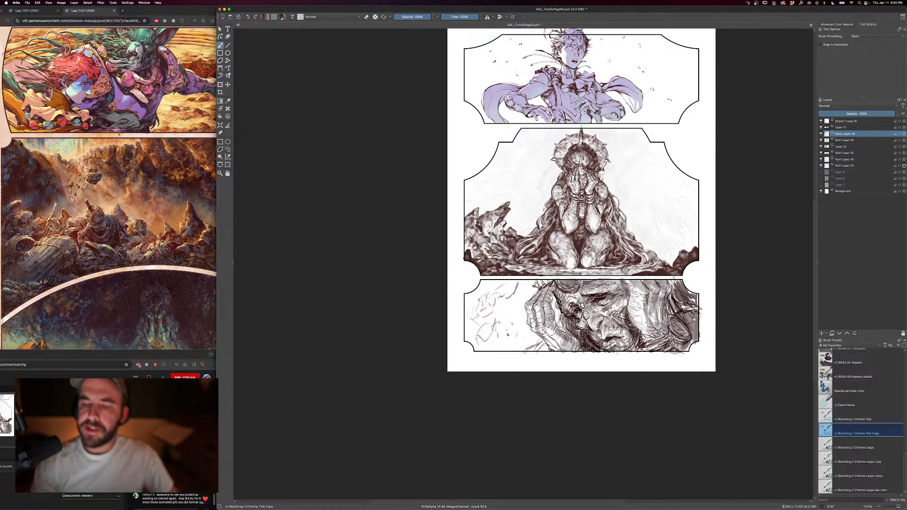
# - Ink a jagged overhanging rock mass across the middle panel's upper-left corner, with thin fragment outlines trailing below it
pyautogui.press('-')
pyautogui.press('-')
pyautogui.press('+')
pyautogui.press('+')
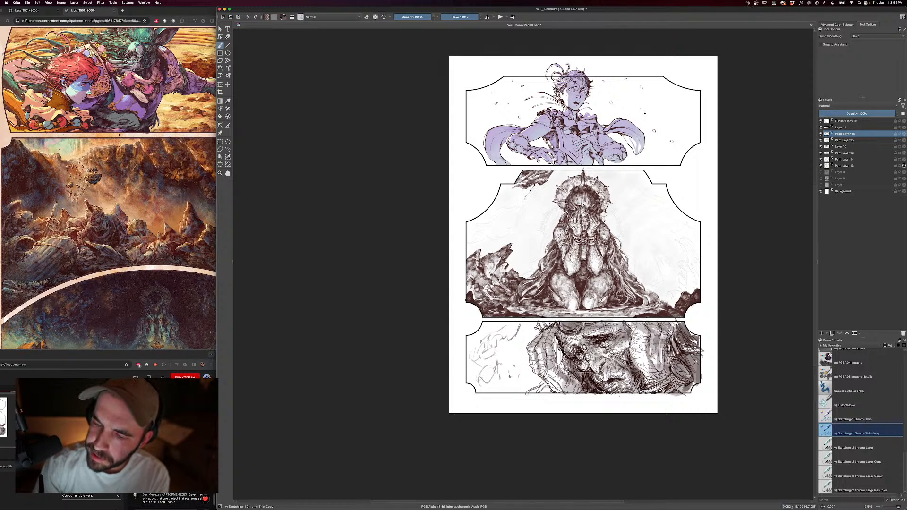
pyautogui.press(']')
pyautogui.moveTo(530, 190)
pyautogui.mouseDown()
pyautogui.moveTo(522, 204)
pyautogui.moveTo(500, 209)
pyautogui.mouseUp()
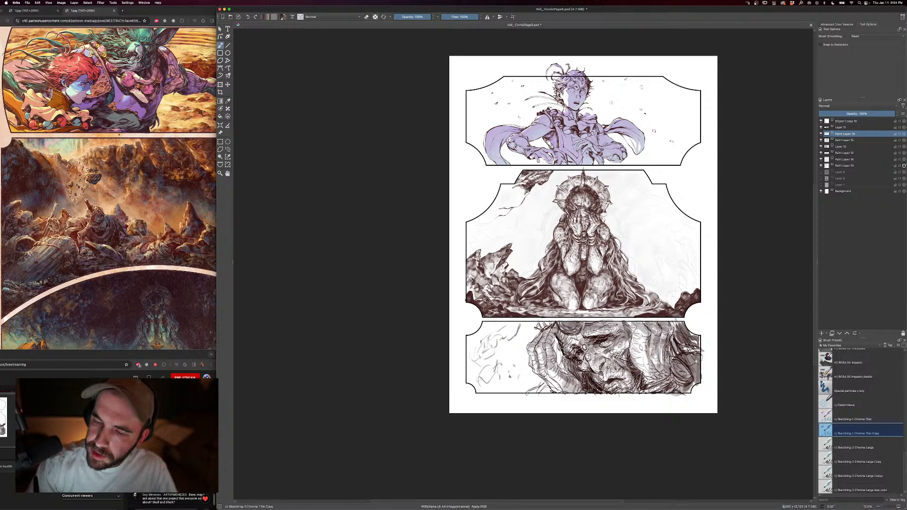
pyautogui.press(']')
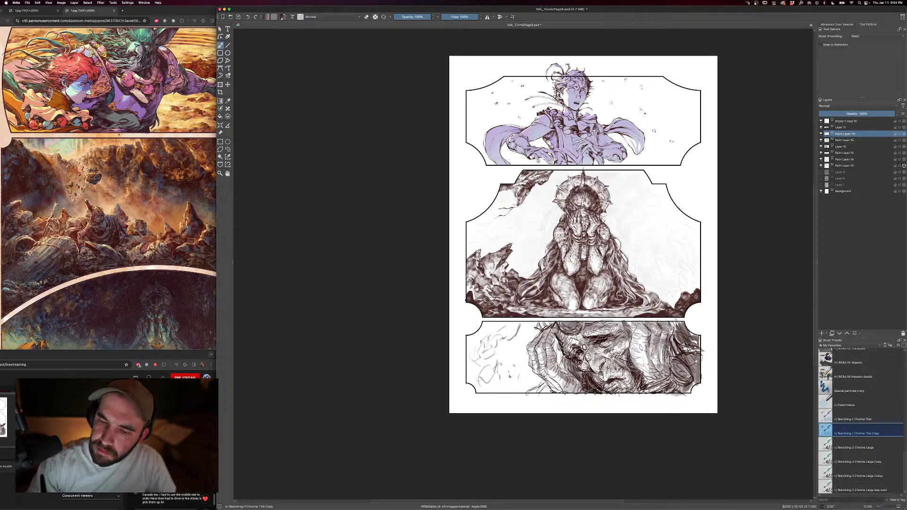
pyautogui.press(']')
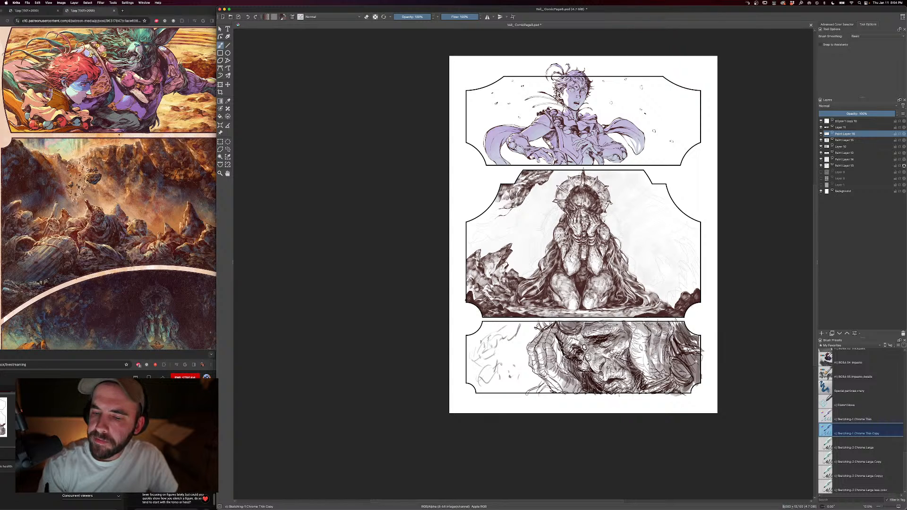
# - Extend the overhang downward with outlined and shaded rock fragments along the panel's upper-left curve, checking it against the whole page
pyautogui.press('super+minus')
pyautogui.press('super+minus')
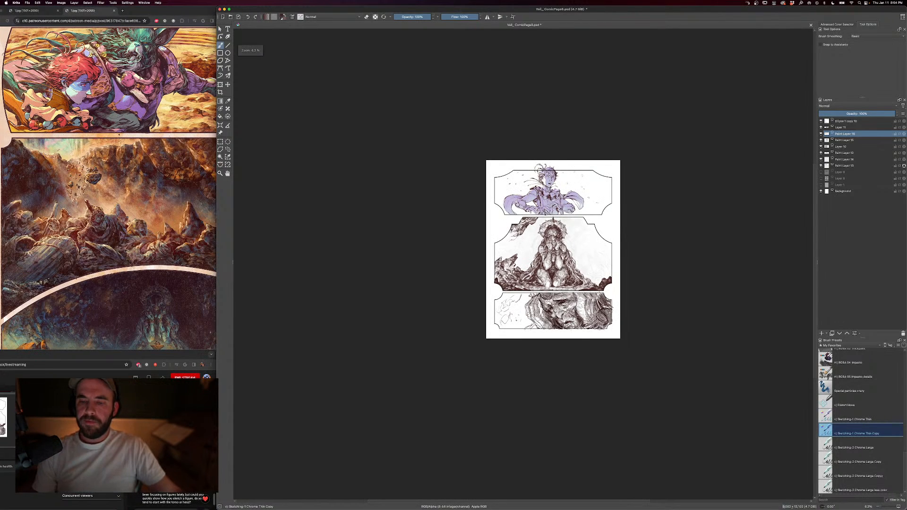
pyautogui.press('super+equal')
pyautogui.press('super+equal')
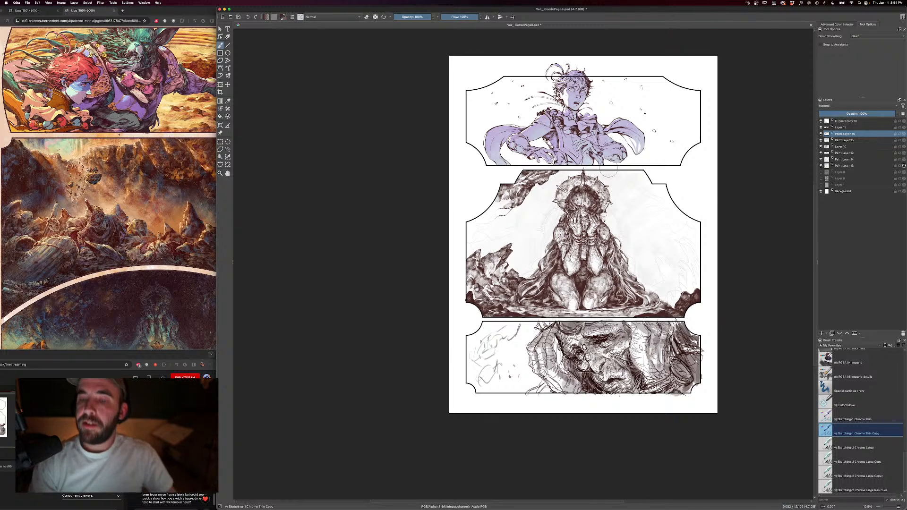
pyautogui.press('super+minus')
pyautogui.press('super+equal')
pyautogui.press('super+equal')
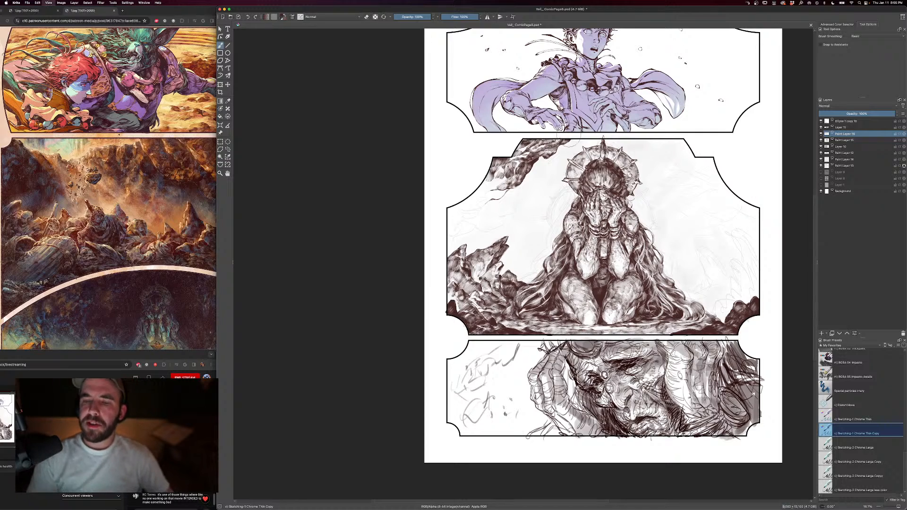
pyautogui.press('-')
pyautogui.press('+')
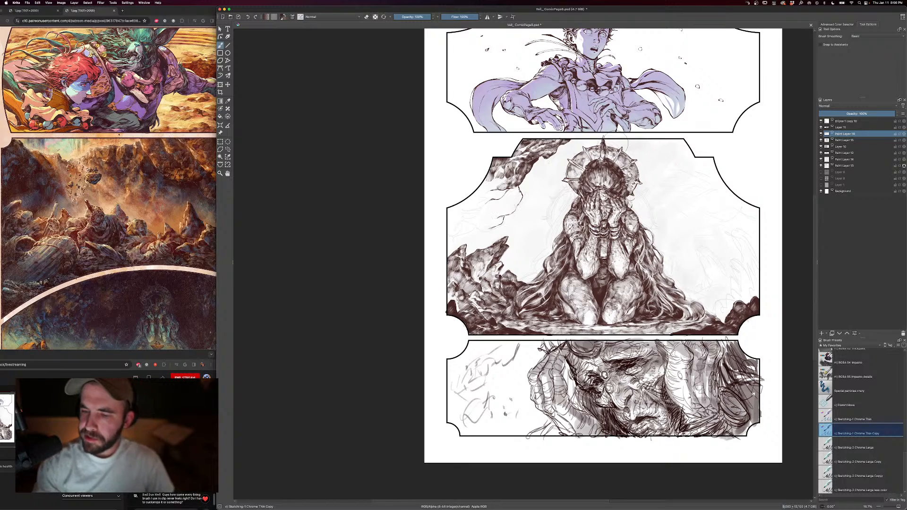
pyautogui.press(']')
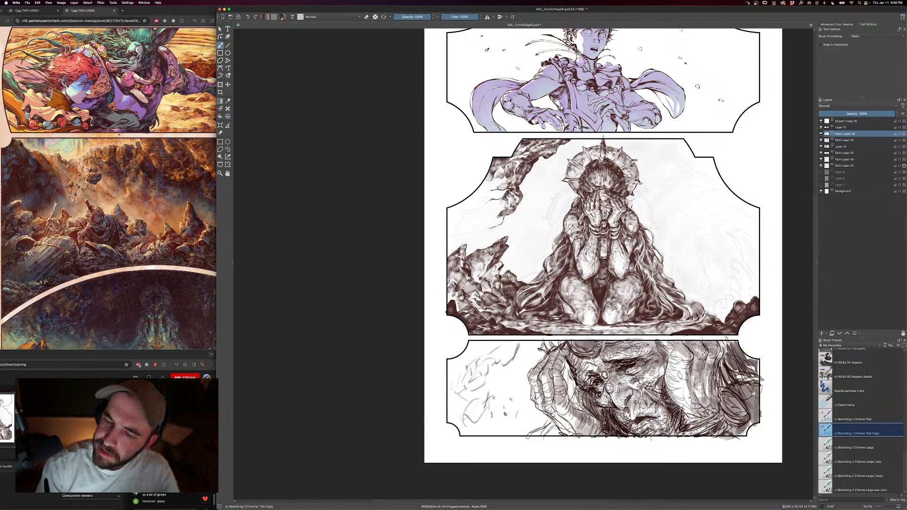
# - Ink and shade more rock fragments at the overhang's lower end, rounding it off at the middle panel's left edge
pyautogui.moveTo(486, 206)
pyautogui.mouseDown()
pyautogui.moveTo(503, 198)
pyautogui.moveTo(485, 202)
pyautogui.moveTo(494, 219)
pyautogui.moveTo(505, 192)
pyautogui.mouseUp()
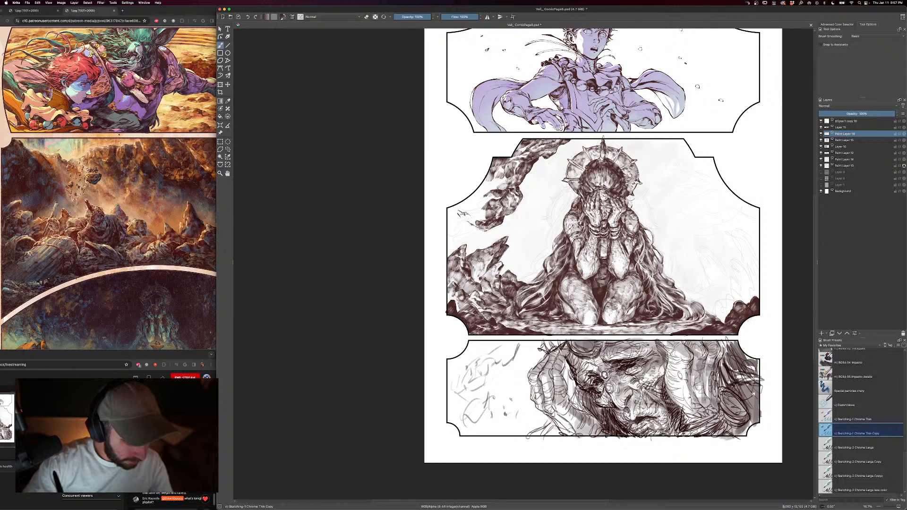
pyautogui.moveTo(459, 215)
pyautogui.mouseDown()
pyautogui.moveTo(469, 220)
pyautogui.moveTo(479, 210)
pyautogui.moveTo(494, 234)
pyautogui.mouseUp()
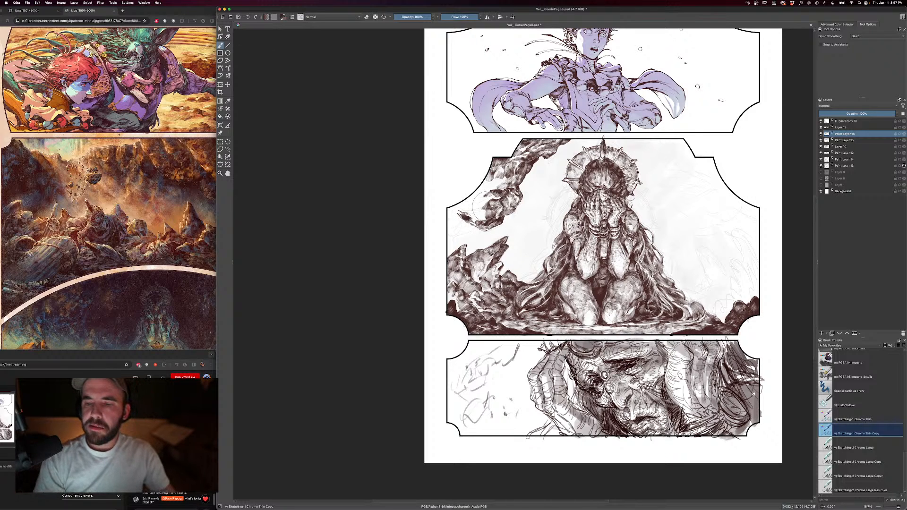
pyautogui.moveTo(569, 253); pyautogui.dragTo(655, 314)
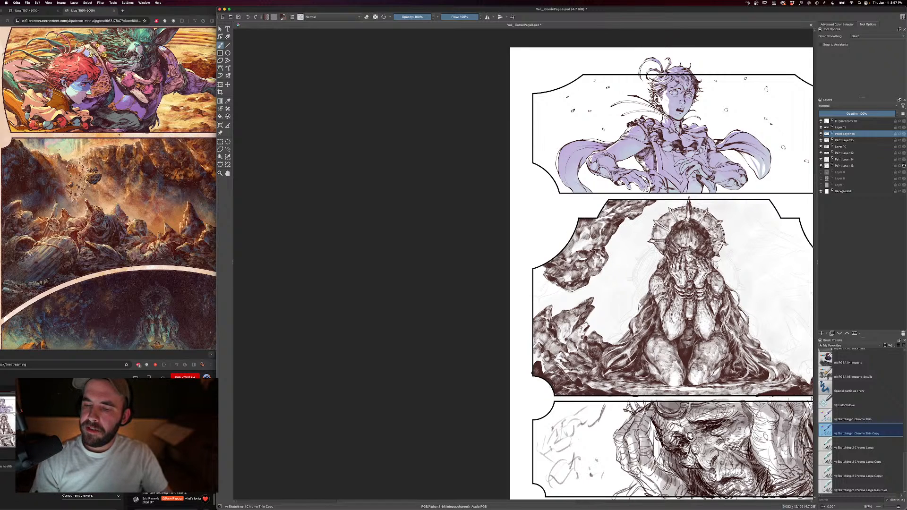
# - Check the inked rocks against the whole page, comparing it with the active paint layer hidden and shown
pyautogui.press('-')
pyautogui.press('-')
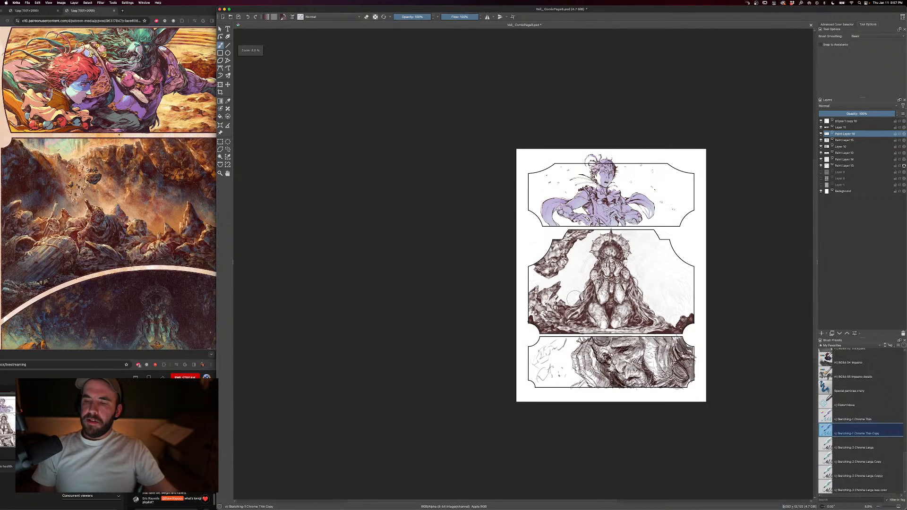
pyautogui.press('+')
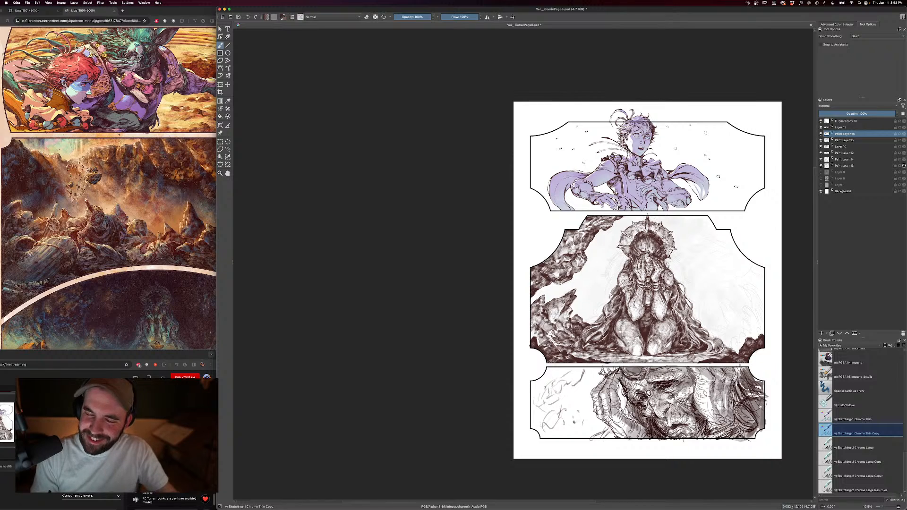
pyautogui.scroll(-2, 666, 286)
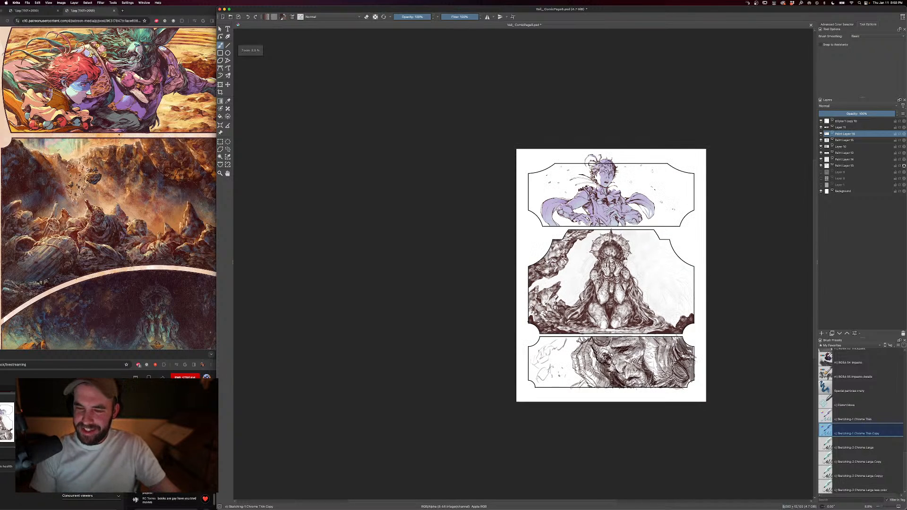
pyautogui.scroll(2, 661, 284)
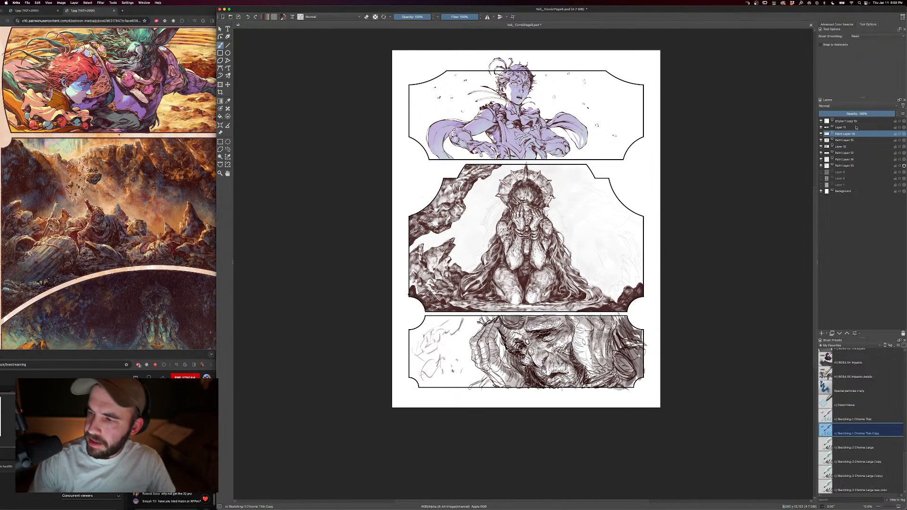
pyautogui.click(820, 134)
pyautogui.click(820, 134)
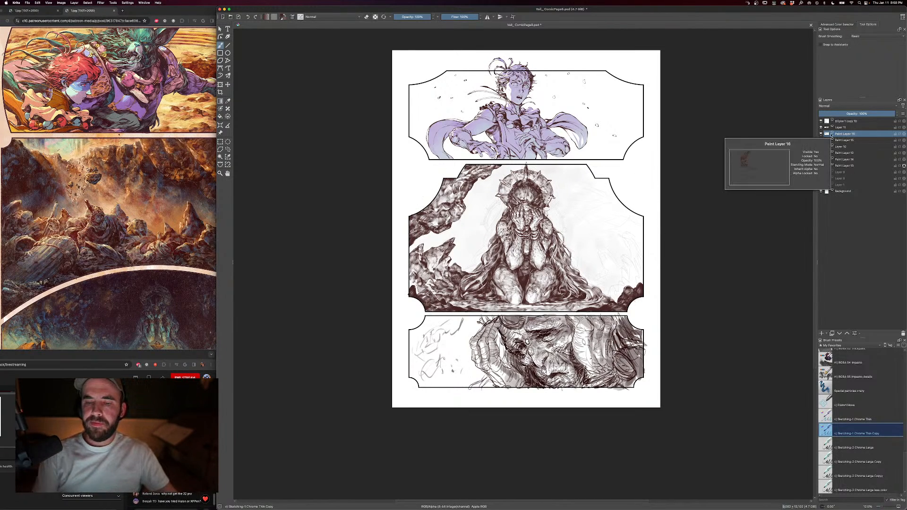
# - Mirror the canvas view and compare the flipped page with the active paint layer hidden and shown
pyautogui.click(48, 2)
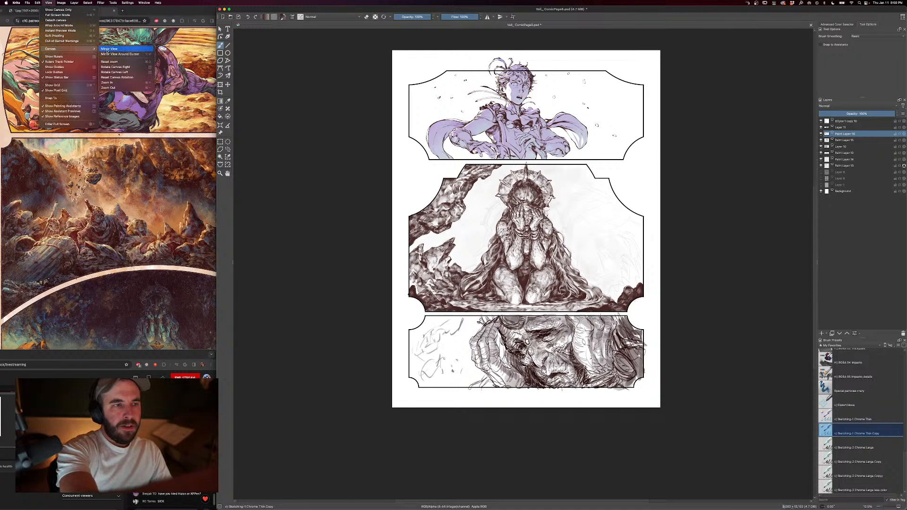
pyautogui.click(48, 2)
pyautogui.press('m')
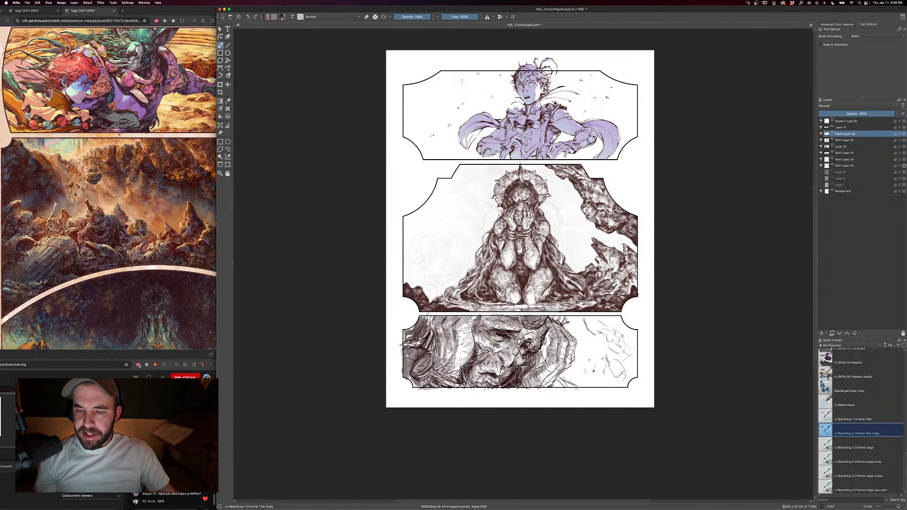
pyautogui.click(821, 134)
pyautogui.click(821, 134)
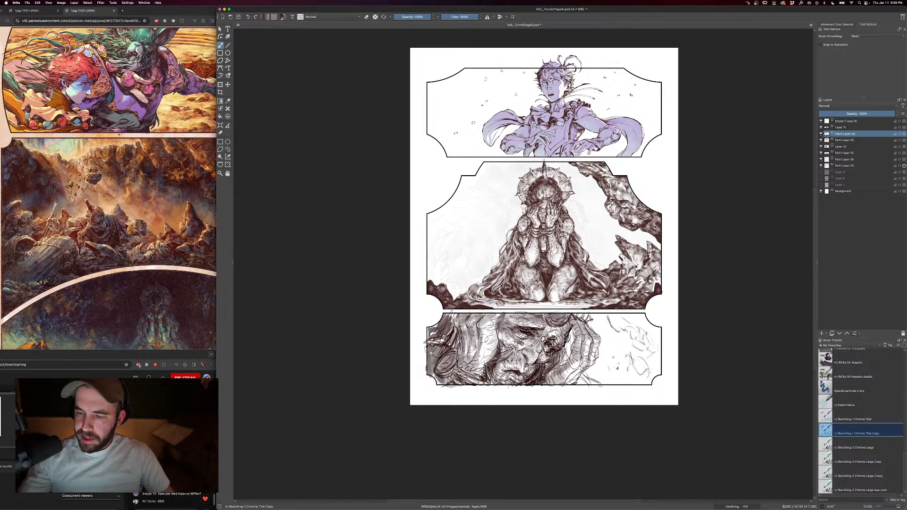
# - Outline a small jagged rock peak above the corner rocks at the mirrored middle panel's left edge
pyautogui.press(']')
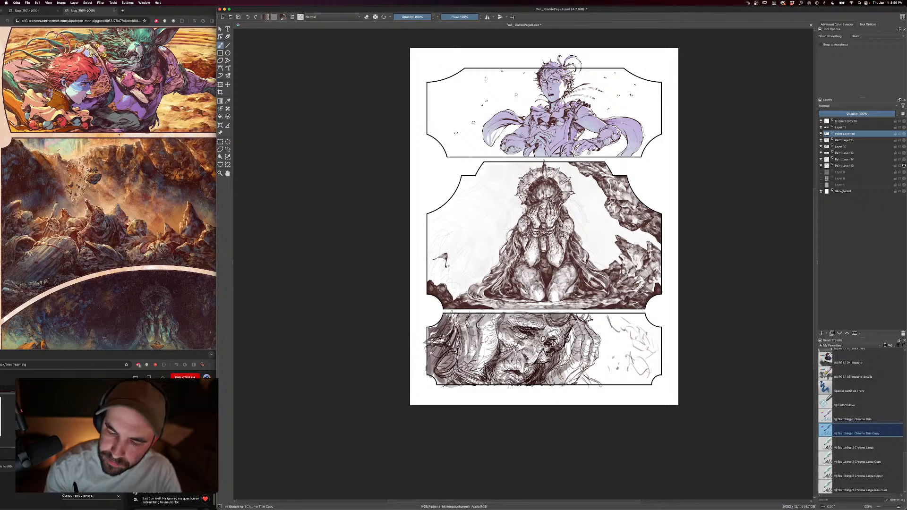
pyautogui.press('[')
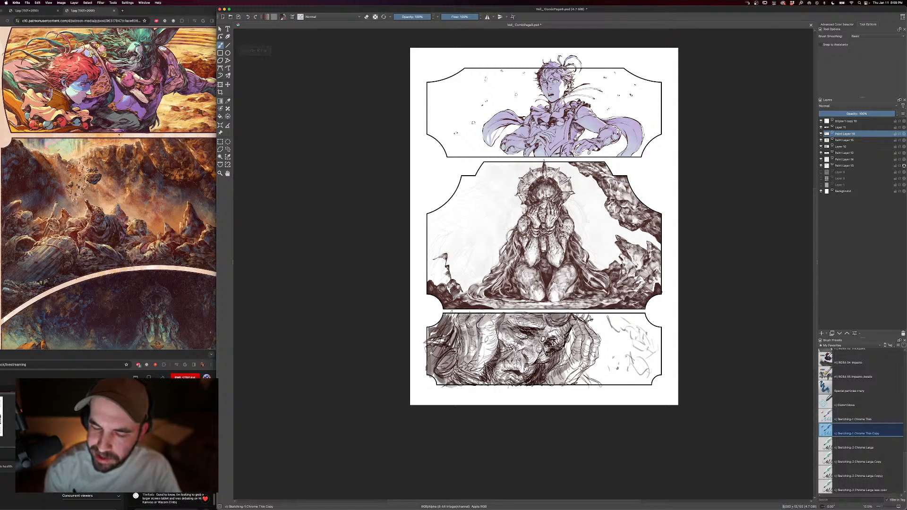
pyautogui.moveTo(585, 348); pyautogui.dragTo(648, 357)
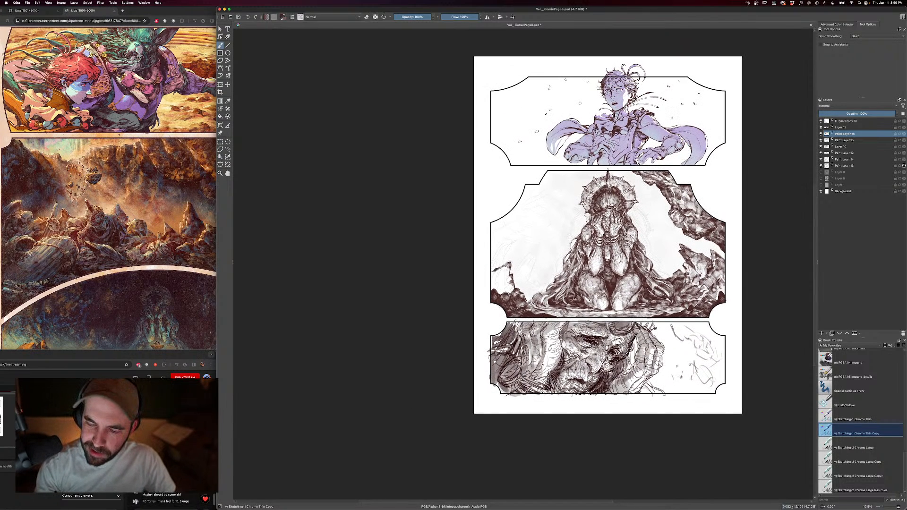
# - Shade the new peak's facets and fill the gap down to the corner rocks with dark rock texture
pyautogui.moveTo(493, 272)
pyautogui.mouseDown()
pyautogui.moveTo(508, 268)
pyautogui.moveTo(495, 276)
pyautogui.mouseUp()
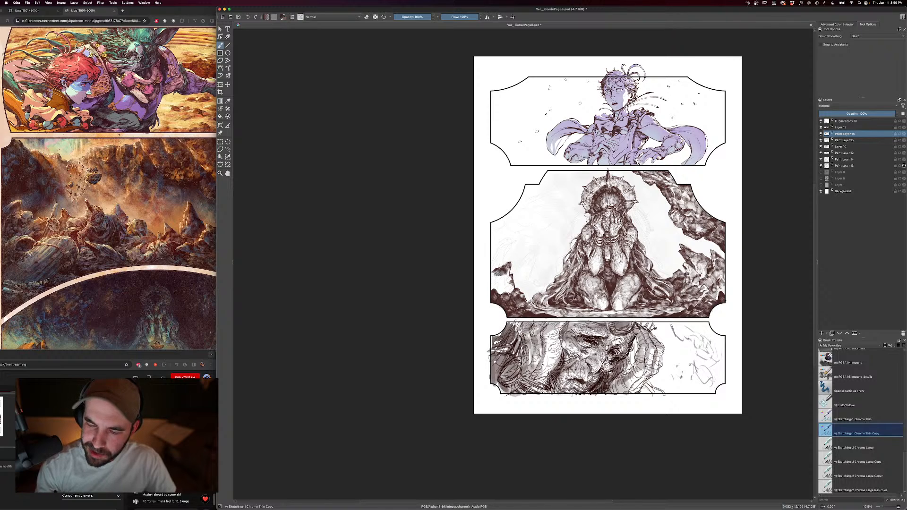
pyautogui.press(']')
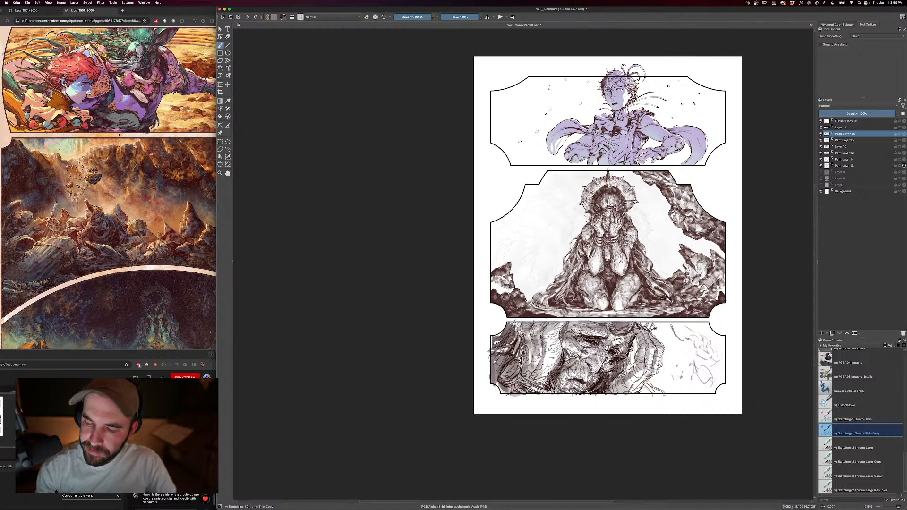
pyautogui.moveTo(501, 283); pyautogui.dragTo(507, 292)
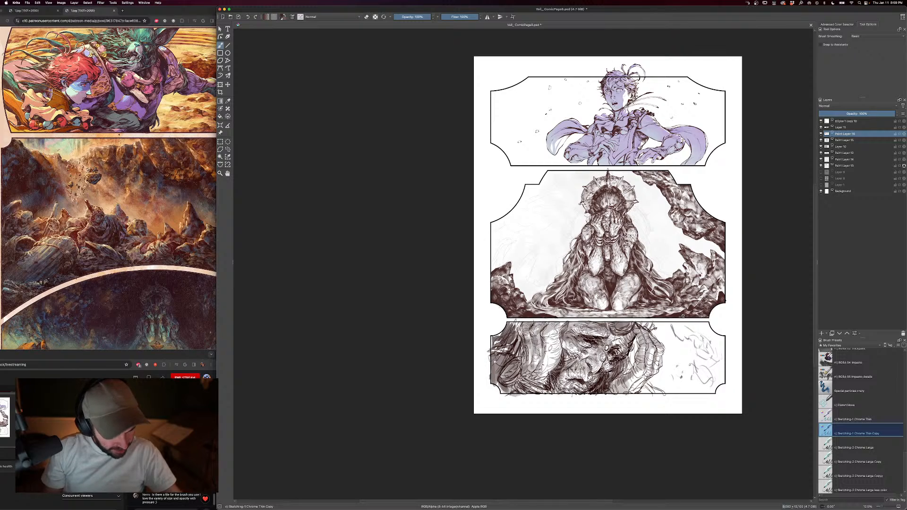
# - Ink a second pointed rock peak between the first peak and the kneeling figure, shading its facets down toward the ground
pyautogui.moveTo(684, 315); pyautogui.dragTo(617, 291)
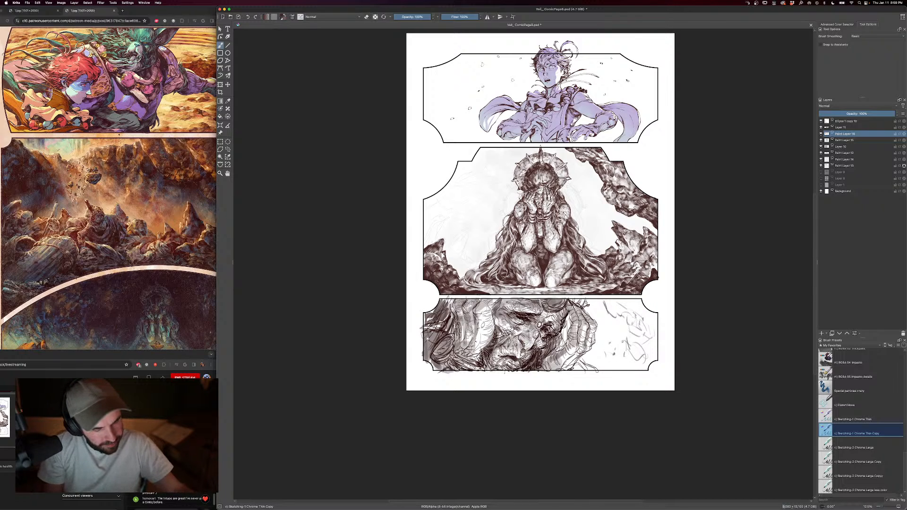
pyautogui.press('super+equal')
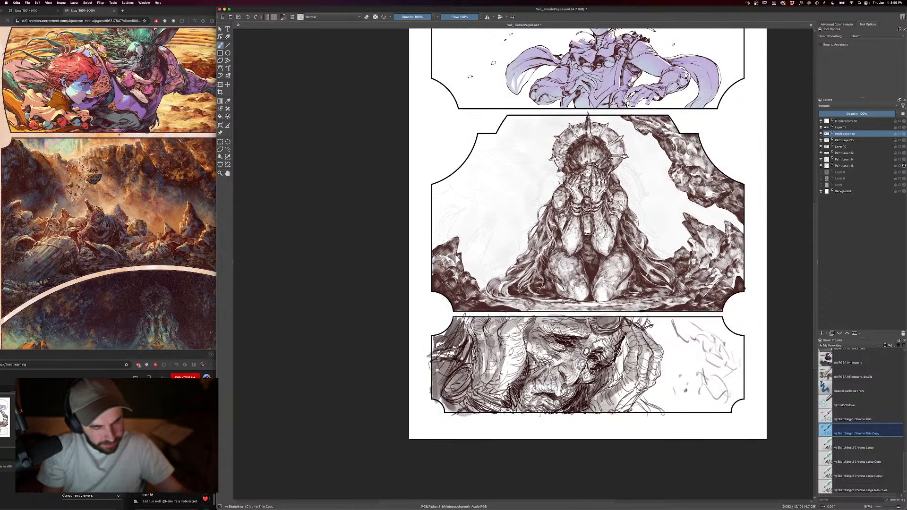
pyautogui.moveTo(681, 277); pyautogui.dragTo(659, 283)
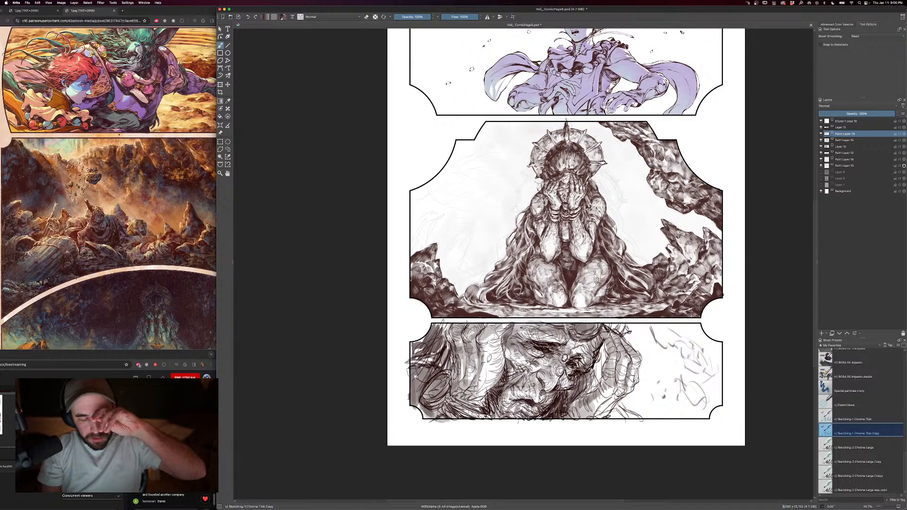
pyautogui.press('[')
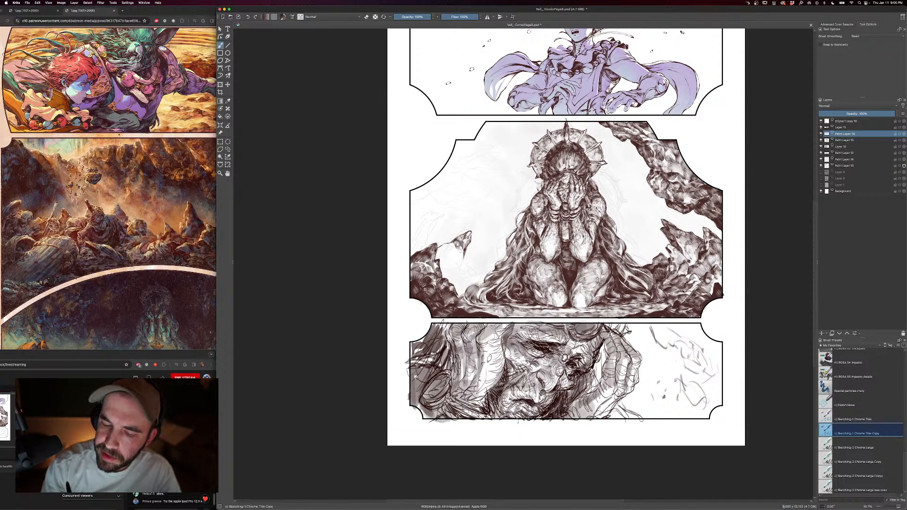
pyautogui.moveTo(461, 248); pyautogui.dragTo(478, 280)
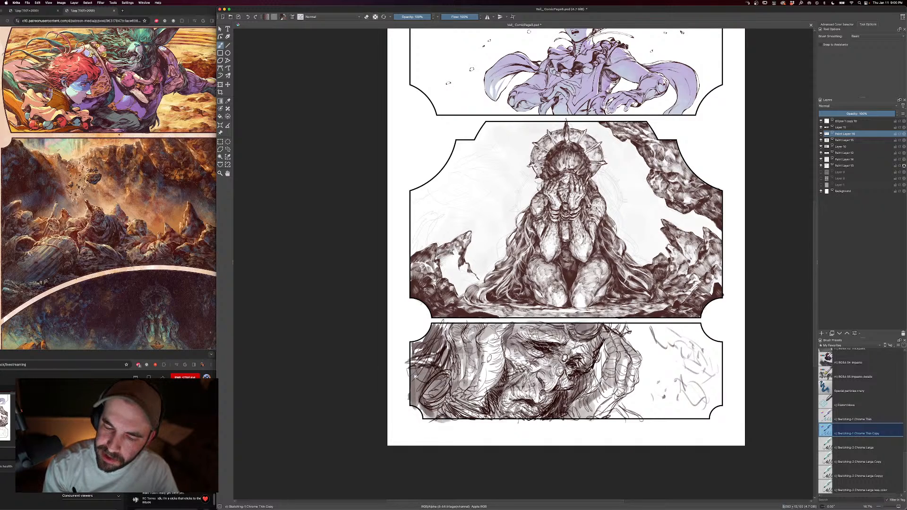
# - Ink and shade the jagged rocks at the lower left of the middle panel, alternating brush and eraser mode
pyautogui.press('e')
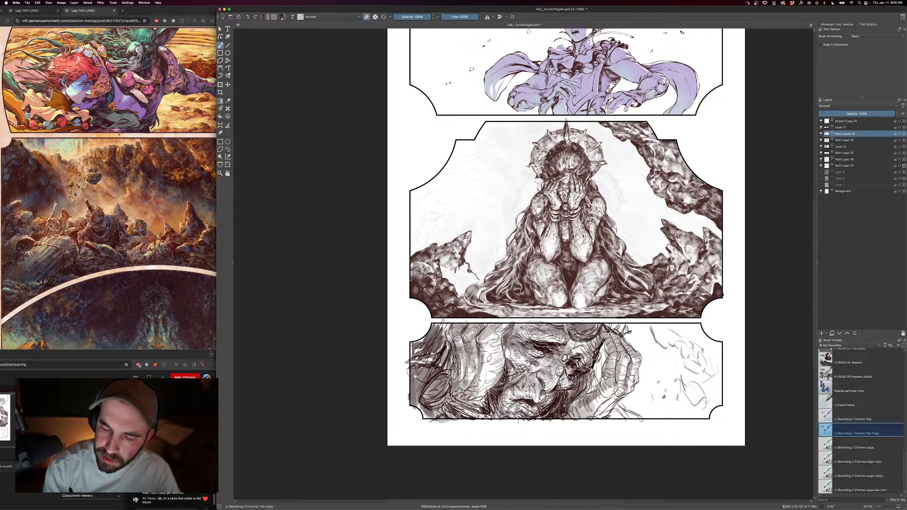
pyautogui.press('e')
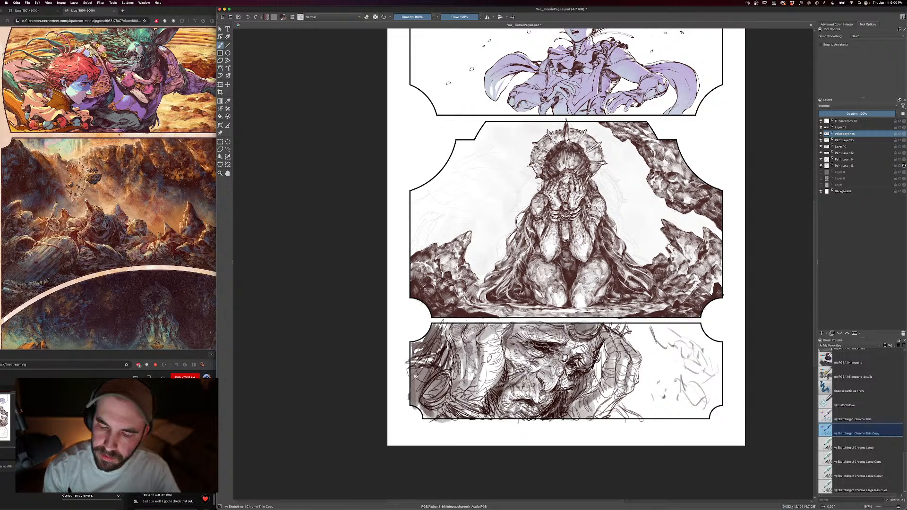
pyautogui.press('super+minus')
pyautogui.press('super+minus')
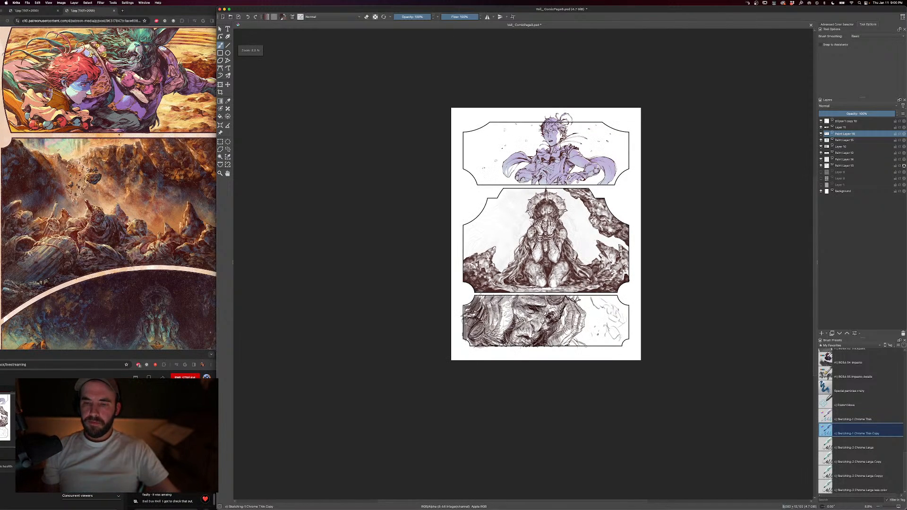
pyautogui.press('super+plus')
pyautogui.press('super+plus')
pyautogui.scroll(1, 525, 246)
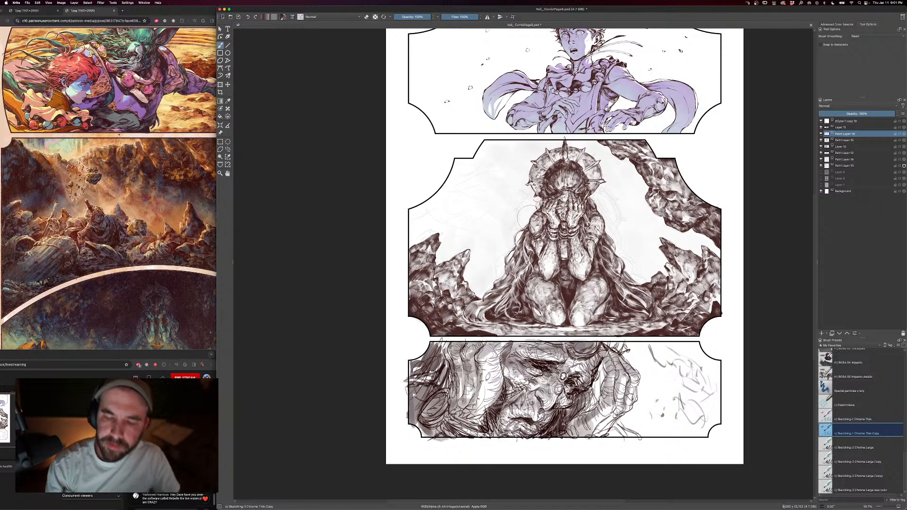
# - Draw and shade a rocky overhang in the upper-left corner of the middle panel, enlarging the brush
pyautogui.press('-')
pyautogui.press('+')
pyautogui.moveTo(680, 227); pyautogui.dragTo(664, 259)
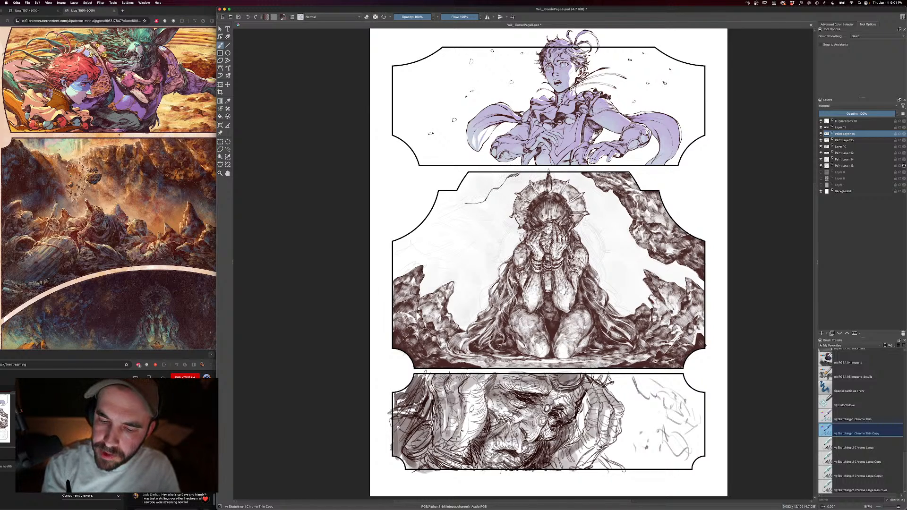
pyautogui.moveTo(467, 202); pyautogui.dragTo(451, 200)
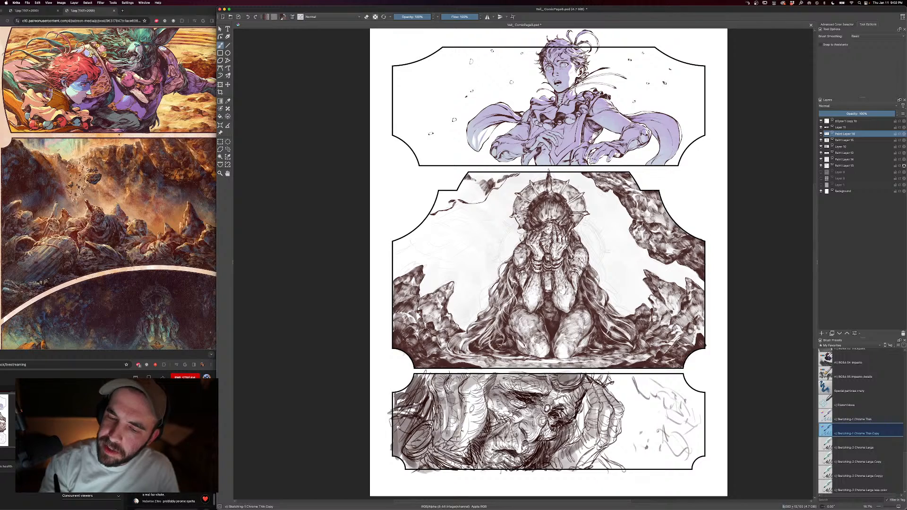
pyautogui.press(']')
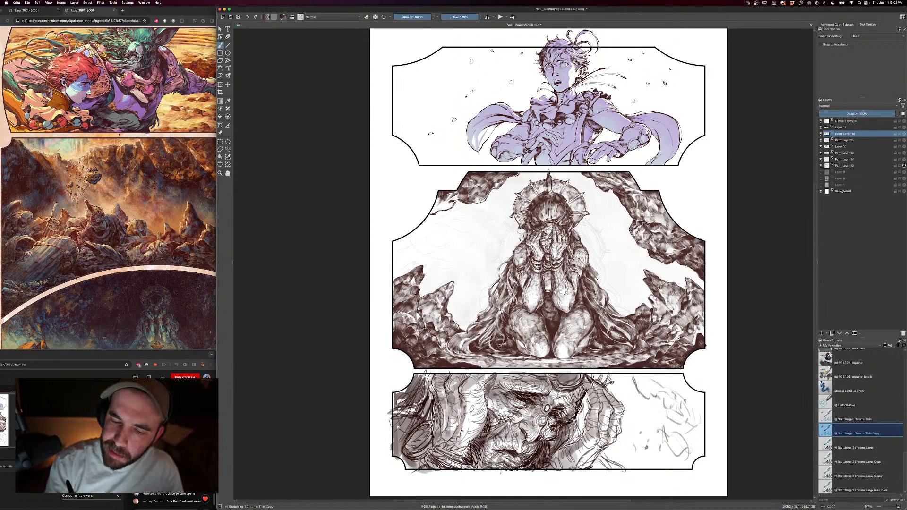
pyautogui.moveTo(437, 200)
pyautogui.mouseDown()
pyautogui.moveTo(447, 208)
pyautogui.moveTo(456, 198)
pyautogui.mouseUp()
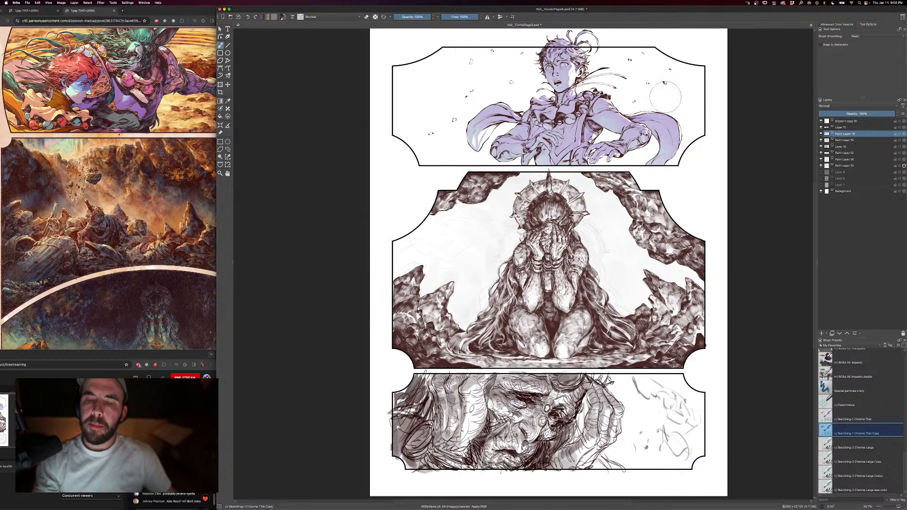
# - Extend the shaded rock wall from the overhang down the left edge of the middle panel
pyautogui.press('-')
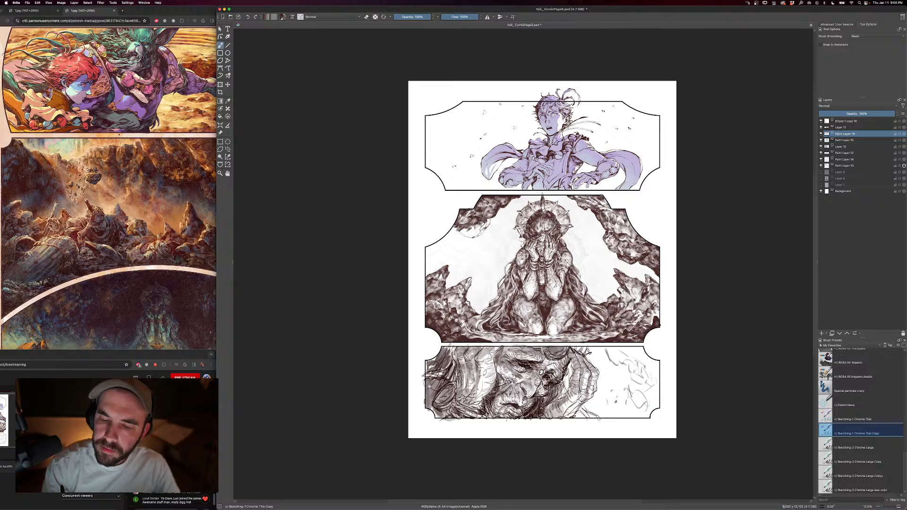
pyautogui.press('e')
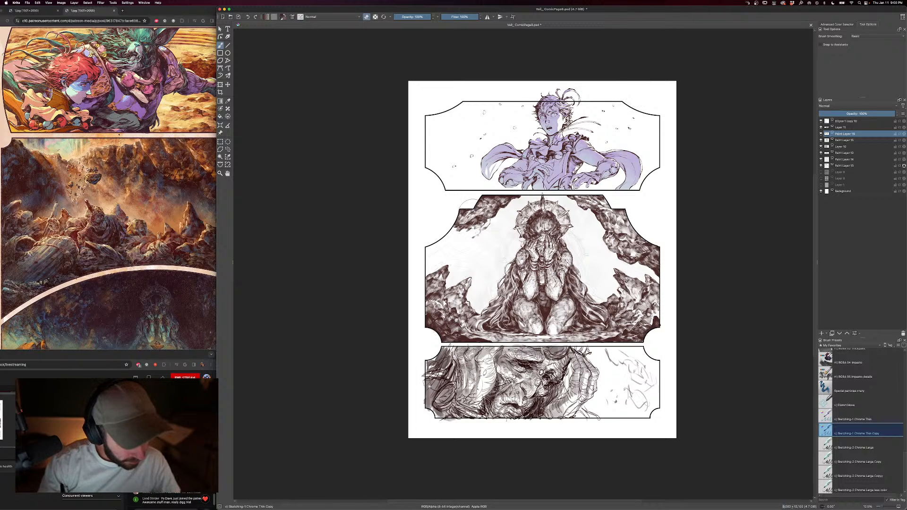
pyautogui.press('e')
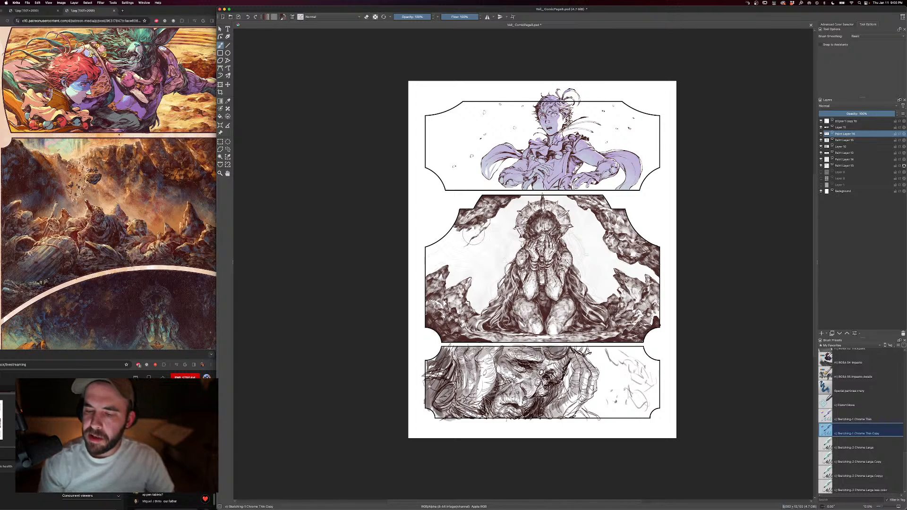
pyautogui.moveTo(473, 235)
pyautogui.mouseDown()
pyautogui.moveTo(443, 251)
pyautogui.moveTo(458, 222)
pyautogui.mouseUp()
pyautogui.press(']')
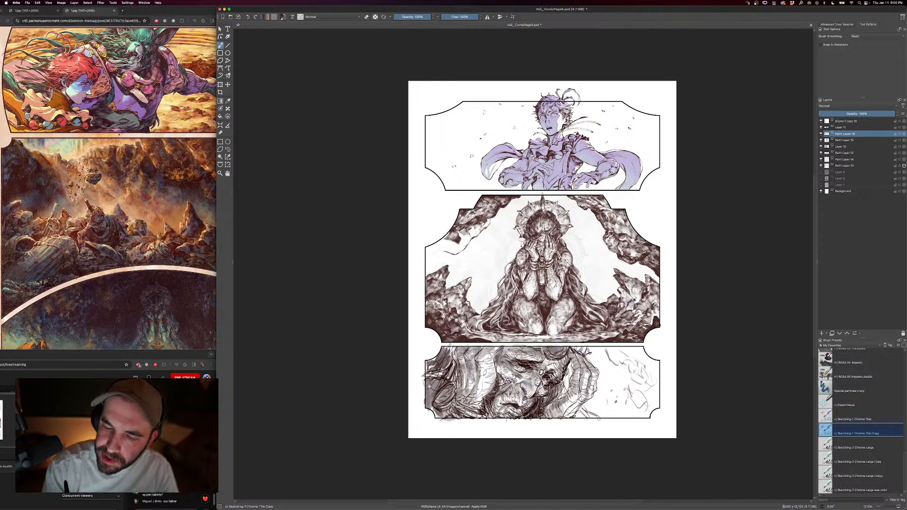
pyautogui.moveTo(466, 242)
pyautogui.mouseDown()
pyautogui.moveTo(489, 215)
pyautogui.moveTo(479, 226)
pyautogui.mouseUp()
pyautogui.hotkey('ctrl', 'z')
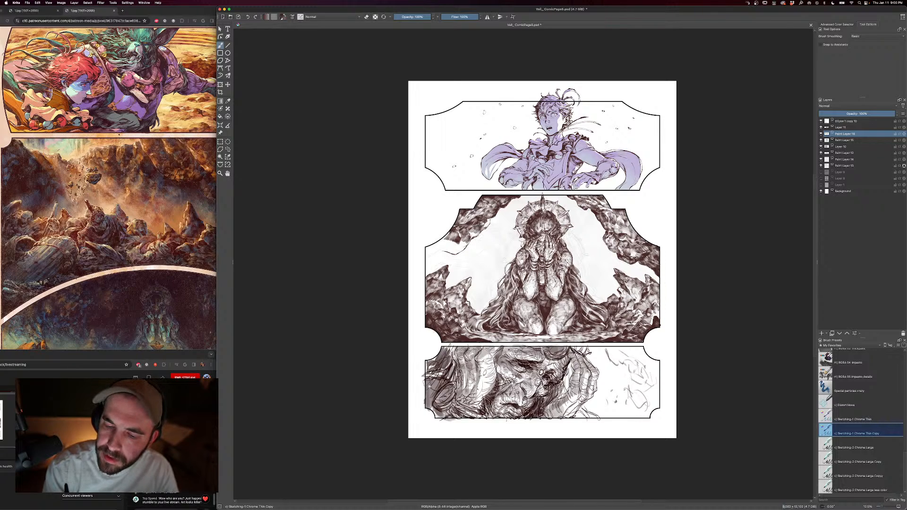
pyautogui.moveTo(457, 237); pyautogui.dragTo(466, 227)
pyautogui.moveTo(480, 234); pyautogui.dragTo(496, 216)
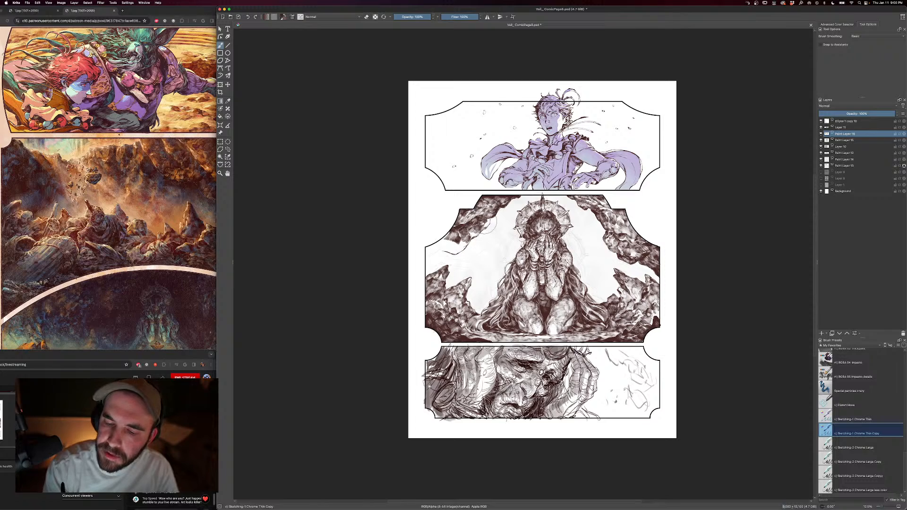
pyautogui.hotkey('ctrl', 'z')
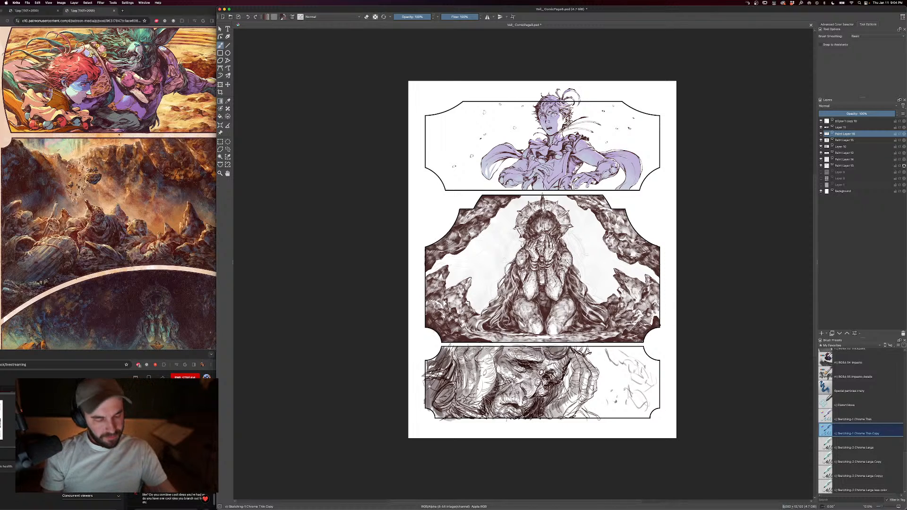
# - Hide the faint grey sketch layer behind the kneeling figure and add a new paint layer above the inked layers
pyautogui.moveTo(728, 314); pyautogui.dragTo(637, 312)
pyautogui.press('super+minus')
pyautogui.press('super+minus')
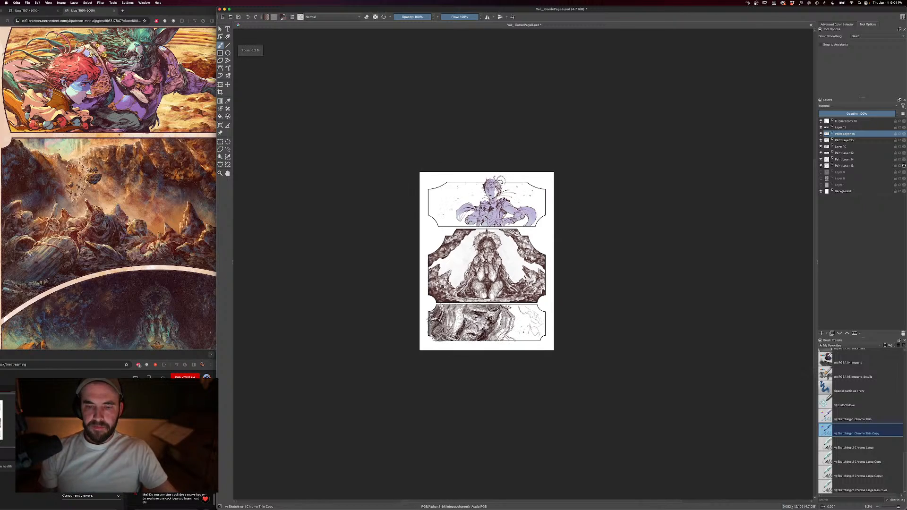
pyautogui.press('super+equal')
pyautogui.press('super+equal')
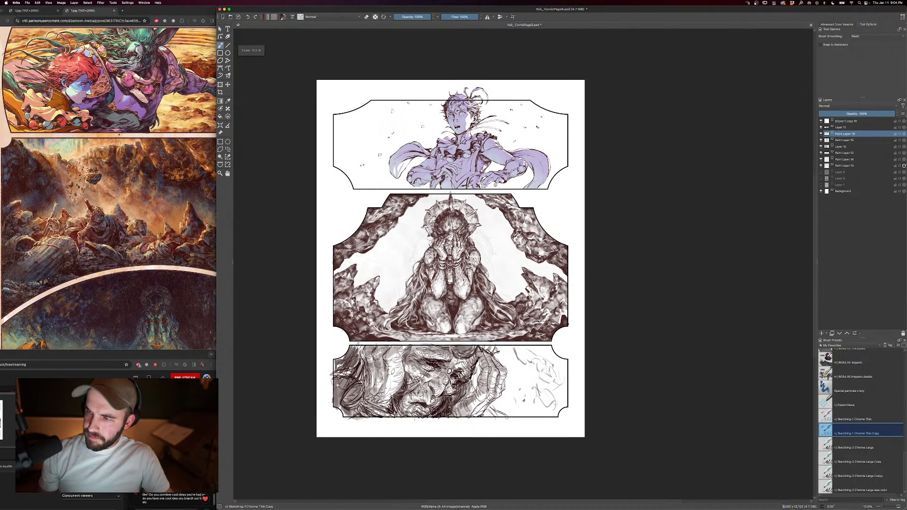
pyautogui.click(821, 146)
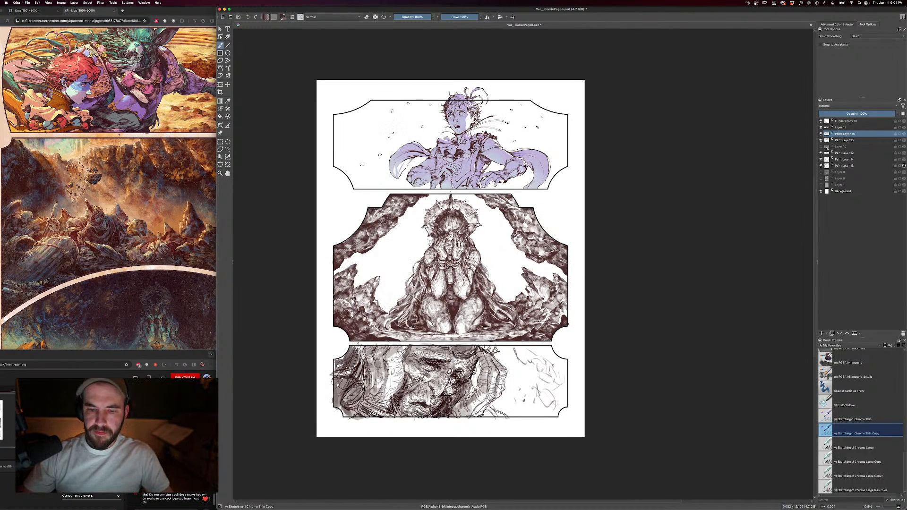
pyautogui.click(822, 333)
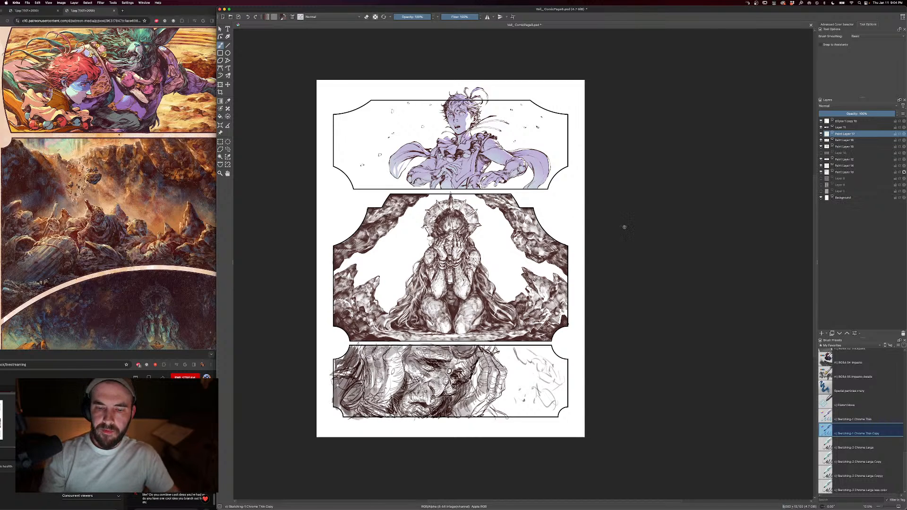
# - Paint the cave background left of the kneeling figure in solid dark brown with a large brush
pyautogui.moveTo(624, 227); pyautogui.dragTo(682, 252)
pyautogui.press(']')
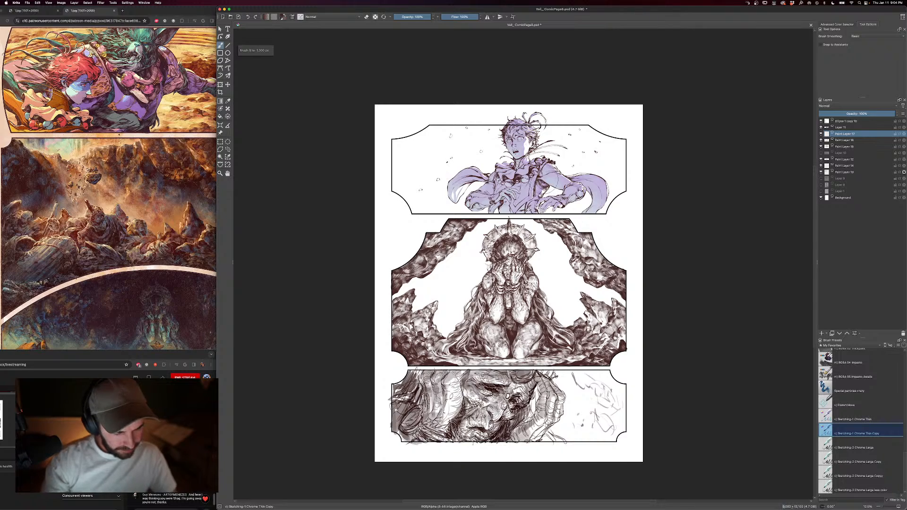
pyautogui.moveTo(507, 220)
pyautogui.mouseDown()
pyautogui.moveTo(485, 227)
pyautogui.moveTo(494, 232)
pyautogui.moveTo(475, 226)
pyautogui.moveTo(487, 242)
pyautogui.moveTo(479, 250)
pyautogui.moveTo(455, 232)
pyautogui.moveTo(487, 264)
pyautogui.moveTo(449, 259)
pyautogui.moveTo(474, 253)
pyautogui.moveTo(485, 272)
pyautogui.moveTo(453, 276)
pyautogui.moveTo(440, 255)
pyautogui.moveTo(437, 279)
pyautogui.moveTo(449, 258)
pyautogui.moveTo(466, 278)
pyautogui.moveTo(437, 255)
pyautogui.moveTo(428, 269)
pyautogui.moveTo(482, 268)
pyautogui.moveTo(475, 271)
pyautogui.moveTo(491, 260)
pyautogui.moveTo(472, 298)
pyautogui.moveTo(465, 280)
pyautogui.moveTo(397, 292)
pyautogui.moveTo(433, 296)
pyautogui.moveTo(418, 309)
pyautogui.moveTo(427, 311)
pyautogui.moveTo(439, 290)
pyautogui.moveTo(454, 302)
pyautogui.mouseUp()
pyautogui.press(']')
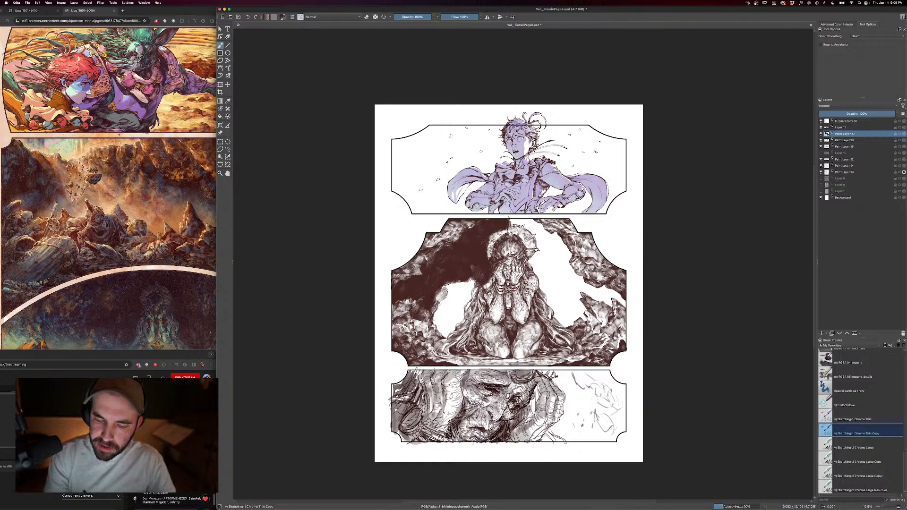
pyautogui.moveTo(475, 283)
pyautogui.mouseDown()
pyautogui.moveTo(436, 290)
pyautogui.moveTo(473, 293)
pyautogui.moveTo(444, 291)
pyautogui.moveTo(458, 317)
pyautogui.moveTo(452, 337)
pyautogui.moveTo(477, 317)
pyautogui.moveTo(433, 309)
pyautogui.moveTo(472, 330)
pyautogui.mouseUp()
# - Fill the background above and right of the kneeling figure with dark brown, covering the remaining white gap by the rocks
pyautogui.moveTo(567, 222)
pyautogui.mouseDown()
pyautogui.moveTo(588, 226)
pyautogui.moveTo(547, 240)
pyautogui.moveTo(515, 220)
pyautogui.mouseUp()
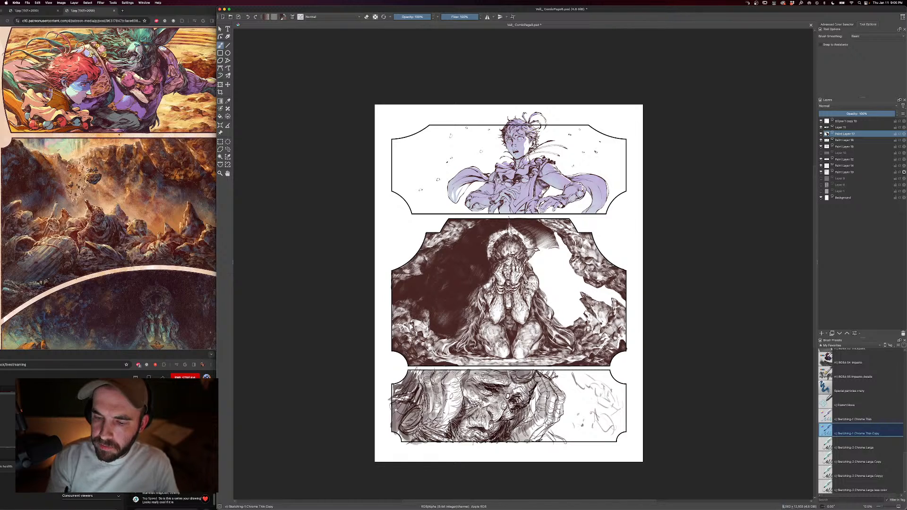
pyautogui.moveTo(563, 237)
pyautogui.mouseDown()
pyautogui.moveTo(543, 258)
pyautogui.moveTo(532, 234)
pyautogui.moveTo(562, 241)
pyautogui.moveTo(527, 265)
pyautogui.moveTo(532, 239)
pyautogui.moveTo(548, 276)
pyautogui.moveTo(539, 282)
pyautogui.moveTo(565, 245)
pyautogui.moveTo(562, 255)
pyautogui.moveTo(548, 239)
pyautogui.moveTo(567, 246)
pyautogui.moveTo(577, 232)
pyautogui.moveTo(527, 237)
pyautogui.moveTo(529, 243)
pyautogui.mouseUp()
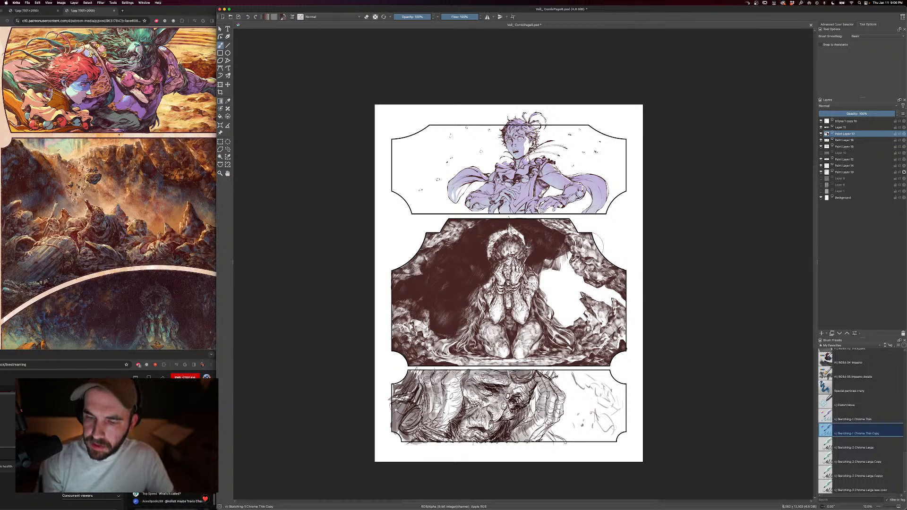
pyautogui.moveTo(664, 288); pyautogui.dragTo(626, 244)
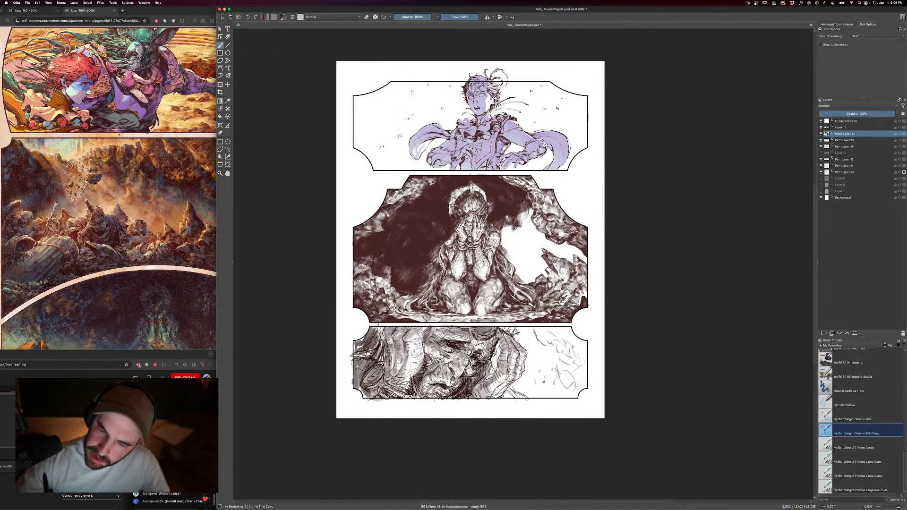
pyautogui.moveTo(515, 216)
pyautogui.mouseDown()
pyautogui.moveTo(503, 234)
pyautogui.moveTo(501, 227)
pyautogui.moveTo(510, 238)
pyautogui.moveTo(537, 207)
pyautogui.moveTo(516, 222)
pyautogui.moveTo(526, 234)
pyautogui.moveTo(501, 247)
pyautogui.moveTo(524, 247)
pyautogui.moveTo(523, 259)
pyautogui.moveTo(504, 264)
pyautogui.mouseUp()
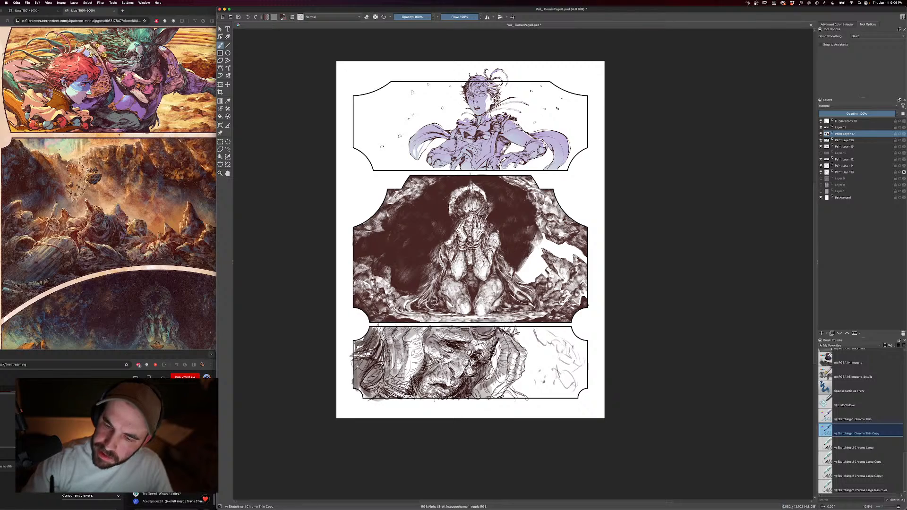
pyautogui.moveTo(541, 234)
pyautogui.mouseDown()
pyautogui.moveTo(573, 252)
pyautogui.moveTo(569, 260)
pyautogui.moveTo(580, 247)
pyautogui.mouseUp()
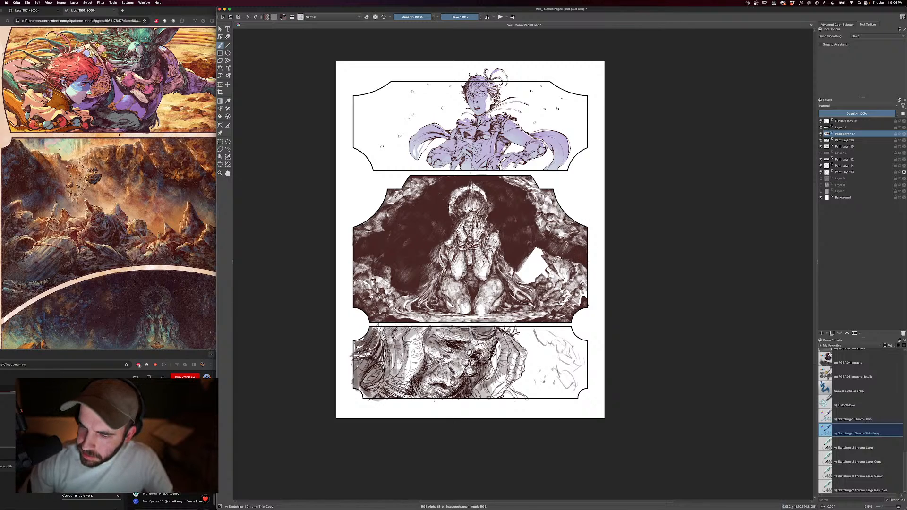
pyautogui.moveTo(544, 265)
pyautogui.mouseDown()
pyautogui.moveTo(536, 252)
pyautogui.moveTo(549, 273)
pyautogui.moveTo(519, 262)
pyautogui.moveTo(518, 274)
pyautogui.moveTo(534, 281)
pyautogui.moveTo(549, 258)
pyautogui.moveTo(537, 284)
pyautogui.moveTo(559, 283)
pyautogui.mouseUp()
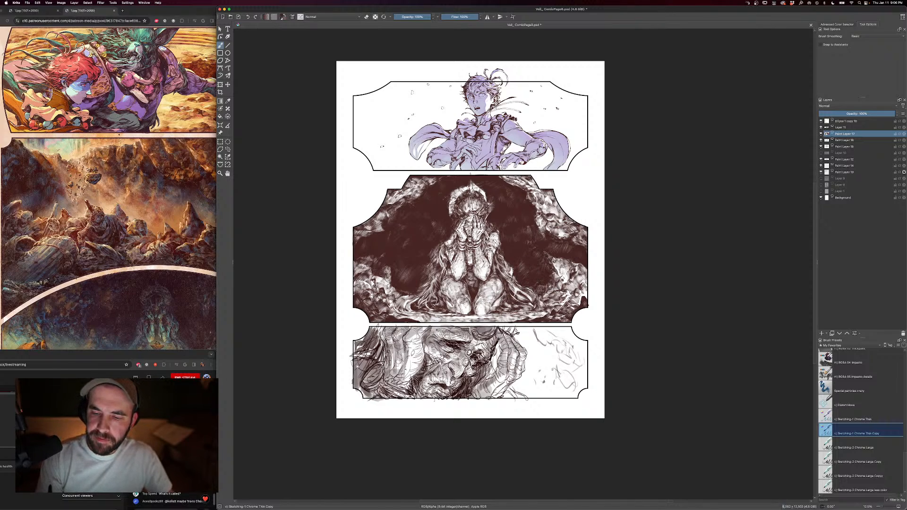
# - Compare the middle panel with and without the dark background layer, and check the whole page from a distance
pyautogui.click(820, 135)
pyautogui.click(820, 135)
pyautogui.click(821, 135)
pyautogui.click(820, 135)
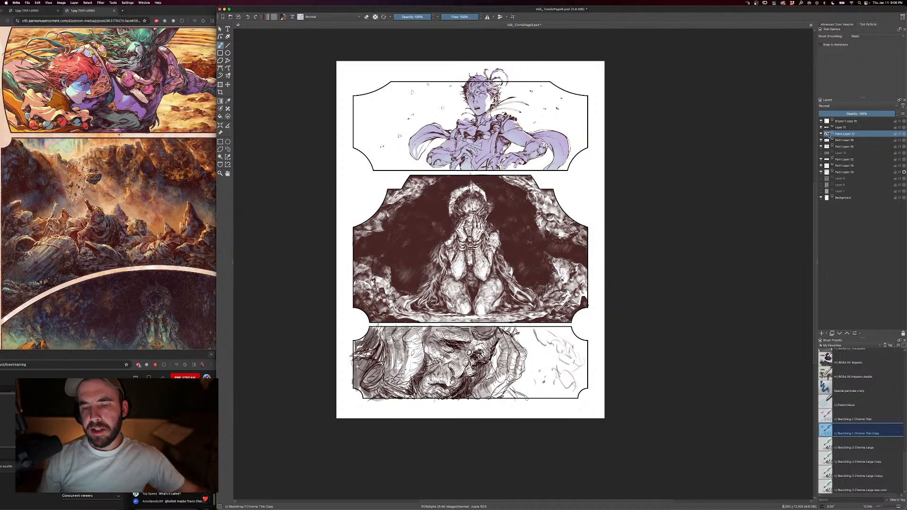
pyautogui.press('-')
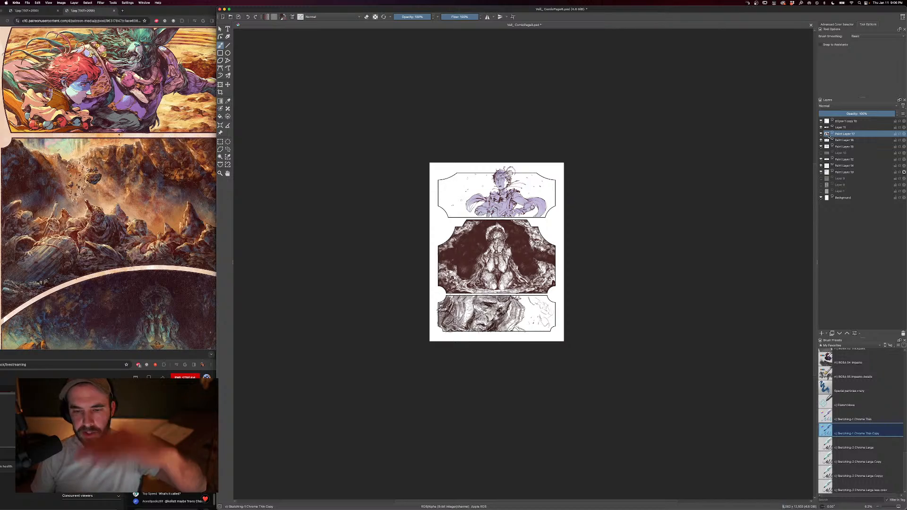
pyautogui.press('+')
pyautogui.press('+')
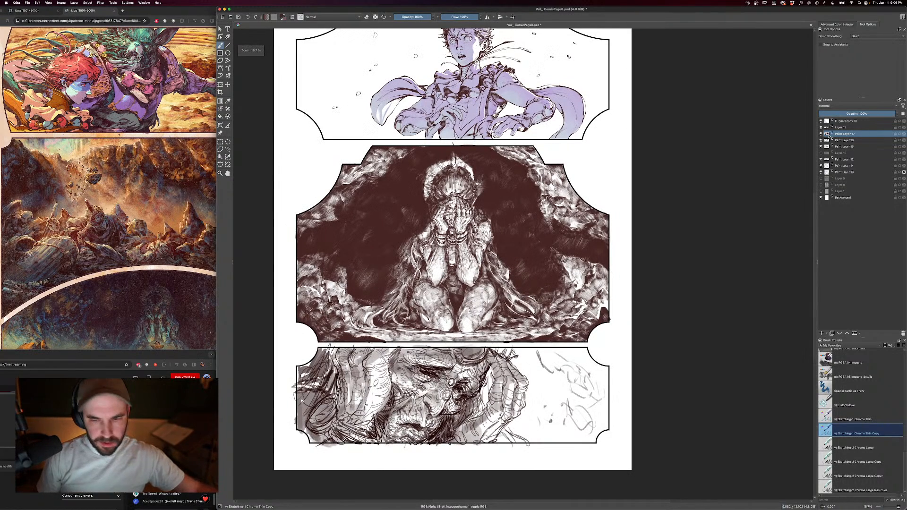
pyautogui.moveTo(633, 325); pyautogui.dragTo(670, 298)
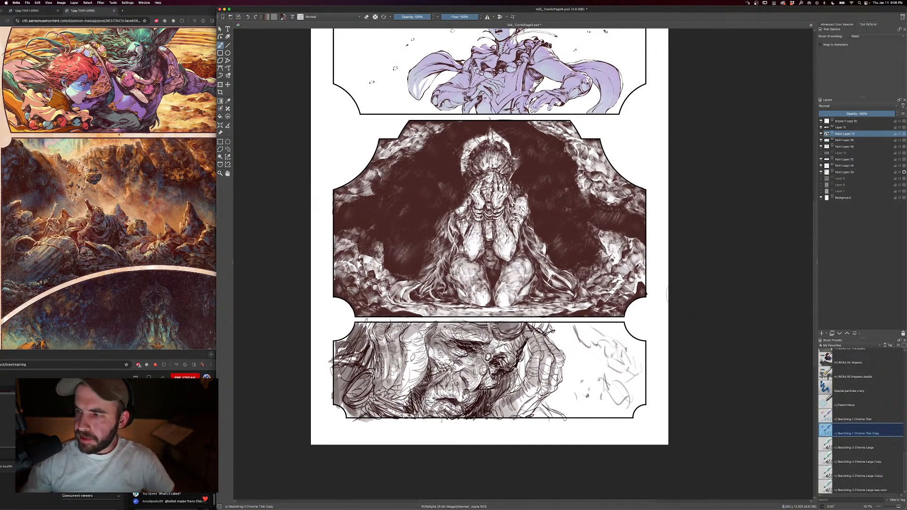
# - Hide the dark background and rock layers, and lower the kneeling figure layer's opacity until it is faint
pyautogui.click(821, 134)
pyautogui.click(822, 141)
pyautogui.click(822, 147)
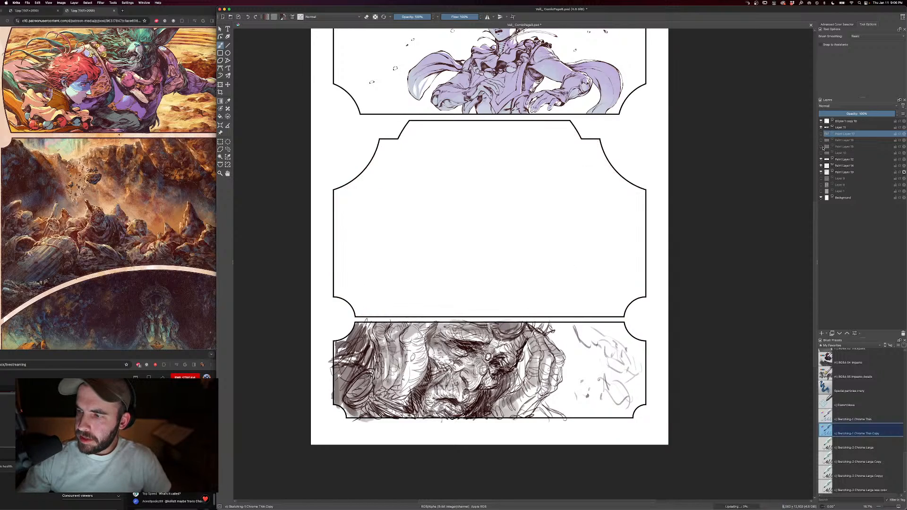
pyautogui.click(822, 148)
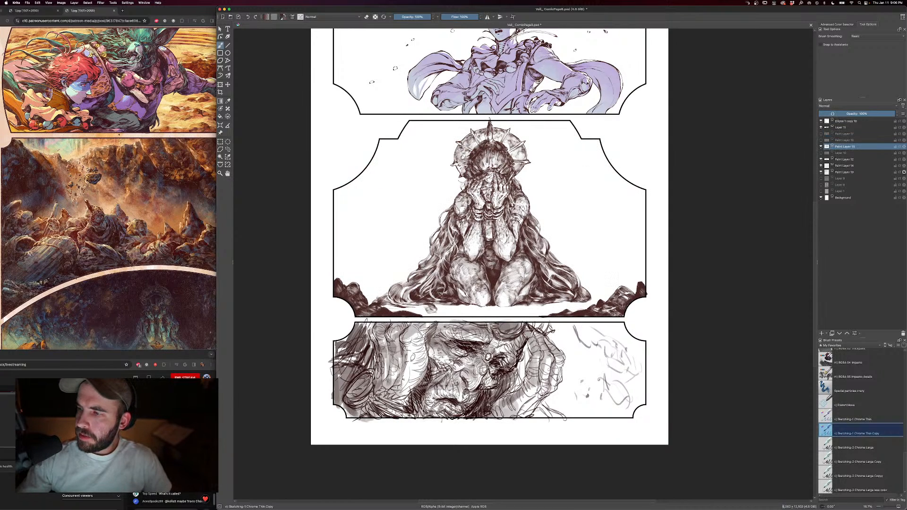
pyautogui.click(833, 113)
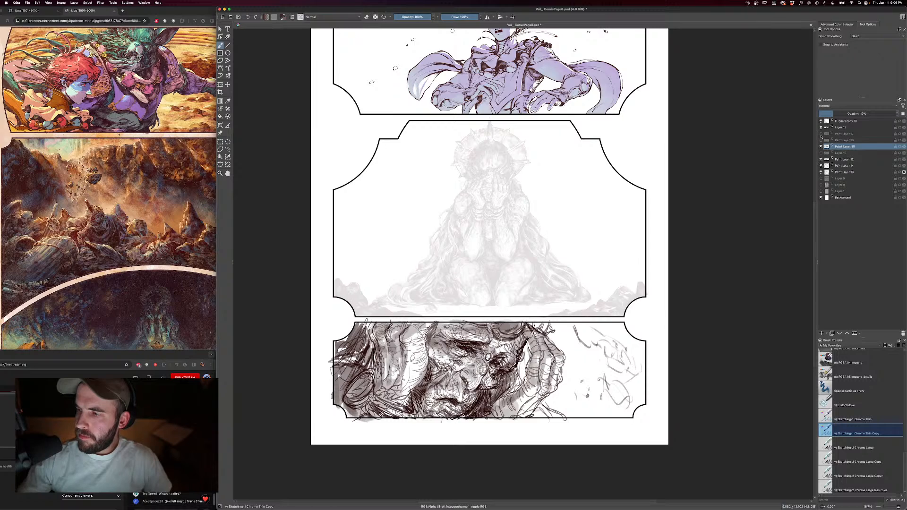
pyautogui.click(822, 134)
pyautogui.click(821, 135)
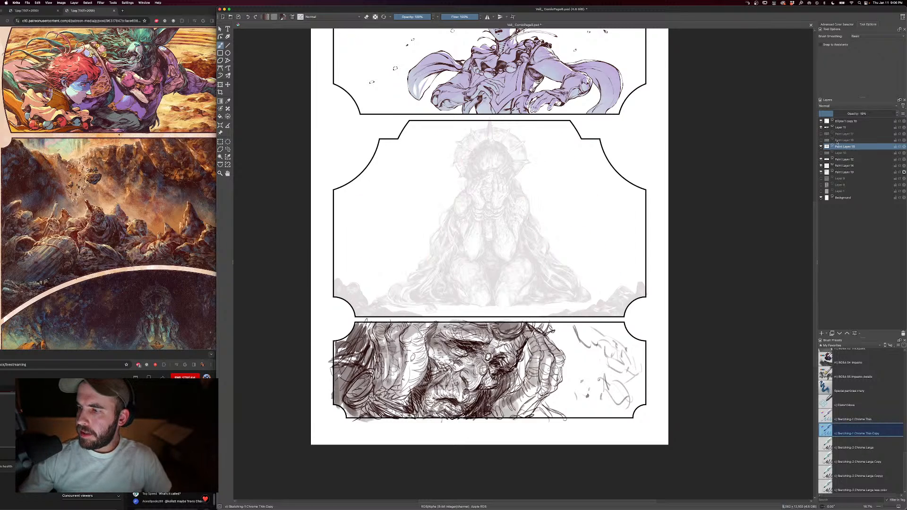
# - Show the rough sketch layer that holds the two tiny standing figures at the kneeling figure's feet
pyautogui.click(822, 179)
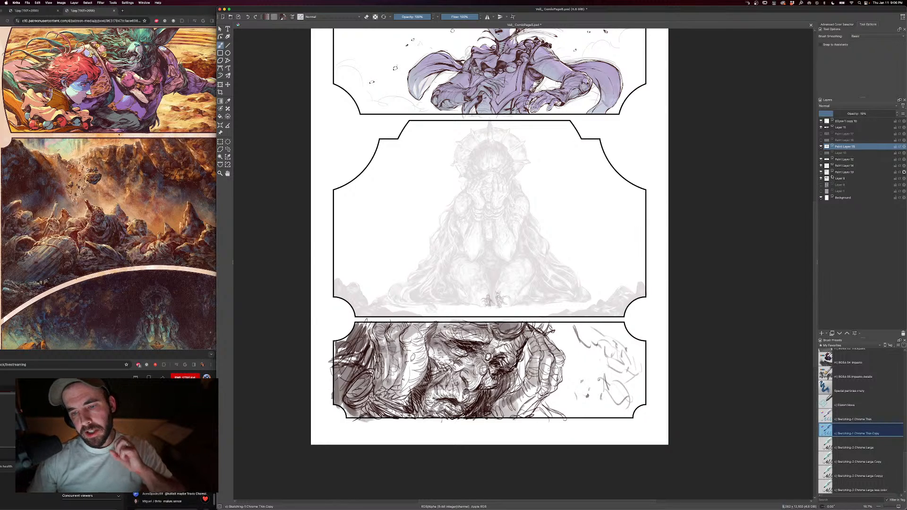
pyautogui.moveTo(832, 176)
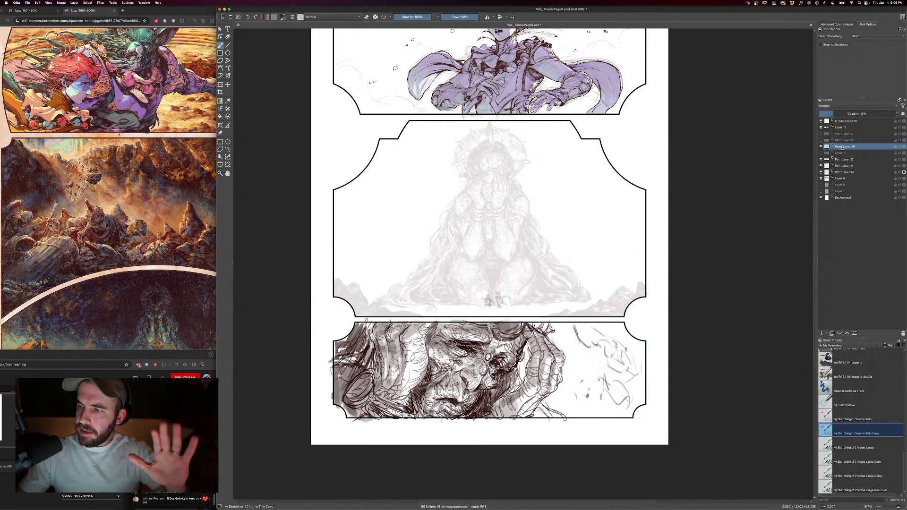
# - Compare the panel with the background and rock layers shown, and restore the kneeling figure layer to 100% opacity
pyautogui.click(821, 133)
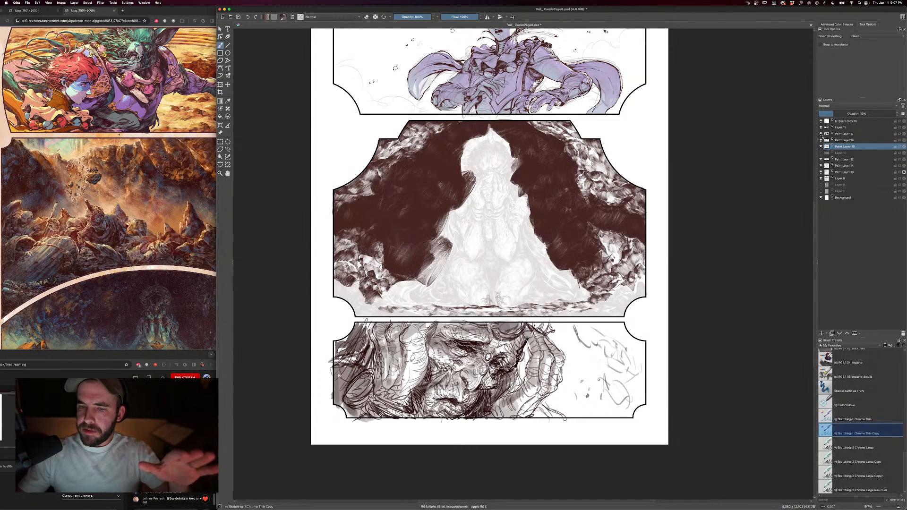
pyautogui.click(821, 134)
pyautogui.click(821, 153)
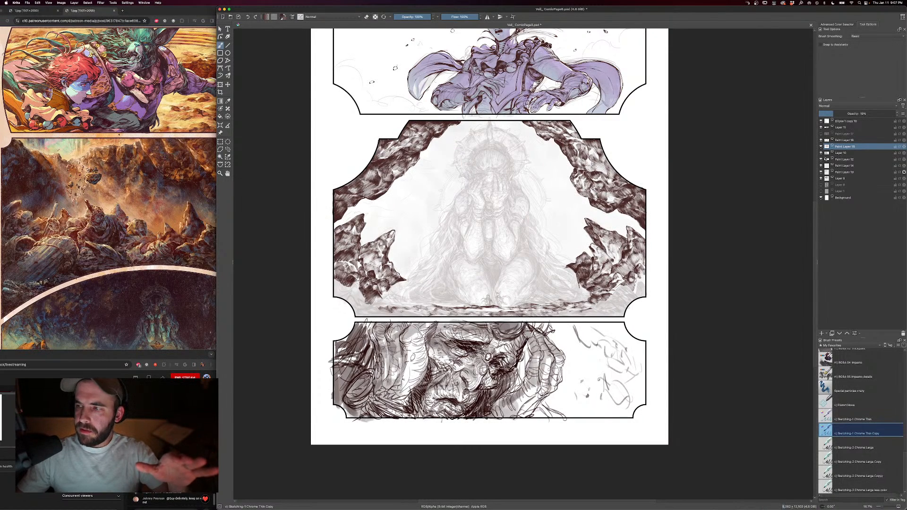
pyautogui.click(821, 153)
pyautogui.moveTo(846, 114); pyautogui.dragTo(901, 115)
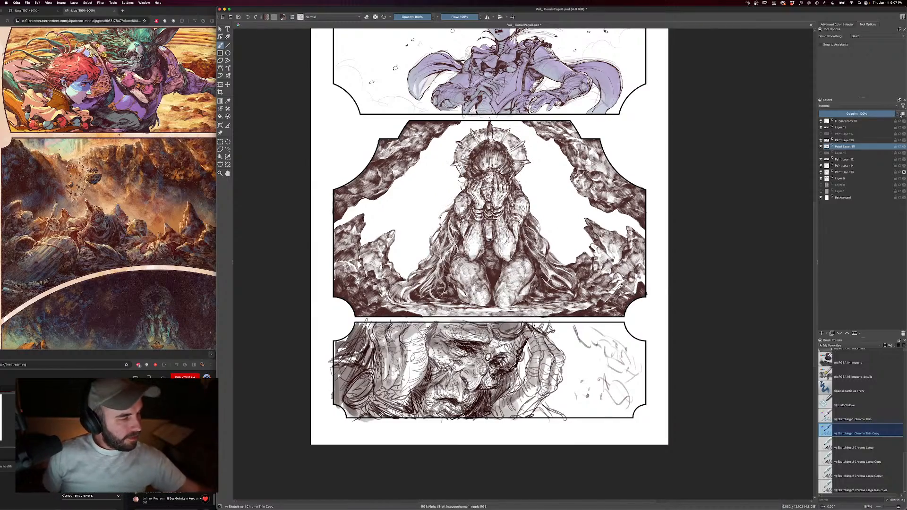
pyautogui.press('+')
pyautogui.press('+')
pyautogui.moveTo(498, 283); pyautogui.dragTo(555, 353)
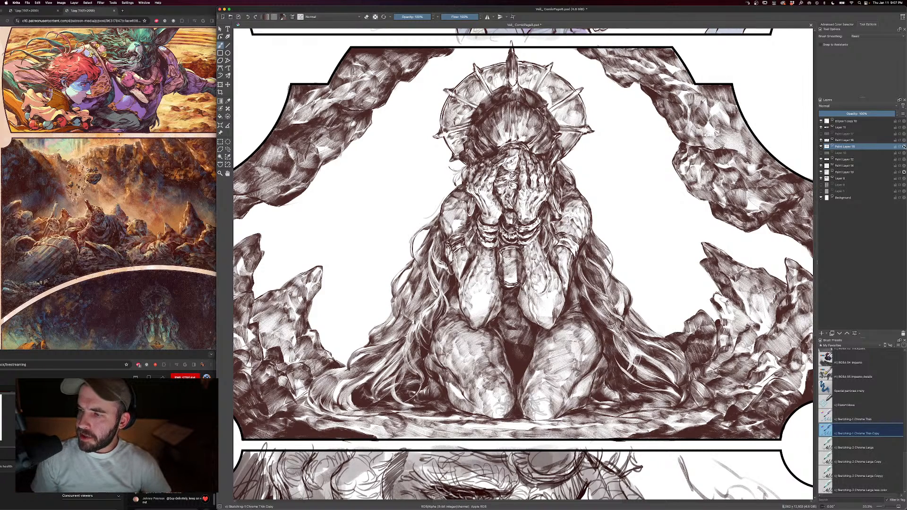
# - Try painting a light red over the kneeling figure's bracelets and forearms, and undo it
pyautogui.press(']')
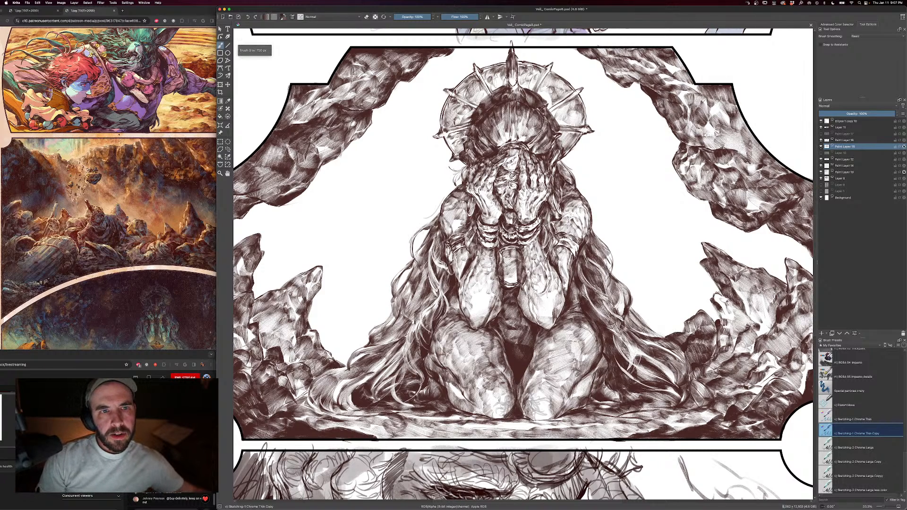
pyautogui.rightClick(561, 256)
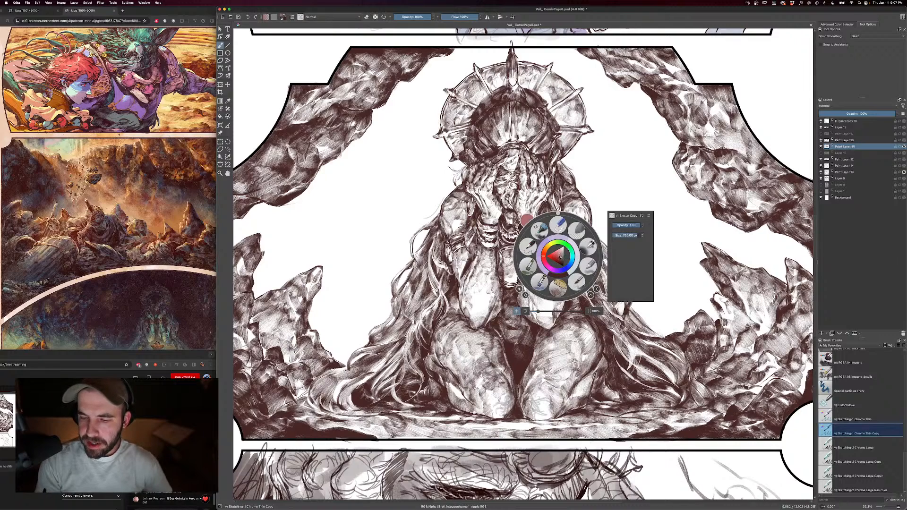
pyautogui.moveTo(559, 256); pyautogui.dragTo(556, 256)
pyautogui.click(573, 198)
pyautogui.moveTo(548, 203)
pyautogui.mouseDown()
pyautogui.moveTo(541, 211)
pyautogui.moveTo(555, 266)
pyautogui.moveTo(525, 222)
pyautogui.moveTo(515, 248)
pyautogui.moveTo(508, 220)
pyautogui.moveTo(482, 236)
pyautogui.moveTo(508, 260)
pyautogui.moveTo(515, 211)
pyautogui.moveTo(480, 236)
pyautogui.moveTo(510, 288)
pyautogui.mouseUp()
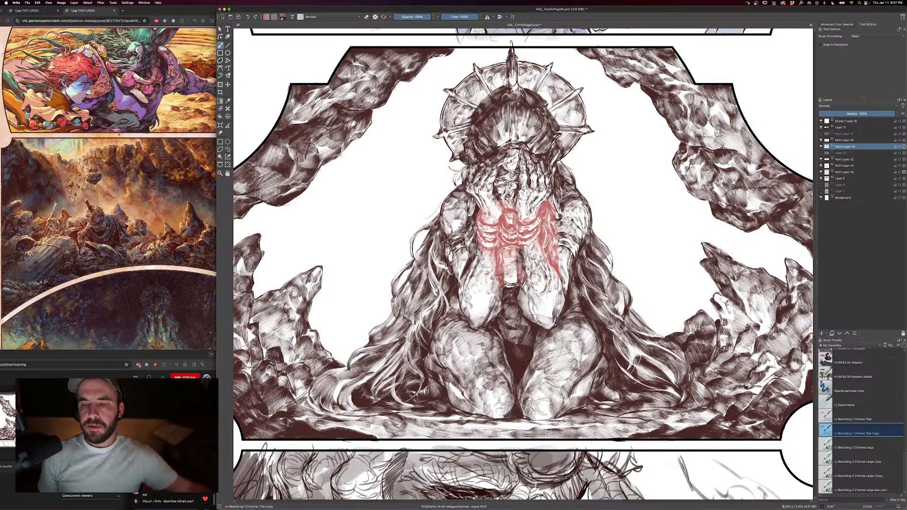
pyautogui.press('ctrl')
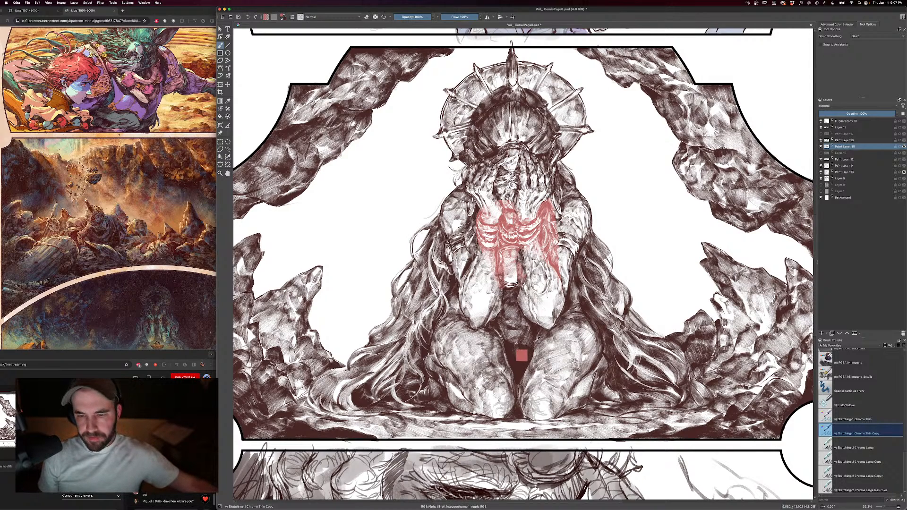
pyautogui.hotkey('ctrl', 'z')
pyautogui.hotkey('ctrl', 'z')
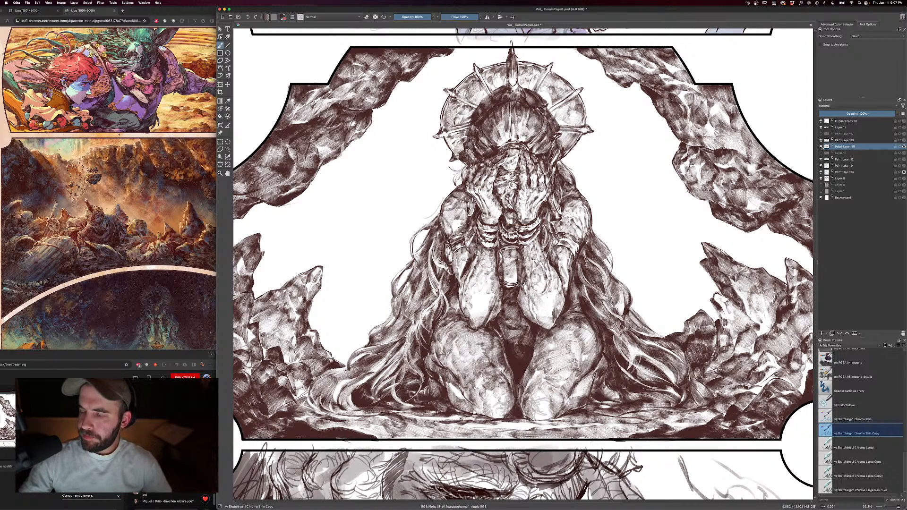
# - Fade the kneeling figure layer to a low opacity and hide the rock layer, leaving the tiny figures' sketch readable
pyautogui.moveTo(840, 115); pyautogui.dragTo(829, 114)
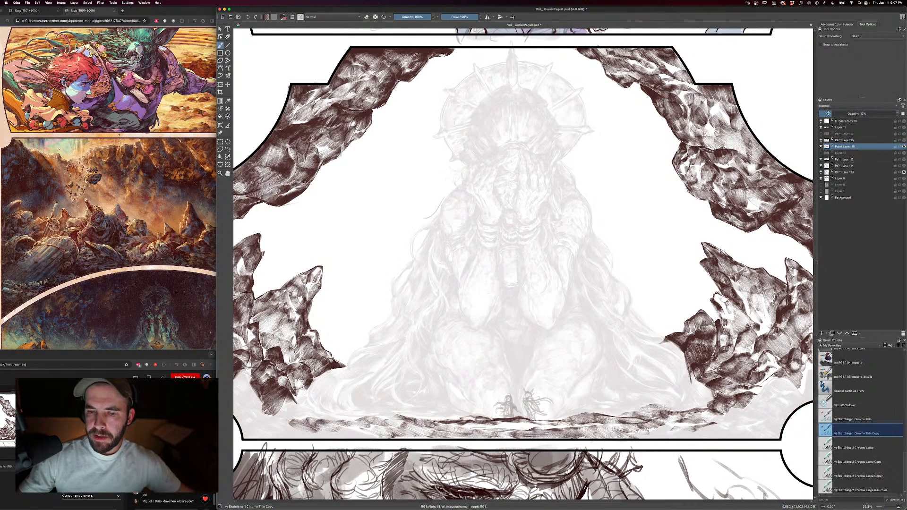
pyautogui.click(821, 140)
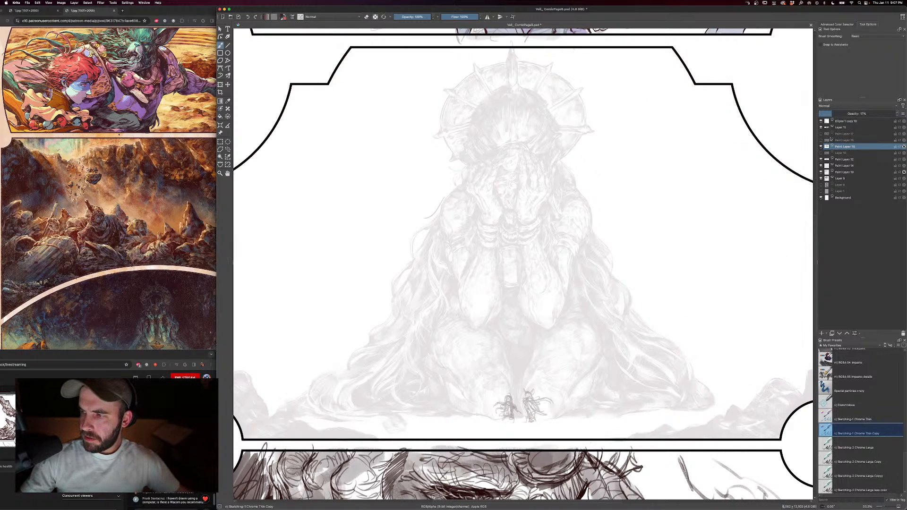
pyautogui.click(821, 128)
pyautogui.click(821, 128)
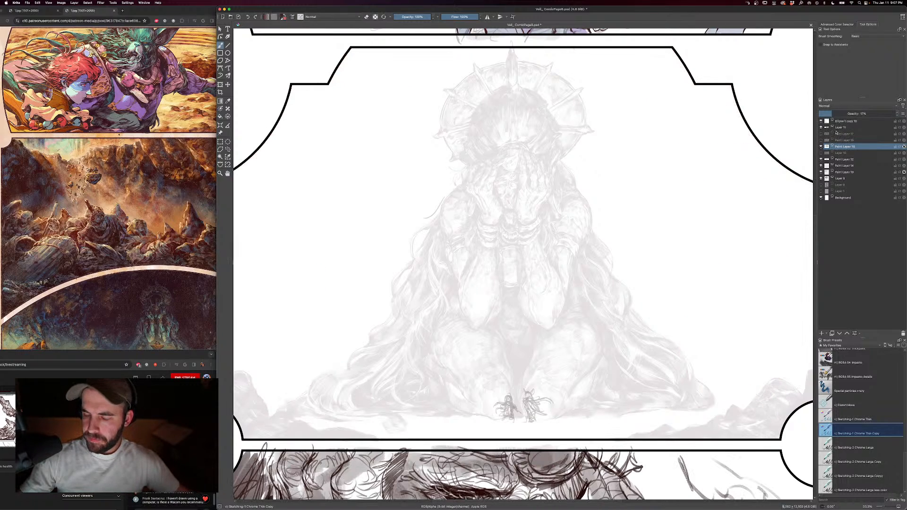
# - Add a new paint layer above the faint kneeling figure layer and shrink the brush for inking the tiny figures
pyautogui.click(823, 333)
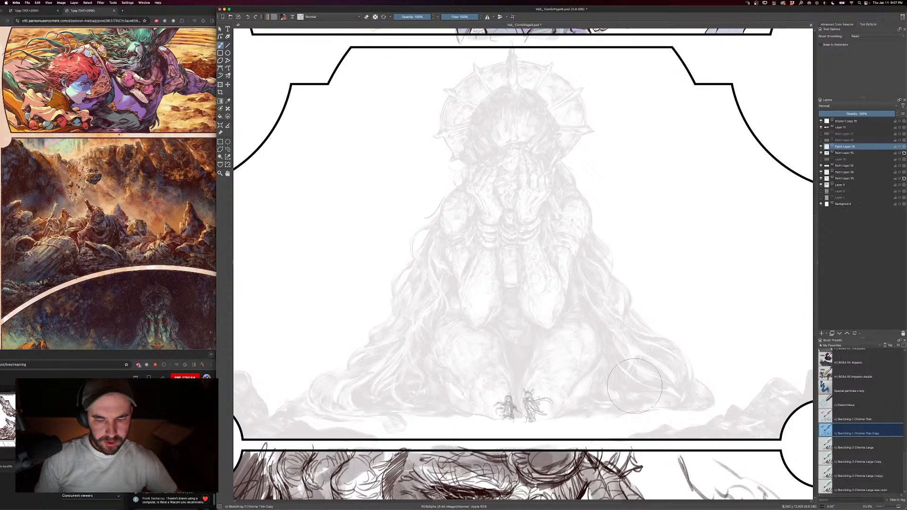
pyautogui.moveTo(631, 388); pyautogui.dragTo(595, 270)
pyautogui.press('super+plus')
pyautogui.press('[')
pyautogui.press('[')
pyautogui.press('[')
pyautogui.press('[')
pyautogui.press('[')
pyautogui.press('[')
pyautogui.press('[')
pyautogui.press('[')
pyautogui.press('[')
pyautogui.press('[')
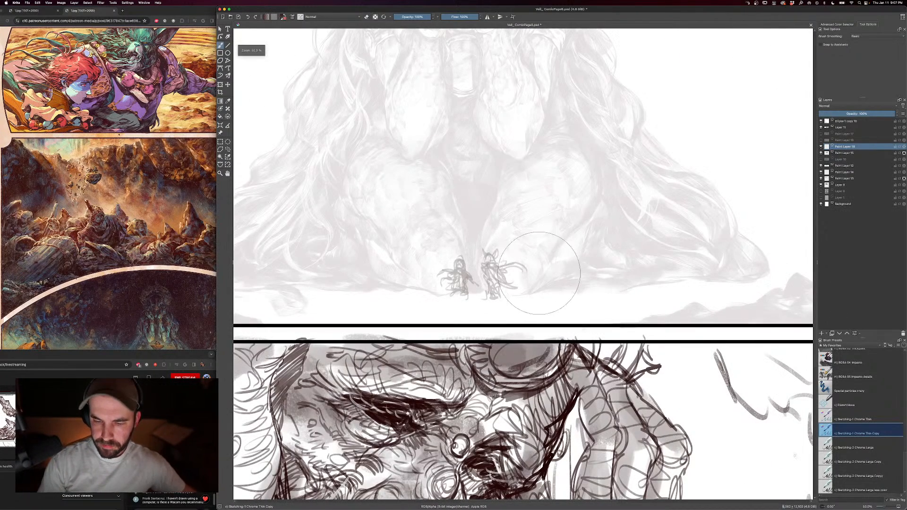
pyautogui.moveTo(552, 313); pyautogui.dragTo(579, 255)
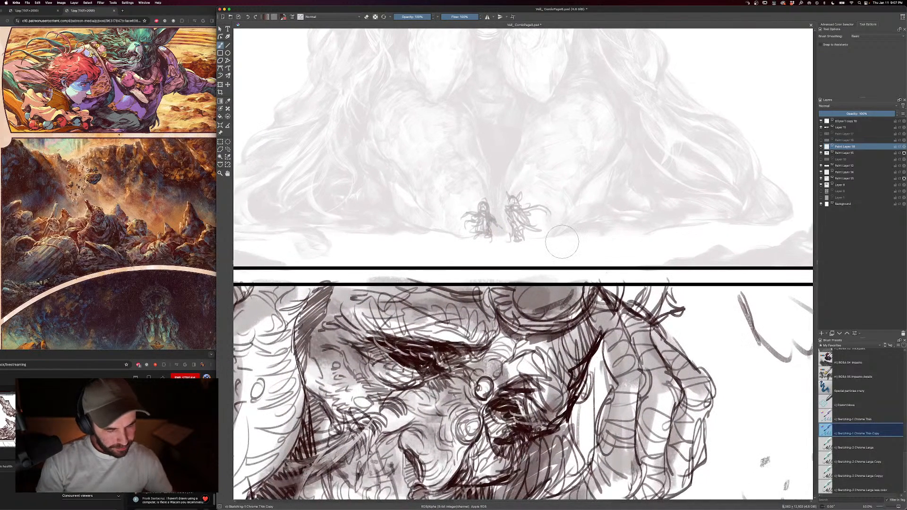
pyautogui.press('[')
pyautogui.press('[')
pyautogui.press('[')
pyautogui.press('[')
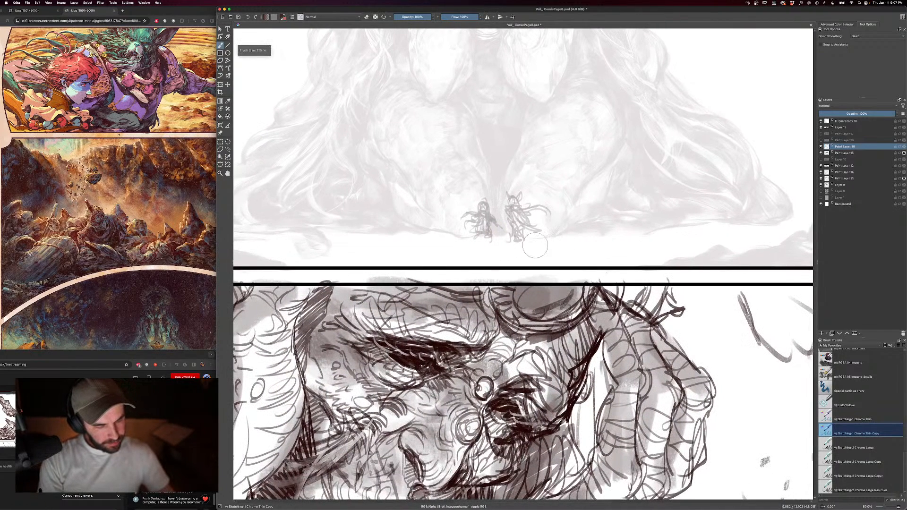
pyautogui.press('[')
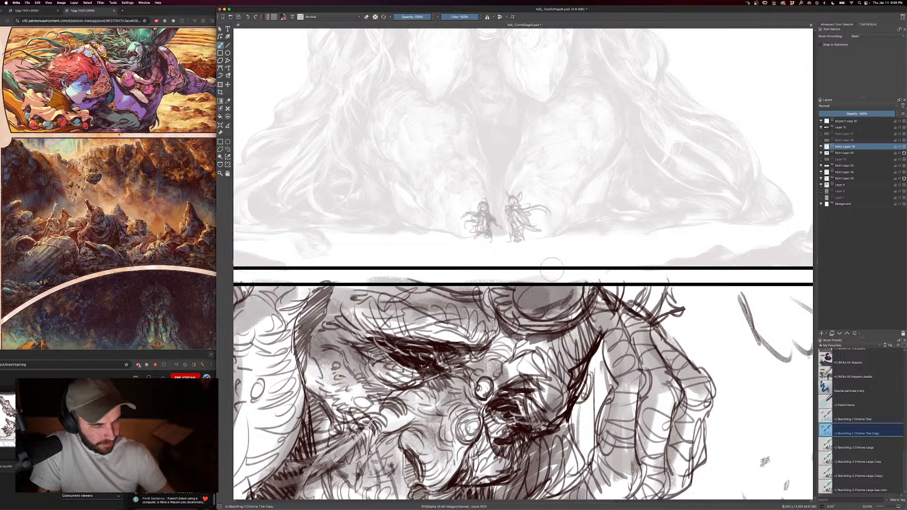
# - Ink the head and the outstretched, curved shoulder shapes of the left tiny figure over the rough sketch
pyautogui.moveTo(551, 264); pyautogui.dragTo(589, 254)
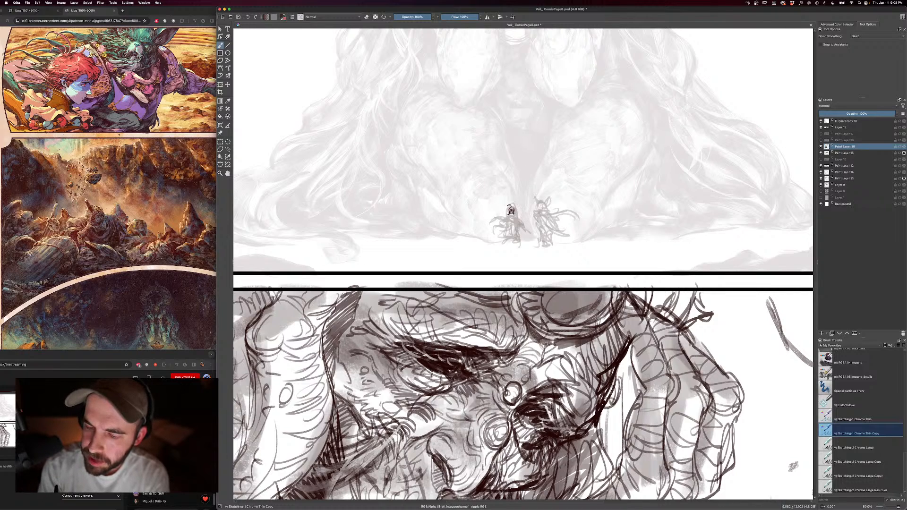
pyautogui.moveTo(502, 212); pyautogui.dragTo(490, 221)
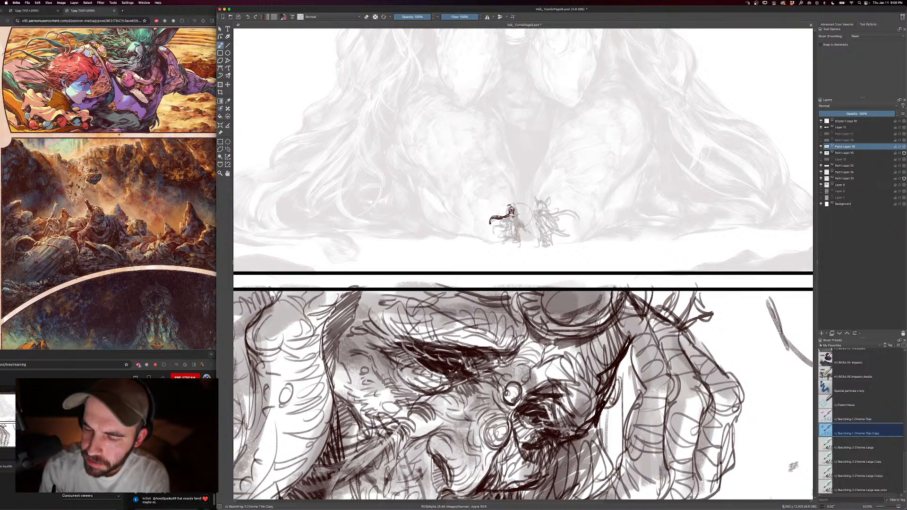
pyautogui.moveTo(513, 215); pyautogui.dragTo(527, 218)
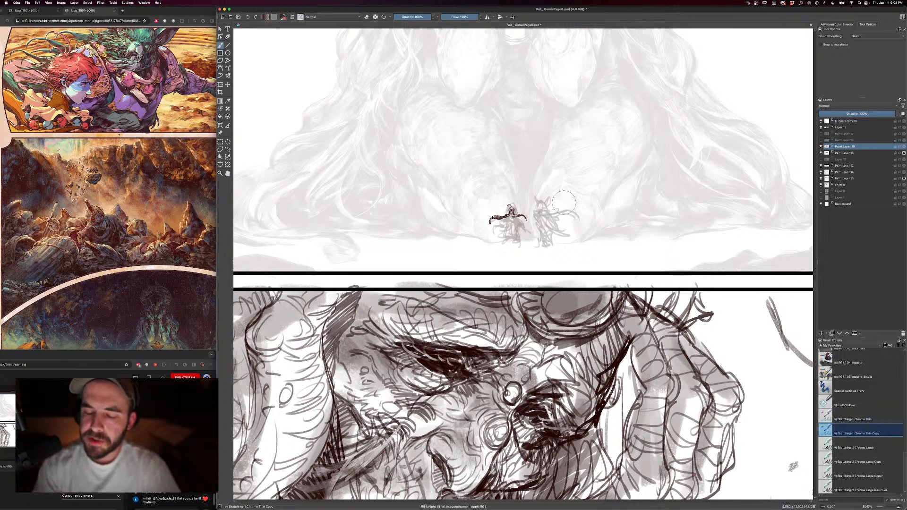
pyautogui.press('[')
pyautogui.press('e')
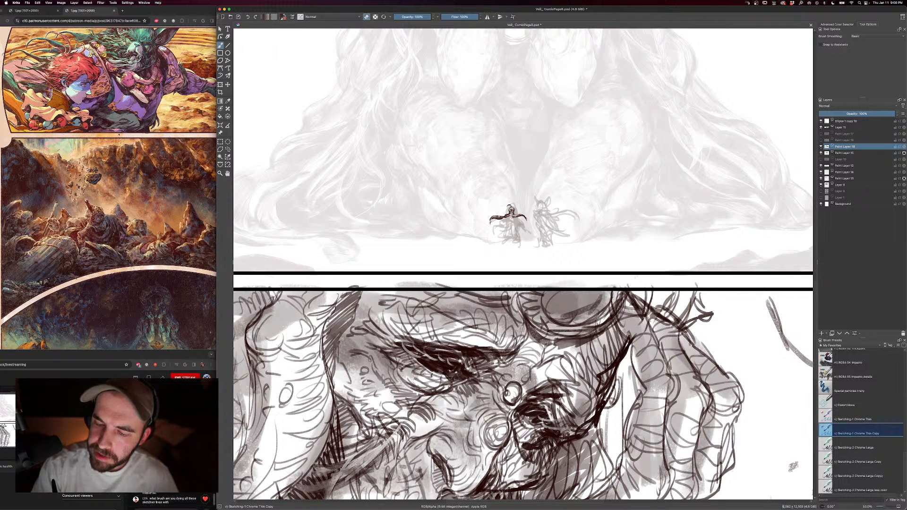
pyautogui.press('e')
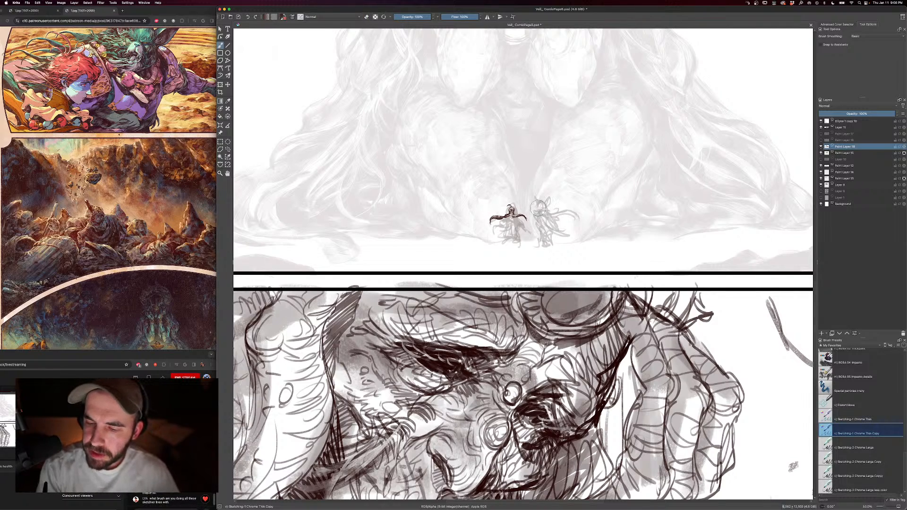
# - Ink the left tiny figure's torso, trailing cloth strands and legs, cleaning up the lines with the eraser
pyautogui.press('e')
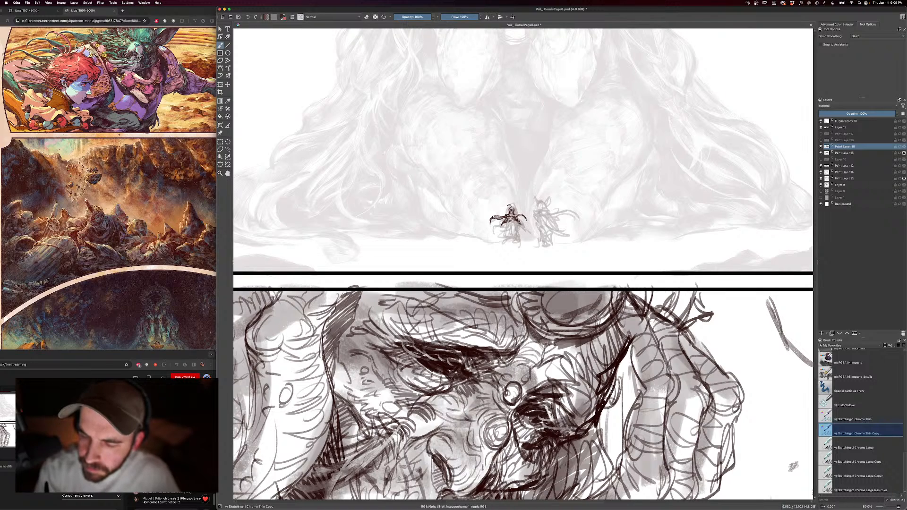
pyautogui.press('e')
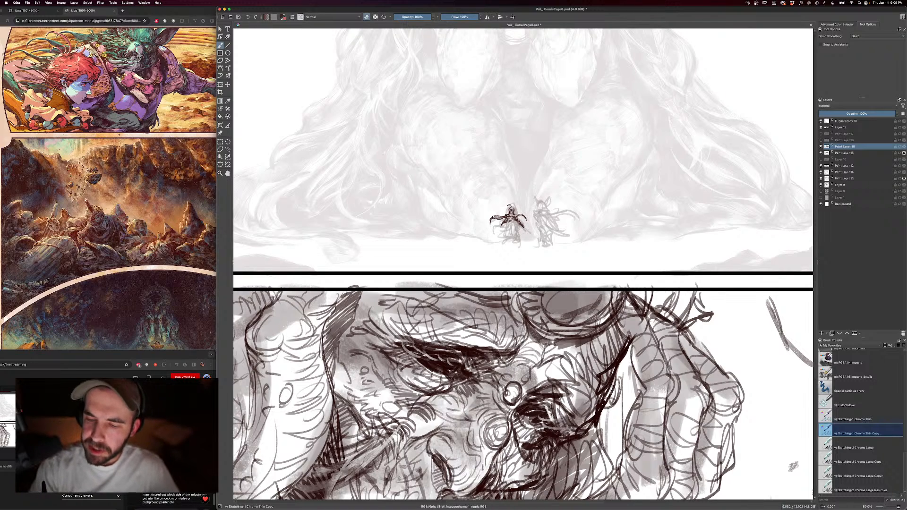
pyautogui.press('e')
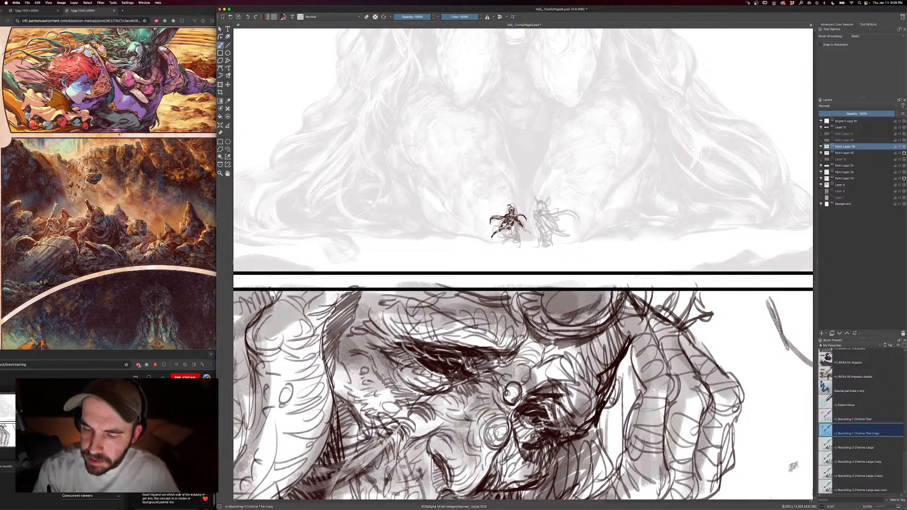
pyautogui.moveTo(511, 229); pyautogui.dragTo(500, 244)
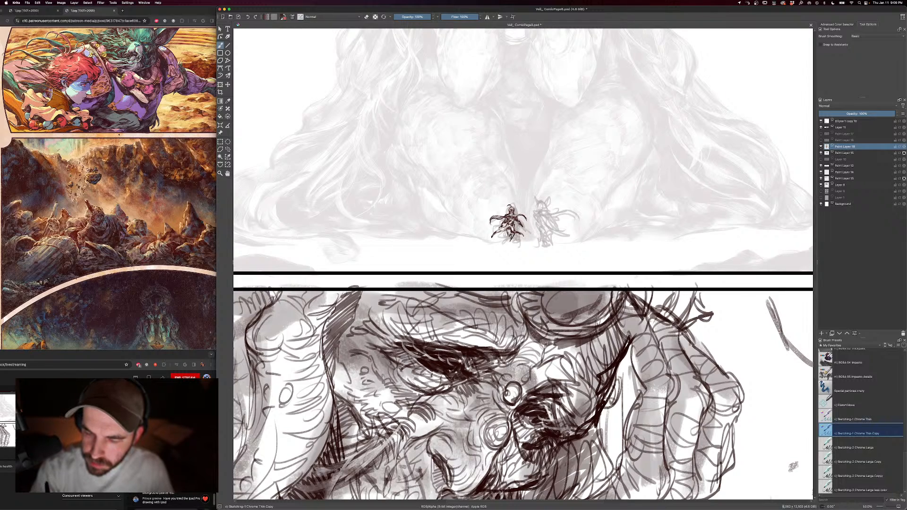
pyautogui.moveTo(523, 228); pyautogui.dragTo(527, 242)
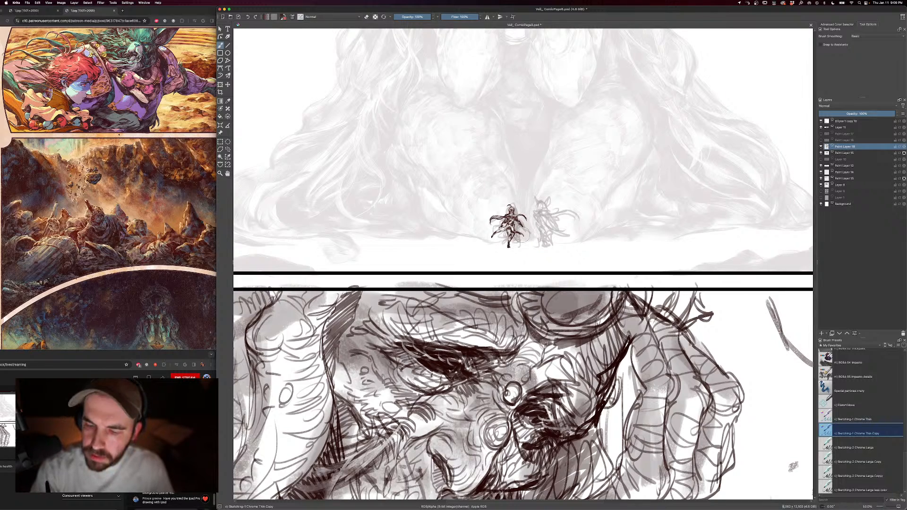
pyautogui.press('e')
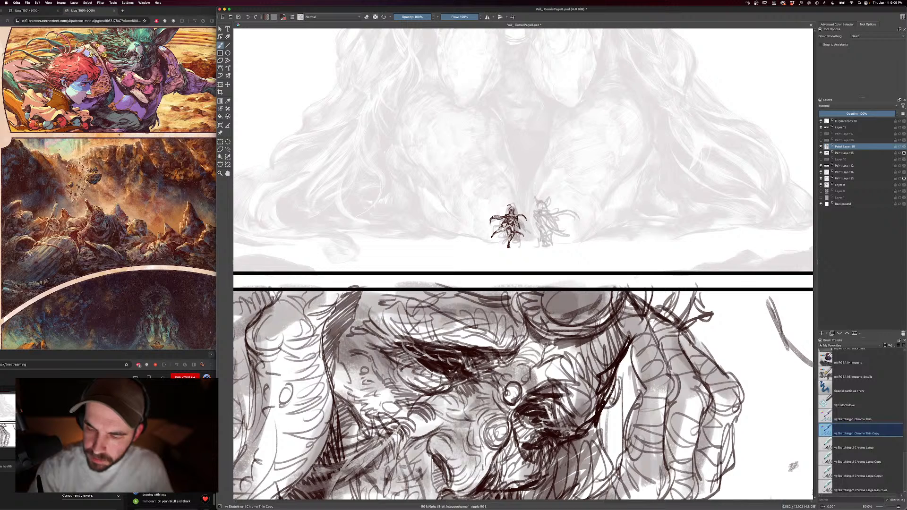
# - Clean up the left tiny figure's feet and ink the horned figure beside it in dark brown
pyautogui.press('super+minus')
pyautogui.press('super+minus')
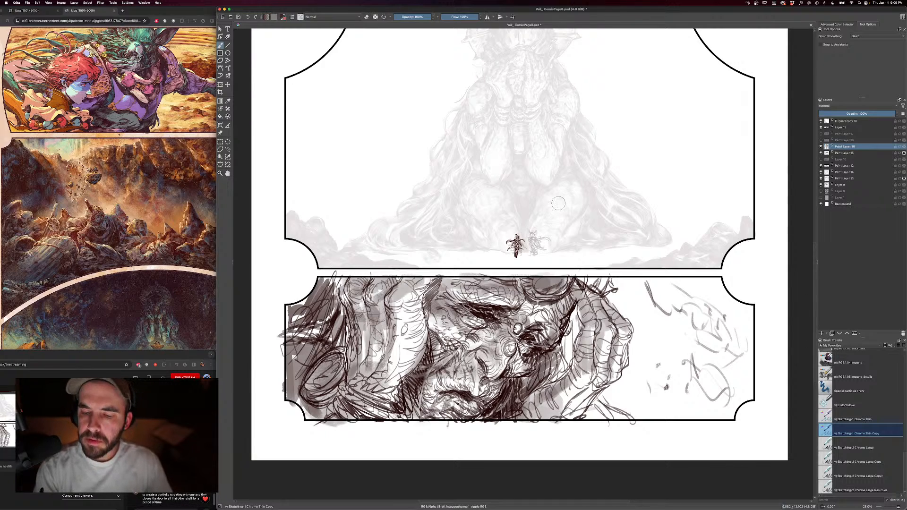
pyautogui.press('e')
pyautogui.moveTo(518, 257); pyautogui.dragTo(515, 260)
pyautogui.press('e')
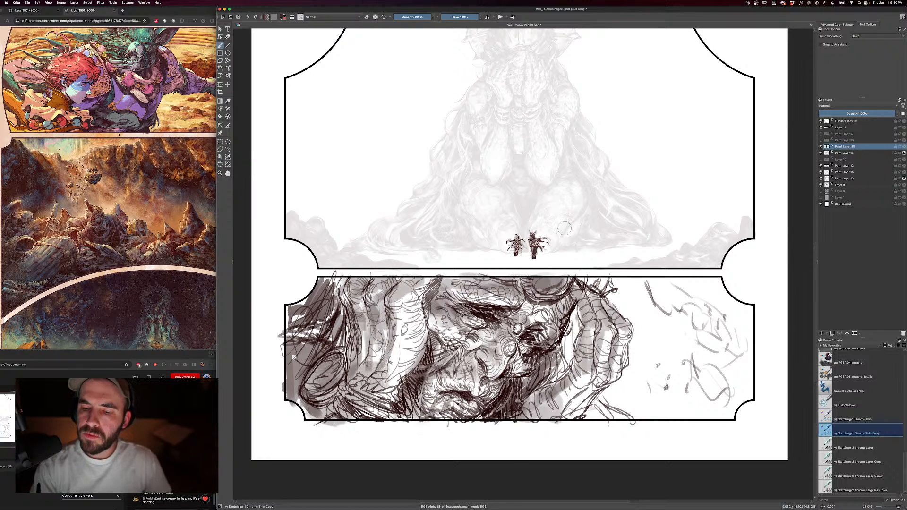
# - Check the whole page, comparing it with and without the kneeling figure layer and the tiny figures layer
pyautogui.scroll(-3, 564, 228)
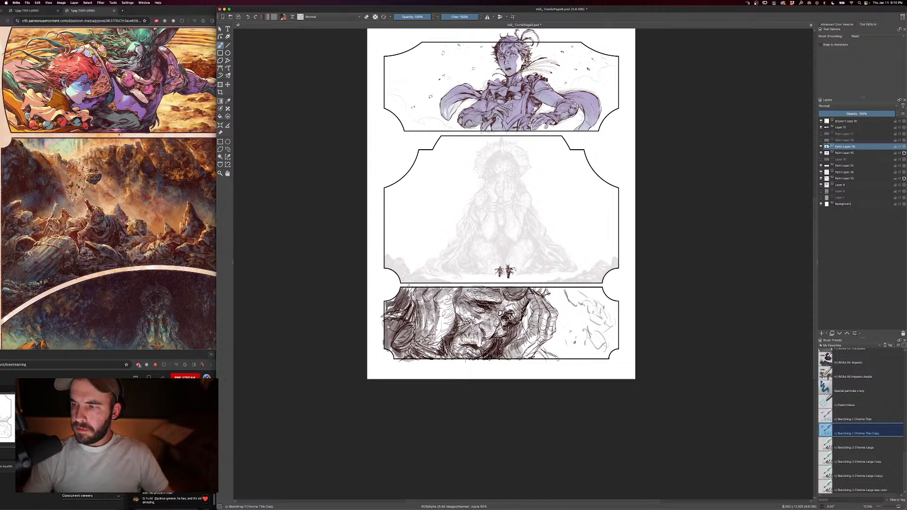
pyautogui.click(822, 153)
pyautogui.click(822, 153)
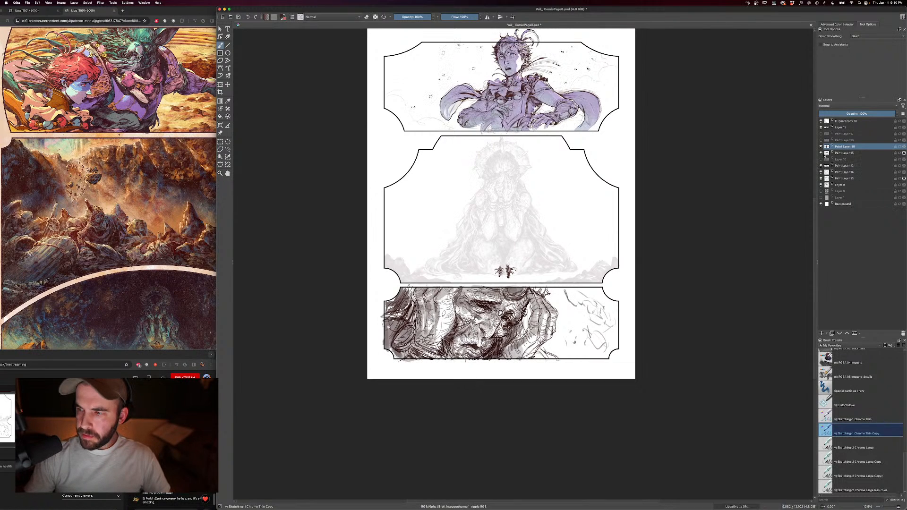
pyautogui.click(821, 147)
pyautogui.click(821, 147)
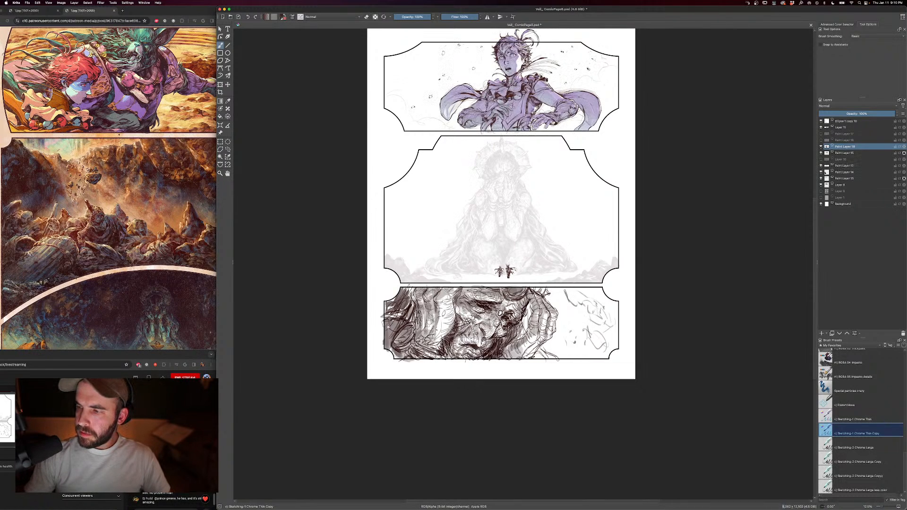
# - Briefly hide and show individual layers to check which hold the top panel's ink lines, its purple fill and the kneeling figure
pyautogui.click(821, 186)
pyautogui.click(821, 185)
pyautogui.click(821, 172)
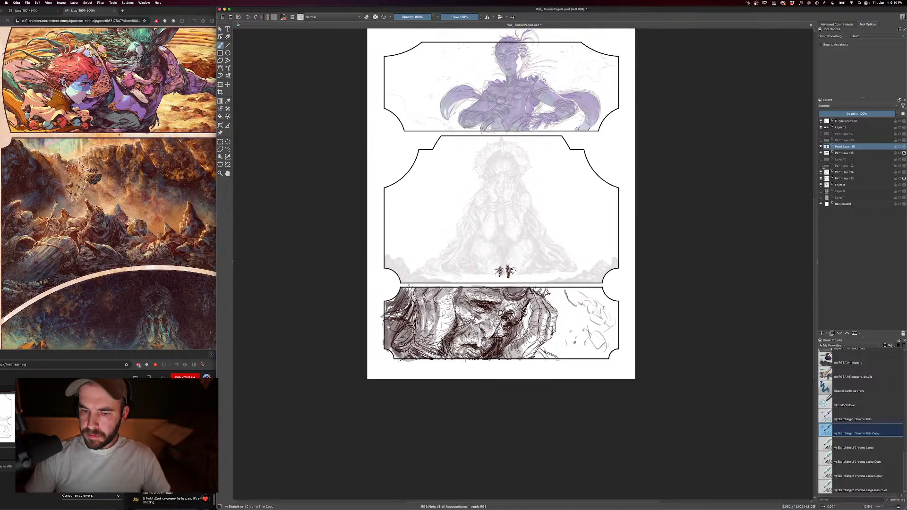
pyautogui.click(821, 172)
pyautogui.click(822, 172)
pyautogui.click(821, 179)
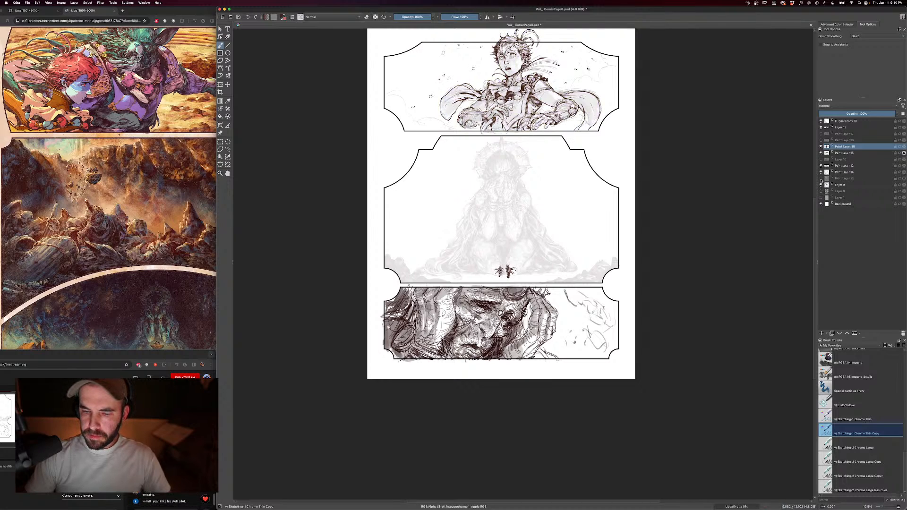
pyautogui.click(821, 178)
pyautogui.click(821, 153)
pyautogui.click(821, 153)
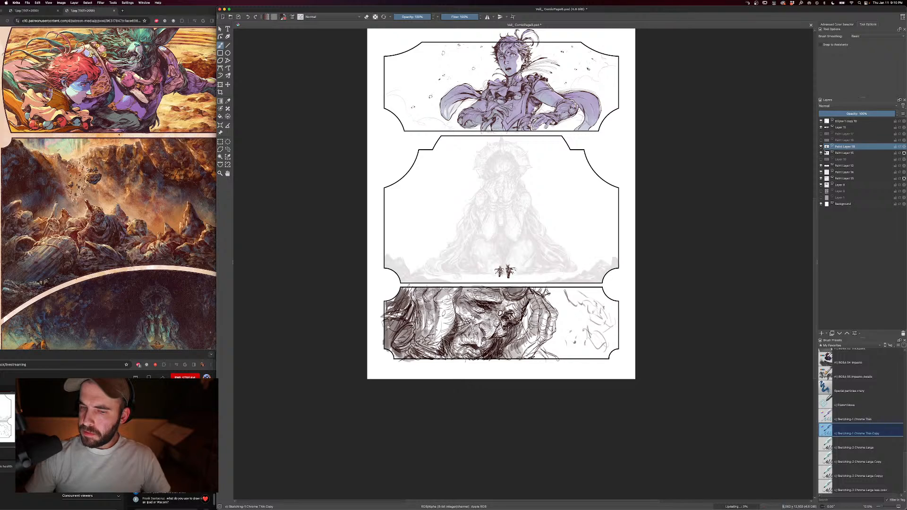
# - Raise the kneeling figure layer's opacity to 100% and hide the rough sketch layer beneath it
pyautogui.click(843, 153)
pyautogui.moveTo(884, 113); pyautogui.dragTo(900, 114)
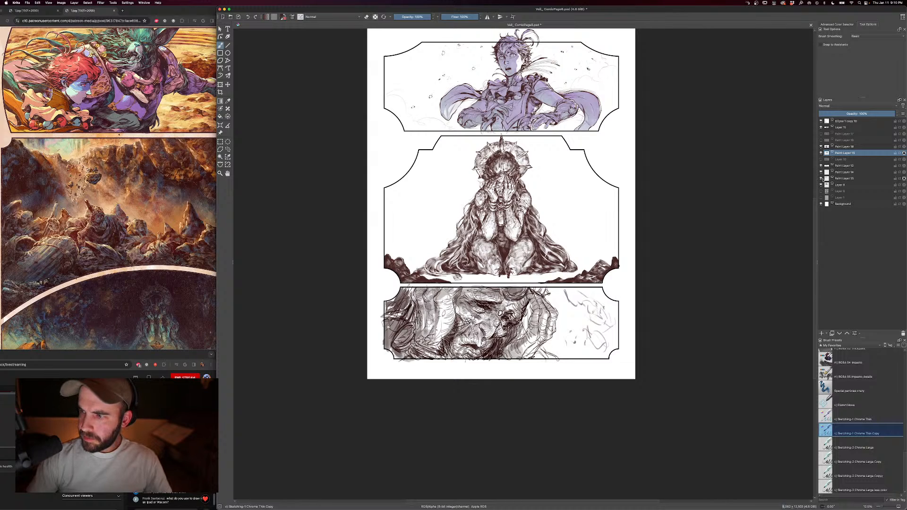
pyautogui.click(821, 184)
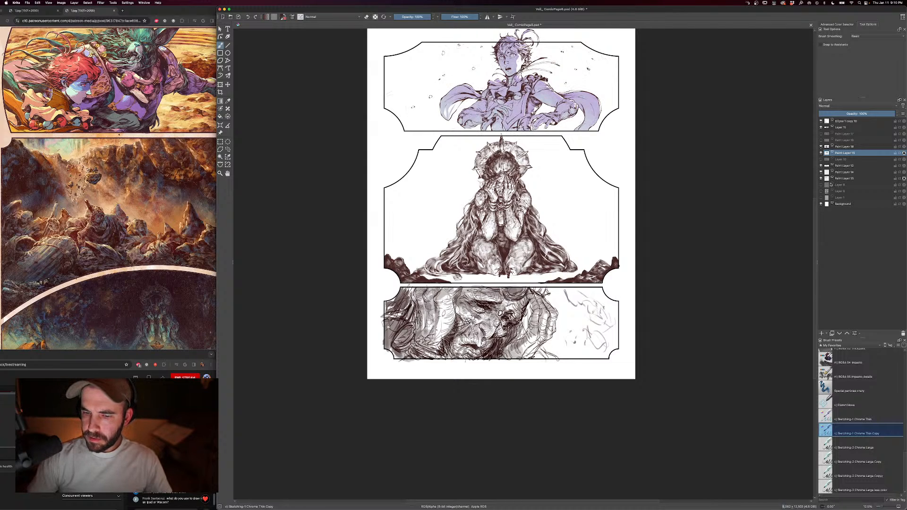
# - Show the hidden dark cave and rock layers behind the kneeling figure in the middle panel
pyautogui.press('+')
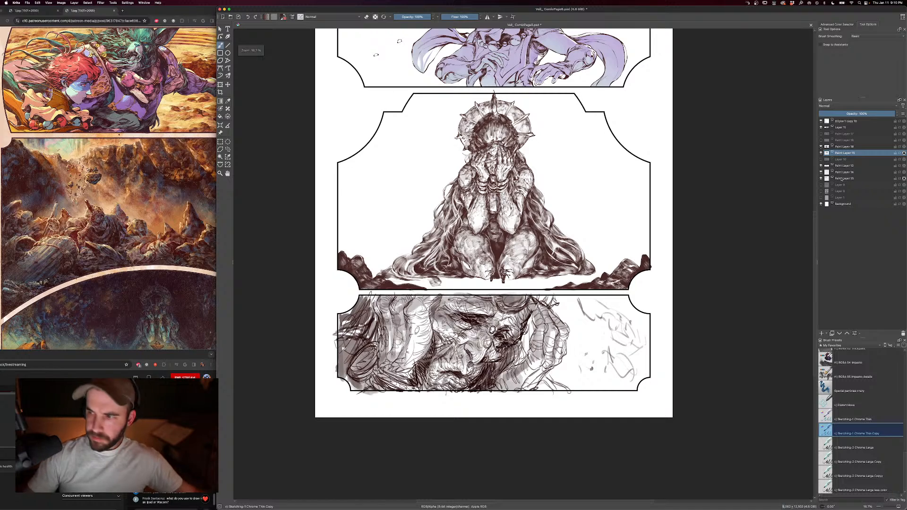
pyautogui.click(821, 134)
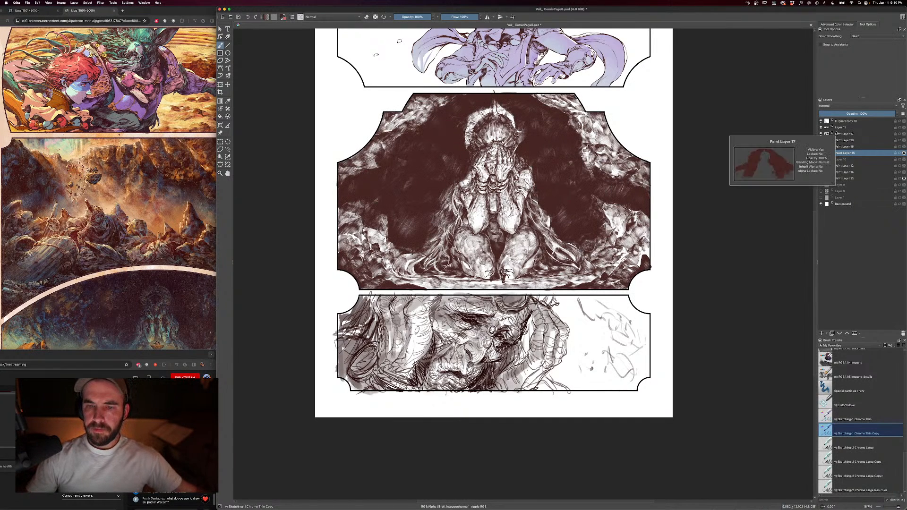
pyautogui.press('-')
pyautogui.press('+')
# - Fade the bottom panel's face sketch layer to a low opacity and add a new paint layer above it for inking
pyautogui.click(841, 127)
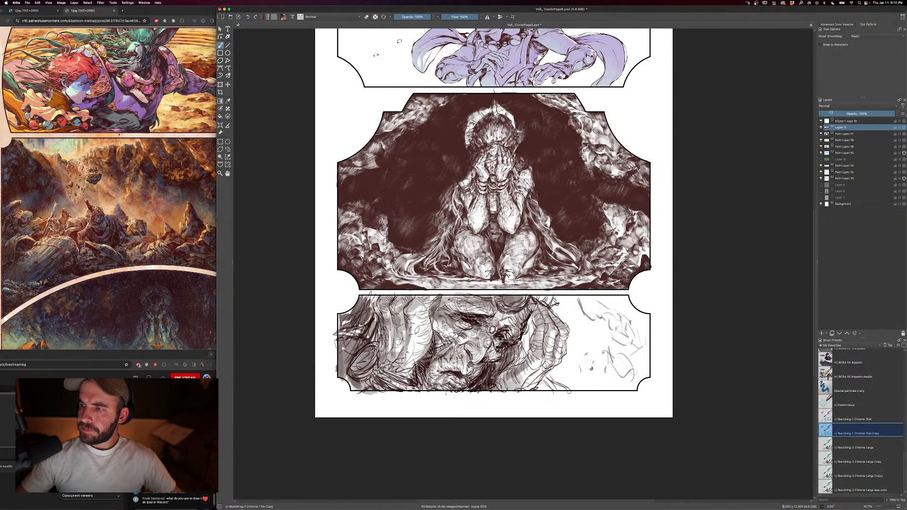
pyautogui.click(831, 113)
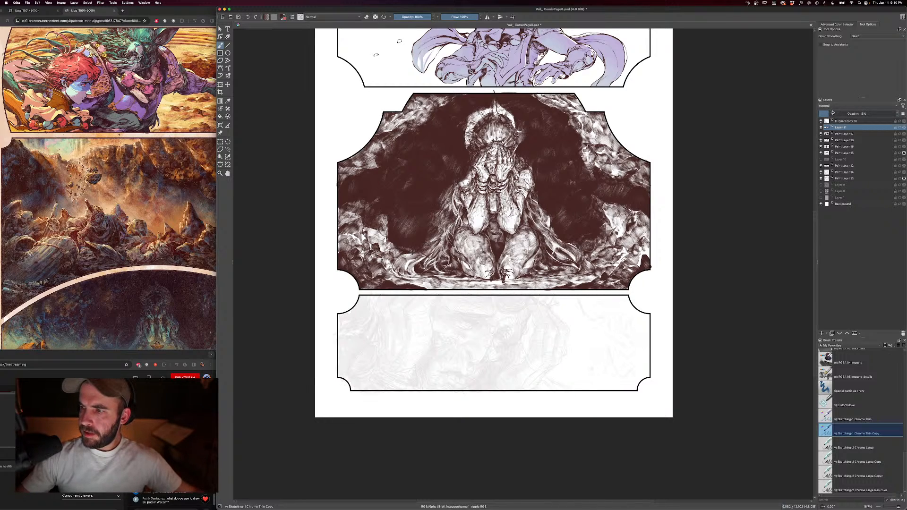
pyautogui.click(834, 113)
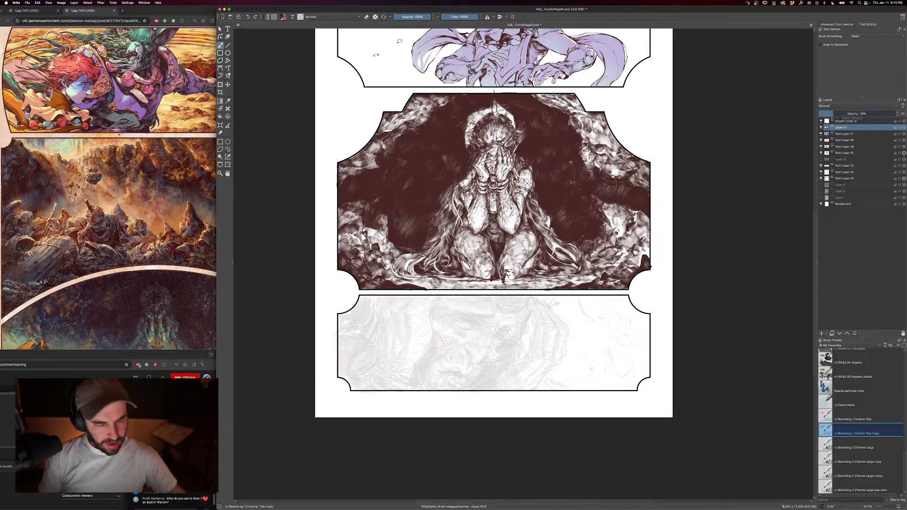
pyautogui.scroll(1, 373, 463)
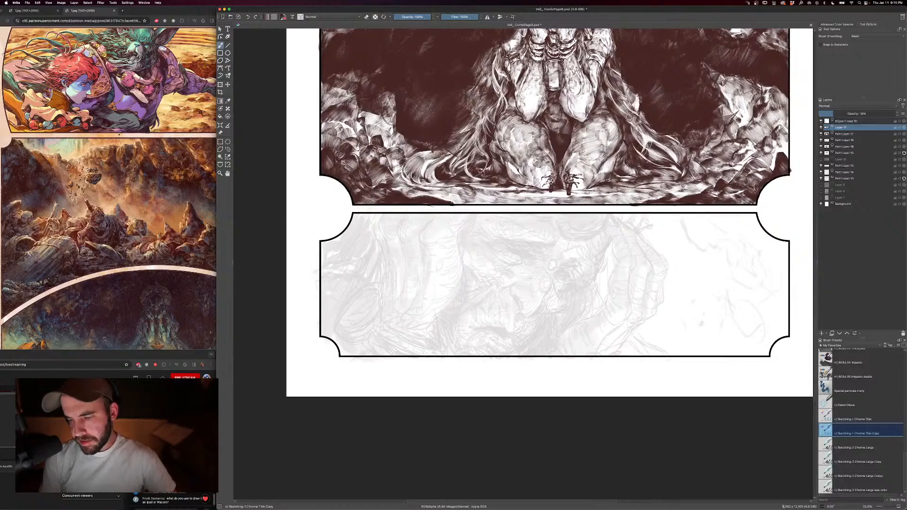
pyautogui.rightClick(632, 316)
pyautogui.moveTo(632, 269); pyautogui.dragTo(610, 278)
pyautogui.rightClick(623, 311)
pyautogui.moveTo(666, 412); pyautogui.dragTo(653, 344)
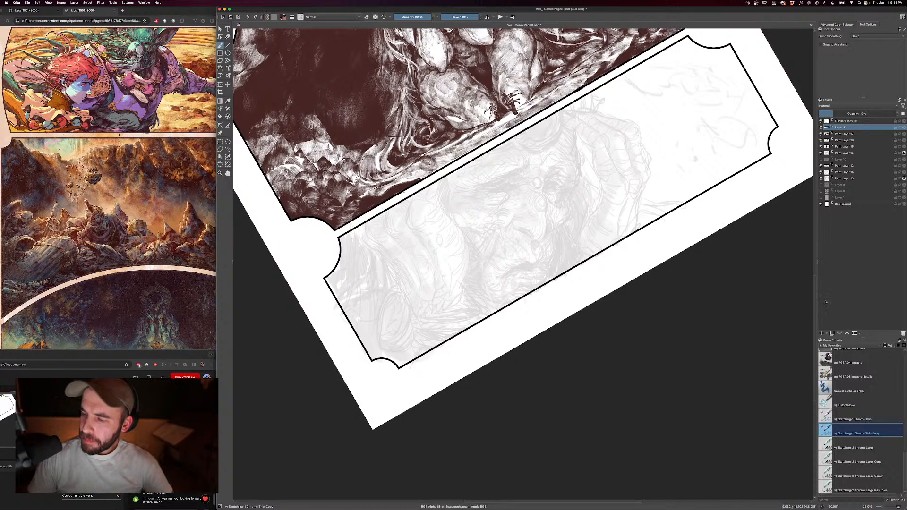
pyautogui.click(822, 334)
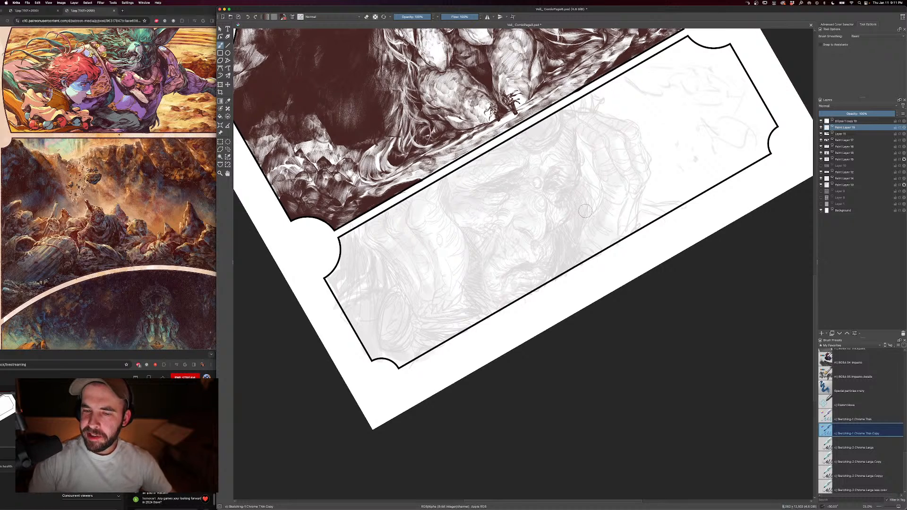
# - Ink the upper eyelid and outline of the left eye on the bottom panel's face in dark brown, varying the brush size
pyautogui.moveTo(557, 197); pyautogui.dragTo(564, 231)
pyautogui.press(']')
pyautogui.press(']')
pyautogui.press(']')
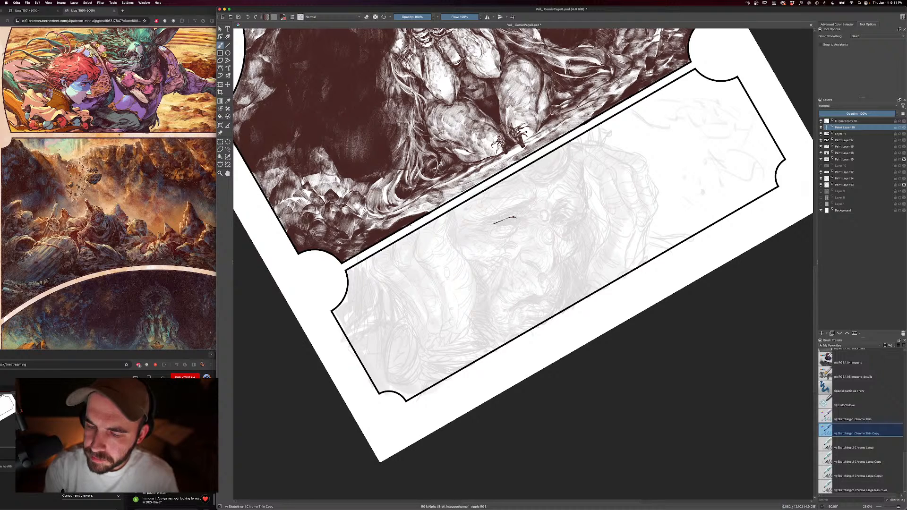
pyautogui.press('[')
pyautogui.press('[')
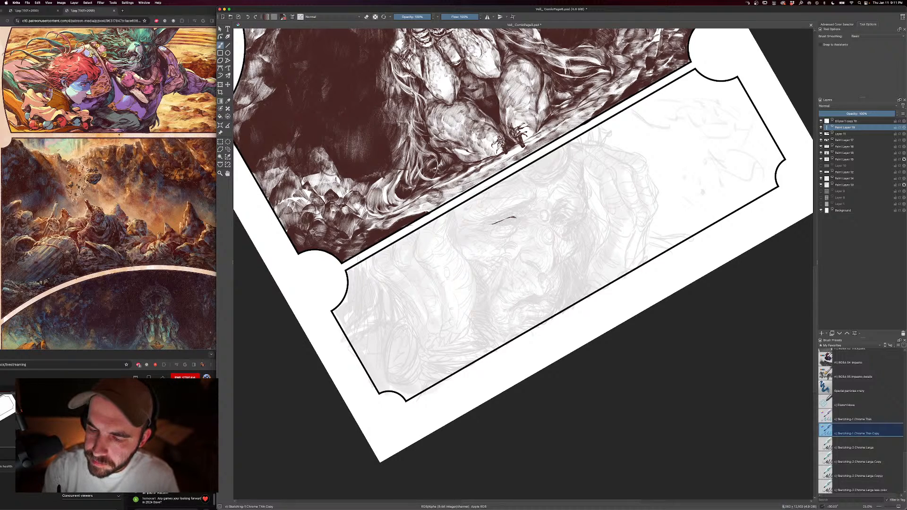
pyautogui.press(']')
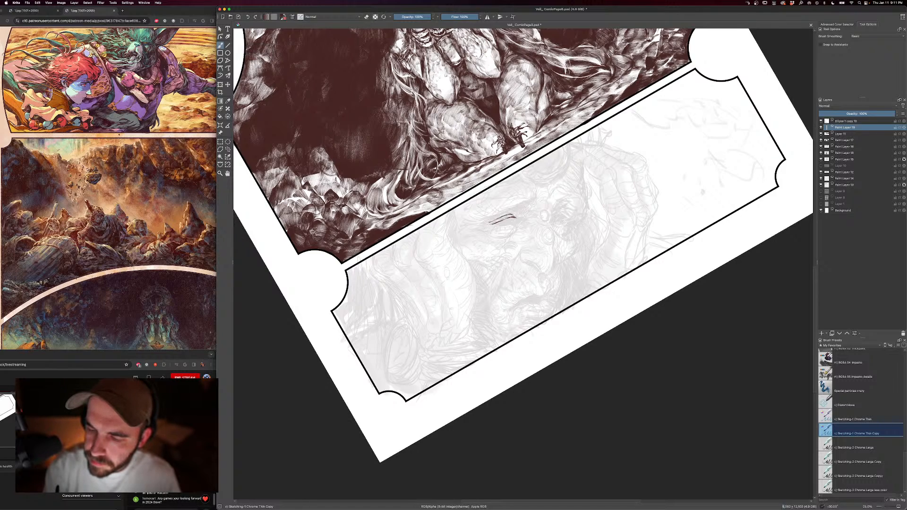
pyautogui.press('[')
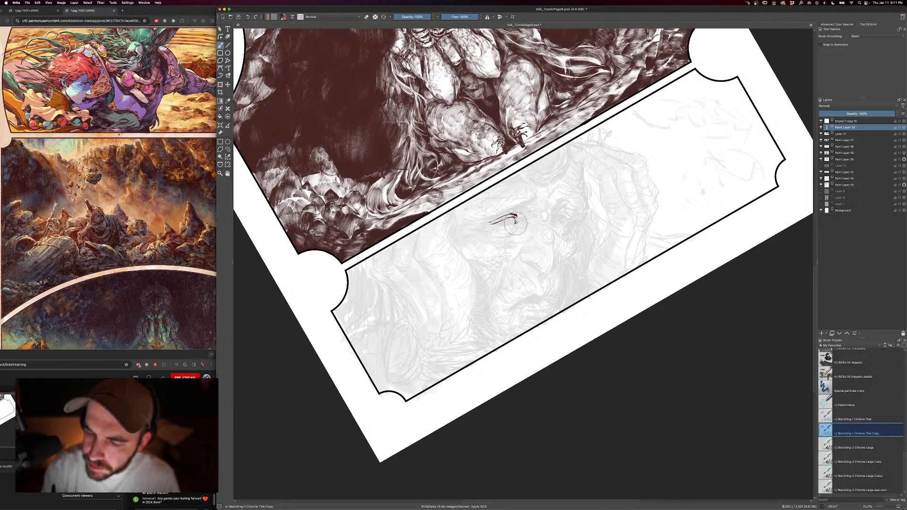
pyautogui.press('[')
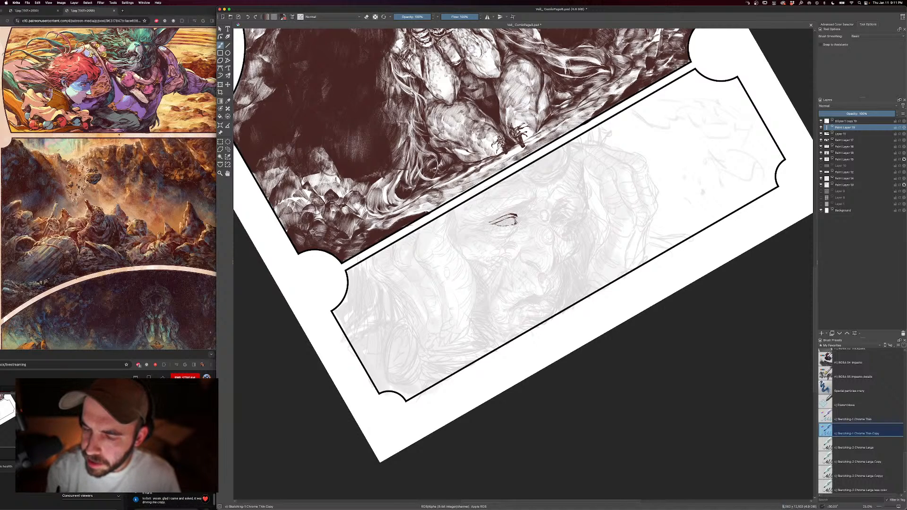
# - Fill the left eye with solid dark brown and ink the inner brow crease and the folds below the eye
pyautogui.moveTo(513, 218); pyautogui.dragTo(515, 220)
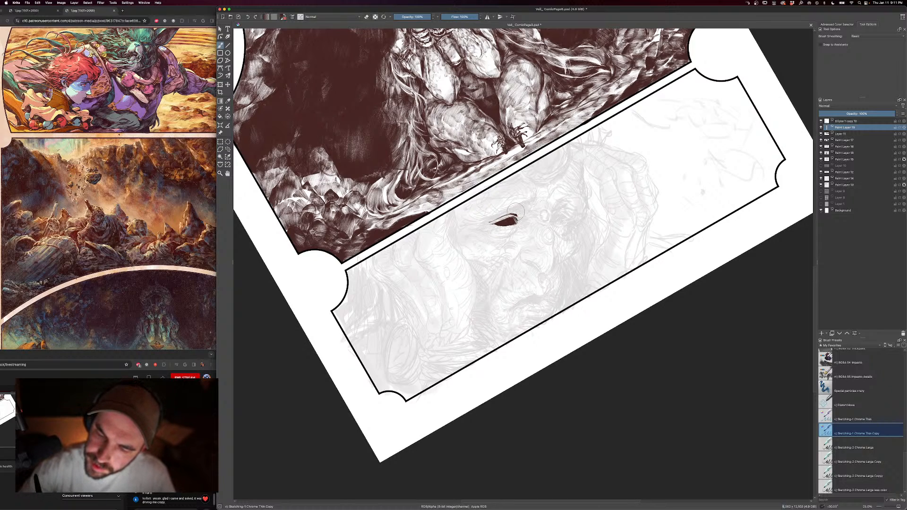
pyautogui.press(']')
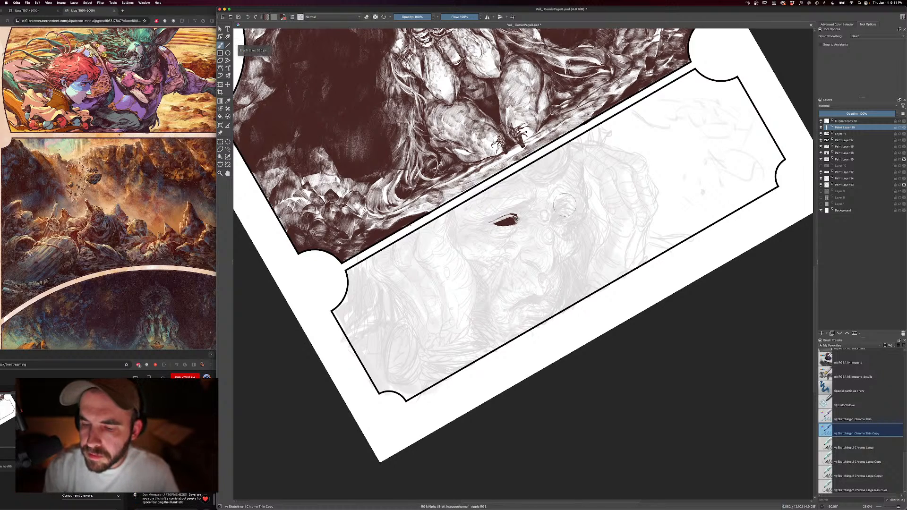
pyautogui.moveTo(520, 207); pyautogui.dragTo(528, 205)
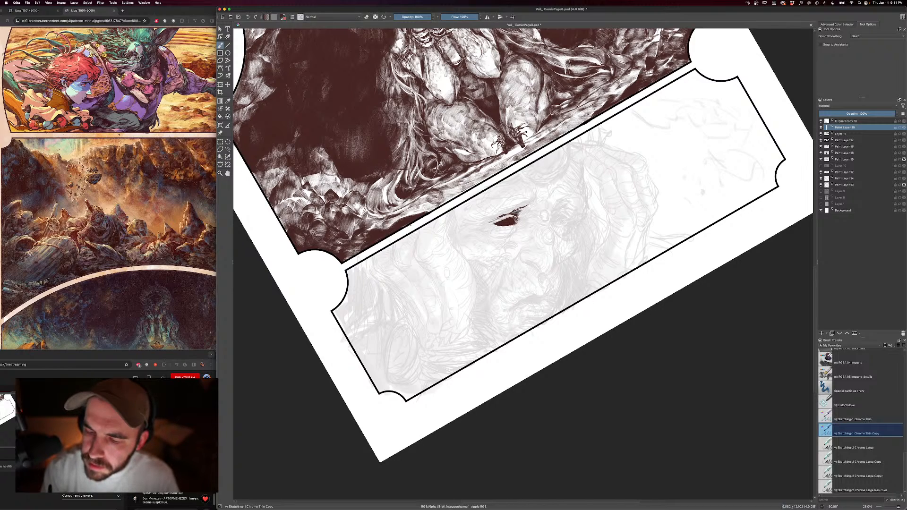
pyautogui.press('e')
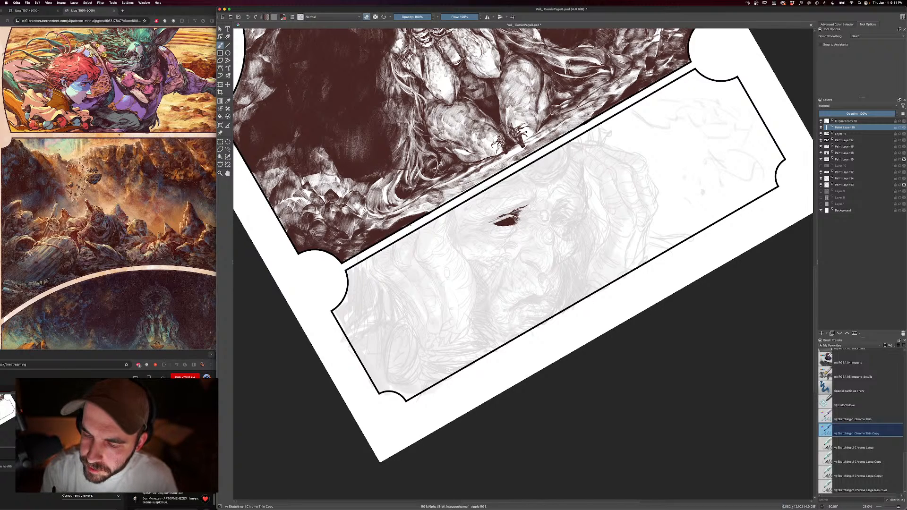
pyautogui.press('e')
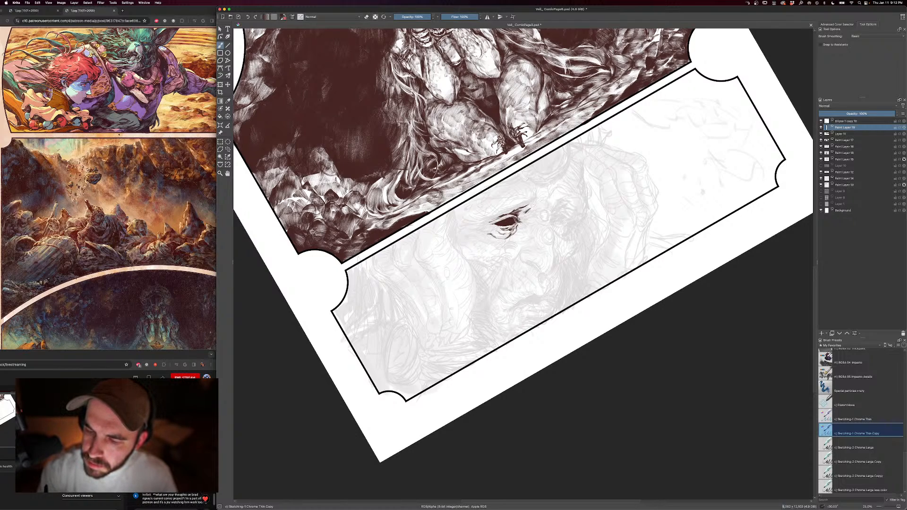
# - Darken the shadow between the left eye and the inner brow, refining its edges with the eraser
pyautogui.press('e')
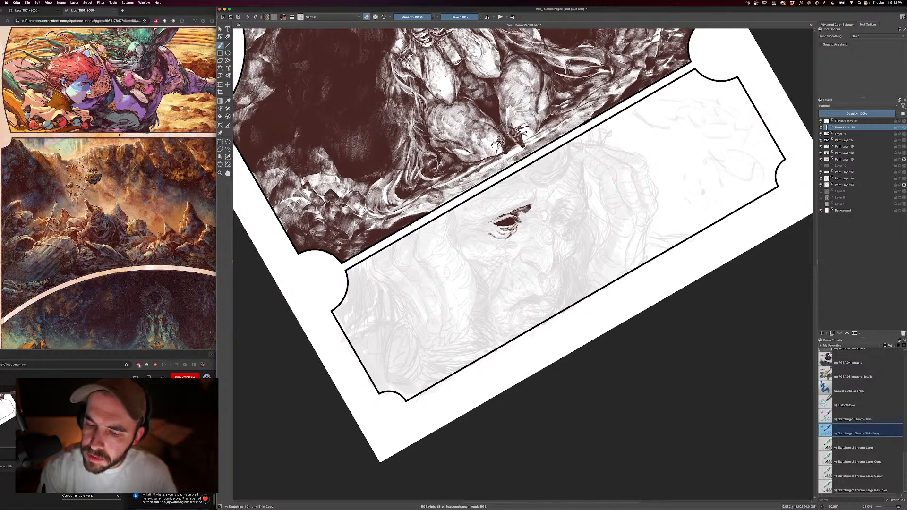
pyautogui.press('e')
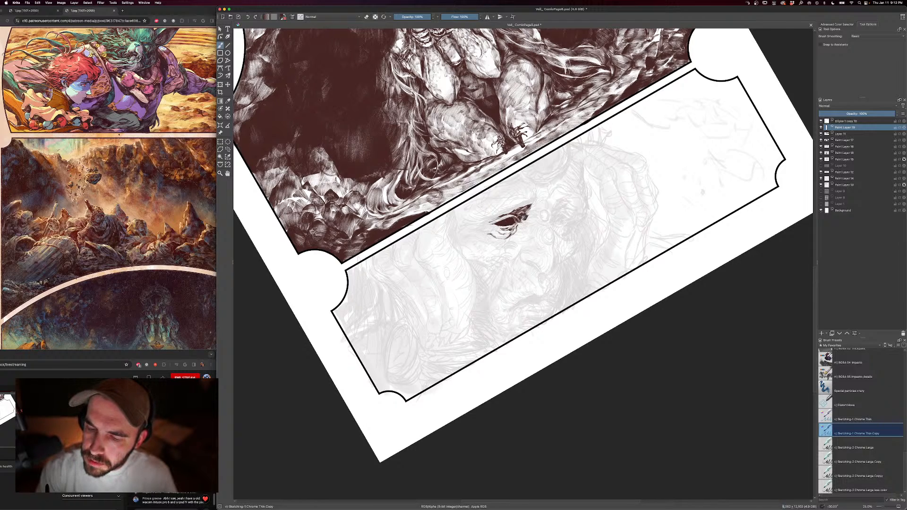
pyautogui.press(']')
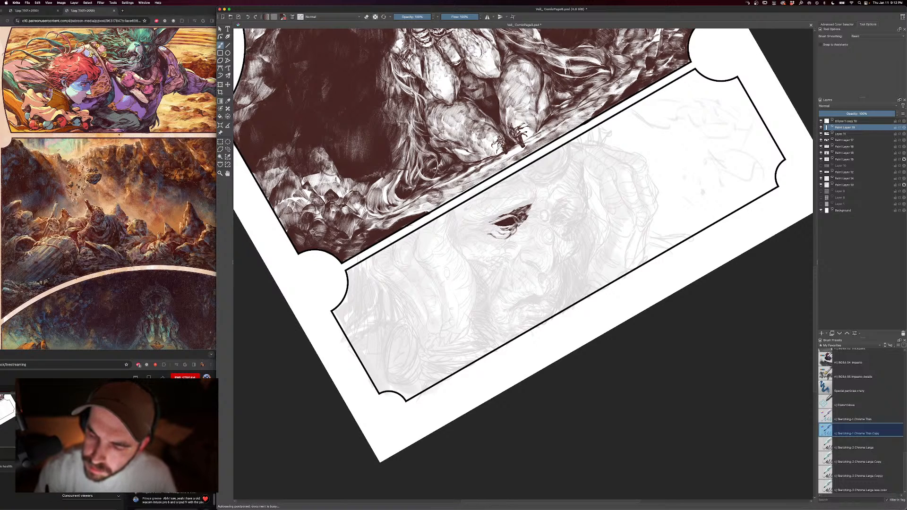
pyautogui.press('-')
pyautogui.press('+')
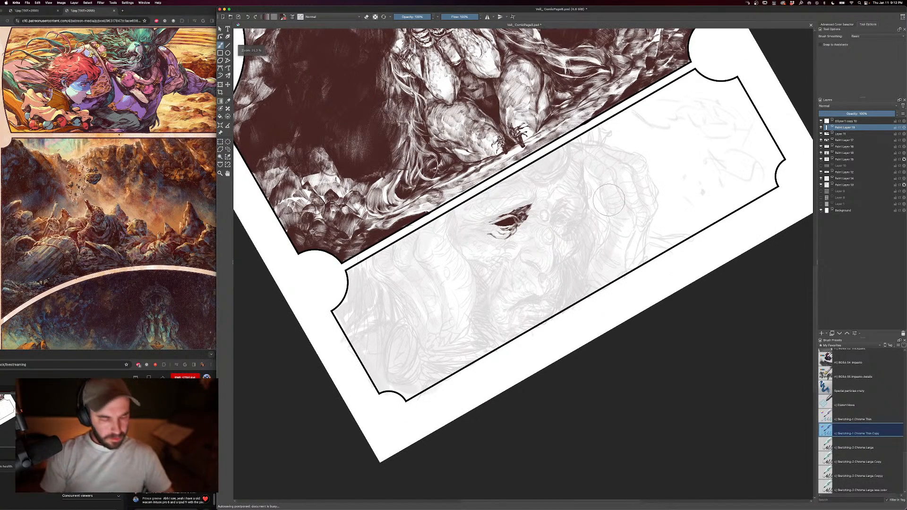
pyautogui.press(']')
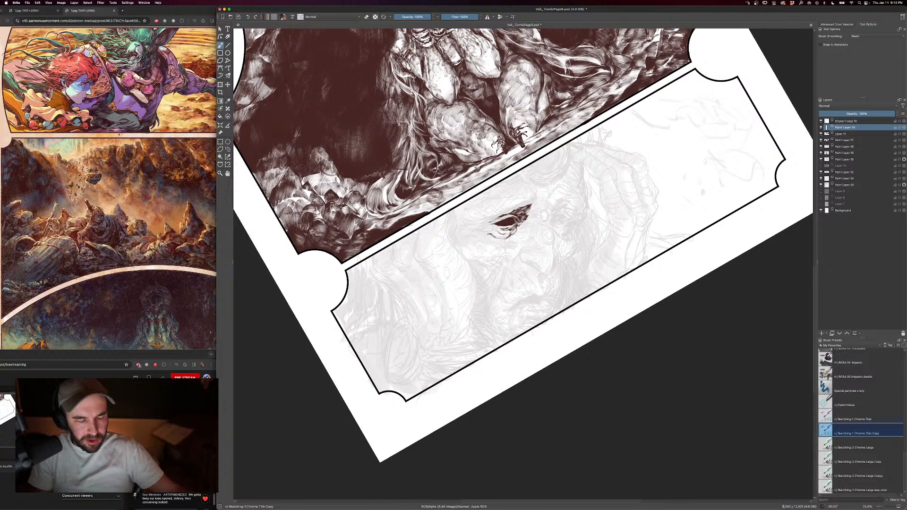
# - Build up the left eyebrow with tapering strokes and add fine wrinkle lines around the eye's corner and lower lid
pyautogui.press('[')
pyautogui.press('[')
pyautogui.press('[')
pyautogui.press('[')
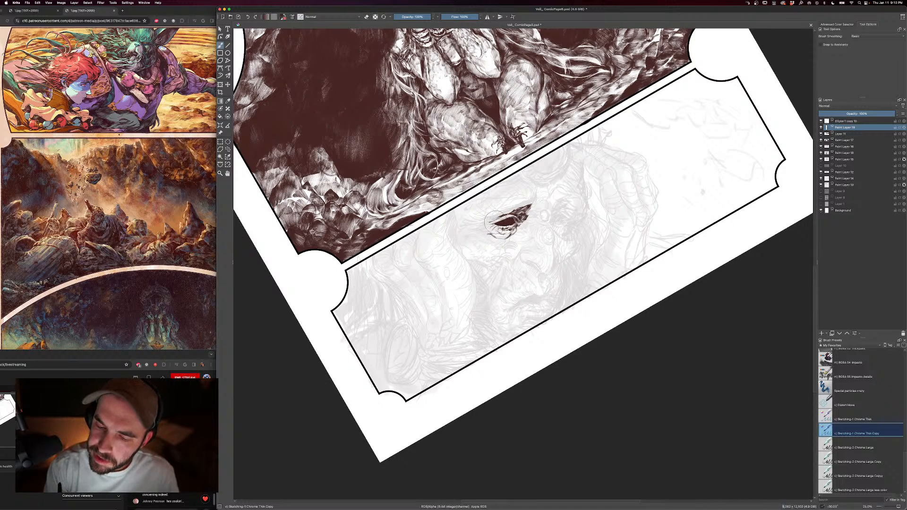
pyautogui.press(']')
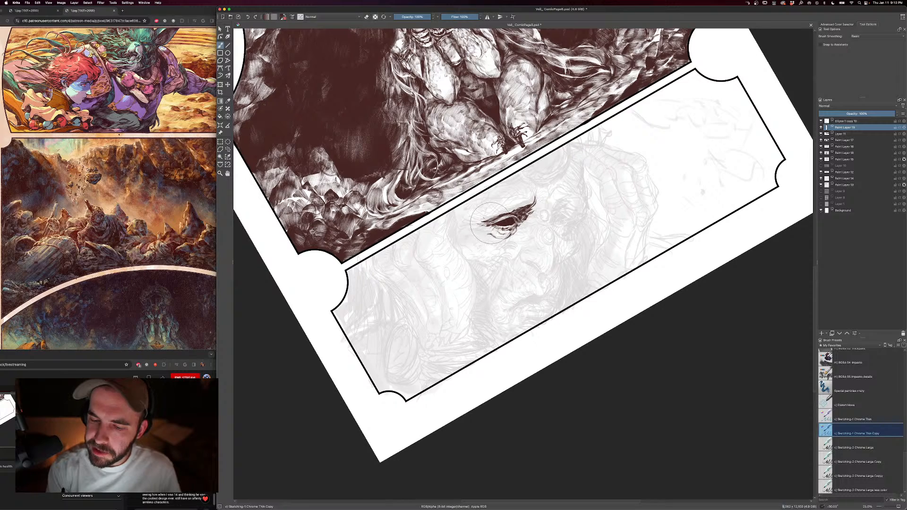
pyautogui.press('e')
pyautogui.press('e')
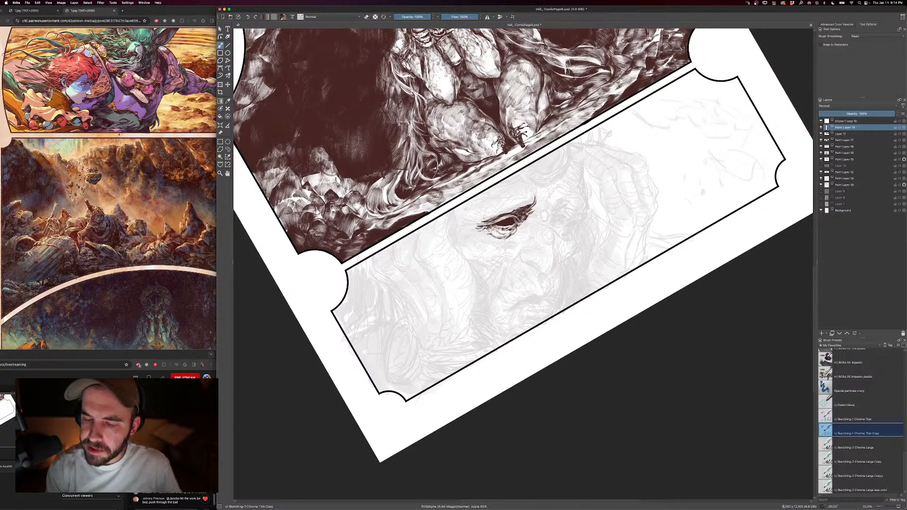
# - Ink the nostril and the underside of the nose tip on the bottom panel's face in dark brown
pyautogui.press('-')
pyautogui.press('+')
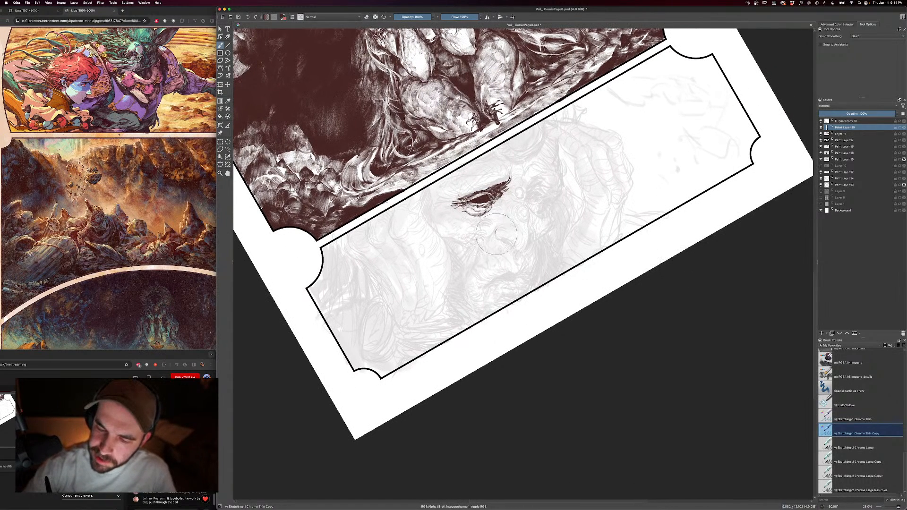
pyautogui.moveTo(498, 238); pyautogui.dragTo(504, 239)
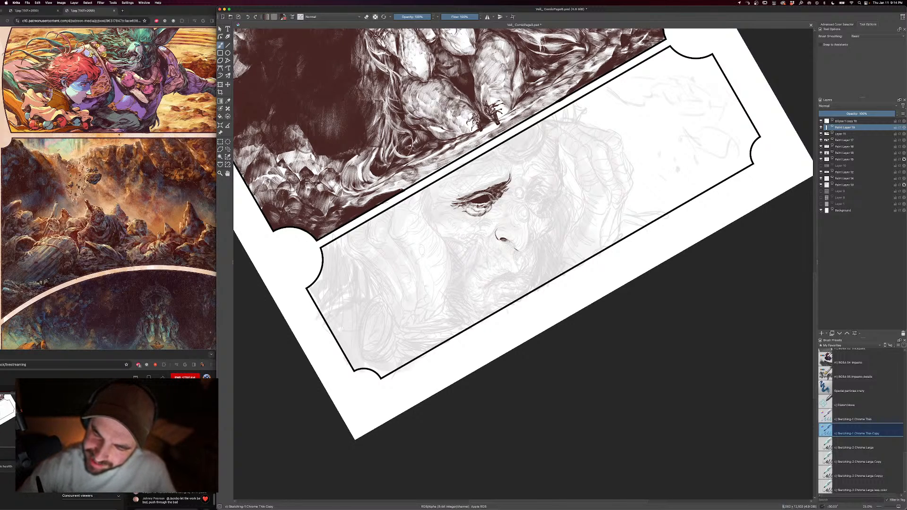
pyautogui.moveTo(506, 241); pyautogui.dragTo(522, 251)
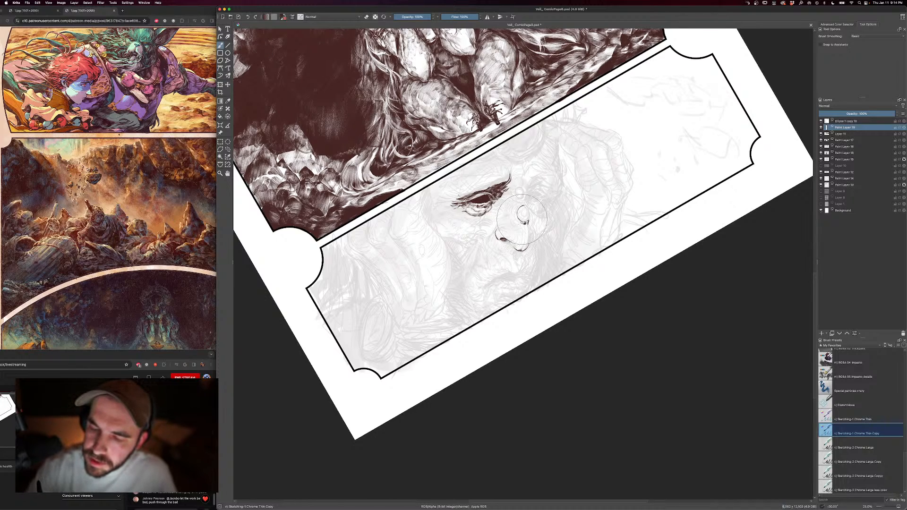
# - Ink the rounded bump on the nose bridge with fine contour lines and shading, cleaning its edges with the eraser
pyautogui.press('e')
pyautogui.press('e')
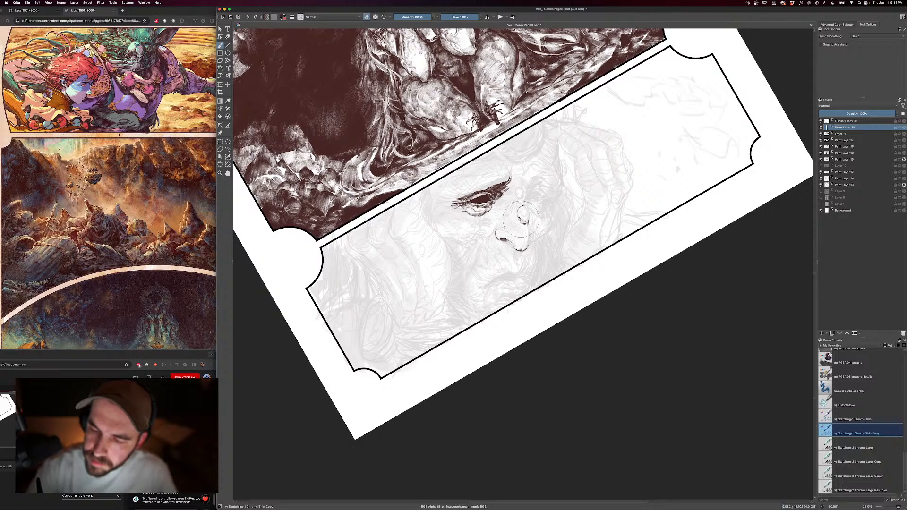
pyautogui.press('e')
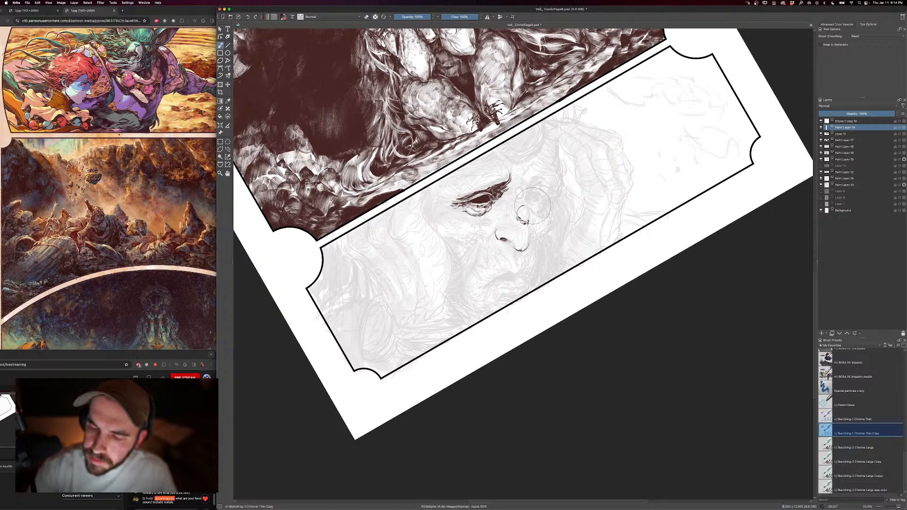
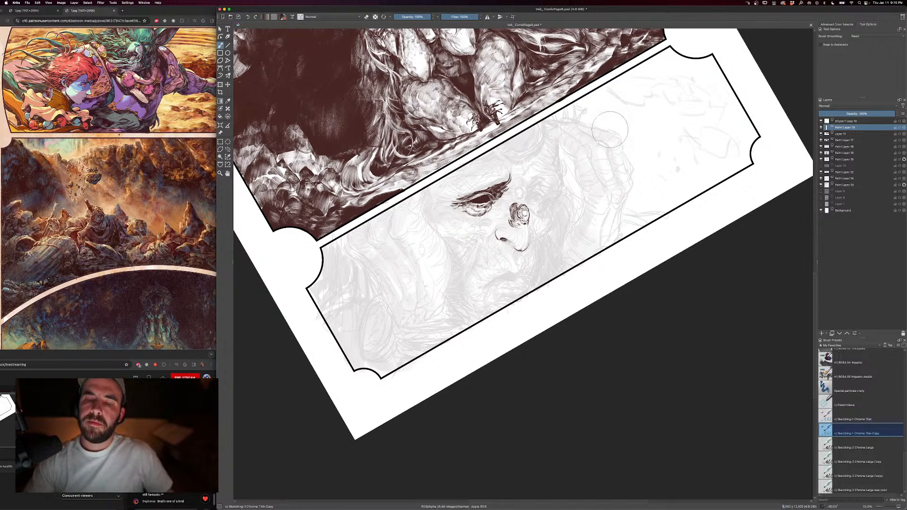
# - Ink a smaller bump higher on the nose bridge and link it to the larger one, varying the brush size
pyautogui.press('[')
pyautogui.press('[')
pyautogui.press('[')
pyautogui.press('[')
pyautogui.press('[')
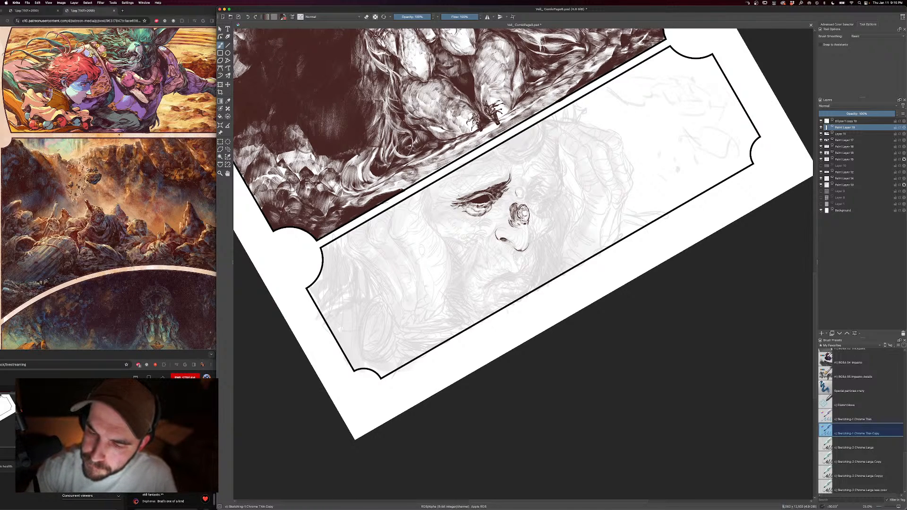
pyautogui.press('[')
pyautogui.press('[')
pyautogui.press('[')
pyautogui.press('[')
pyautogui.press(']')
pyautogui.press(']')
pyautogui.press(']')
pyautogui.press(']')
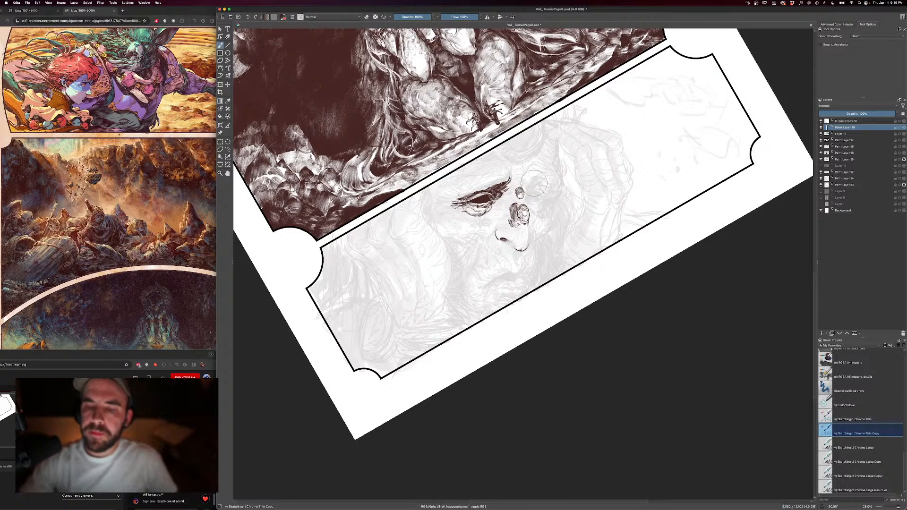
pyautogui.press(']')
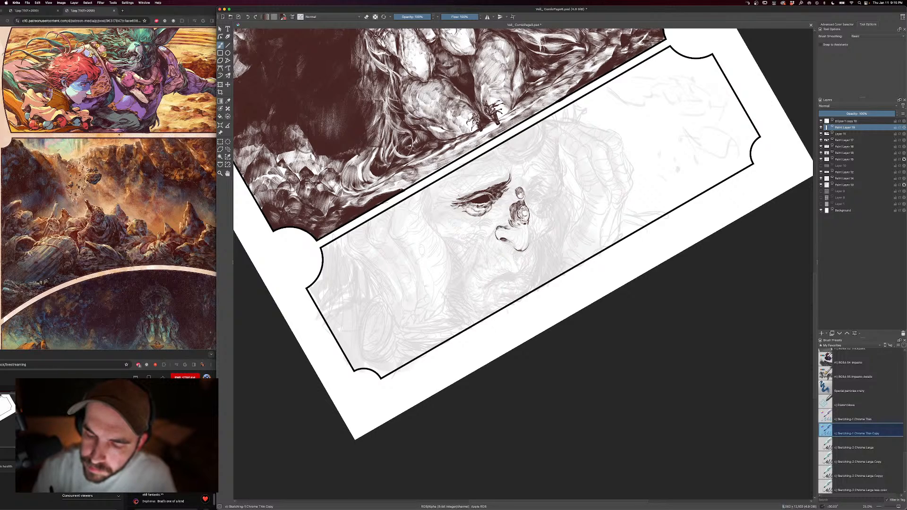
pyautogui.press(']')
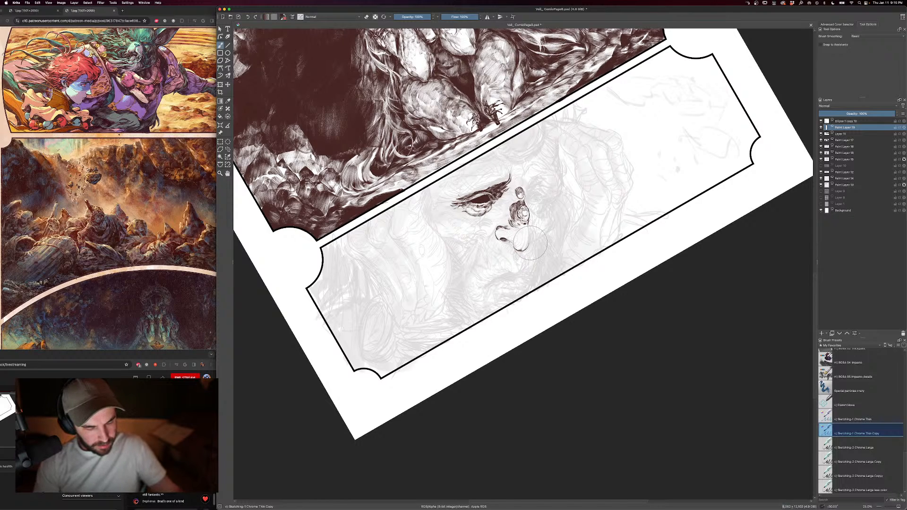
# - Ink the upper lip, the line of the mouth and the creases at its corner
pyautogui.moveTo(572, 371); pyautogui.dragTo(567, 351)
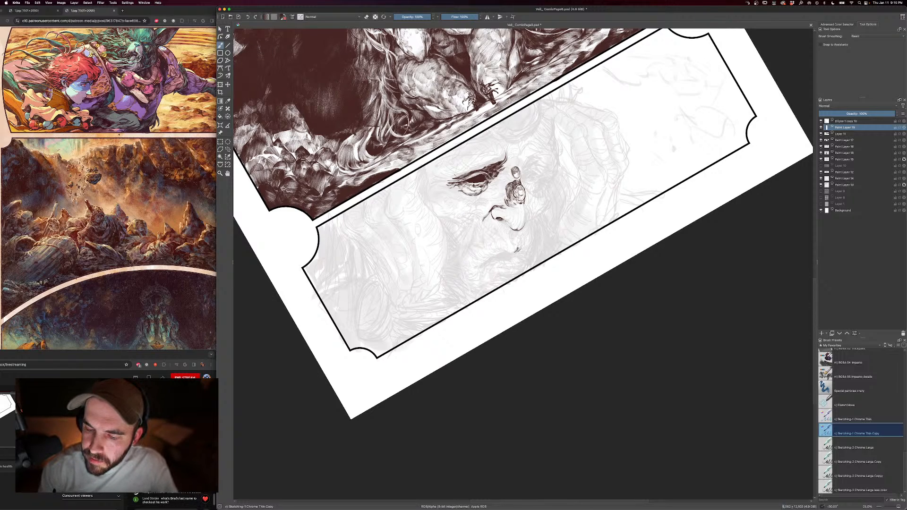
pyautogui.moveTo(509, 252); pyautogui.dragTo(523, 231)
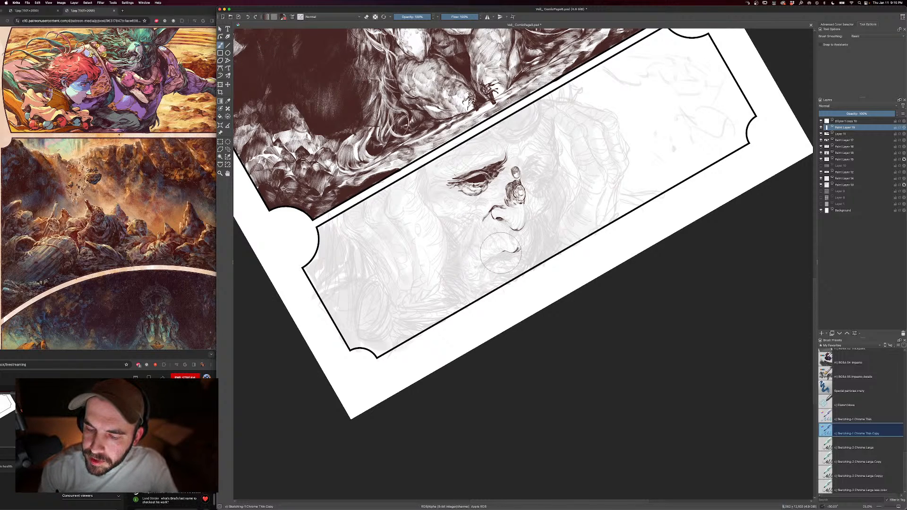
pyautogui.press(']')
pyautogui.press(']')
pyautogui.press(']')
pyautogui.press(']')
pyautogui.press(']')
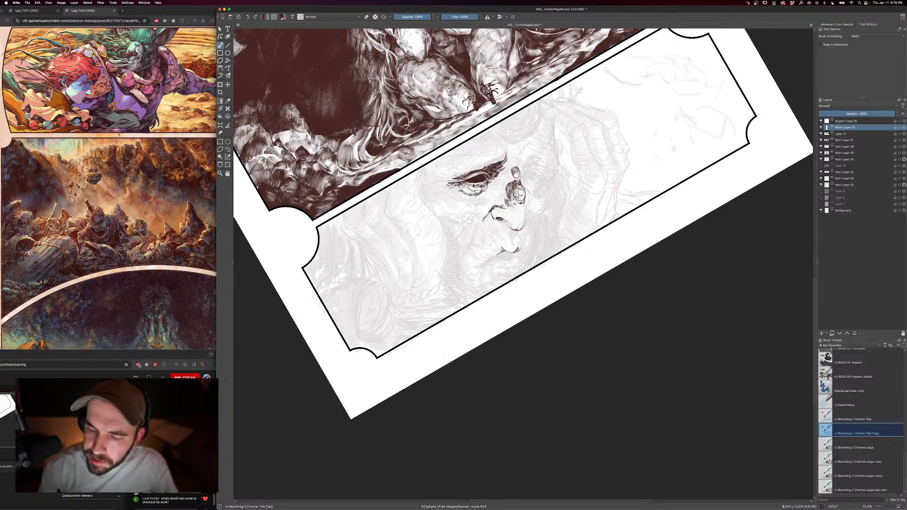
pyautogui.moveTo(504, 251); pyautogui.dragTo(485, 261)
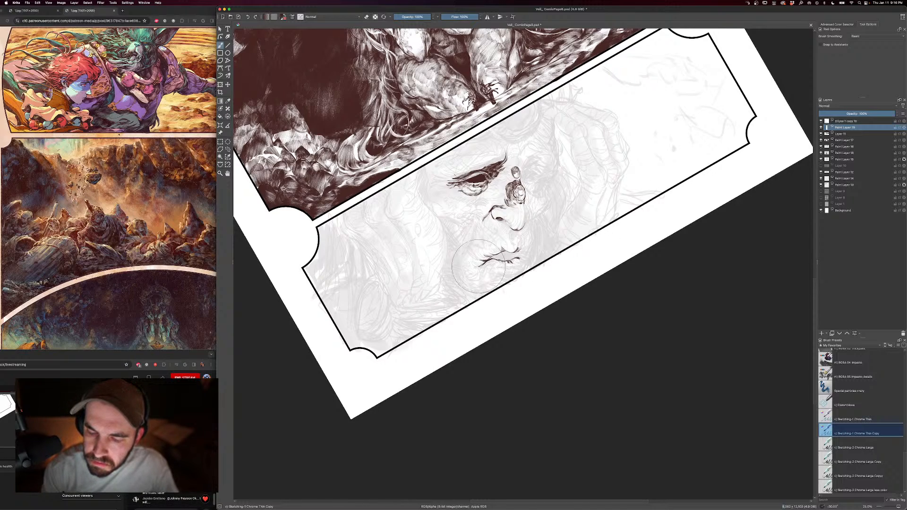
pyautogui.moveTo(485, 262); pyautogui.dragTo(474, 267)
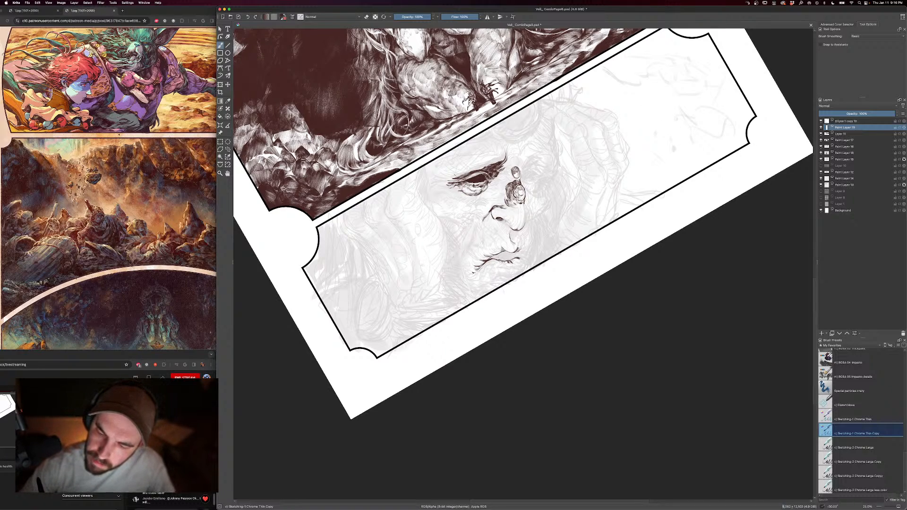
# - Darken the nostril and strengthen the outline of the nose down toward the upper lip, using a smaller brush
pyautogui.press(']')
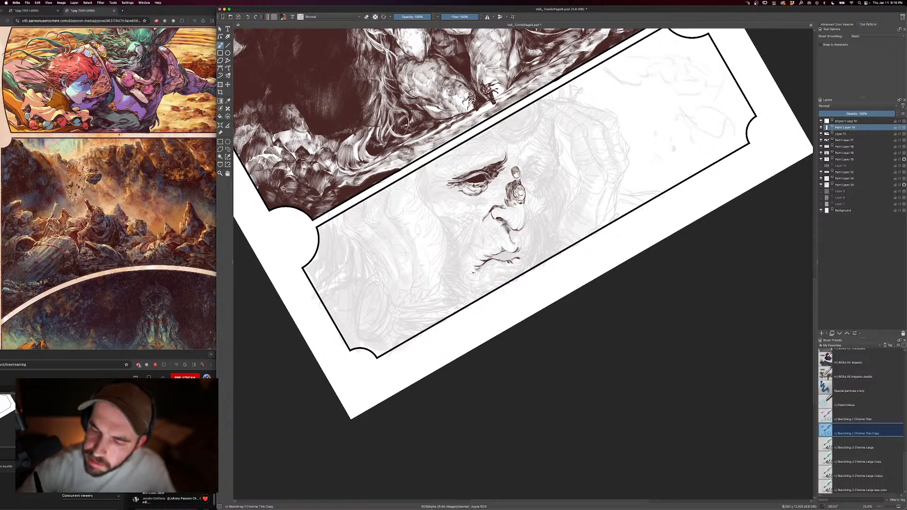
pyautogui.press('e')
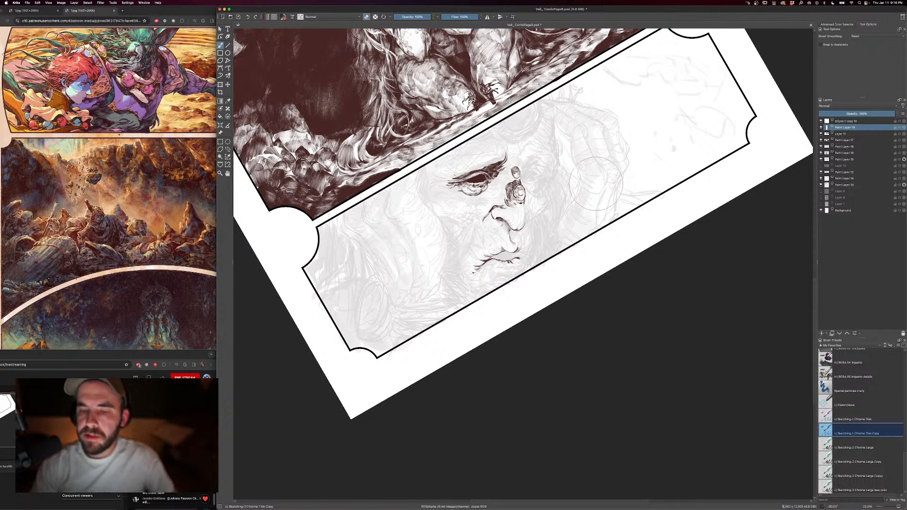
pyautogui.press('e')
pyautogui.press('[')
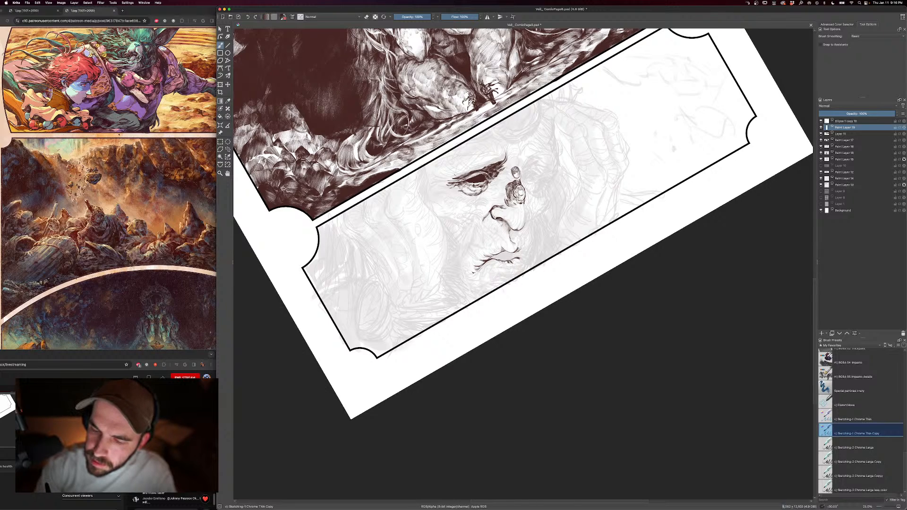
pyautogui.press('[')
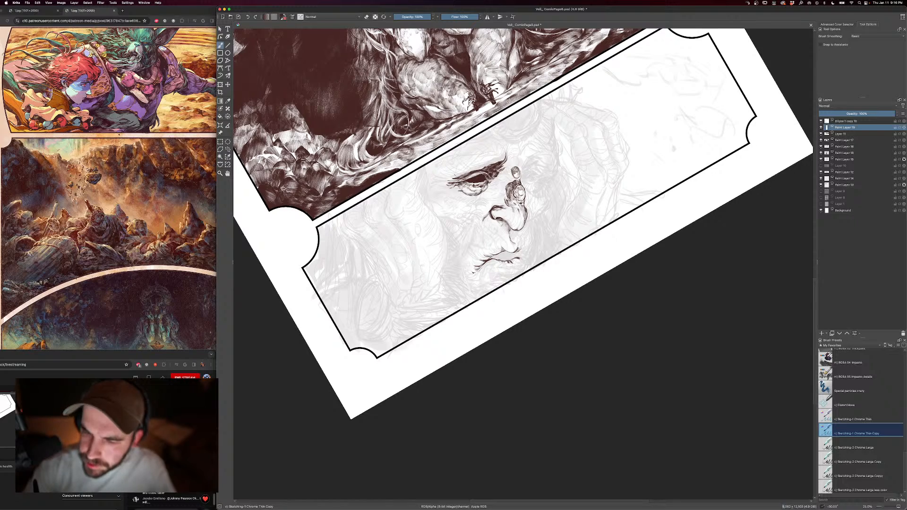
pyautogui.press('-')
pyautogui.press('+')
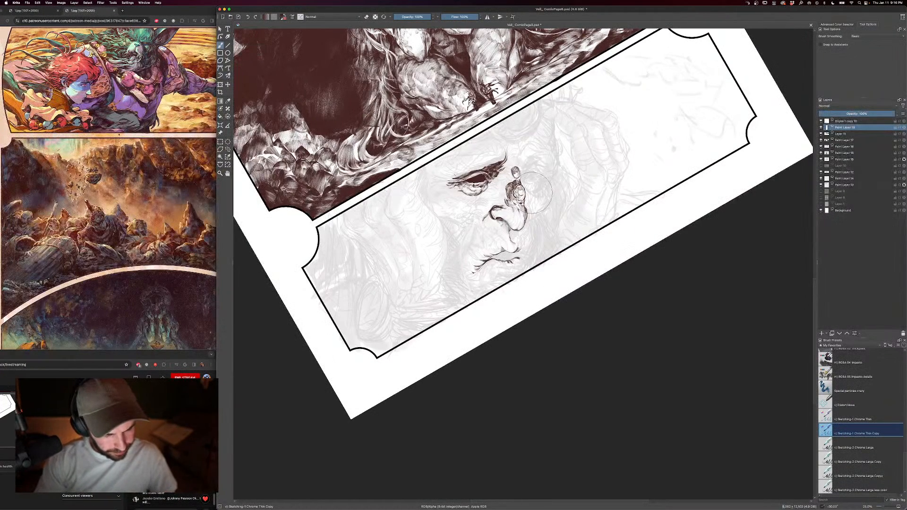
# - Fill the opening between the lips with solid dark brown
pyautogui.press('[')
pyautogui.press('[')
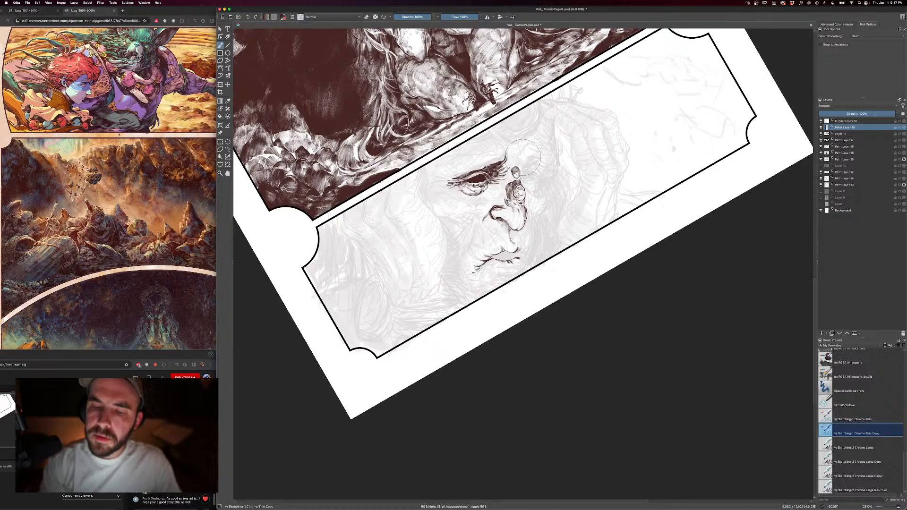
pyautogui.press('-')
pyautogui.press('=')
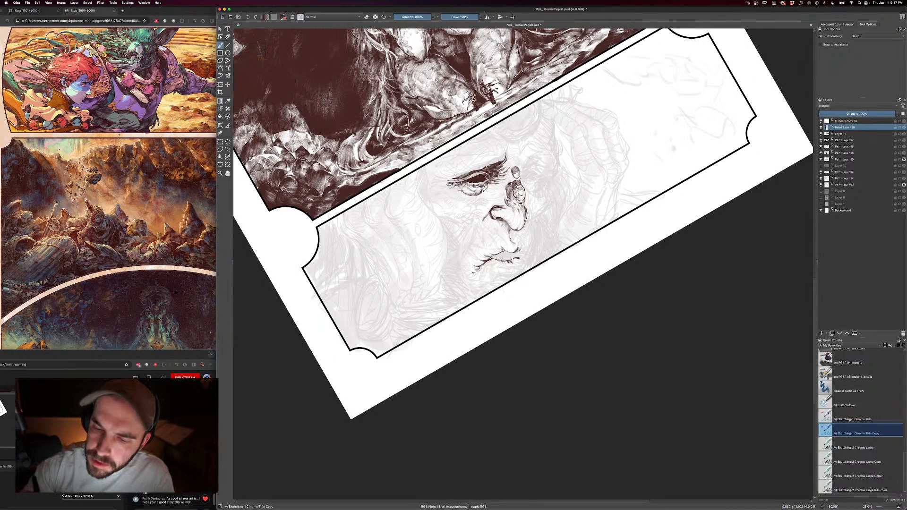
pyautogui.press(']')
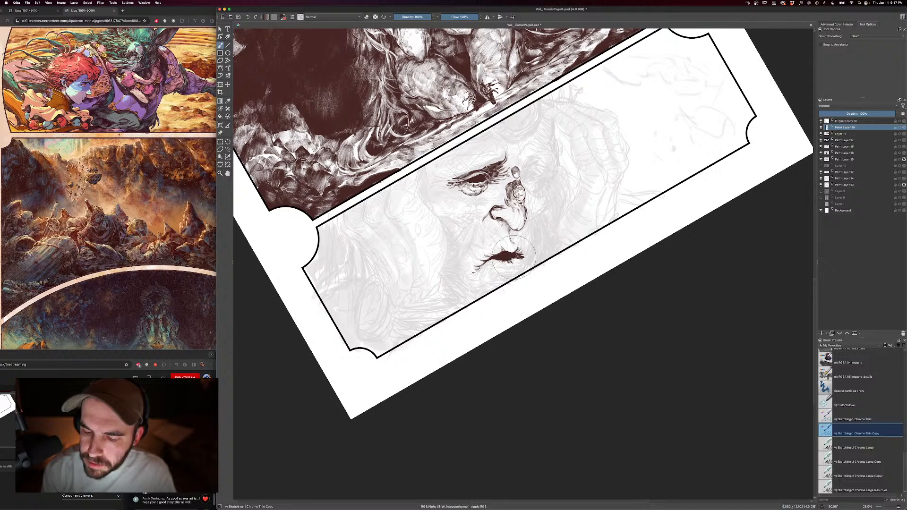
# - Refine the edges of the dark mouth opening and add short strokes for the lower lip and mouth corner
pyautogui.press('e')
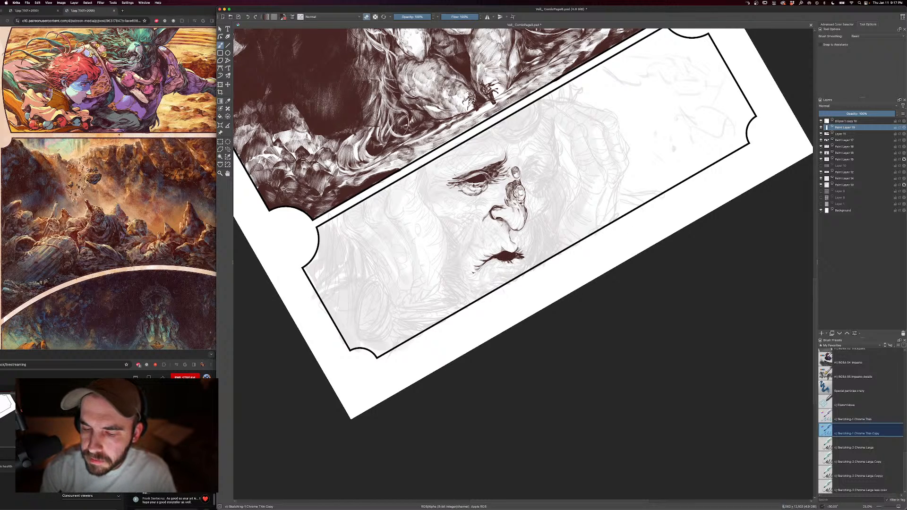
pyautogui.press('e')
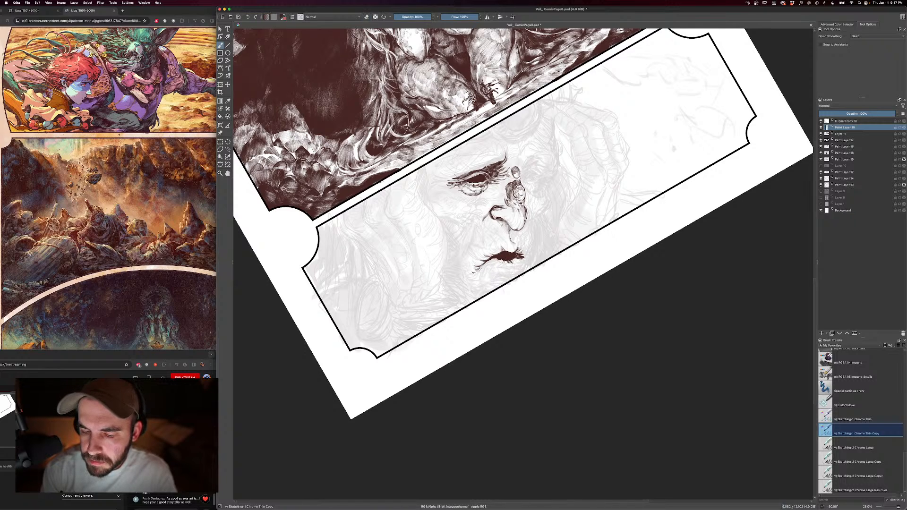
pyautogui.press('[')
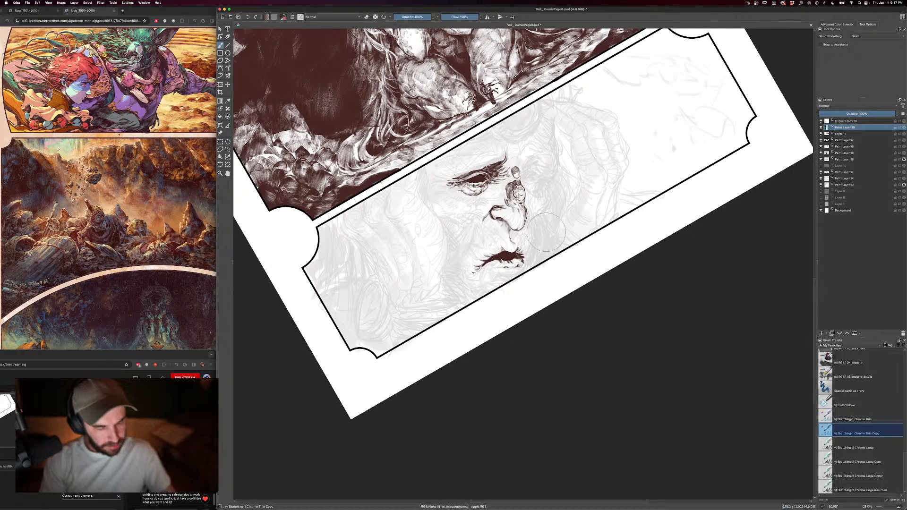
pyautogui.scroll(-2, 591, 268)
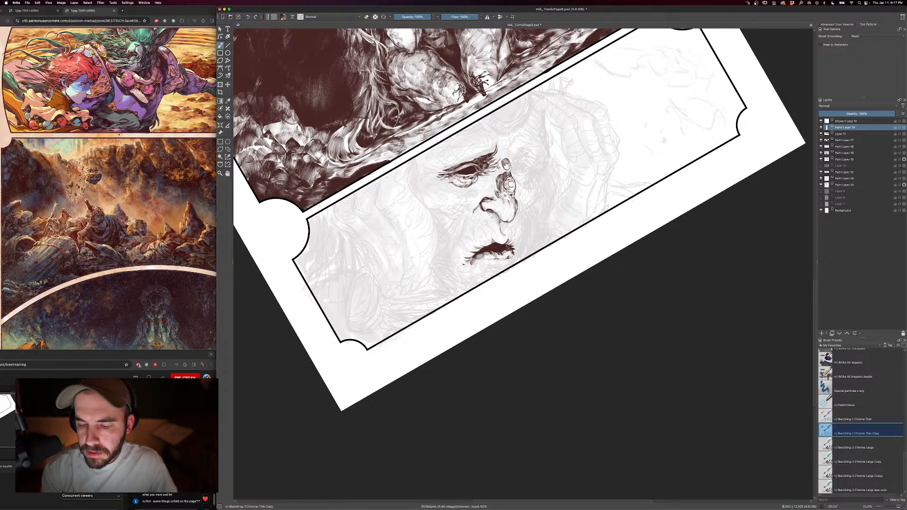
# - Ink the chin edge beside the lower lip and shade the upper lip and the groove below the nose
pyautogui.press('-')
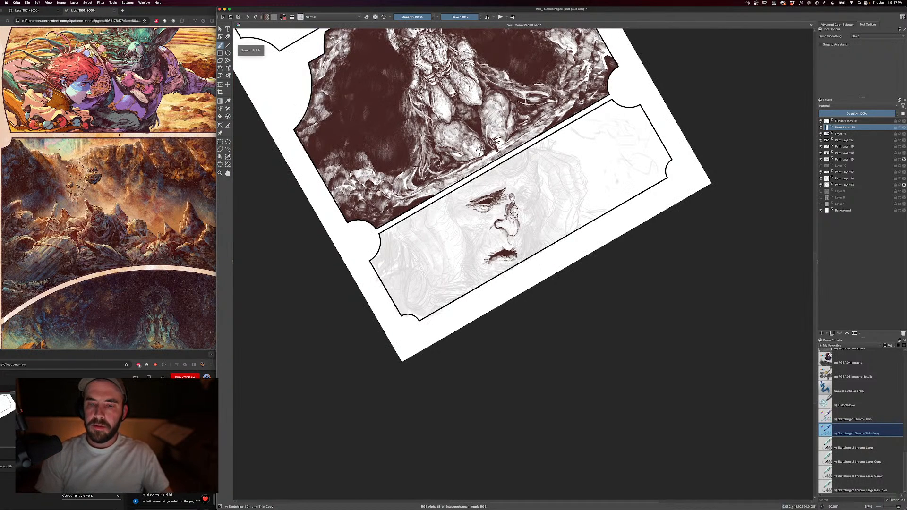
pyautogui.press('+')
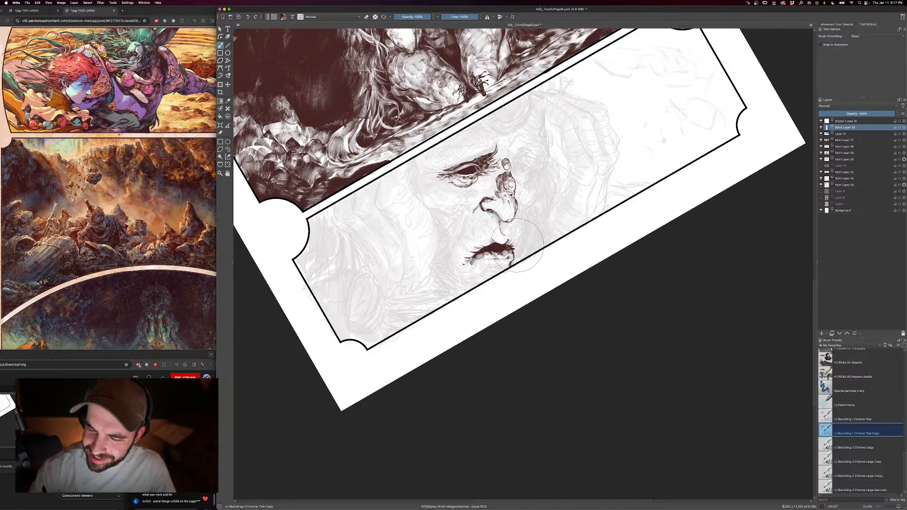
pyautogui.press('[')
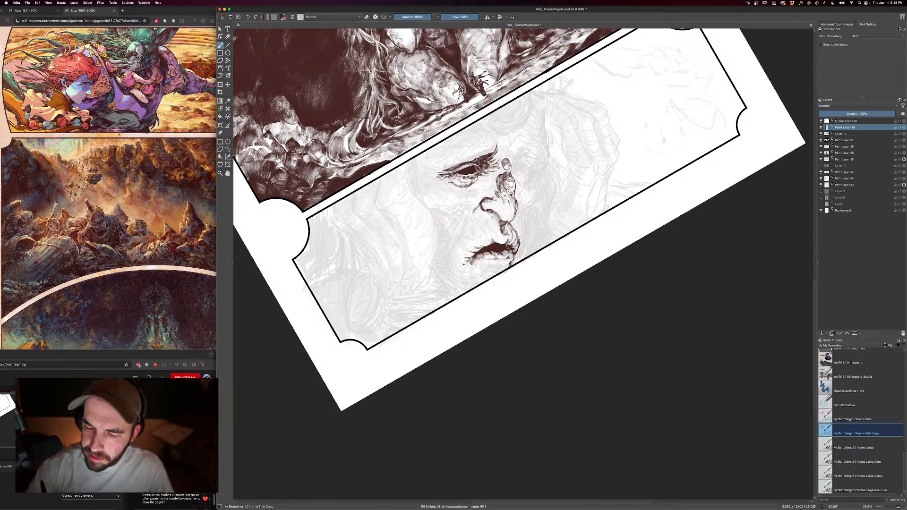
# - Ink the cheek crease from the side of the nose to the mouth corner and the skin folds below the eye, cleaning with the eraser
pyautogui.press('-')
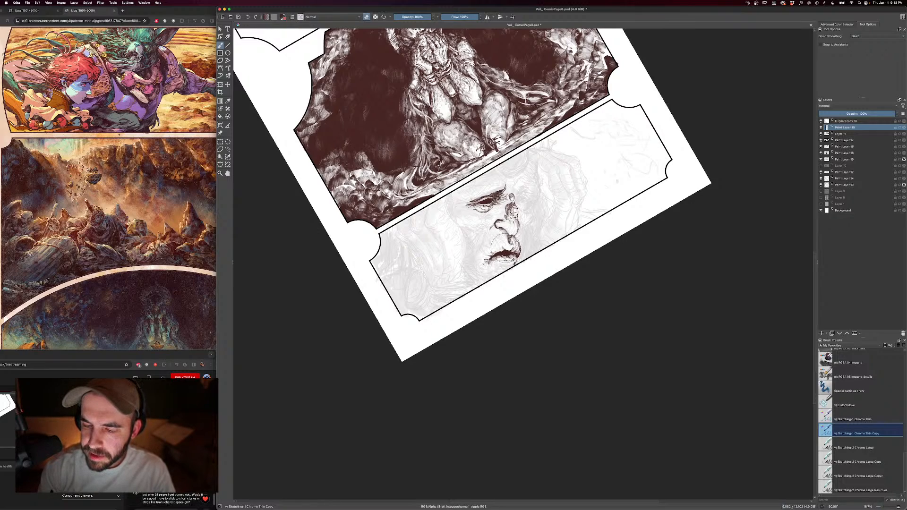
pyautogui.press('e')
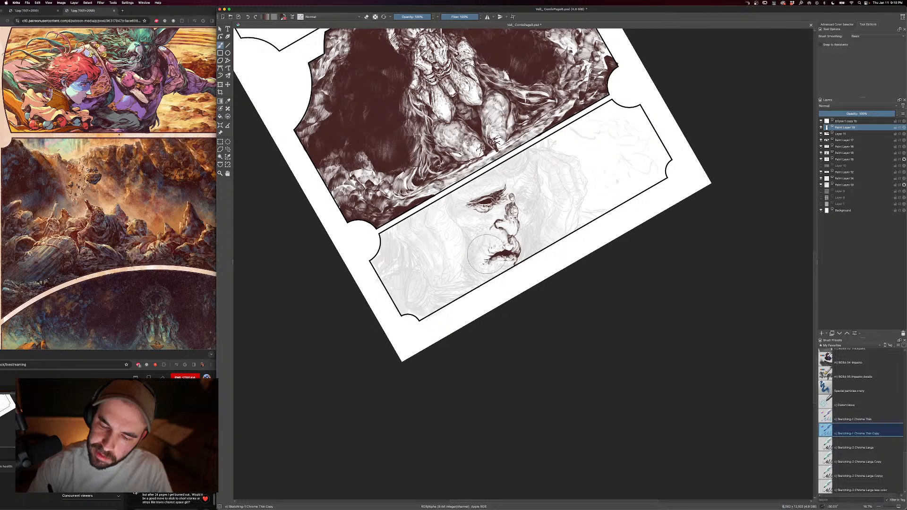
pyautogui.press('e')
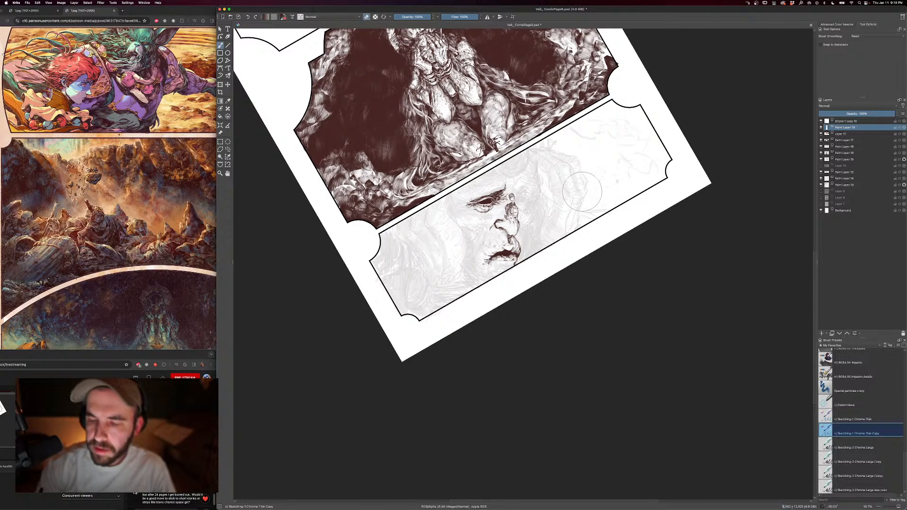
pyautogui.press('e')
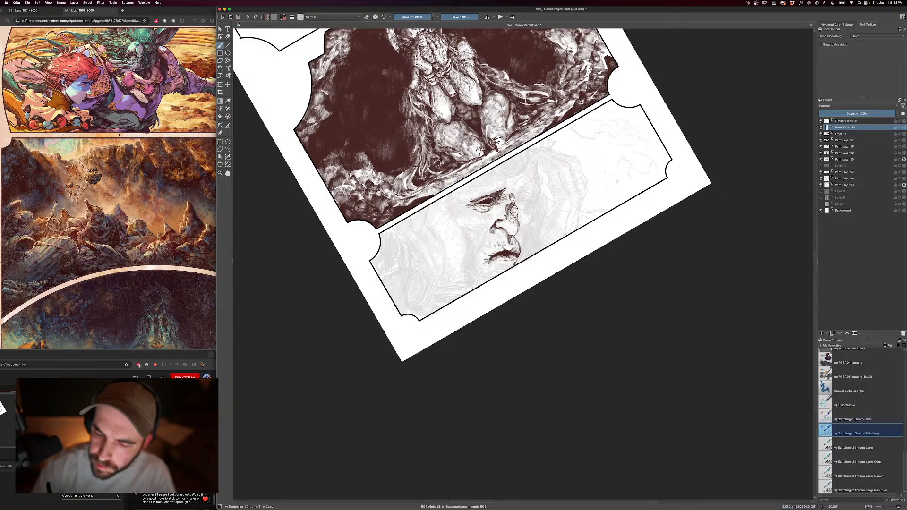
pyautogui.press('e')
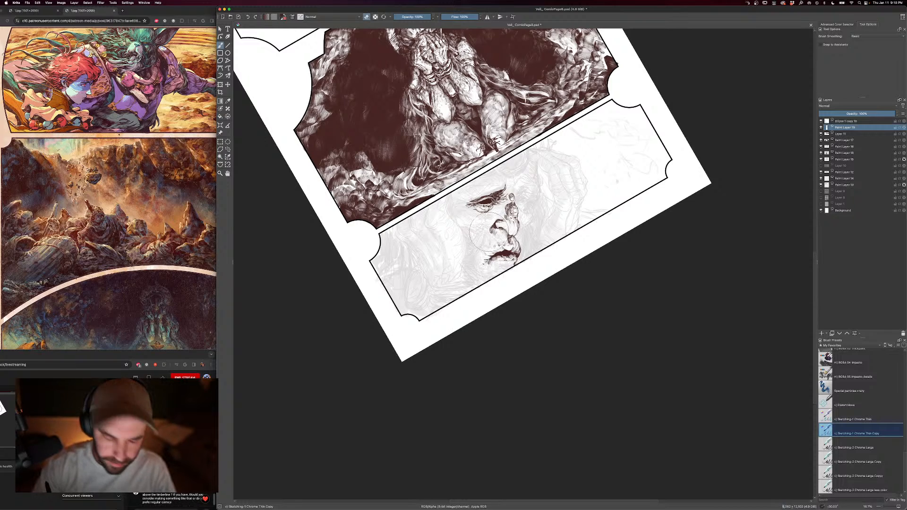
pyautogui.press('e')
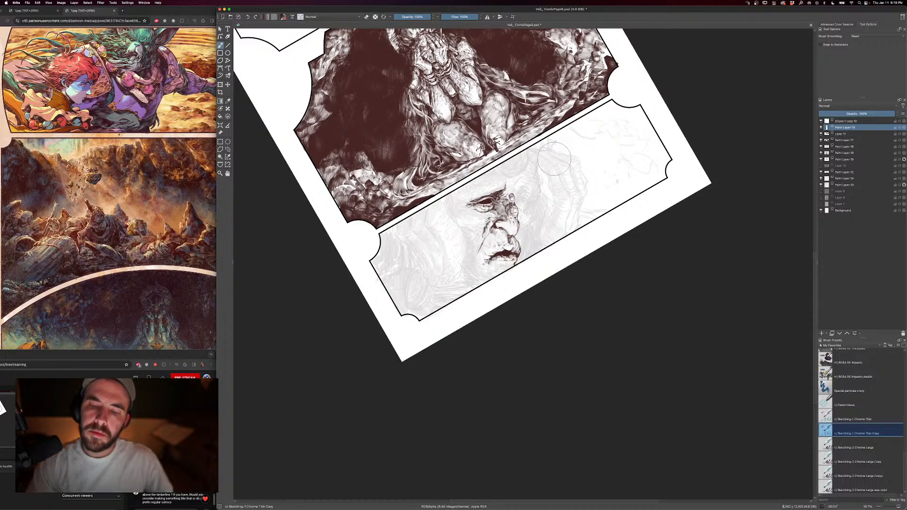
pyautogui.press('e')
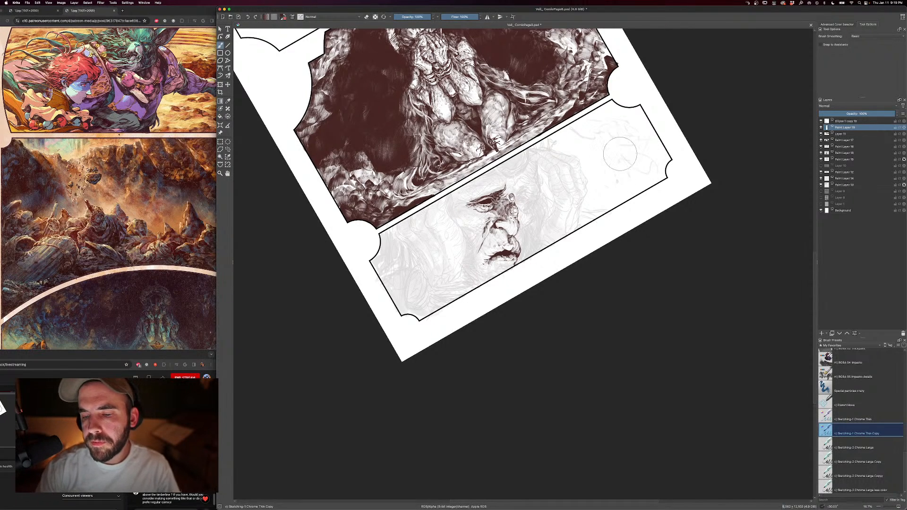
# - Mirror the canvas view around the cursor to check the face in reverse, keeping the bottom panel in sight
pyautogui.press('-')
pyautogui.press('-')
pyautogui.press('+')
pyautogui.press('+')
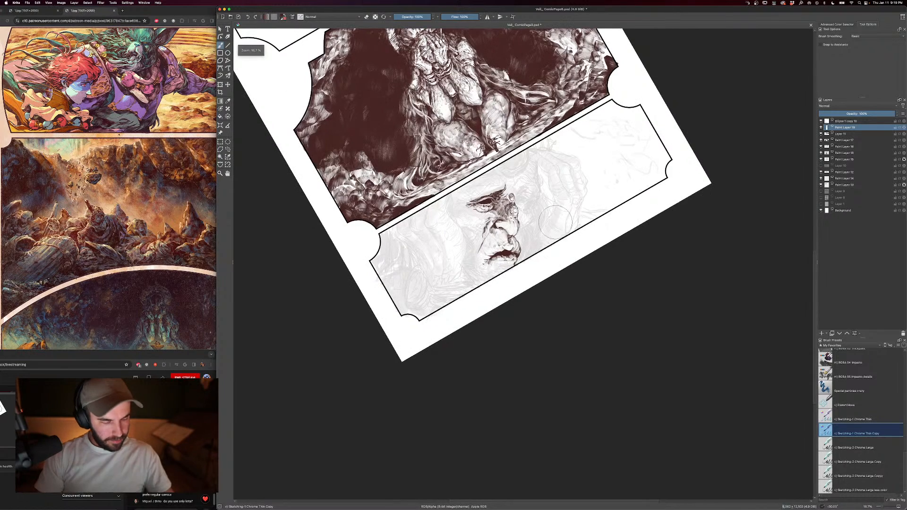
pyautogui.click(49, 3)
pyautogui.moveTo(67, 41)
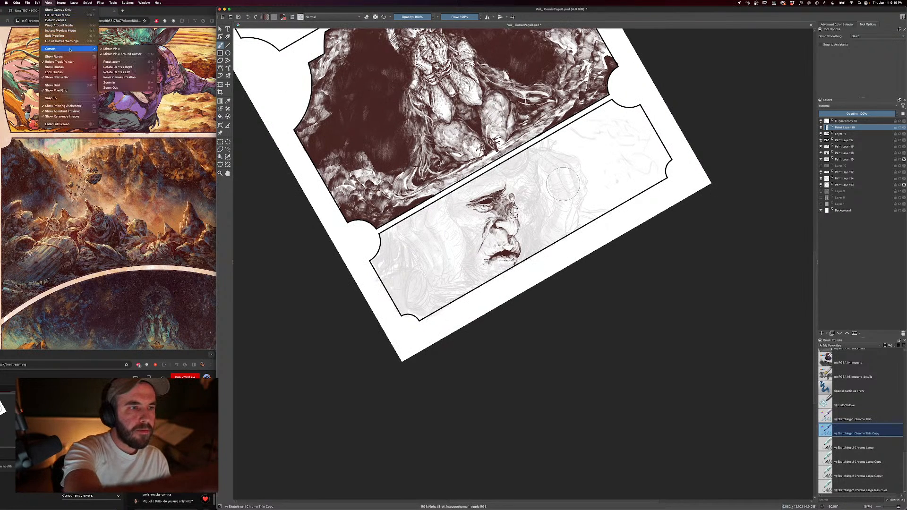
pyautogui.click(125, 50)
pyautogui.moveTo(729, 316); pyautogui.dragTo(671, 296)
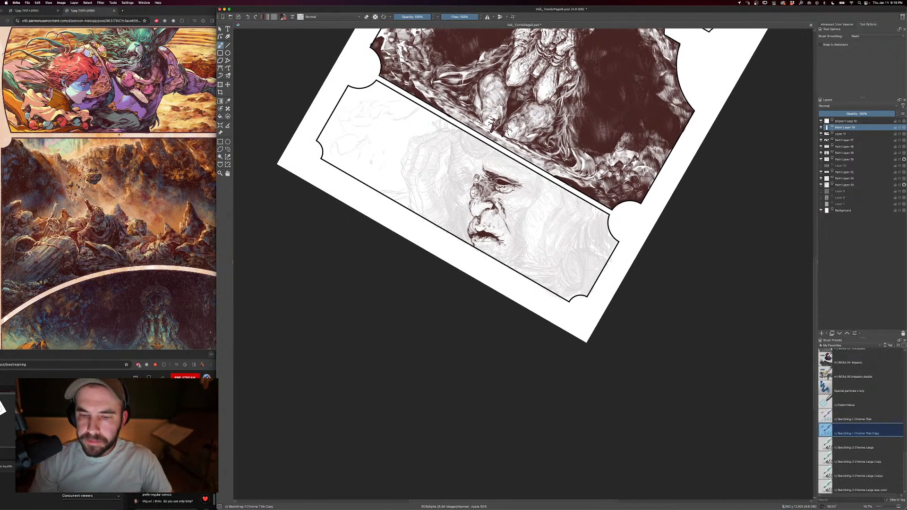
# - Ink the contour of the face's far cheek and the long curved edge where the near hand meets the cheek
pyautogui.press(']')
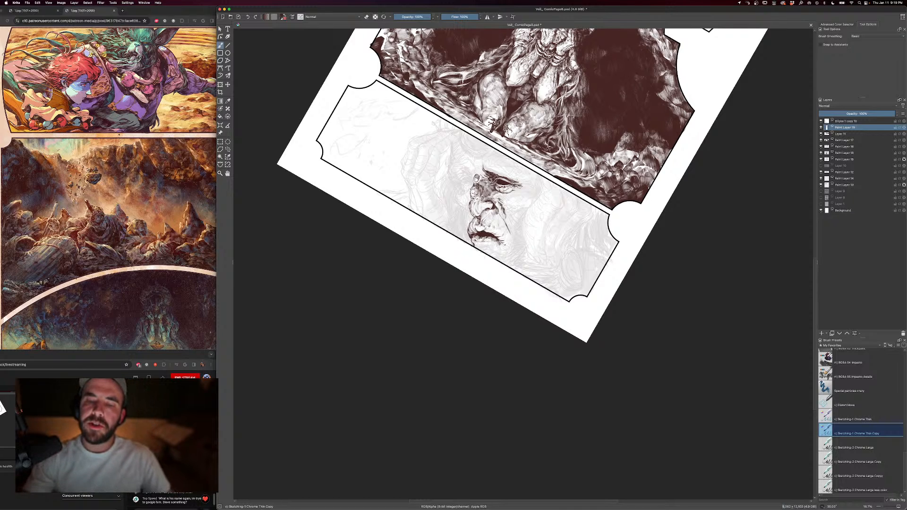
pyautogui.hotkey('ctrl', '0')
pyautogui.press('+')
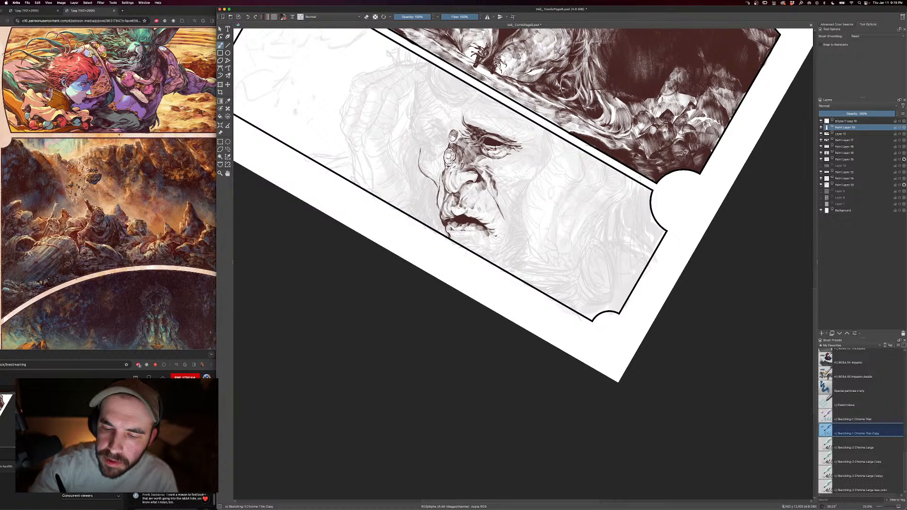
pyautogui.press('-')
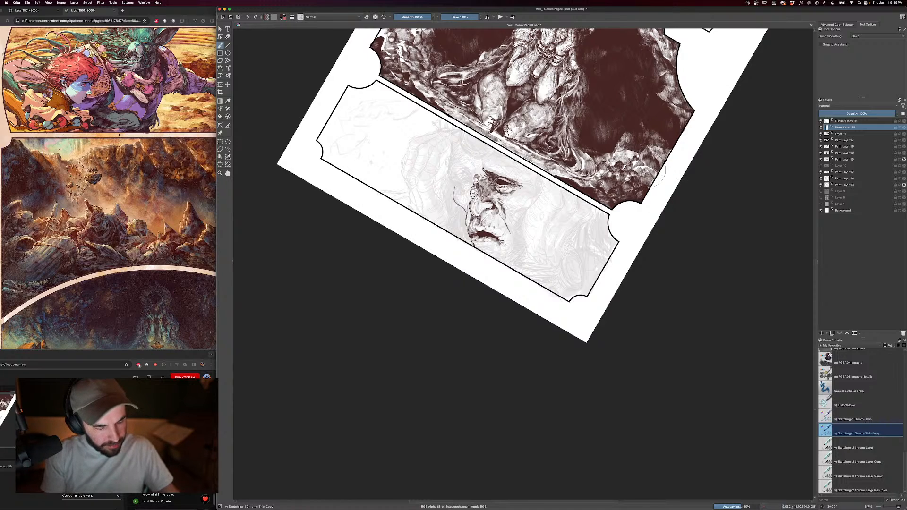
pyautogui.moveTo(692, 232); pyautogui.dragTo(670, 253)
pyautogui.hotkey('ctrl', '+')
pyautogui.press(']')
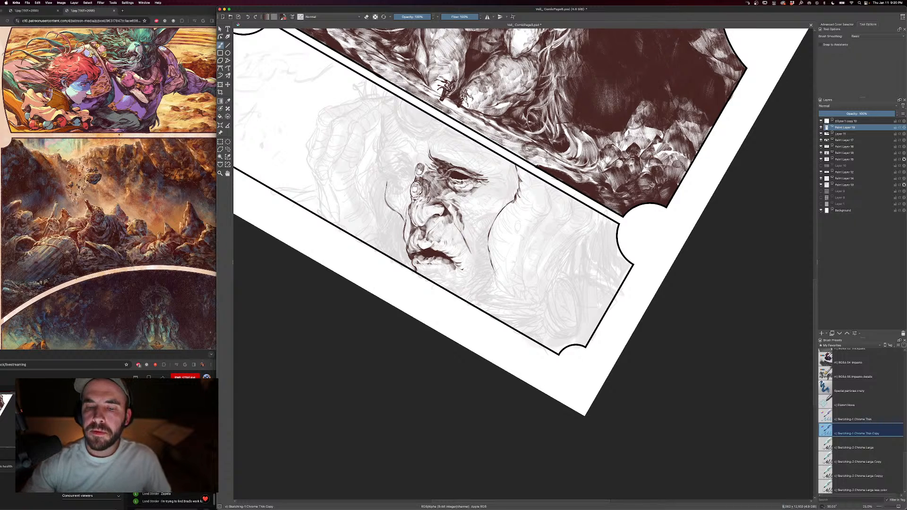
# - Ink the first finger beside the temple and thicken the edge between the near hand and the cheek, using a larger brush
pyautogui.press('-')
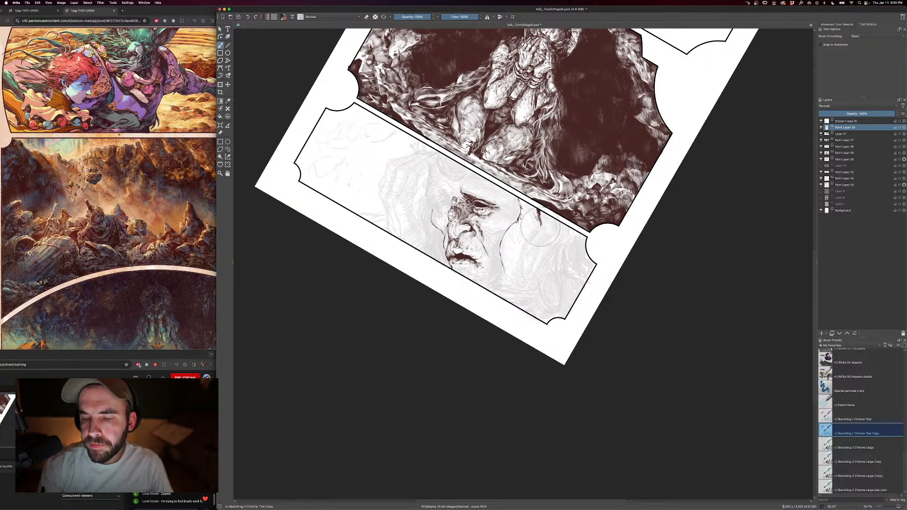
pyautogui.press(']')
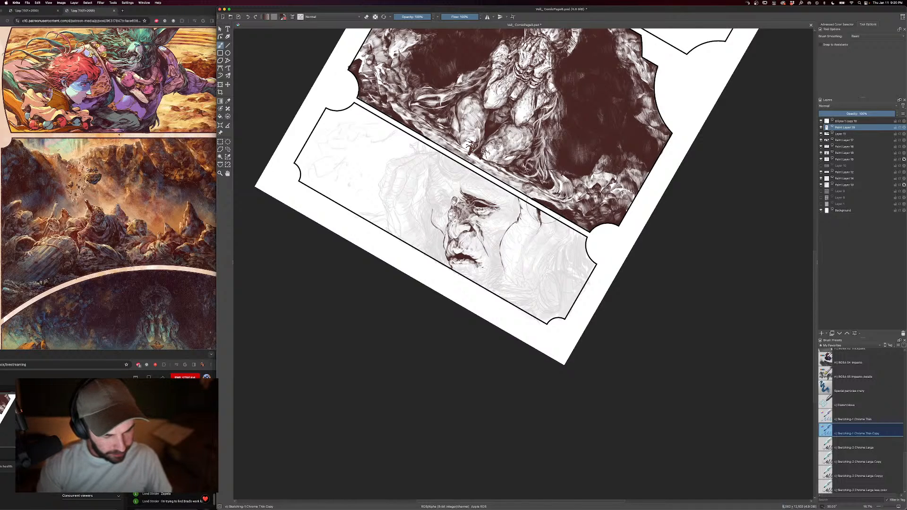
pyautogui.press(']')
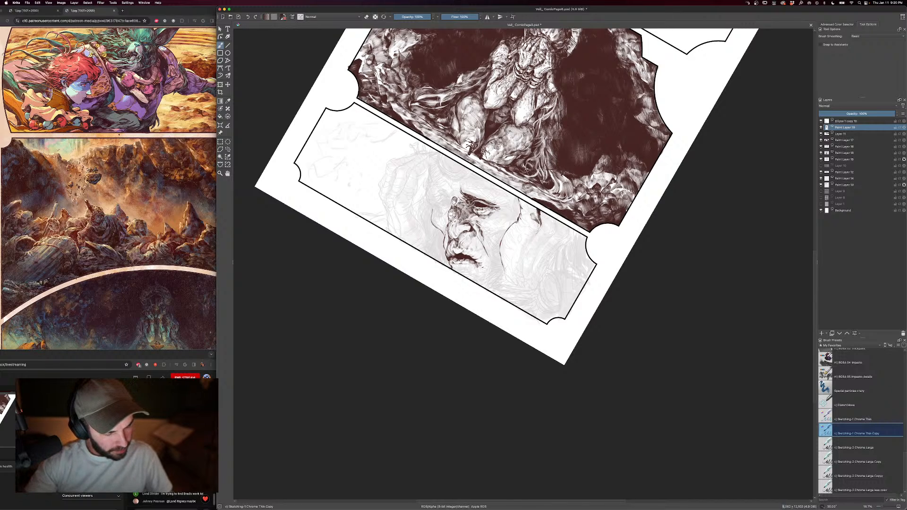
pyautogui.press(']')
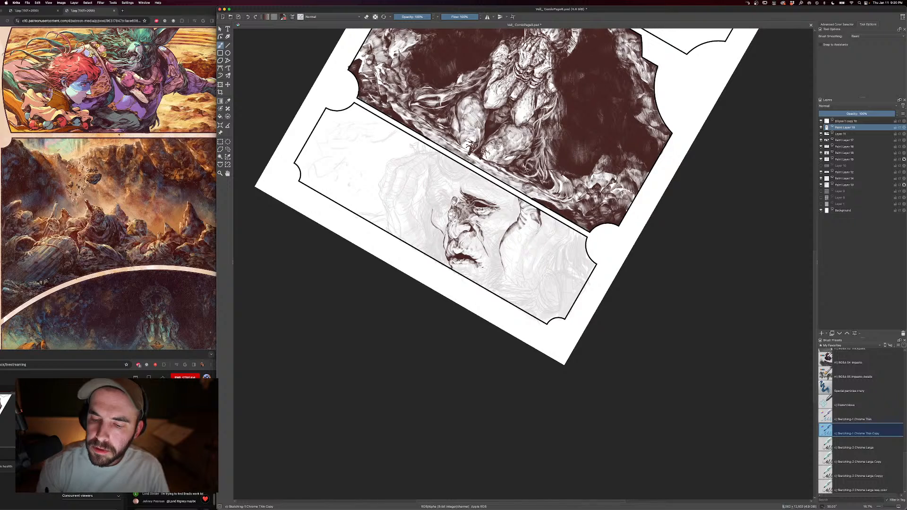
pyautogui.press('super+minus')
pyautogui.press('super+plus')
pyautogui.press(']')
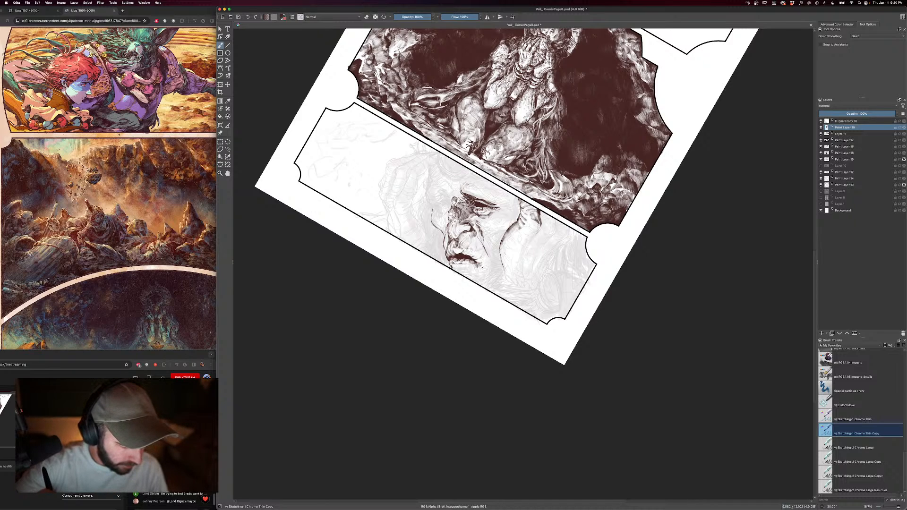
# - Ink the forehead and brow furrows, clean stray marks with the eraser, and shade the temple next to the hand
pyautogui.moveTo(478, 178); pyautogui.dragTo(437, 144)
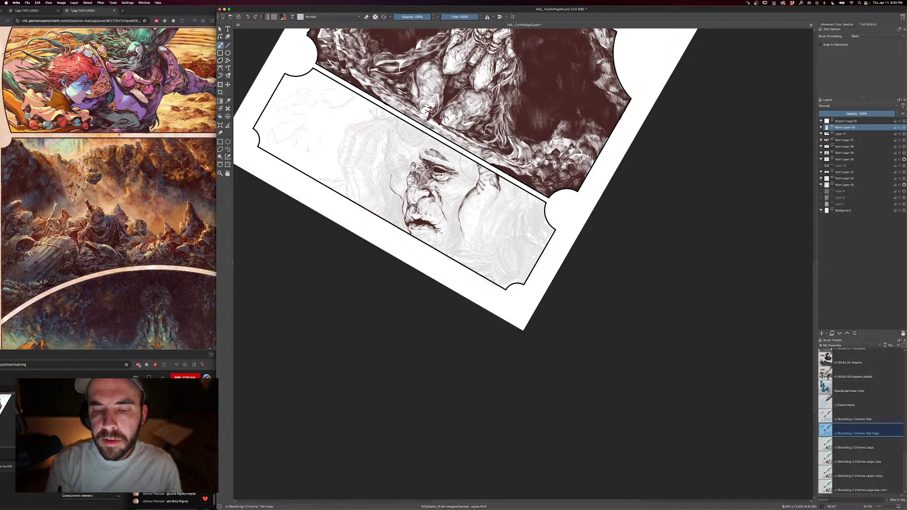
pyautogui.press('e')
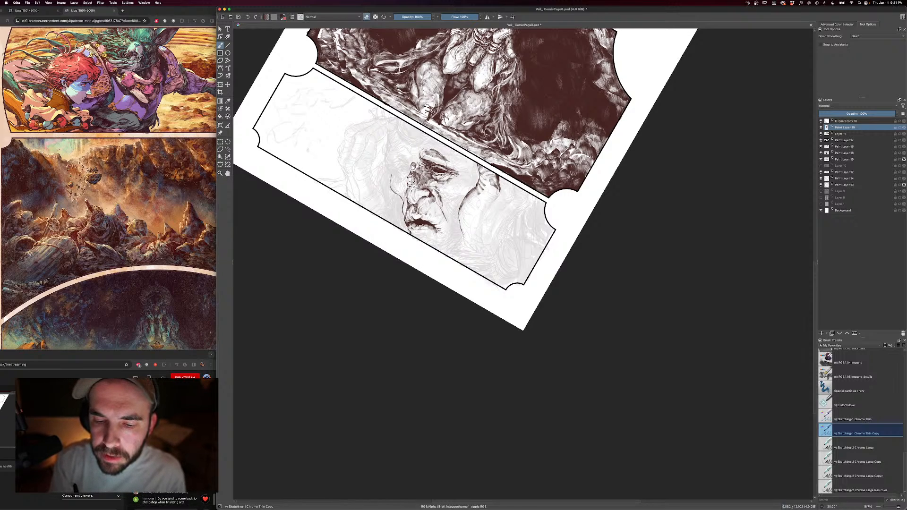
pyautogui.moveTo(435, 165); pyautogui.dragTo(420, 158)
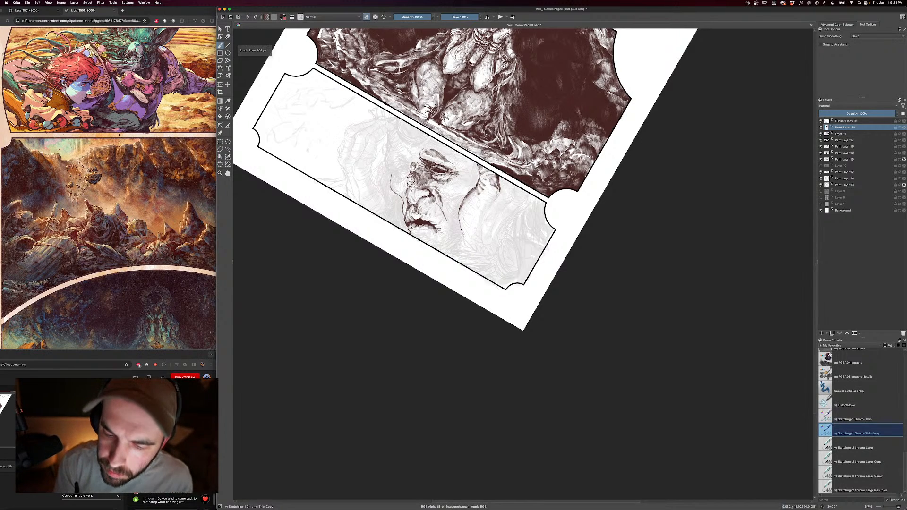
pyautogui.press('e')
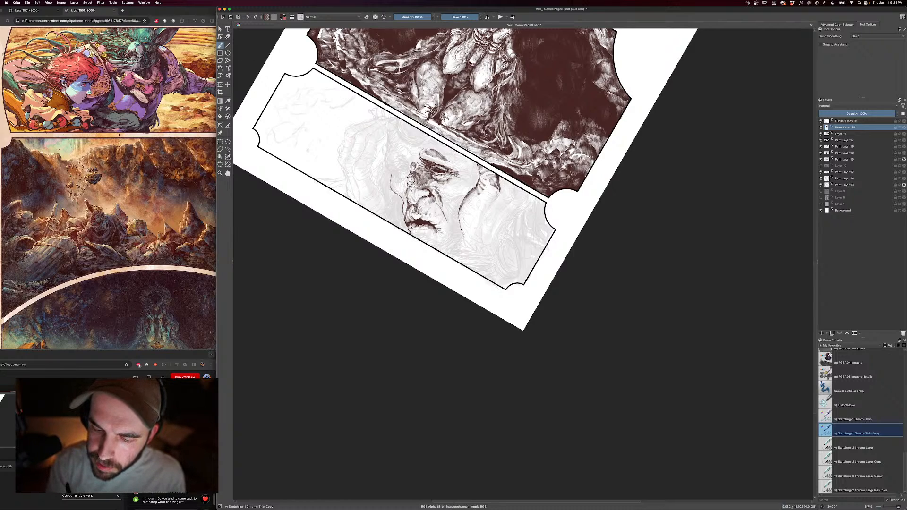
pyautogui.press(']')
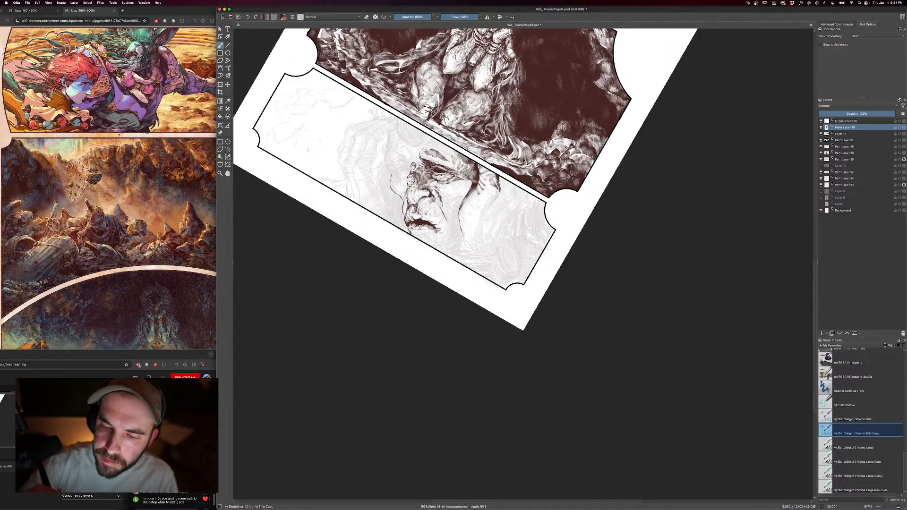
pyautogui.press(']')
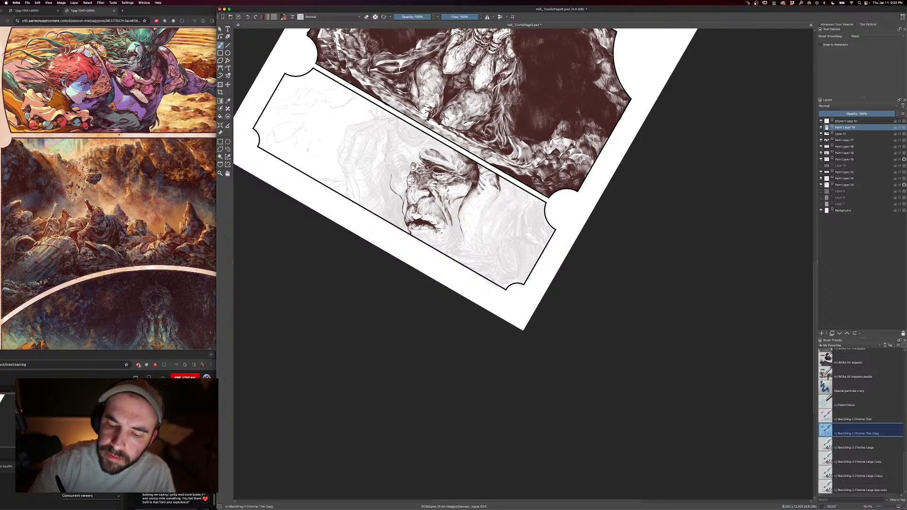
pyautogui.scroll(3, 442, 215)
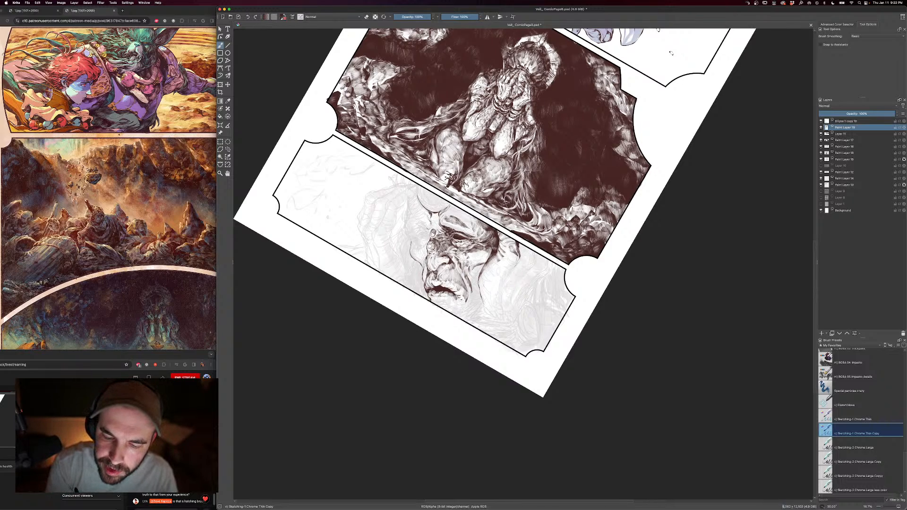
# - Examine the inked upper panels alongside the bottom panel's face, then return to a close view of the face
pyautogui.press('-')
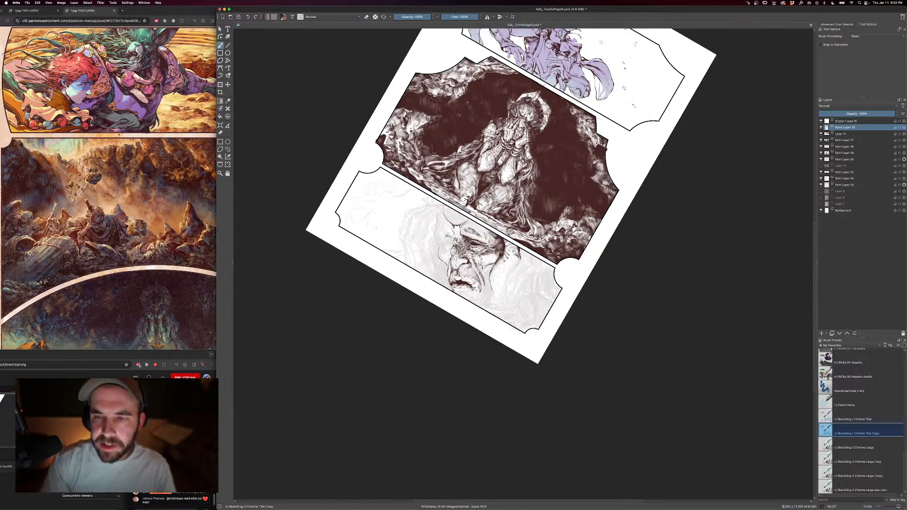
pyautogui.moveTo(619, 92); pyautogui.dragTo(586, 194)
pyautogui.press('+')
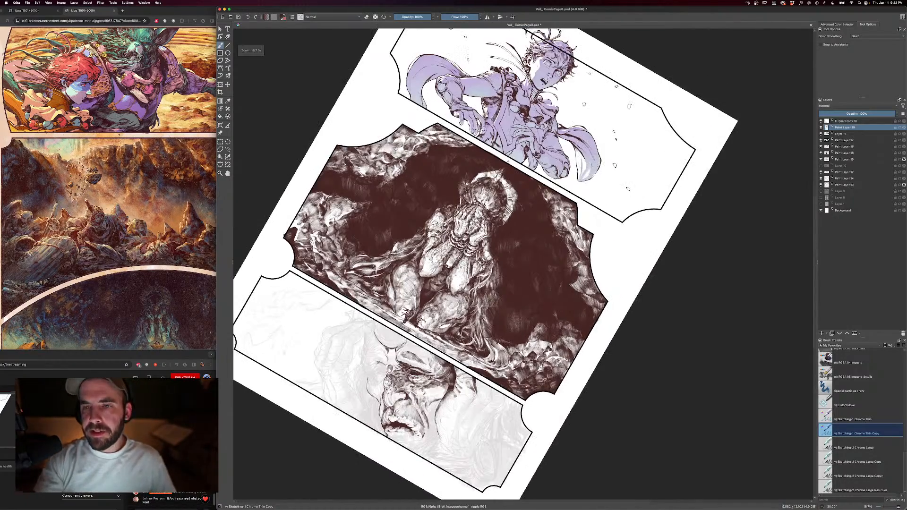
pyautogui.moveTo(590, 95); pyautogui.dragTo(577, 158)
pyautogui.press('+')
pyautogui.moveTo(589, 121); pyautogui.dragTo(586, 190)
pyautogui.moveTo(586, 472); pyautogui.dragTo(549, 223)
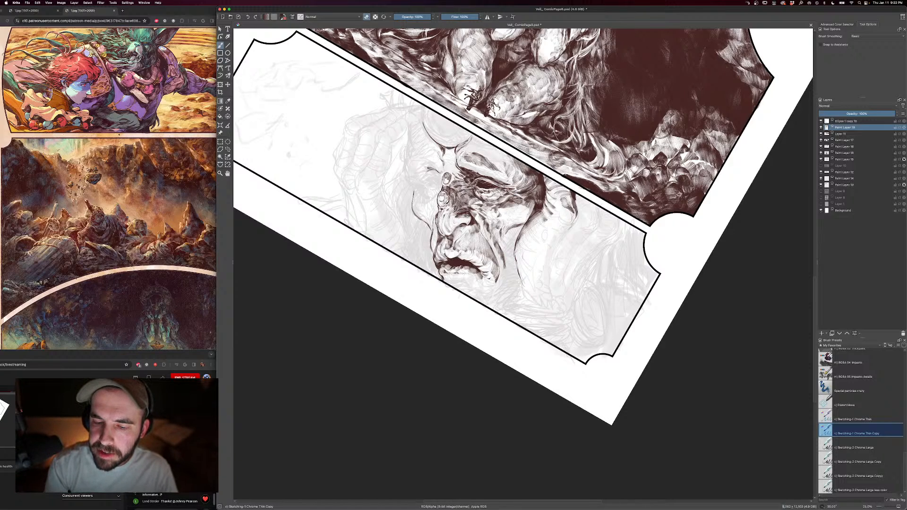
# - Deepen the wrinkles and shading on the near cheek and jaw, switching from the eraser back to the brush
pyautogui.press('-')
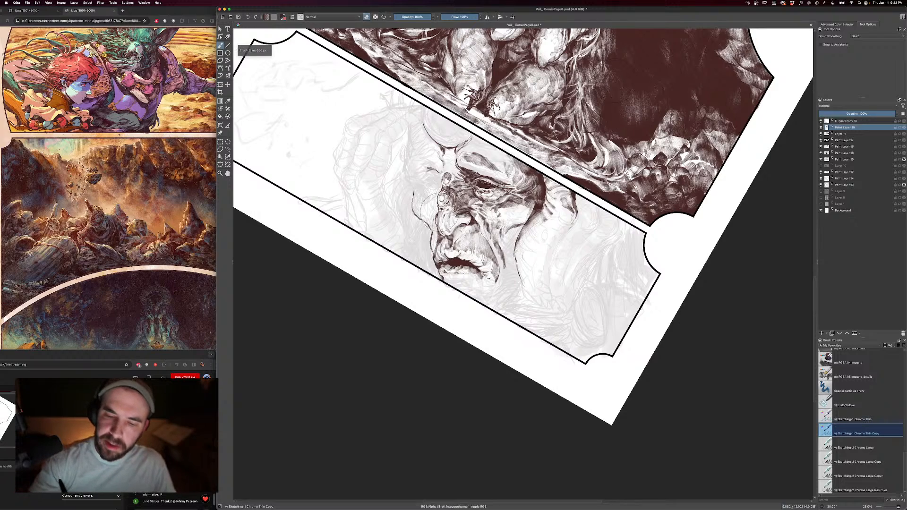
pyautogui.press('e')
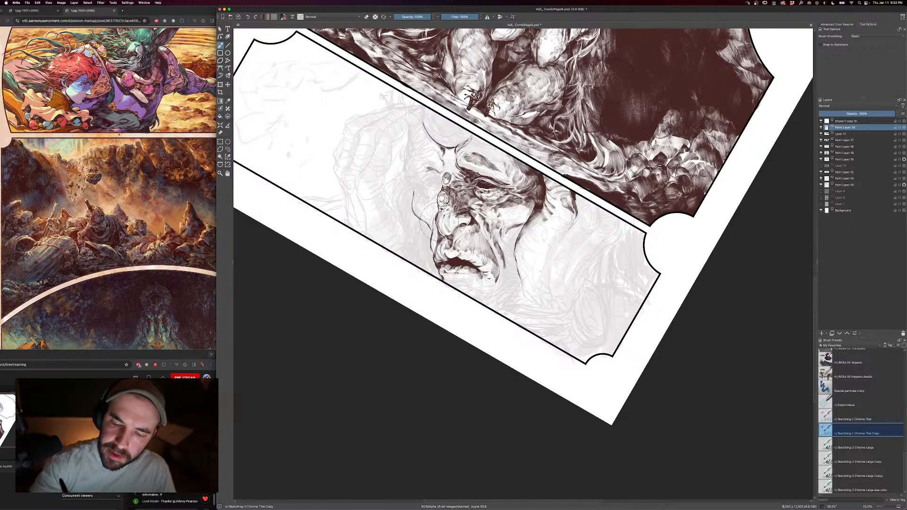
pyautogui.press('-')
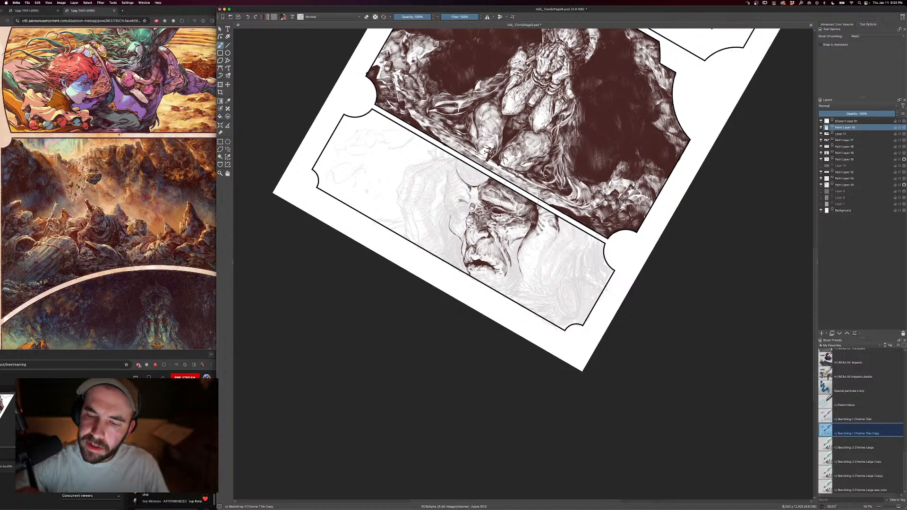
pyautogui.press('-')
pyautogui.press('+')
# - Ink the fingers and back of the near hand with curved contour and shadow strokes
pyautogui.press(']')
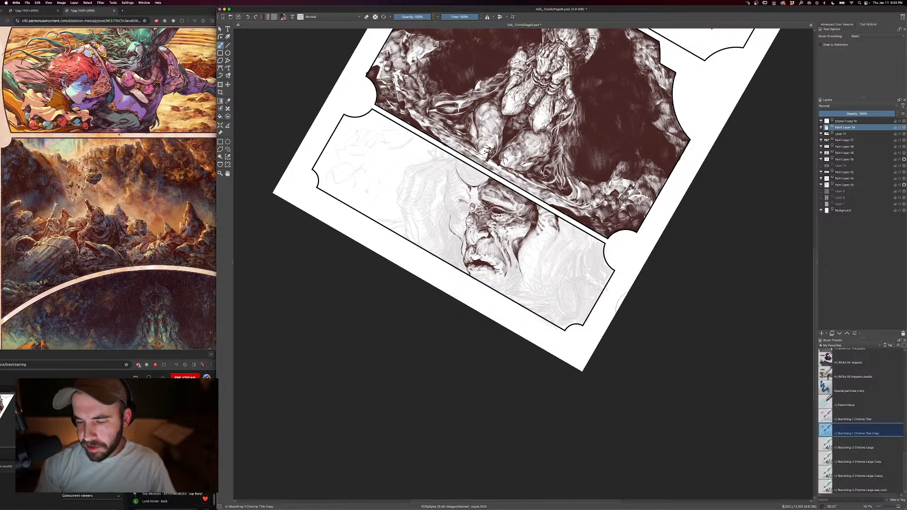
pyautogui.press('[')
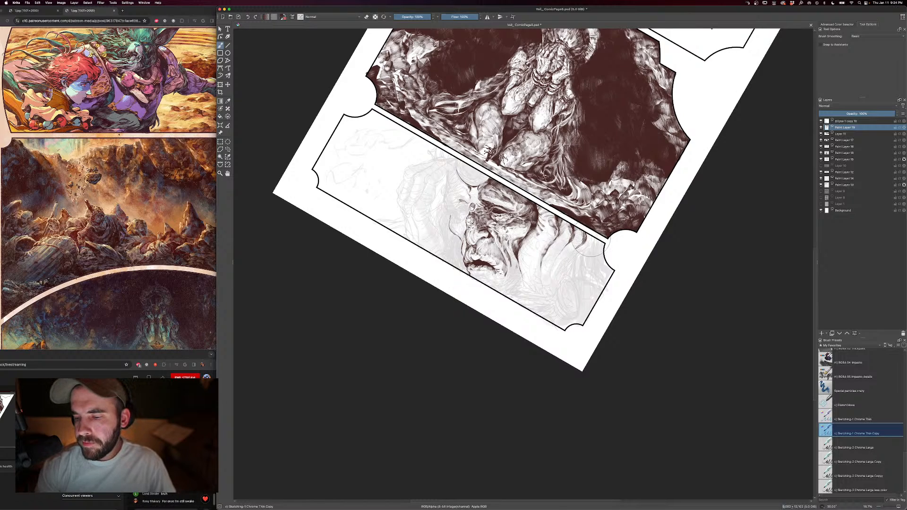
pyautogui.moveTo(637, 246); pyautogui.dragTo(593, 227)
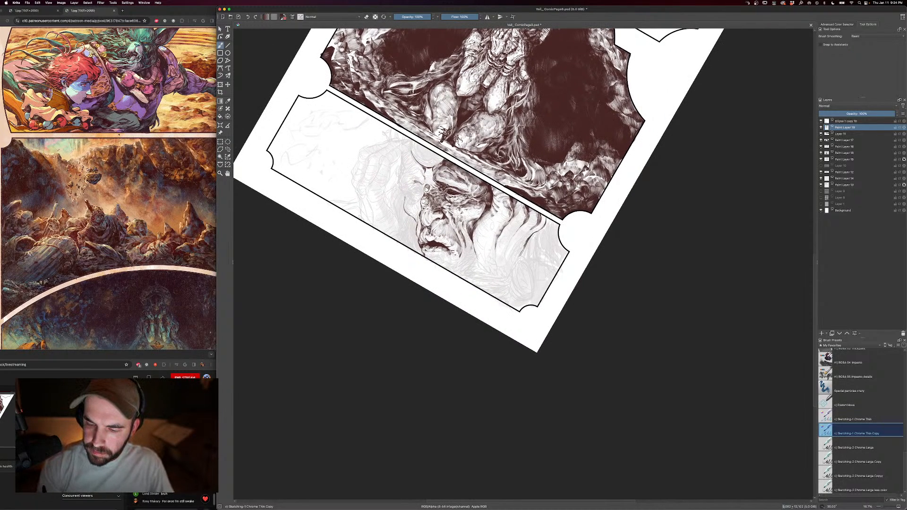
# - Ink the near hand's wrist outline and the band around its base, cleaning the edges with the eraser
pyautogui.press('e')
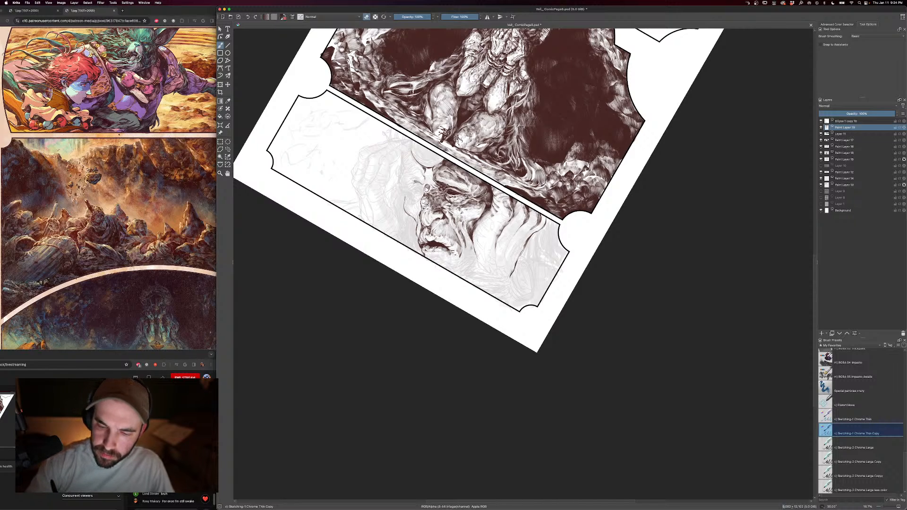
pyautogui.press('e')
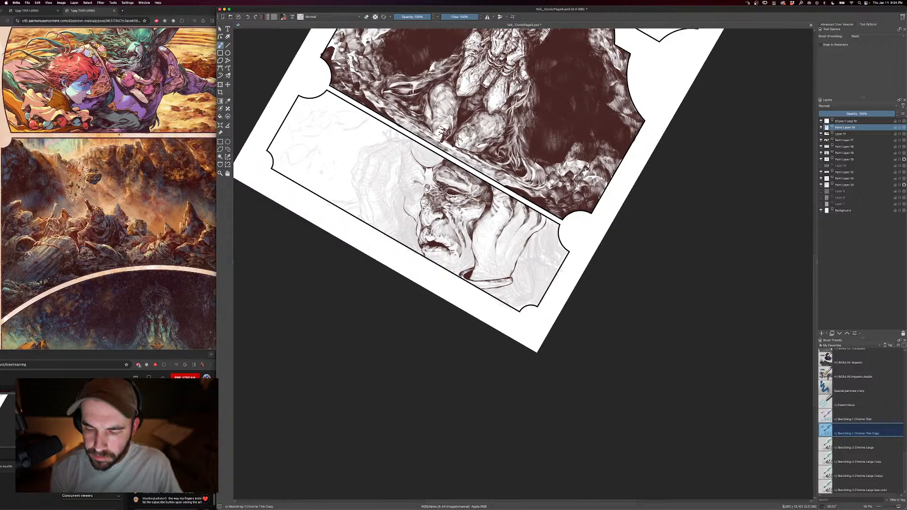
pyautogui.moveTo(483, 286); pyautogui.dragTo(512, 279)
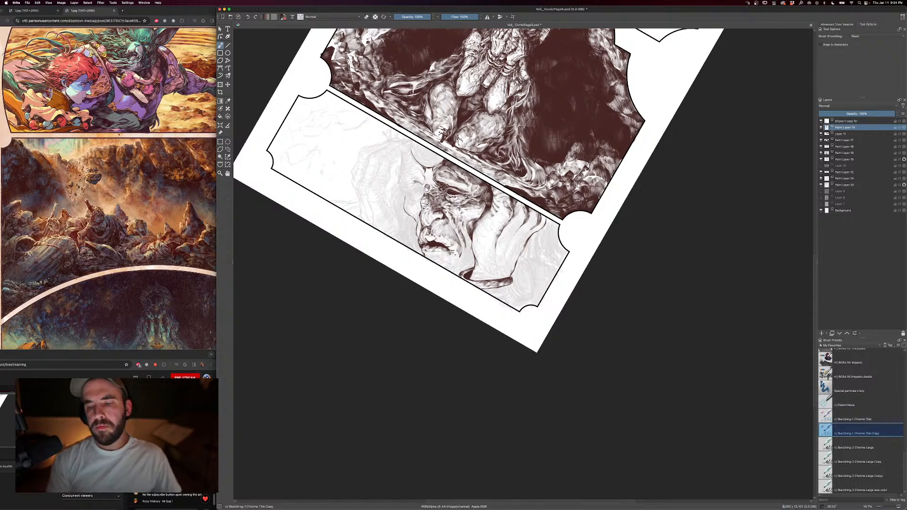
pyautogui.press(']')
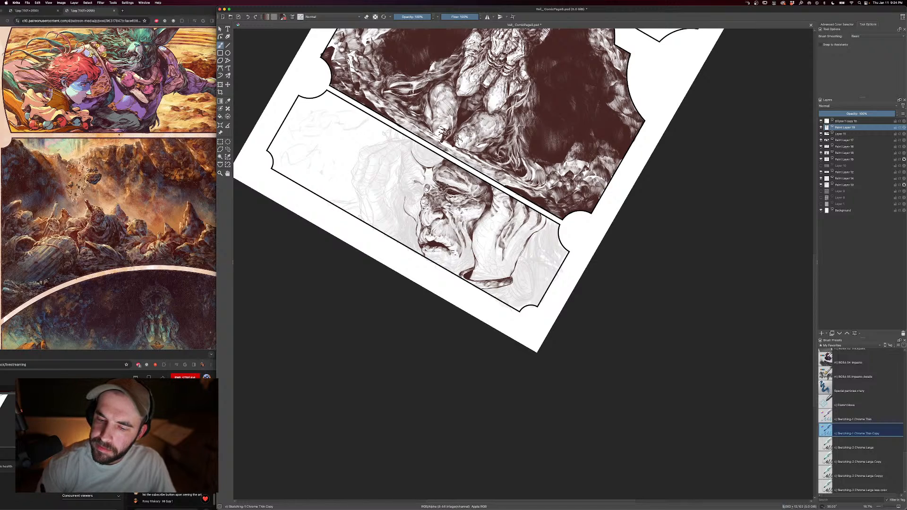
# - Shade the outer side of the near wrist with long dark strokes running down to the band
pyautogui.press('e')
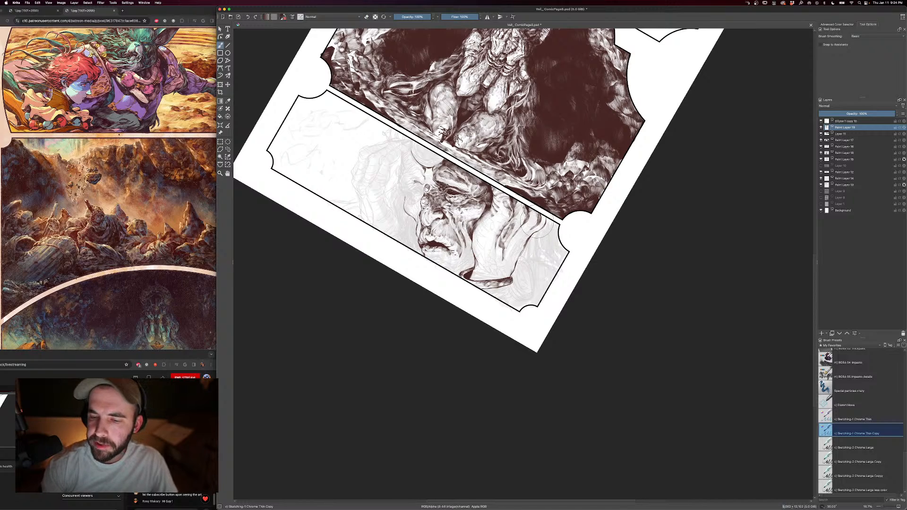
pyautogui.press('e')
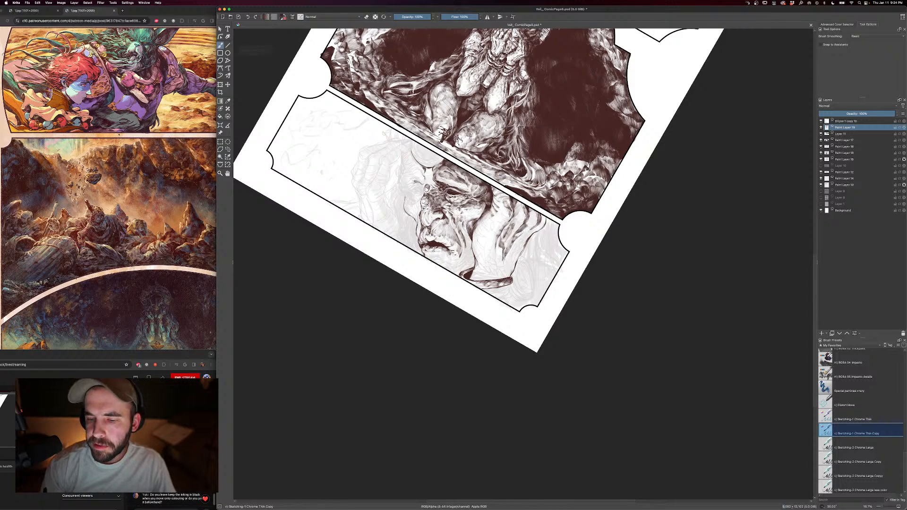
pyautogui.moveTo(531, 229)
pyautogui.mouseDown()
pyautogui.moveTo(507, 267)
pyautogui.moveTo(514, 263)
pyautogui.mouseUp()
pyautogui.moveTo(526, 246); pyautogui.dragTo(502, 278)
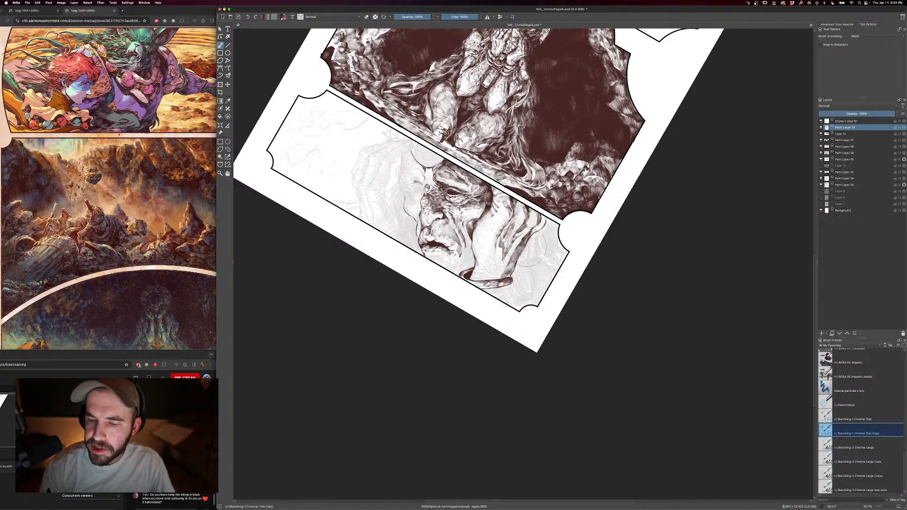
pyautogui.press('[')
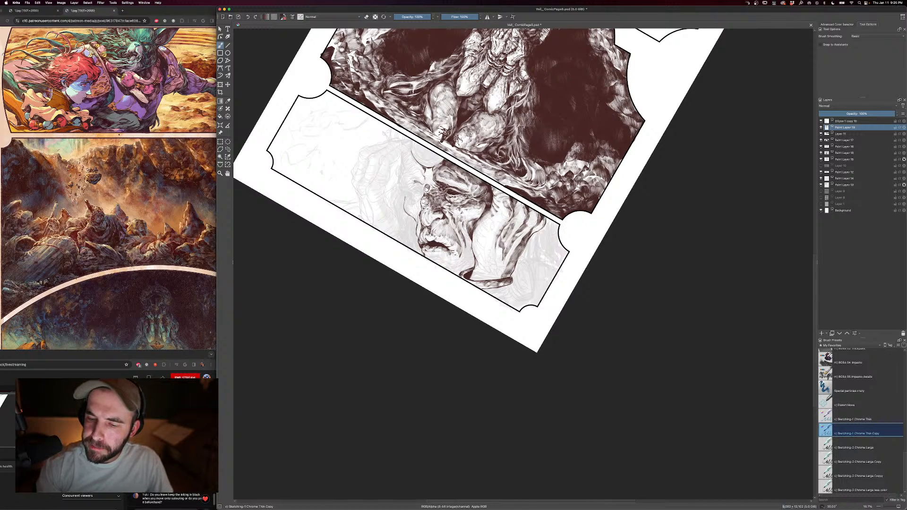
# - Add fine wrinkle shading across the near palm and wrist, alternating between brush and eraser
pyautogui.press('super+minus')
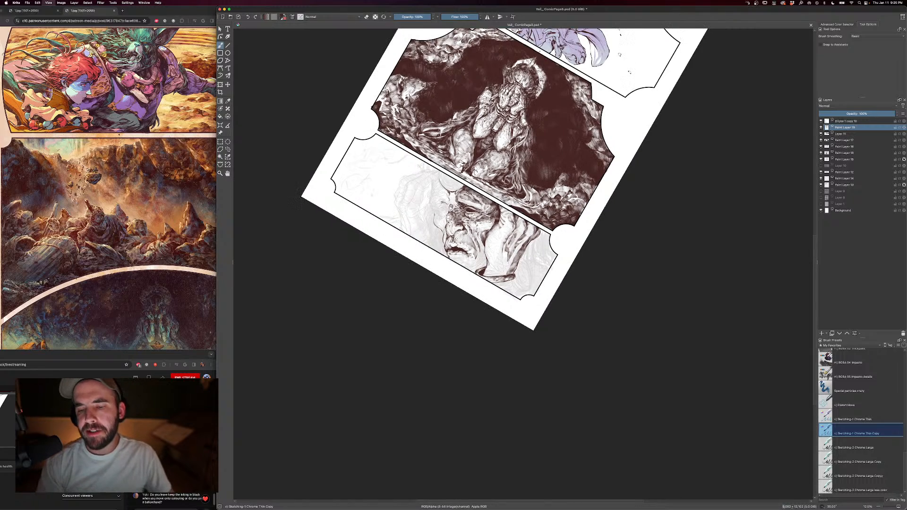
pyautogui.press('super+minus')
pyautogui.press('super+equal')
pyautogui.press('super+equal')
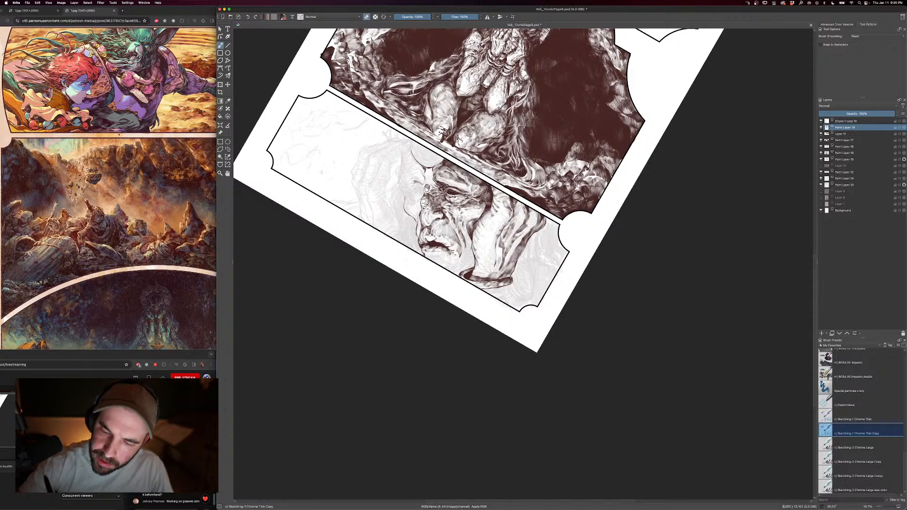
pyautogui.press('e')
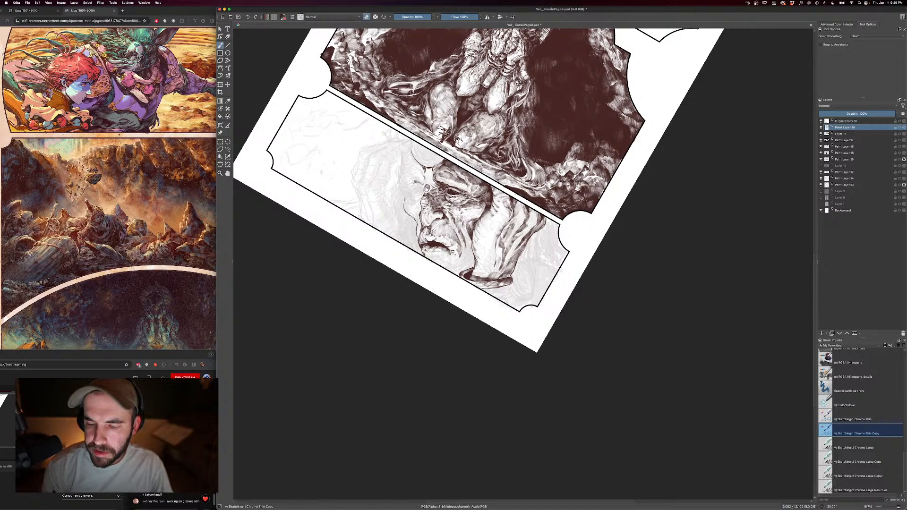
pyautogui.press('e')
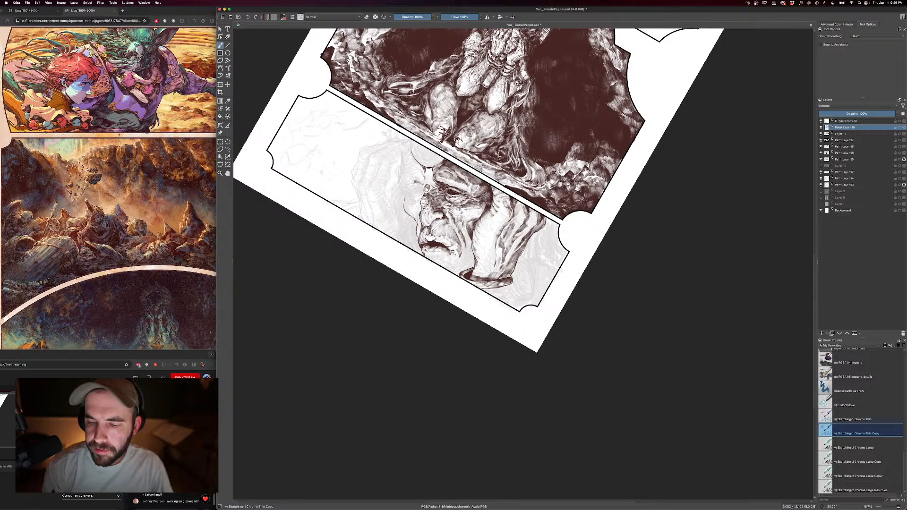
pyautogui.press('e')
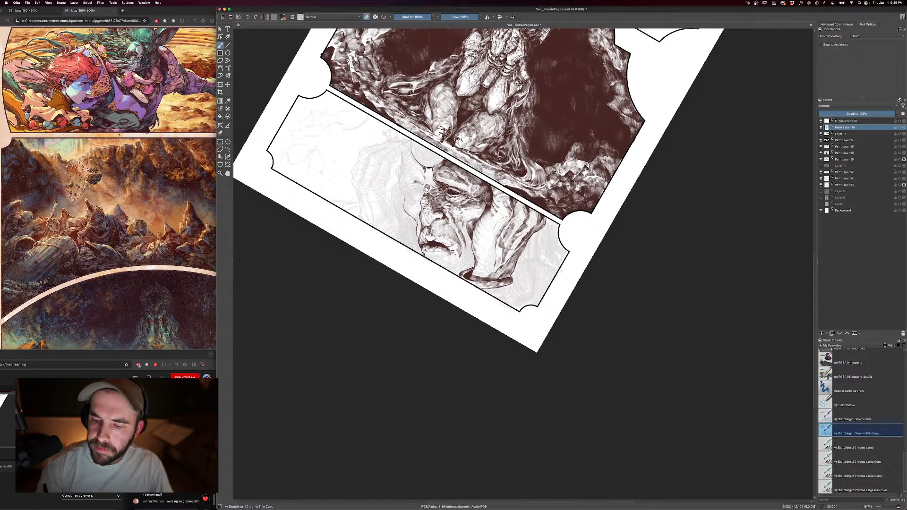
pyautogui.press('e')
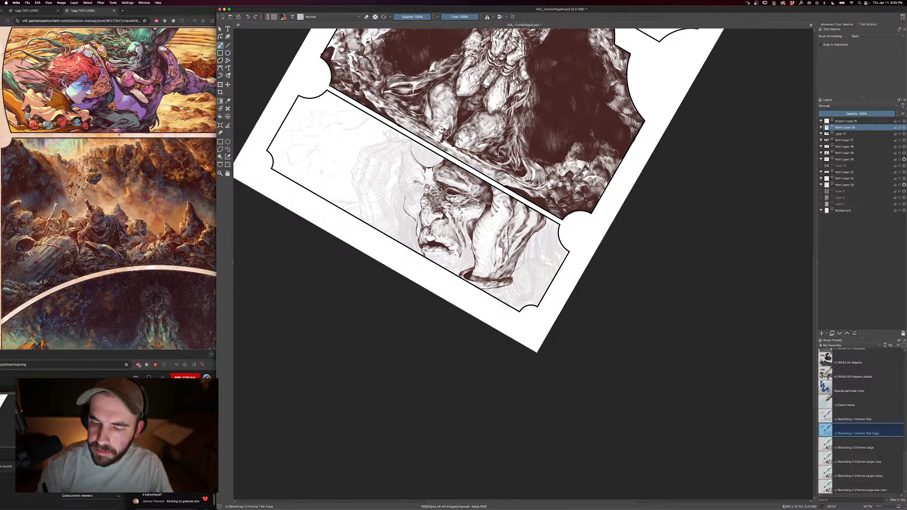
pyautogui.press('e')
pyautogui.press('e')
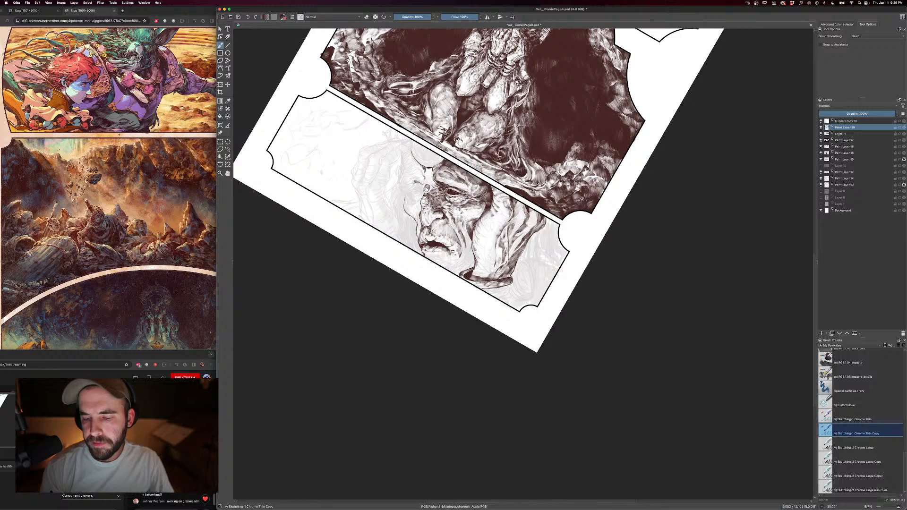
# - Ink the forearm folds and shadows between the wrist band and the panel's lower border, adjusting the brush size
pyautogui.press(']')
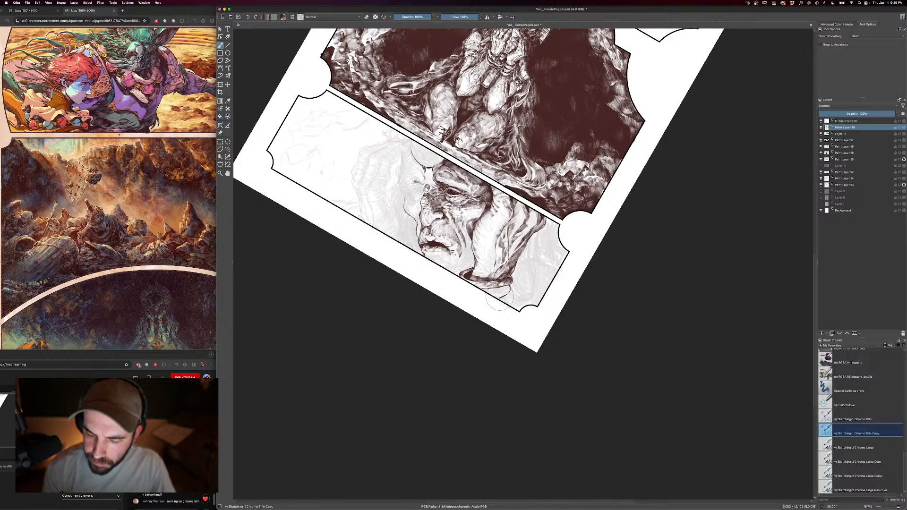
pyautogui.press(']')
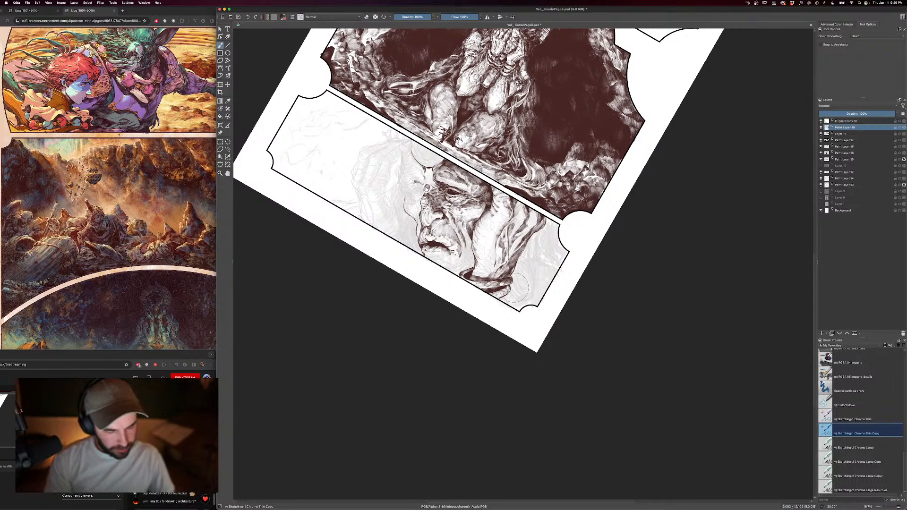
pyautogui.press('[')
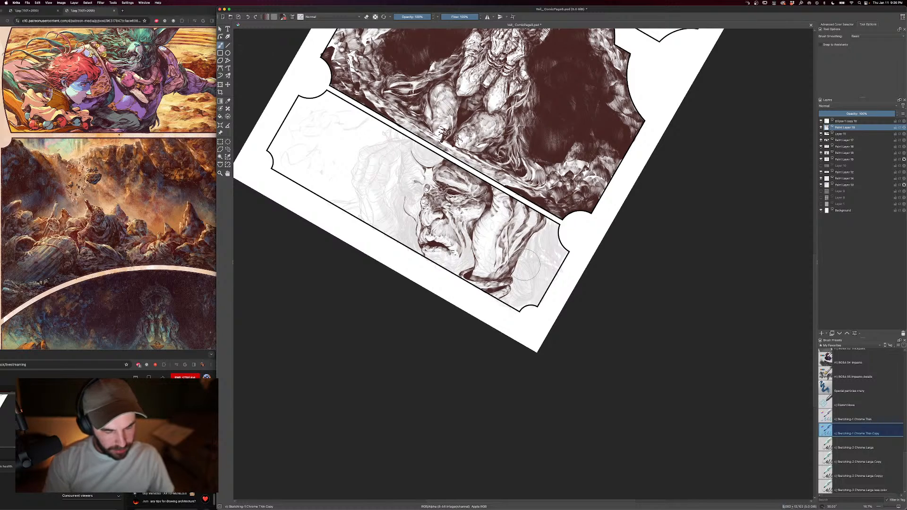
pyautogui.press('[')
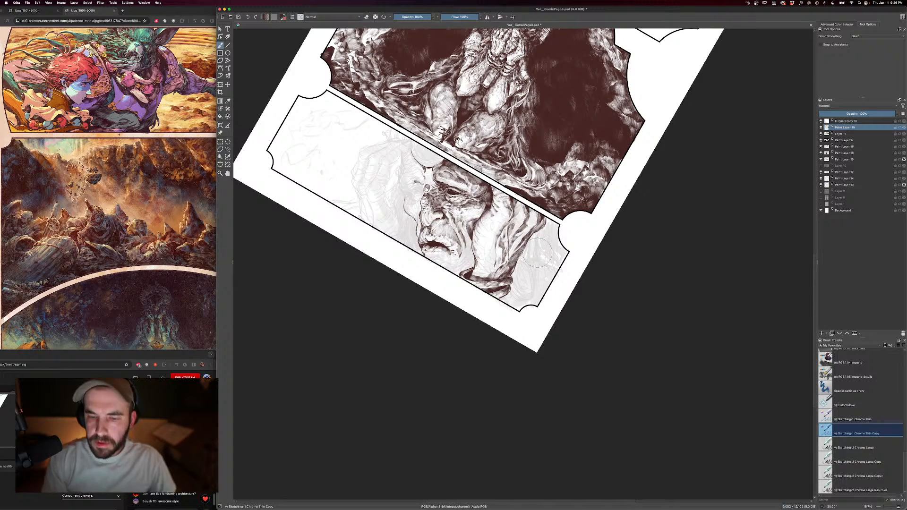
# - Ink the far eye with its lids and dark socket, switching between brush and eraser
pyautogui.scroll(3, 519, 198)
pyautogui.press('=')
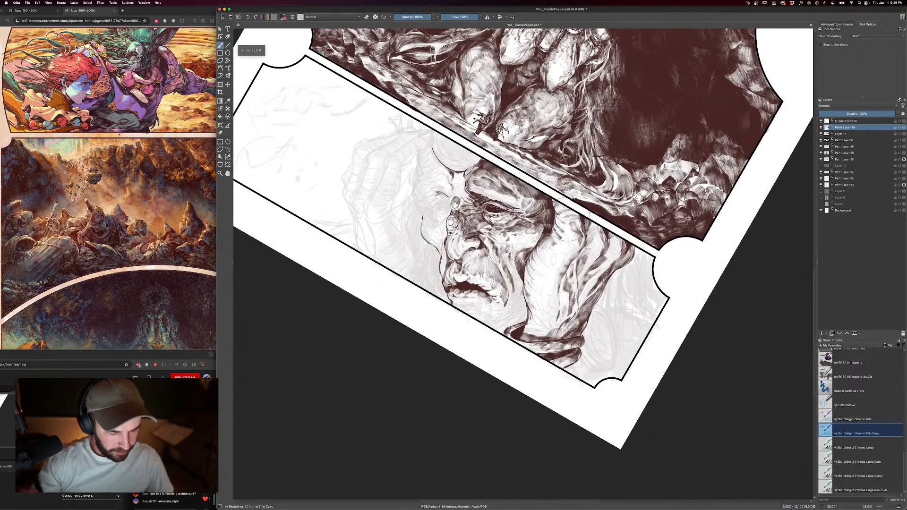
pyautogui.scroll(1, 519, 255)
pyautogui.press('[')
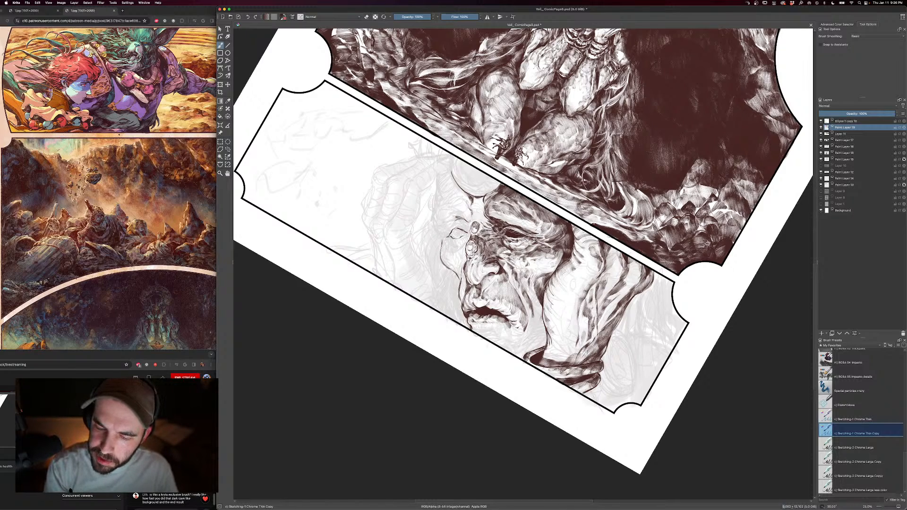
pyautogui.press('e')
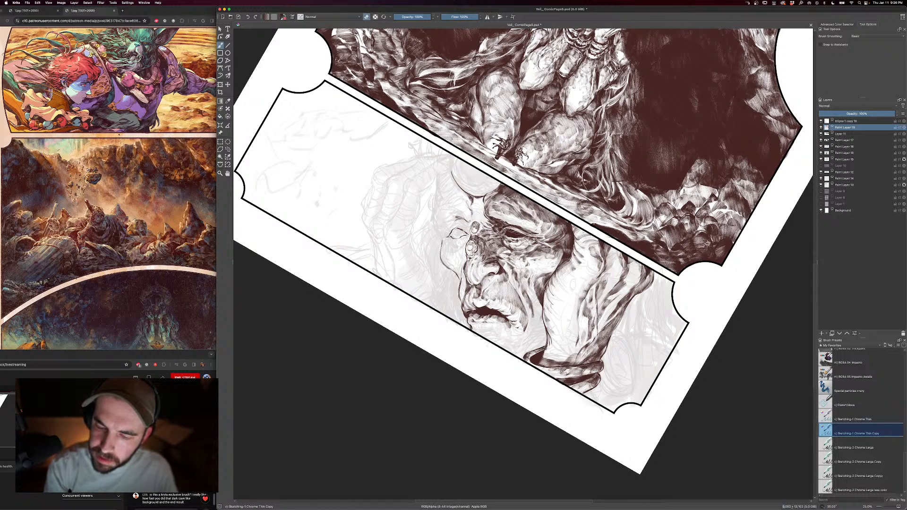
pyautogui.press('e')
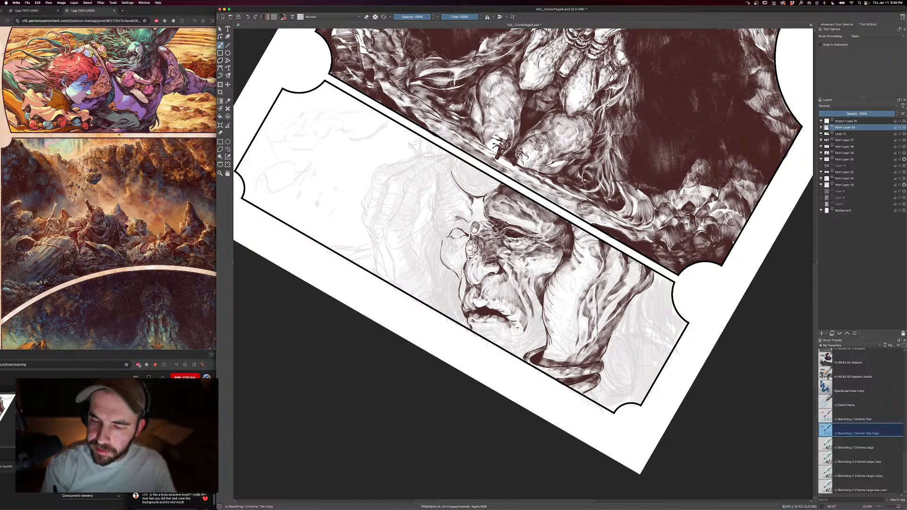
pyautogui.press('e')
pyautogui.press('e')
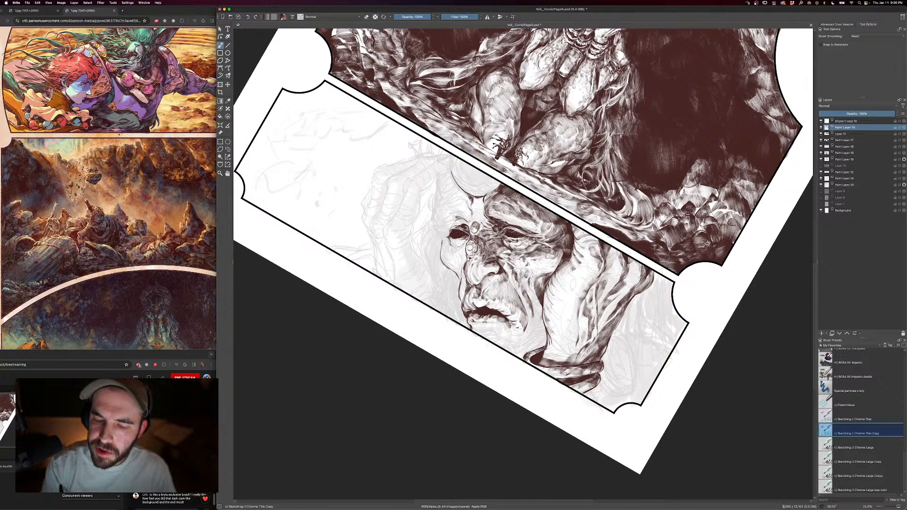
# - Ink the far brow, its furrows and the temple contour, and darken the skin around the far eye
pyautogui.press('-')
pyautogui.press('=')
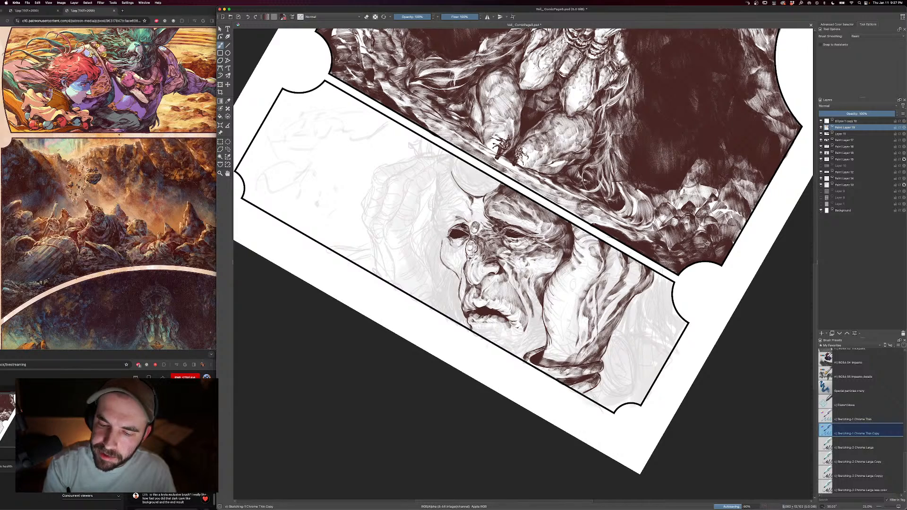
pyautogui.press(']')
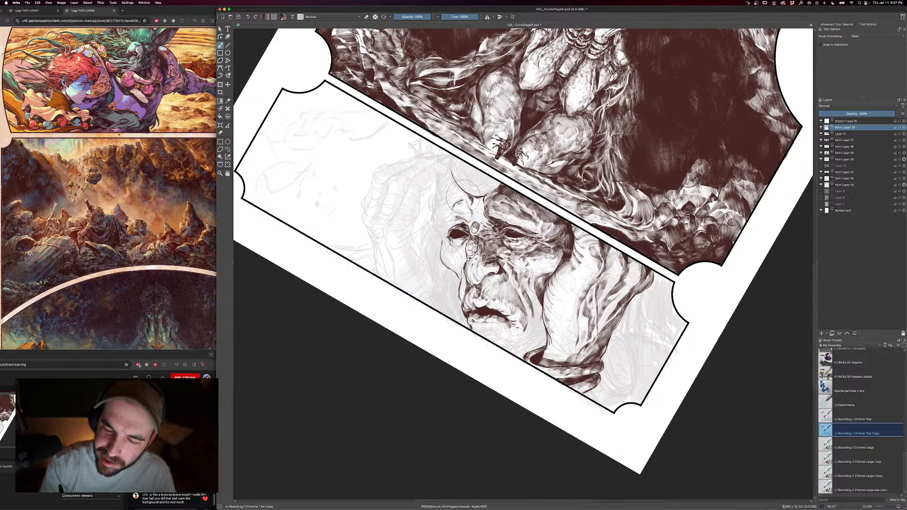
pyautogui.press(']')
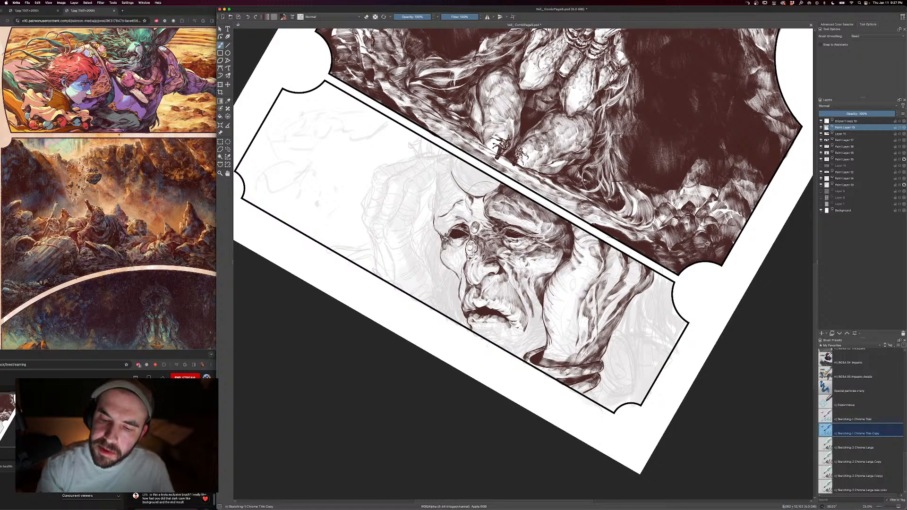
pyautogui.press('[')
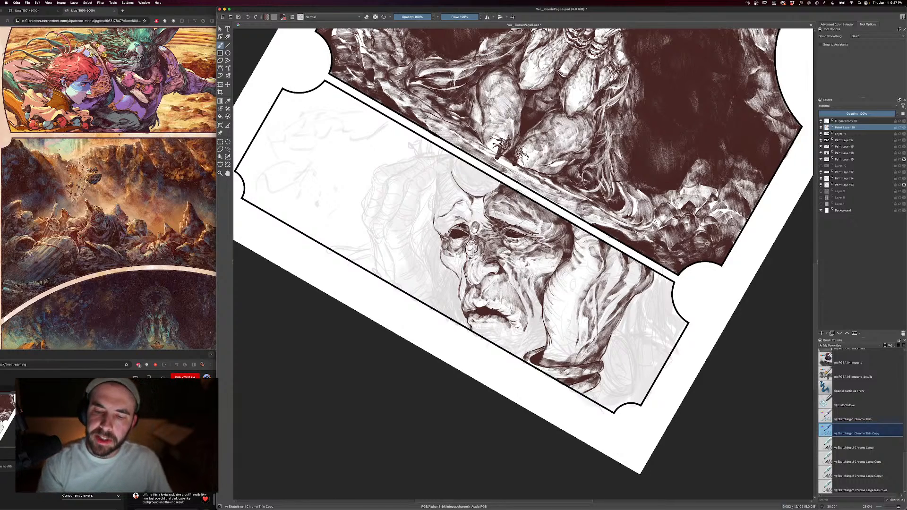
# - Shade the far cheek and the forehead below the crescent mark with short contour strokes
pyautogui.press('-')
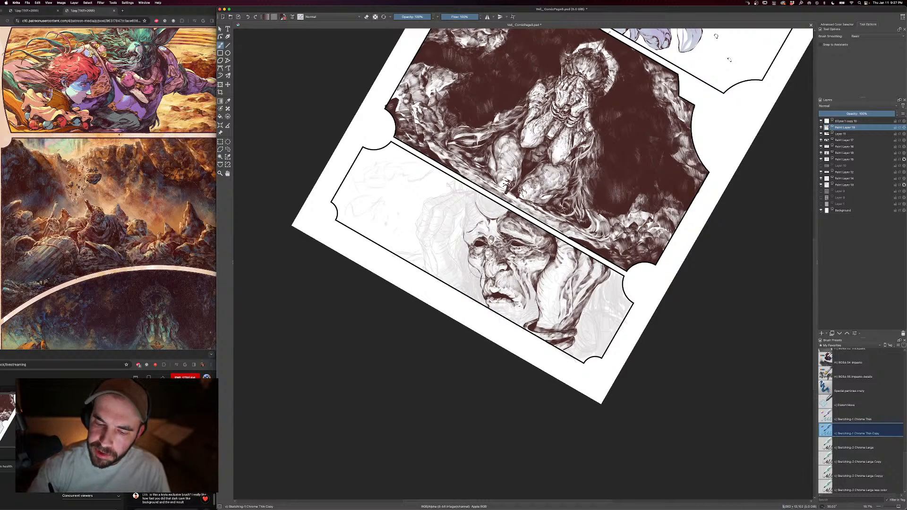
pyautogui.moveTo(470, 262); pyautogui.dragTo(477, 286)
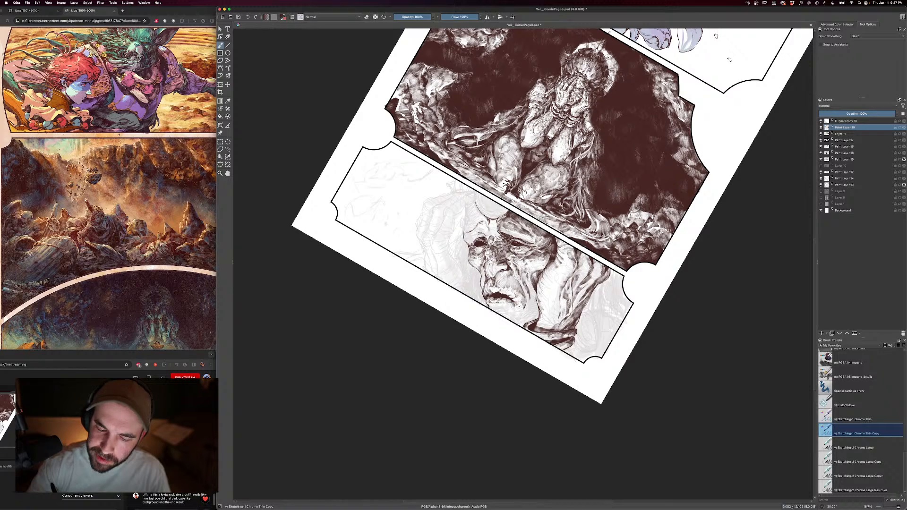
pyautogui.press(']')
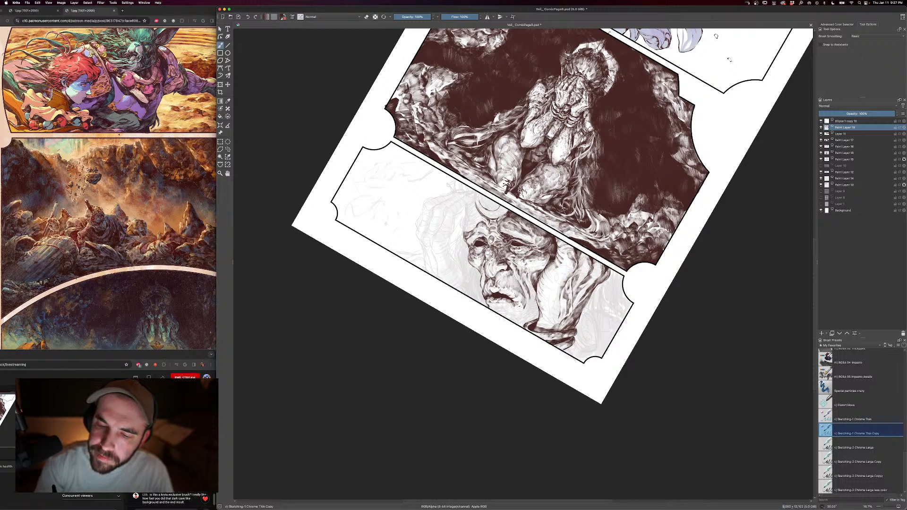
# - Ink the far side of the forehead up to the panel border and add an outer contour line beside it with a larger brush
pyautogui.press('e')
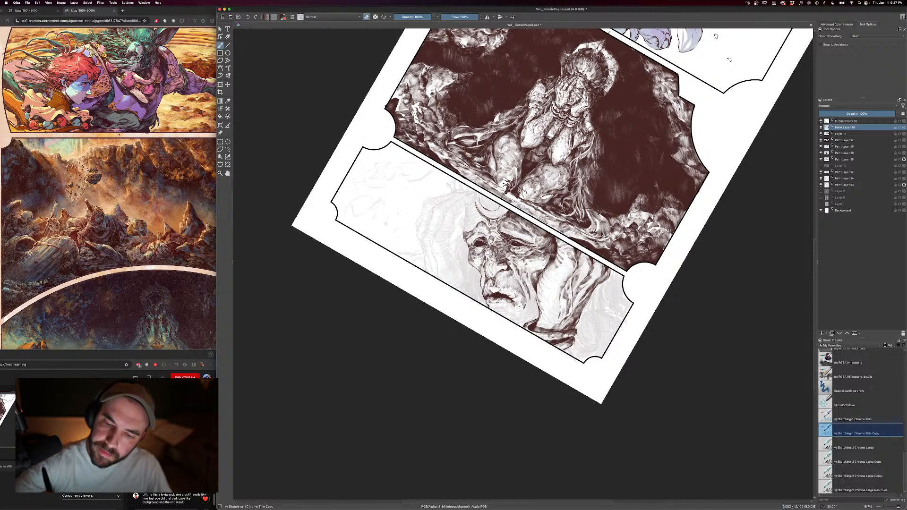
pyautogui.press('e')
pyautogui.press(']')
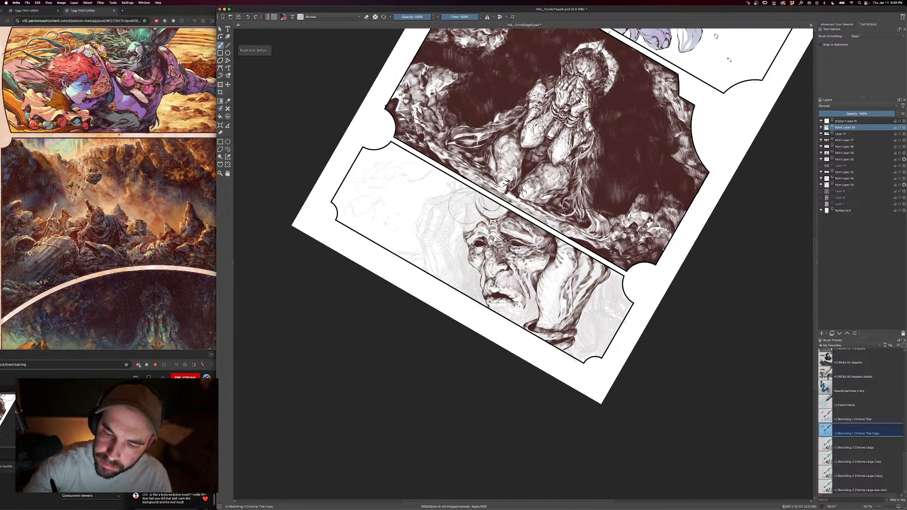
pyautogui.moveTo(467, 207); pyautogui.dragTo(464, 231)
pyautogui.press(']')
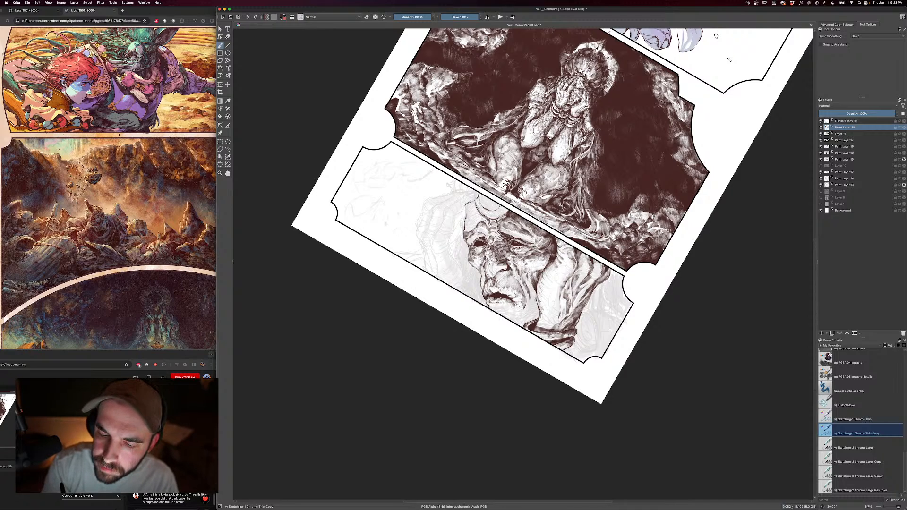
pyautogui.press(']')
pyautogui.moveTo(464, 206); pyautogui.dragTo(455, 228)
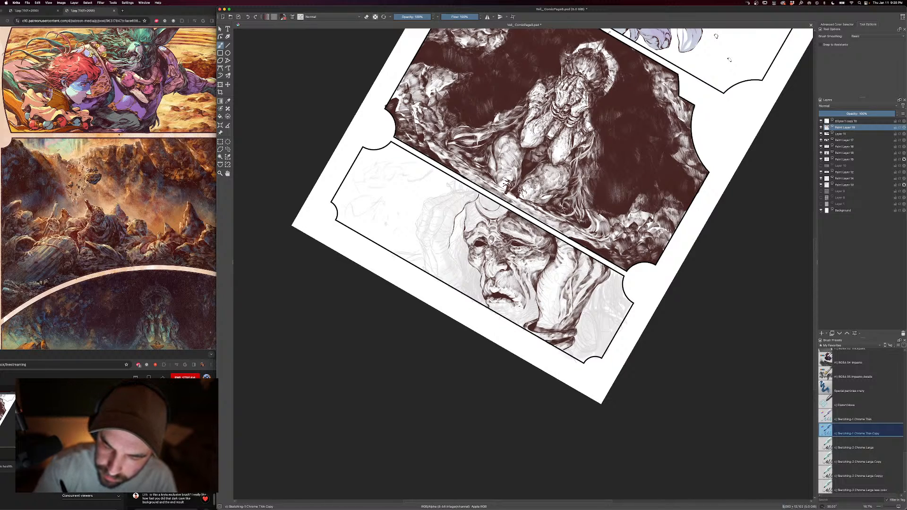
# - Ink the far hand's inner contour down to the panel border and outline the finger nearest the forehead
pyautogui.moveTo(449, 245); pyautogui.dragTo(467, 286)
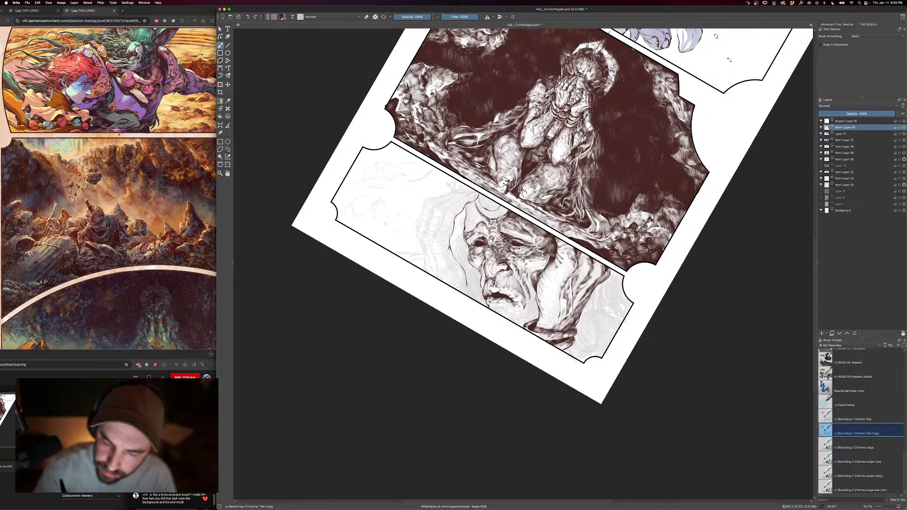
pyautogui.press(']')
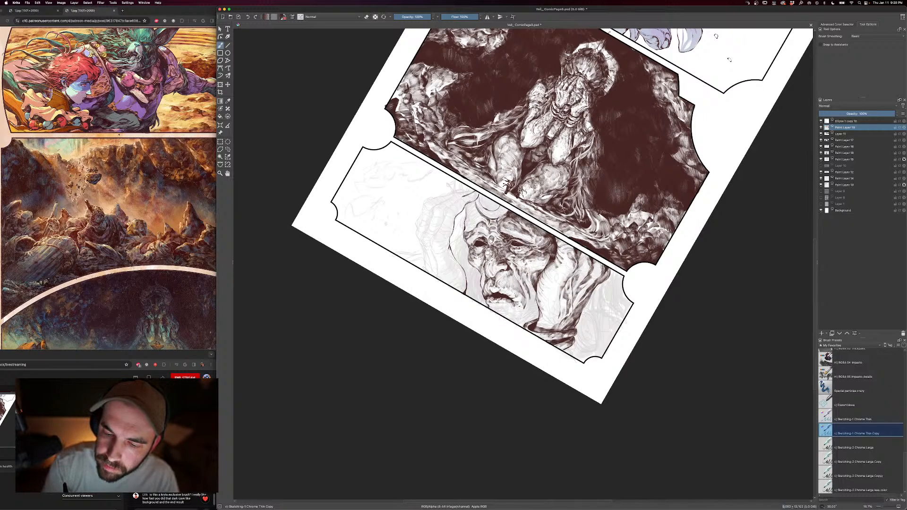
pyautogui.press('e')
pyautogui.press('e')
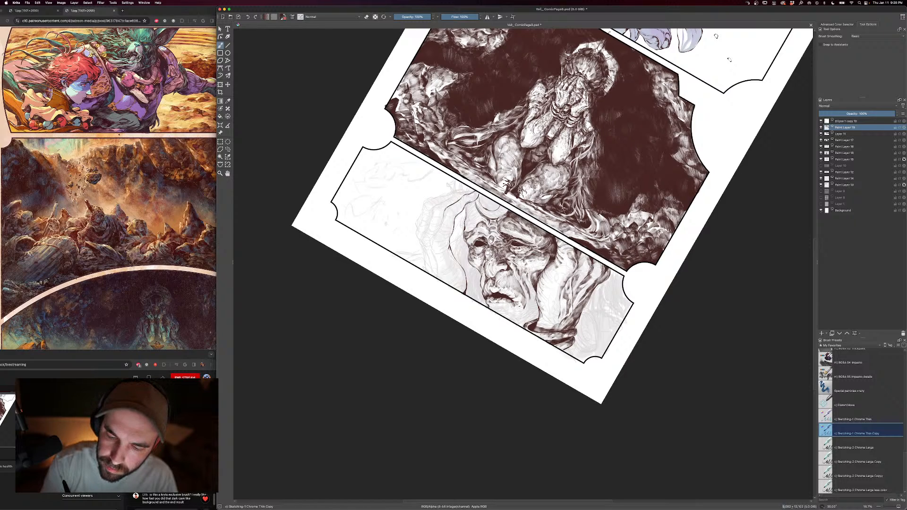
pyautogui.press(']')
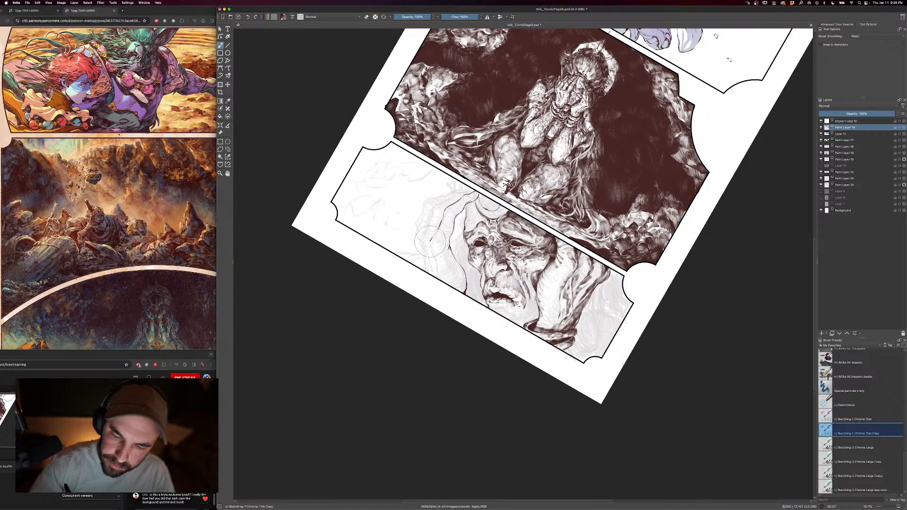
pyautogui.press('[')
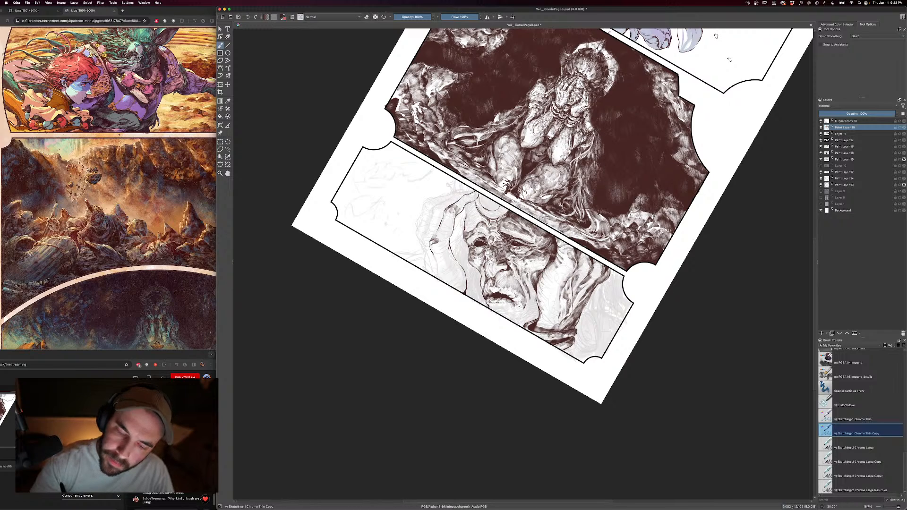
# - Shade the finger nearest the forehead from its dark tip to the knuckle with short contour strokes
pyautogui.press(']')
pyautogui.press(']')
pyautogui.press('+')
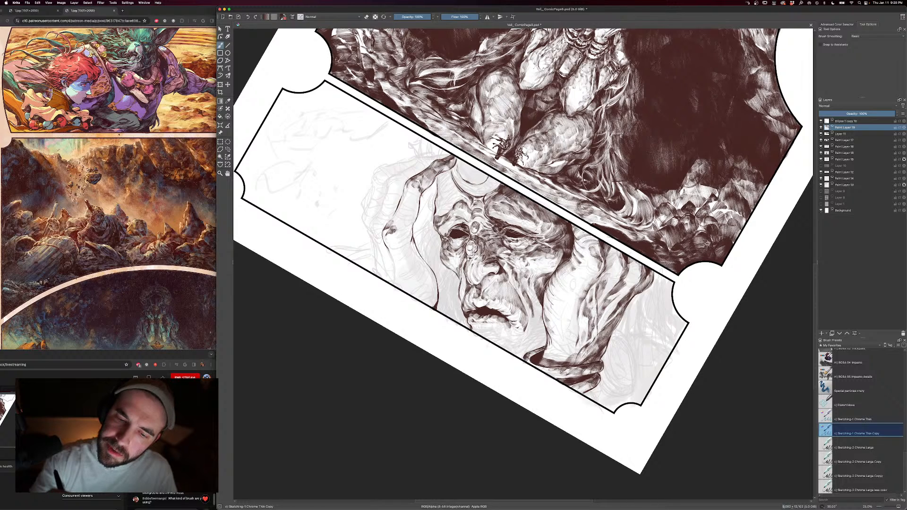
pyautogui.press('-')
pyautogui.press('+')
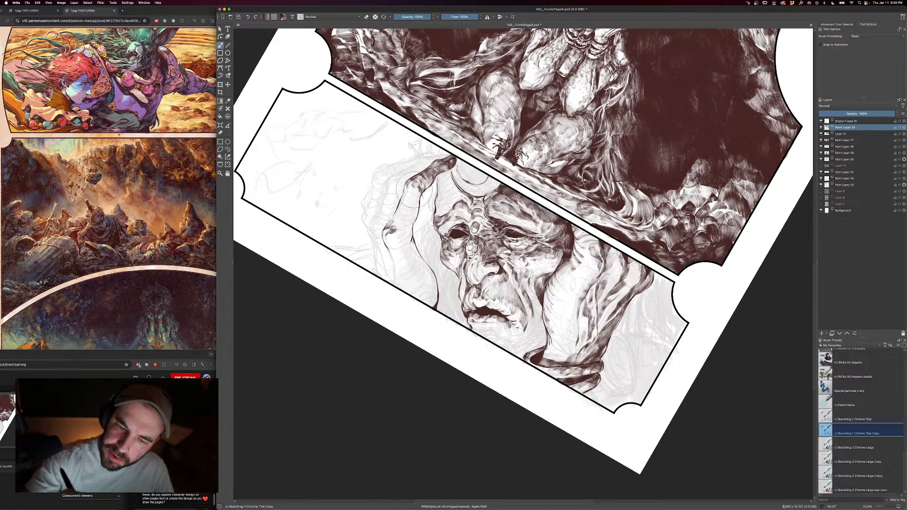
pyautogui.moveTo(419, 193); pyautogui.dragTo(417, 208)
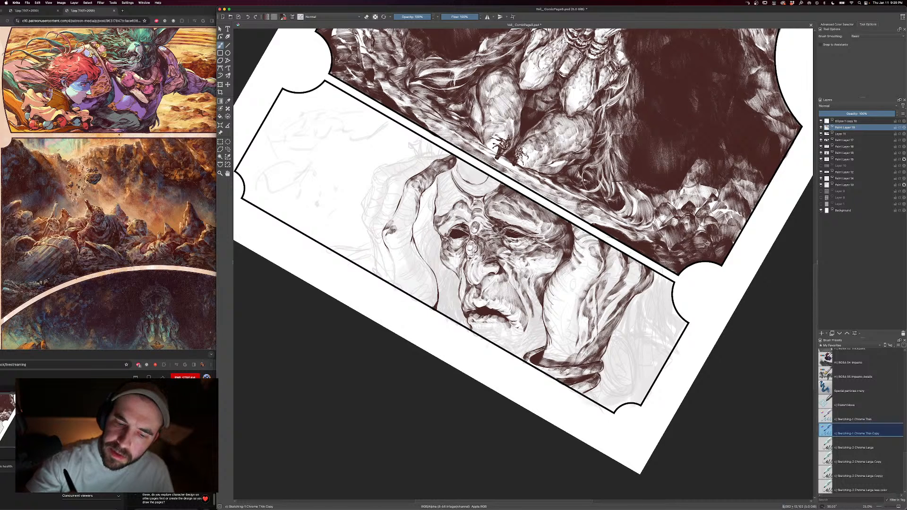
pyautogui.press('-')
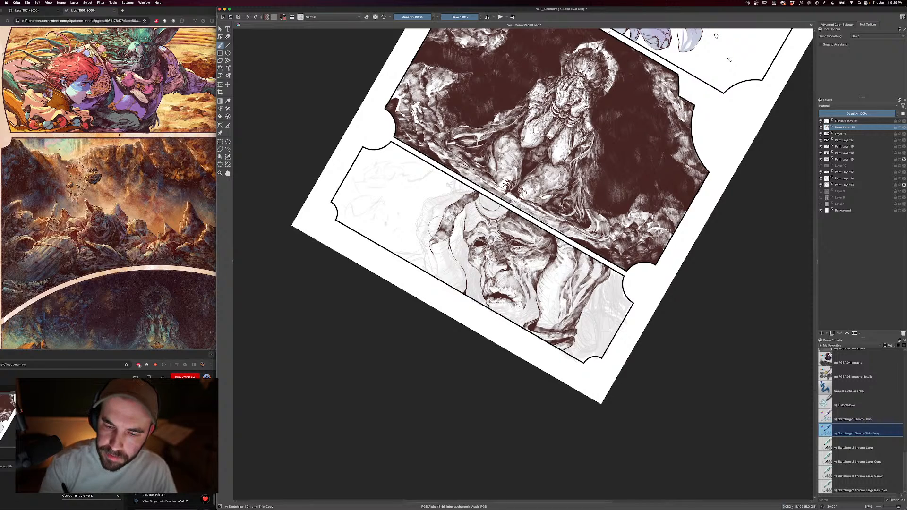
# - Finish shading the far hand's first finger and darken the forehead beside it and around the crescent mark
pyautogui.press('e')
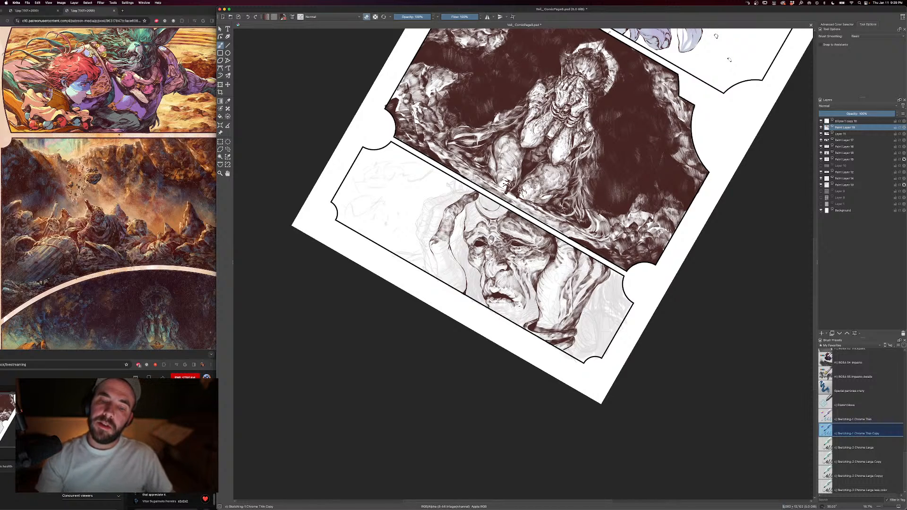
pyautogui.press('e')
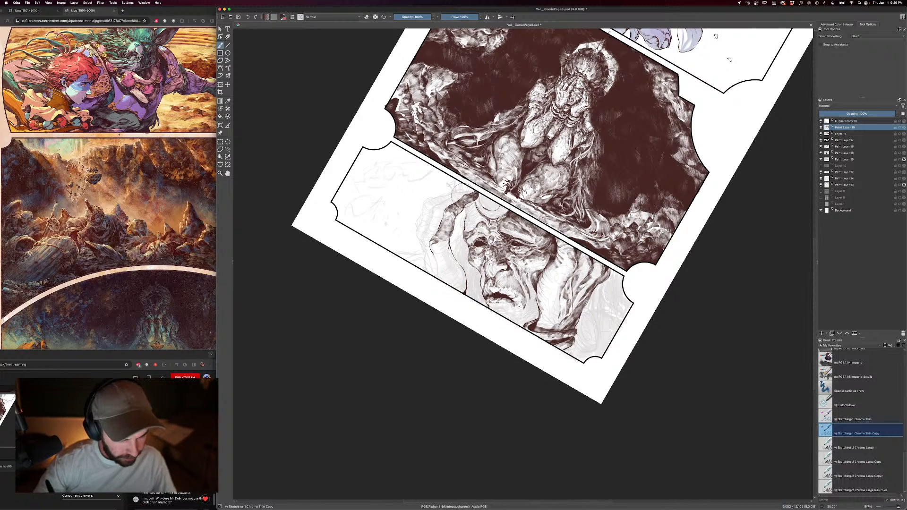
pyautogui.press('+')
pyautogui.press('-')
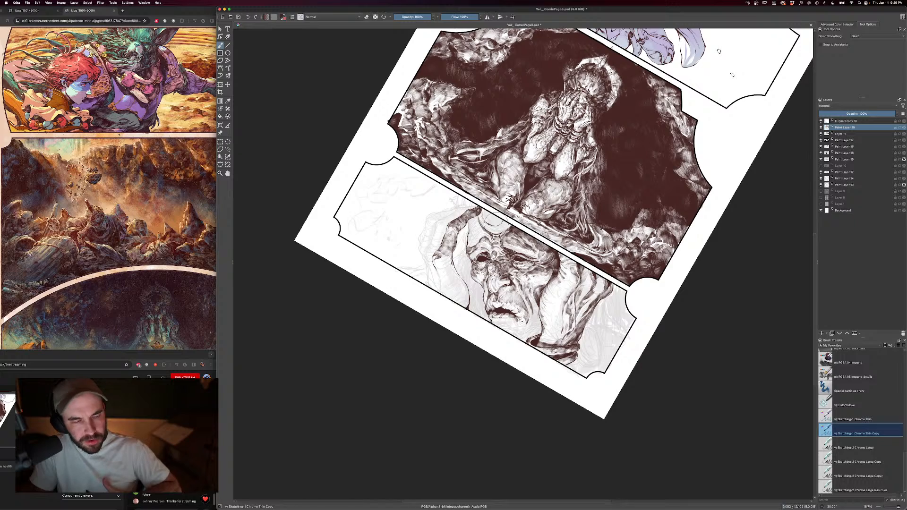
pyautogui.press('super+minus')
pyautogui.press('super+minus')
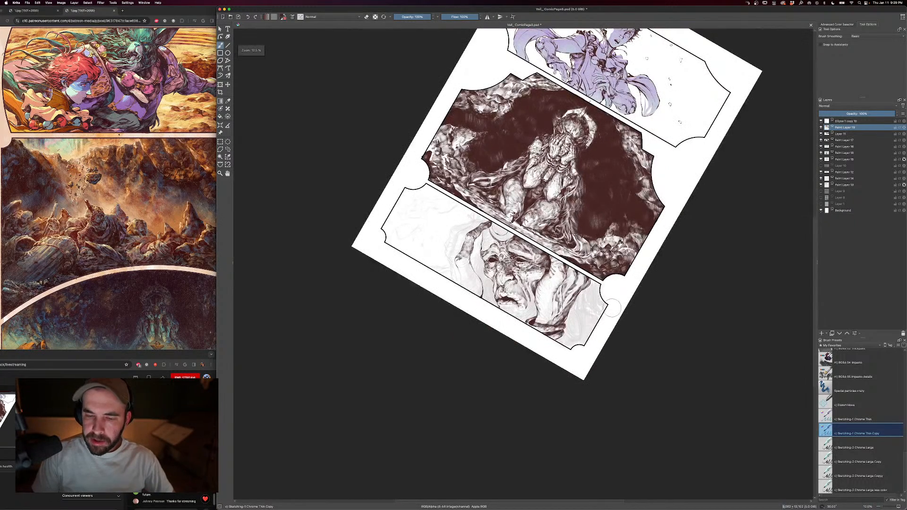
pyautogui.press('super+equal')
pyautogui.press('super+equal')
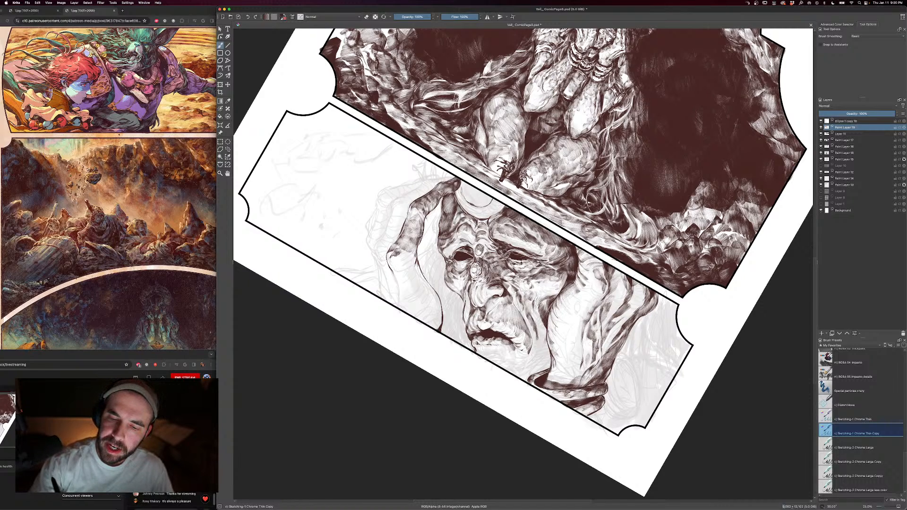
pyautogui.press('-')
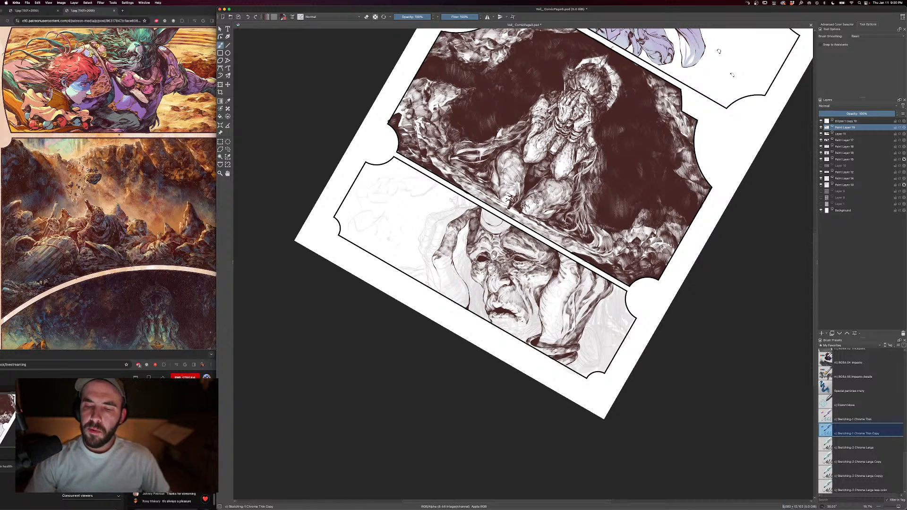
pyautogui.press(']')
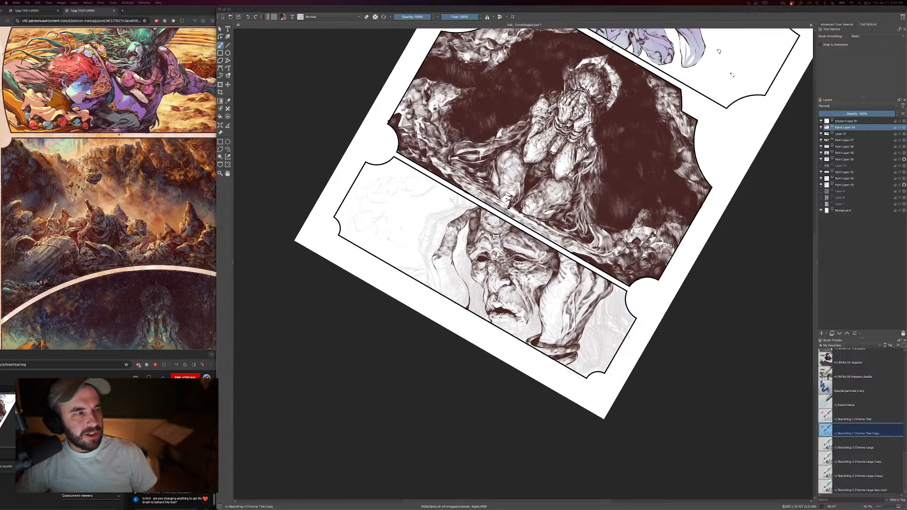
# - Bring the Photoshop character head sketches into view, enlarge their window to examine them, and return to the comic page in Krita
pyautogui.moveTo(1, 99); pyautogui.dragTo(550, 128)
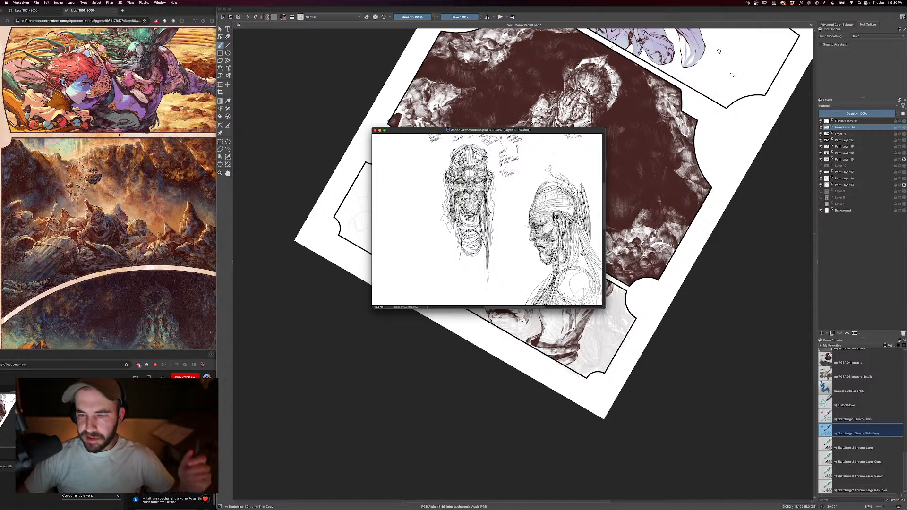
pyautogui.moveTo(604, 307); pyautogui.dragTo(635, 373)
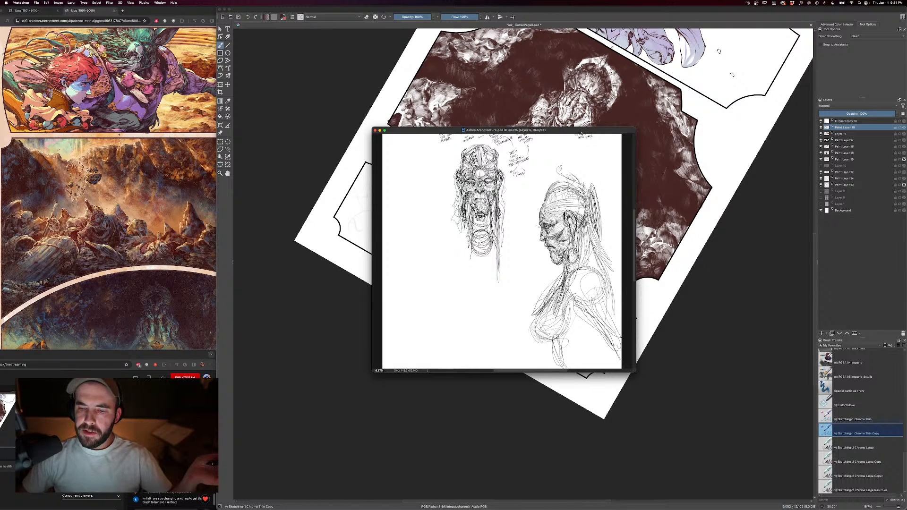
pyautogui.moveTo(580, 133); pyautogui.dragTo(35, 98)
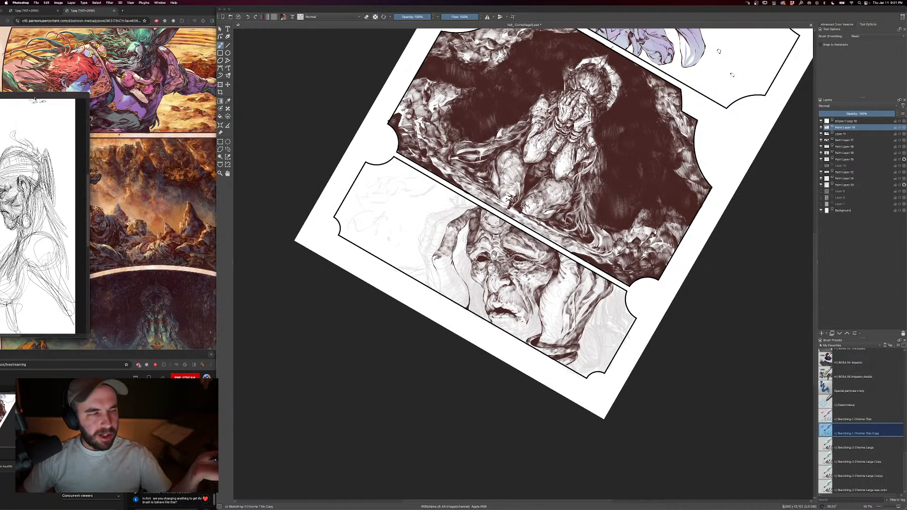
pyautogui.click(135, 216)
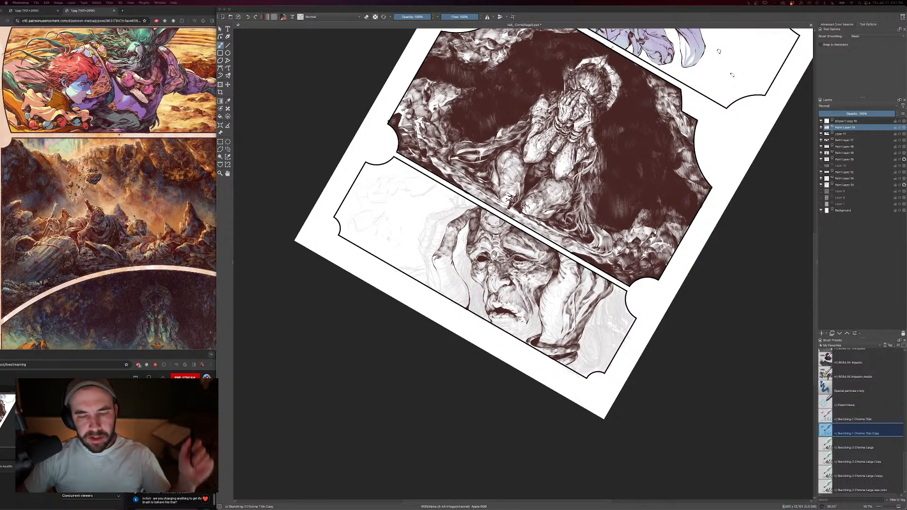
pyautogui.click(743, 340)
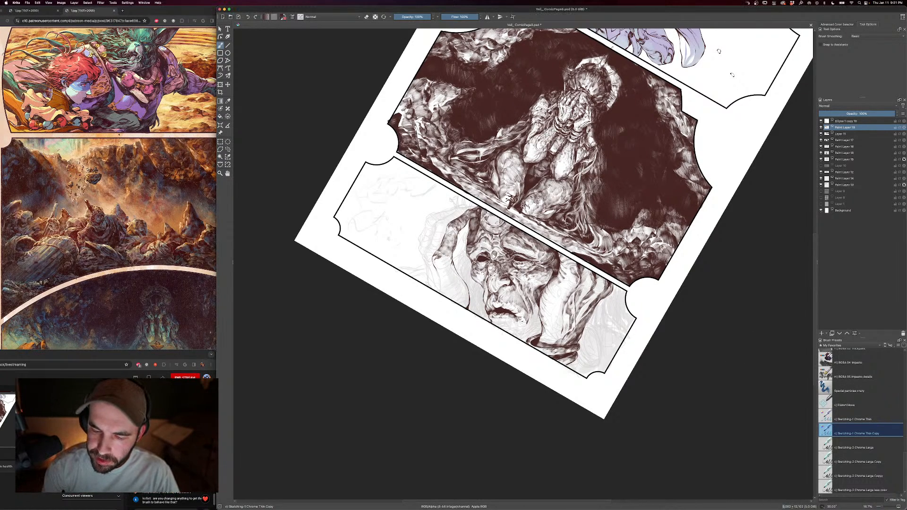
# - Outline and shade the far hand's second finger and knuckles, using the eraser and a larger brush
pyautogui.press('e')
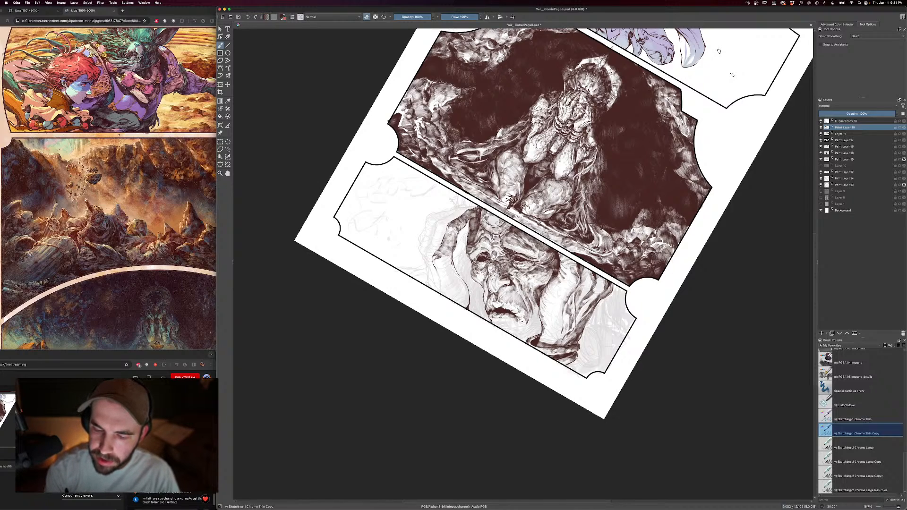
pyautogui.press(']')
pyautogui.press(']')
pyautogui.press(']')
pyautogui.press(']')
pyautogui.press(']')
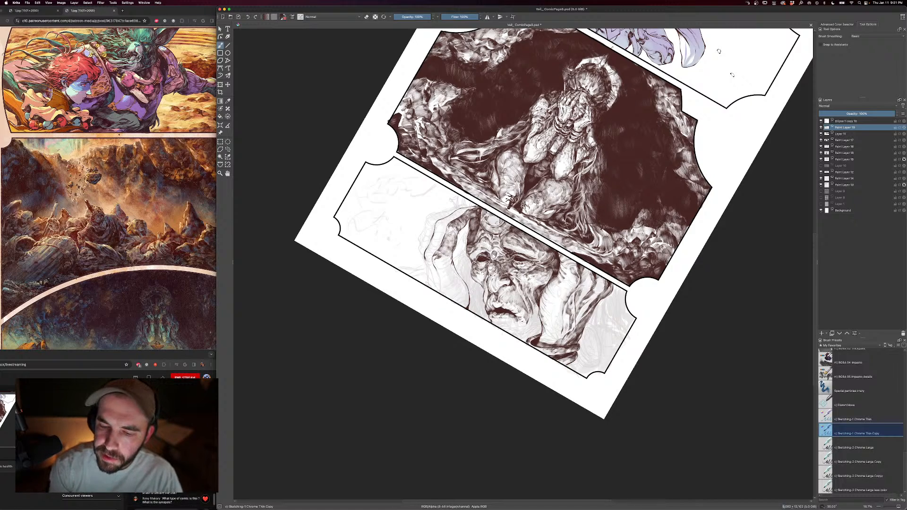
pyautogui.press(']')
pyautogui.press(']')
pyautogui.press(']')
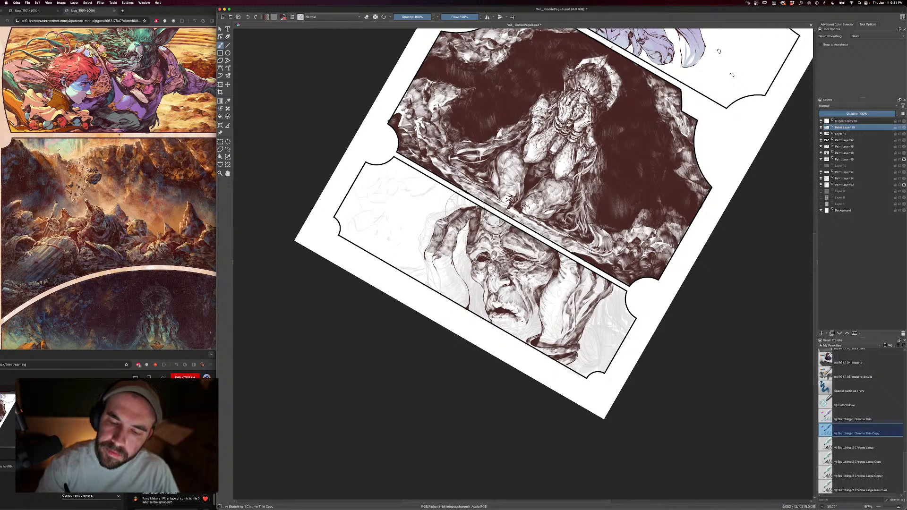
# - Ink the far hand's outer fingers and darken the gaps between them and the back of the hand
pyautogui.press(']')
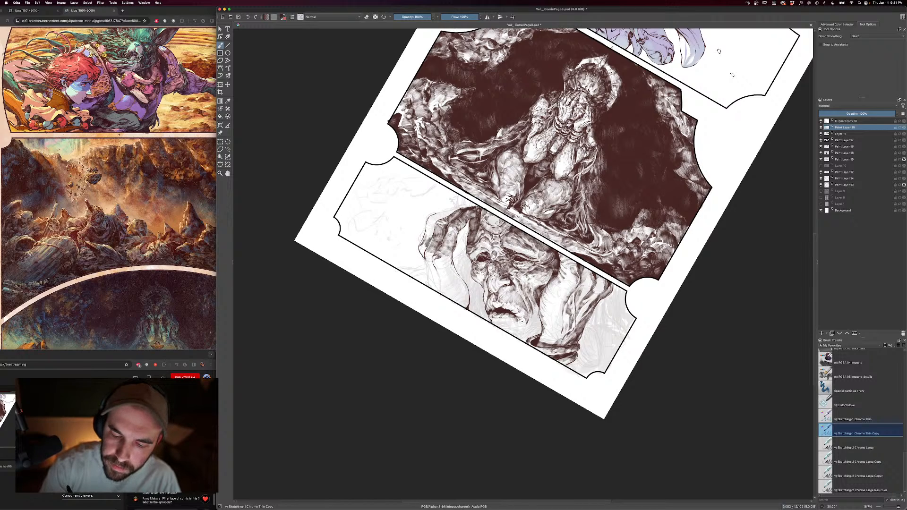
pyautogui.moveTo(435, 224)
pyautogui.mouseDown()
pyautogui.moveTo(427, 237)
pyautogui.moveTo(429, 226)
pyautogui.moveTo(437, 234)
pyautogui.mouseUp()
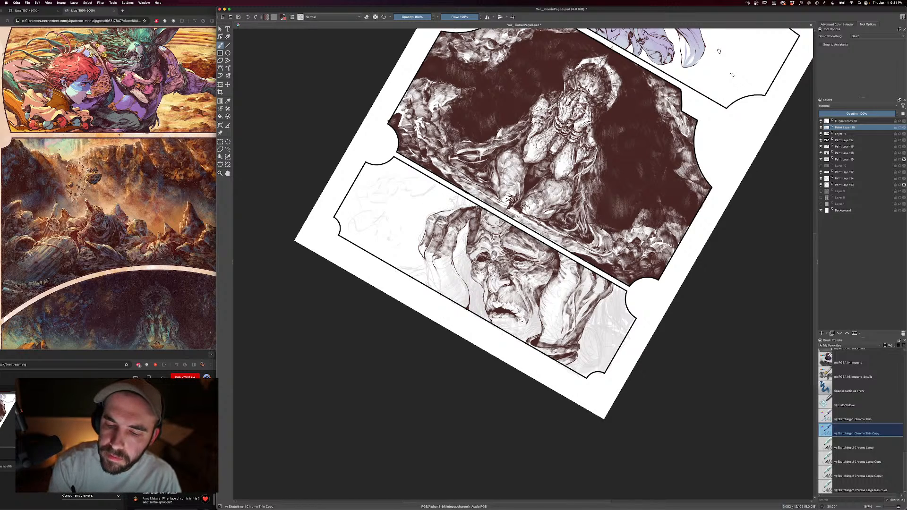
pyautogui.moveTo(437, 215); pyautogui.dragTo(458, 209)
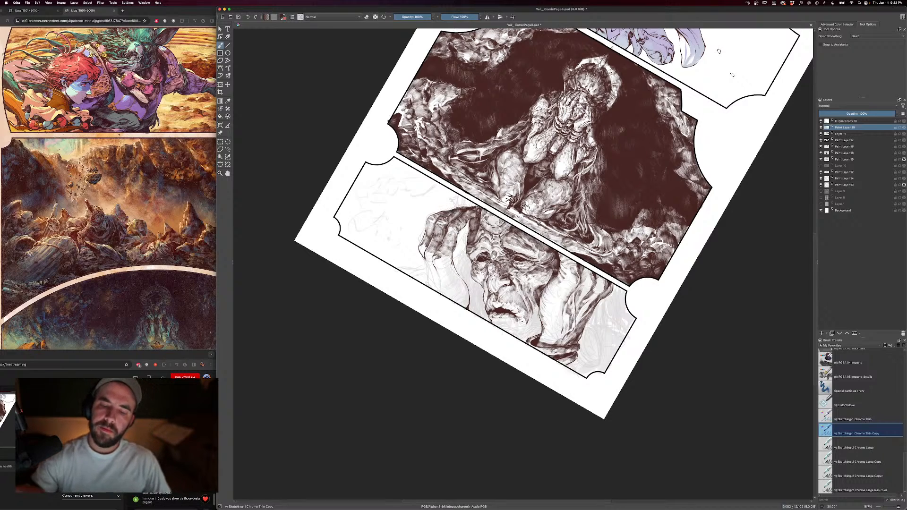
pyautogui.press(']')
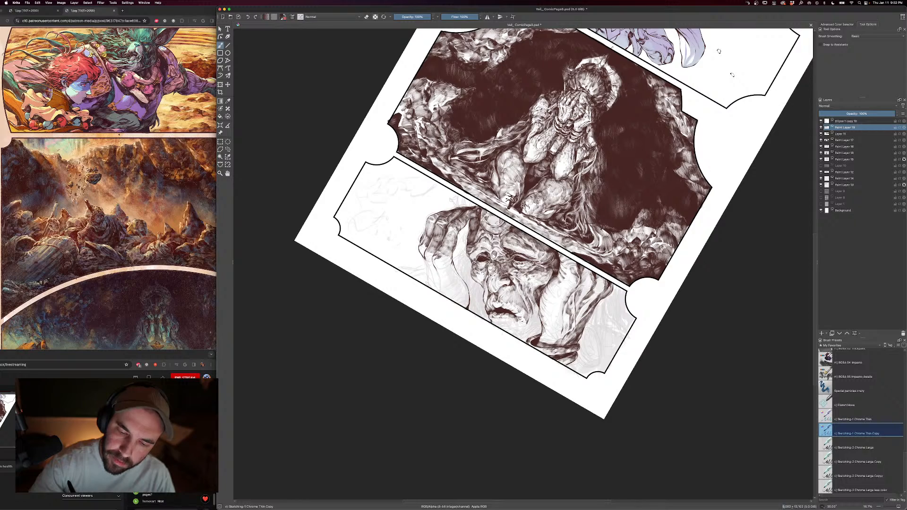
pyautogui.moveTo(425, 228); pyautogui.dragTo(421, 240)
pyautogui.press(']')
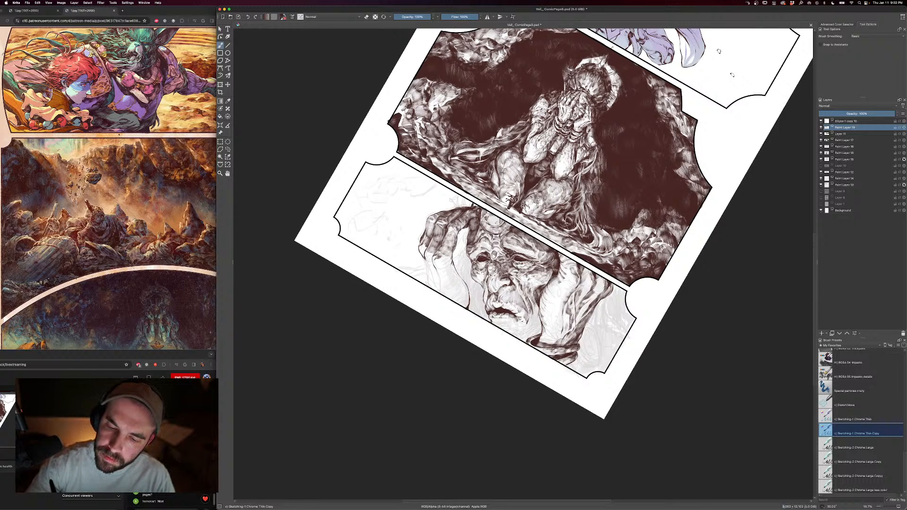
pyautogui.moveTo(702, 359); pyautogui.dragTo(678, 305)
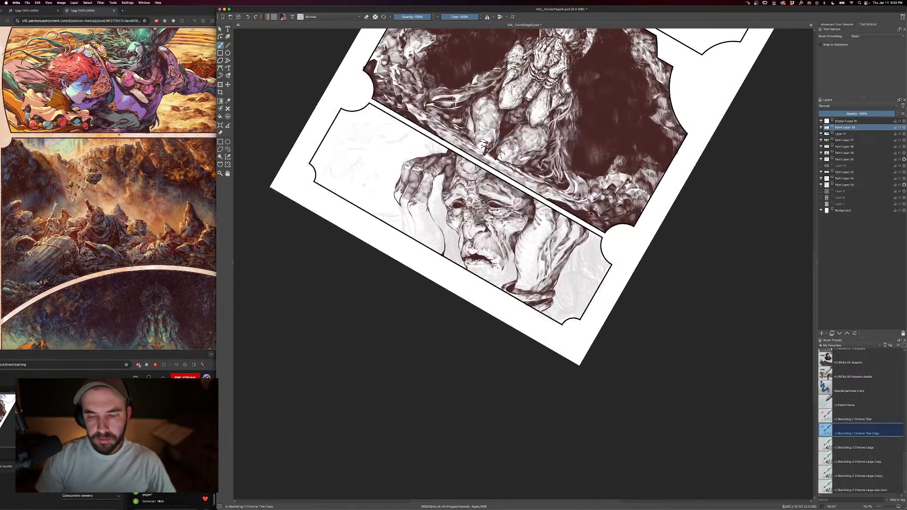
# - Shade the far hand's palm and inner edge and ink the wrist down to the panel border
pyautogui.press(']')
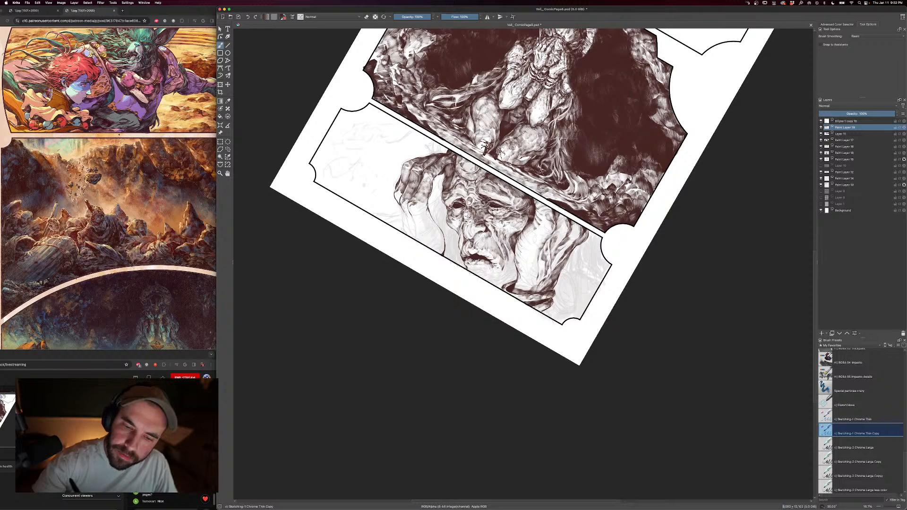
pyautogui.press(']')
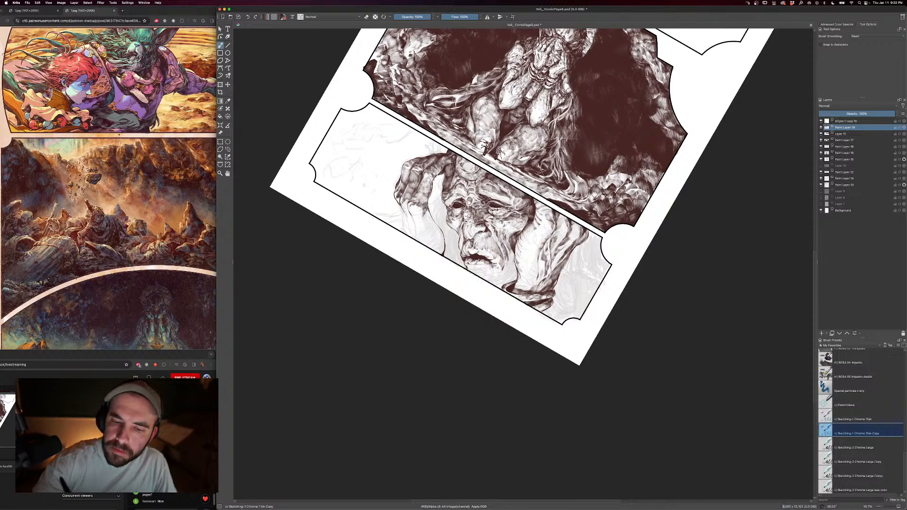
pyautogui.press(']')
pyautogui.moveTo(430, 213); pyautogui.dragTo(432, 229)
pyautogui.press(']')
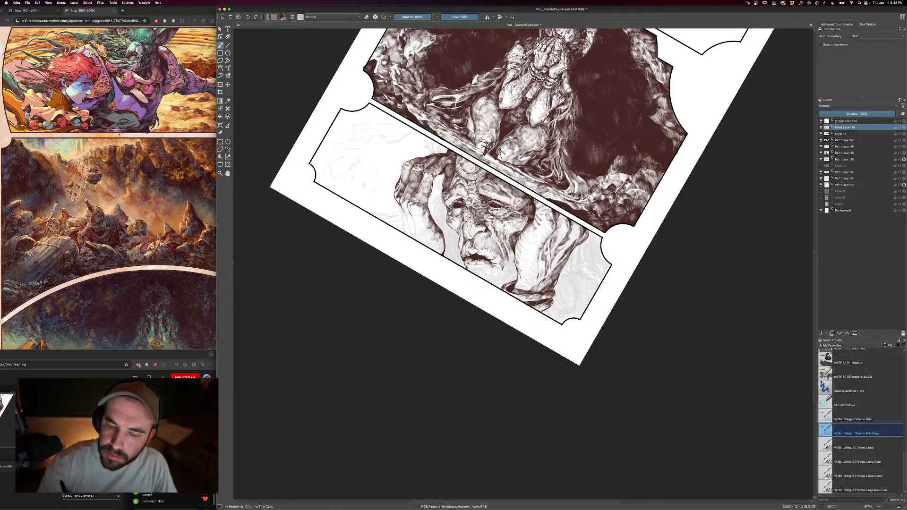
pyautogui.moveTo(440, 237); pyautogui.dragTo(439, 253)
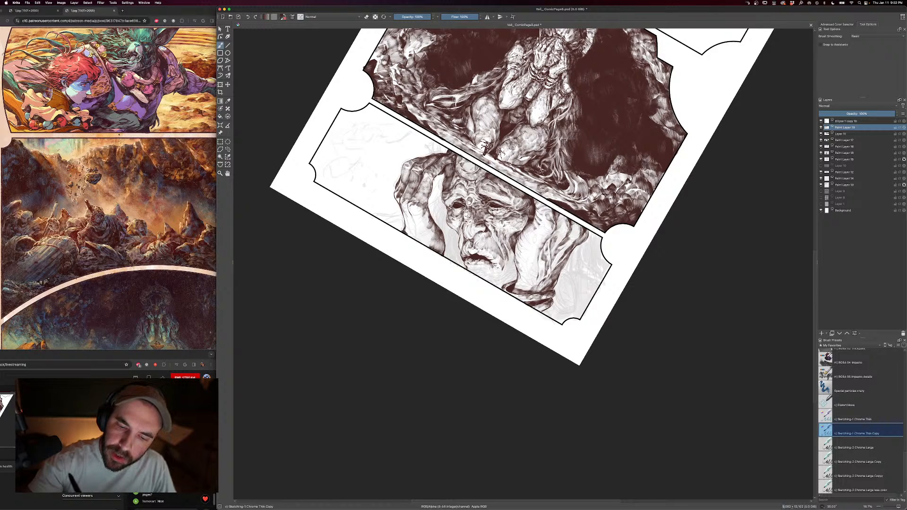
pyautogui.press('e')
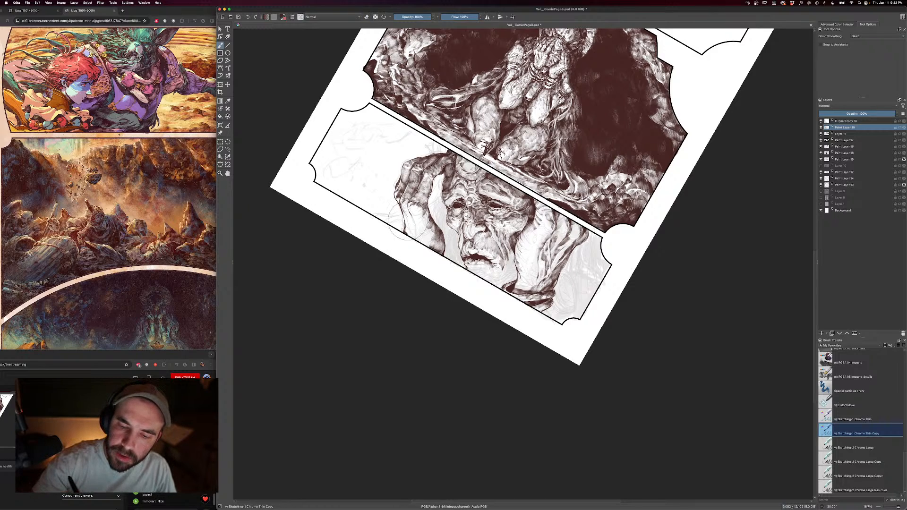
# - Refine the shading on the far hand and along the face beside the near hand, alternating brush and eraser
pyautogui.press('e')
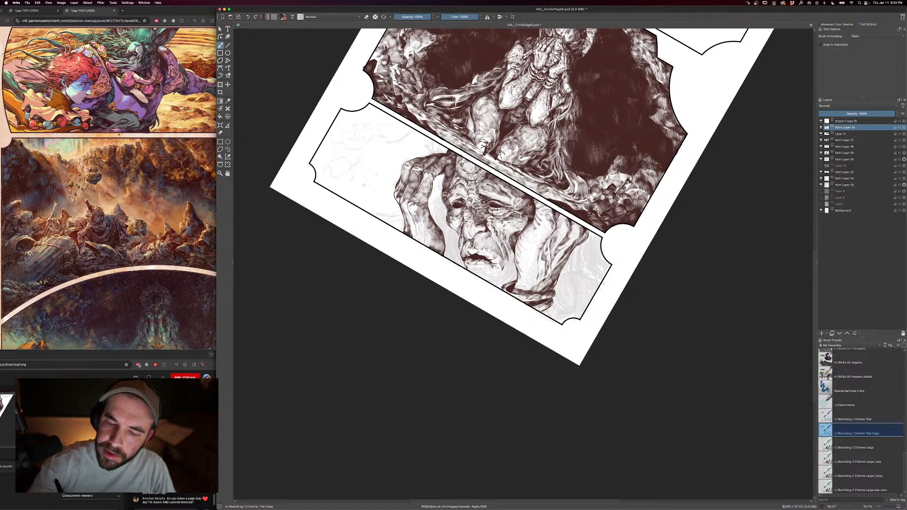
pyautogui.press('-')
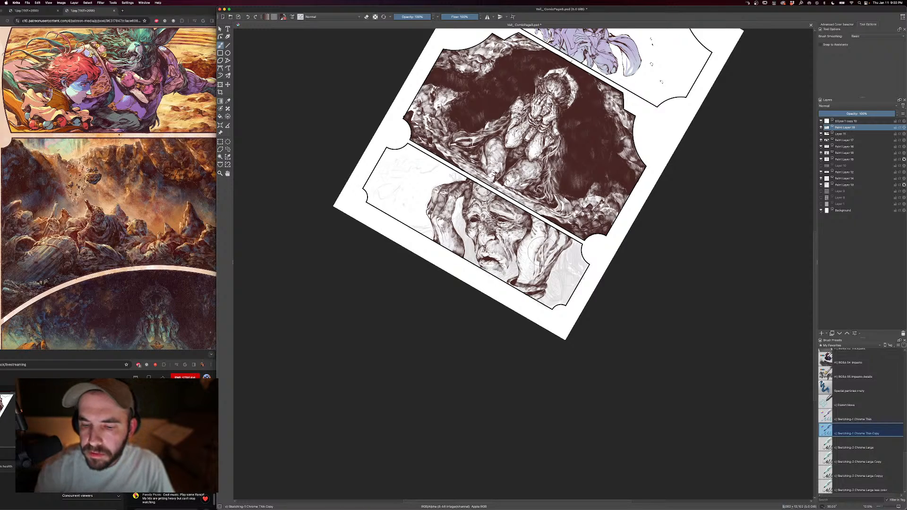
pyautogui.press(']')
pyautogui.moveTo(516, 265)
pyautogui.mouseDown()
pyautogui.moveTo(506, 274)
pyautogui.moveTo(513, 269)
pyautogui.moveTo(520, 283)
pyautogui.moveTo(525, 261)
pyautogui.mouseUp()
pyautogui.press('e')
pyautogui.press('e')
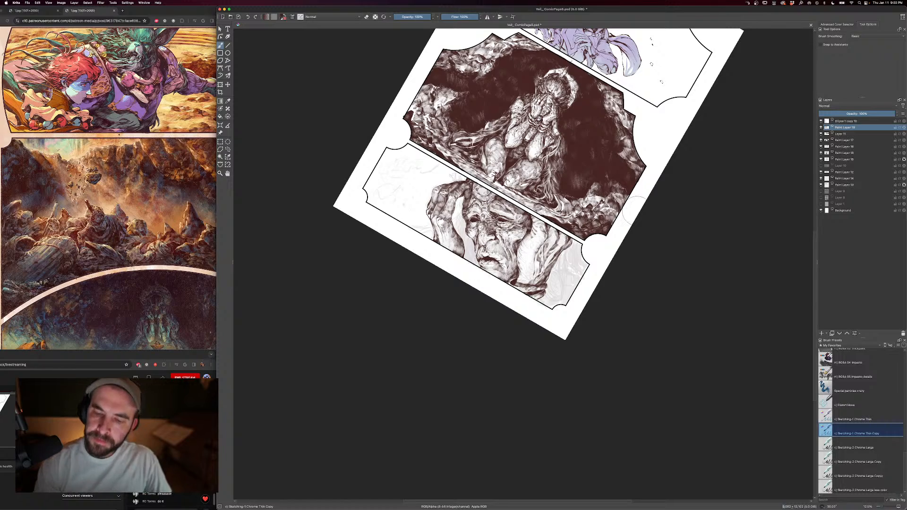
pyautogui.press('super+minus')
pyautogui.press('super+plus')
pyautogui.press('super+plus')
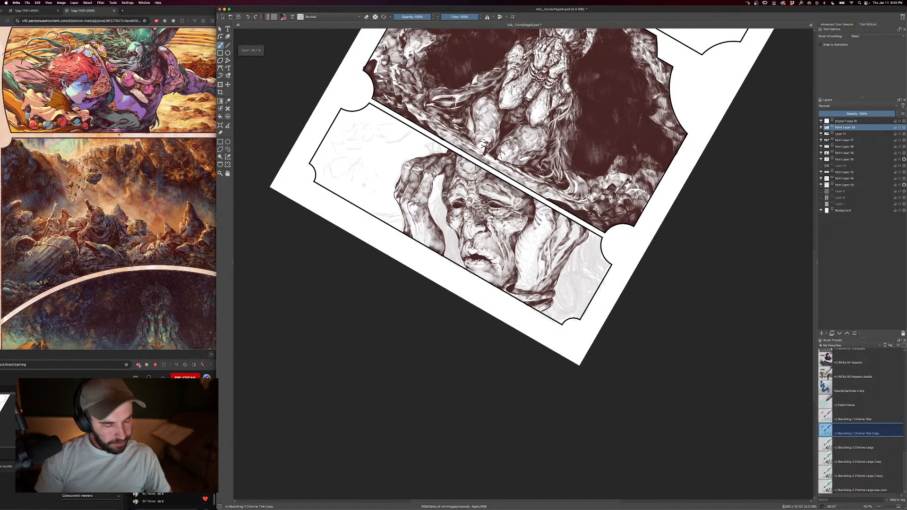
# - Outline an oval form beside the near wrist in the bottom panel's corner and start shading inside it
pyautogui.moveTo(687, 284); pyautogui.dragTo(631, 242)
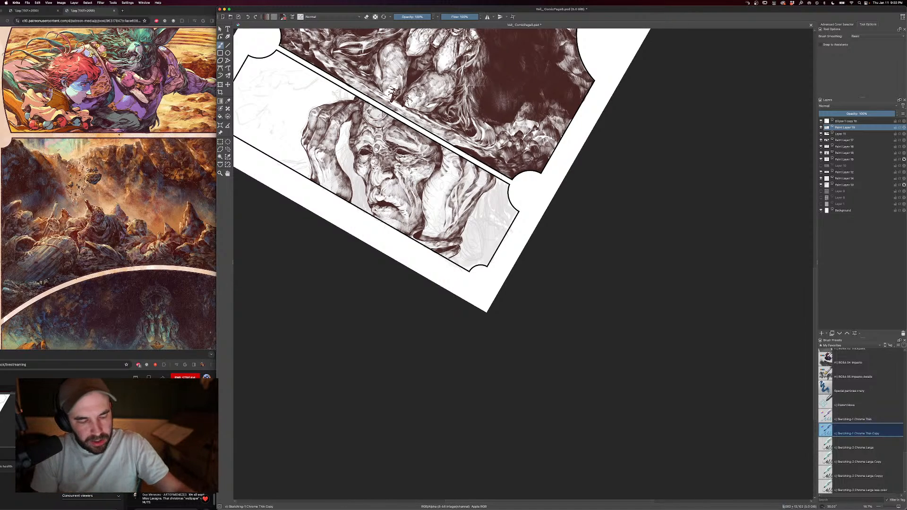
pyautogui.press('[')
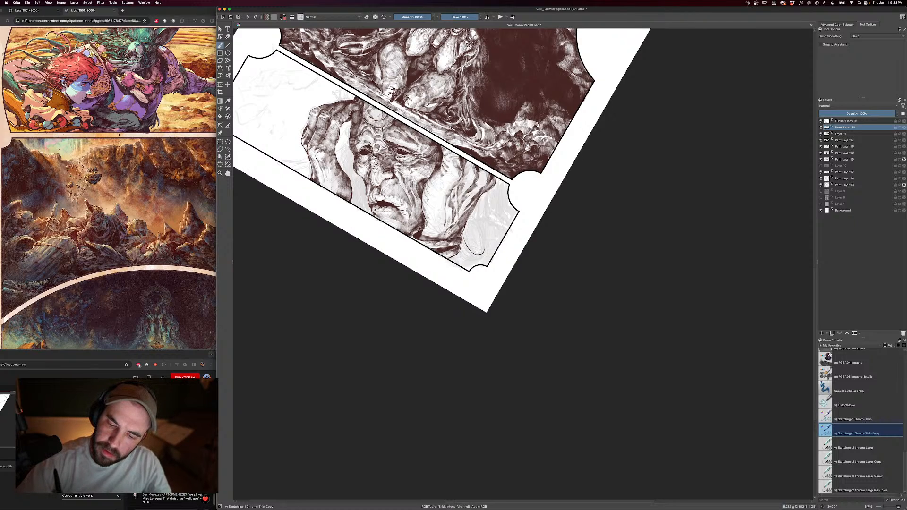
pyautogui.moveTo(469, 219); pyautogui.dragTo(481, 254)
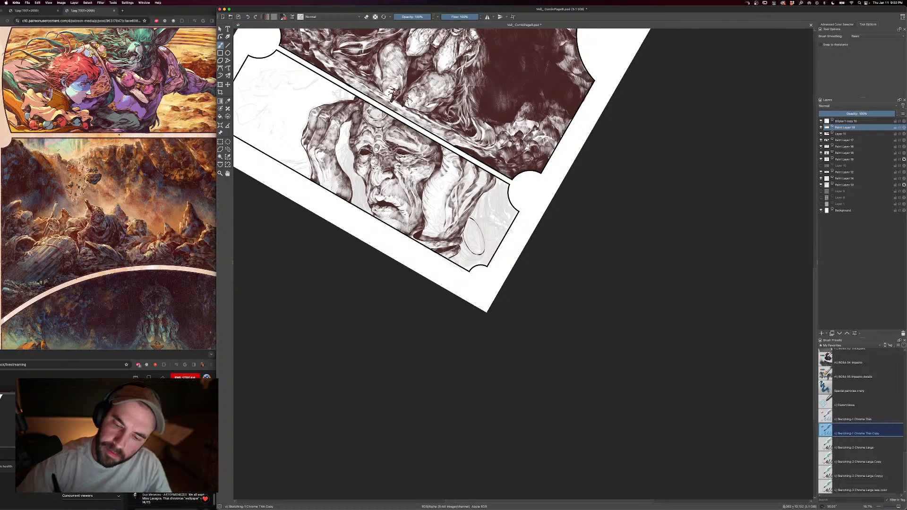
pyautogui.press(']')
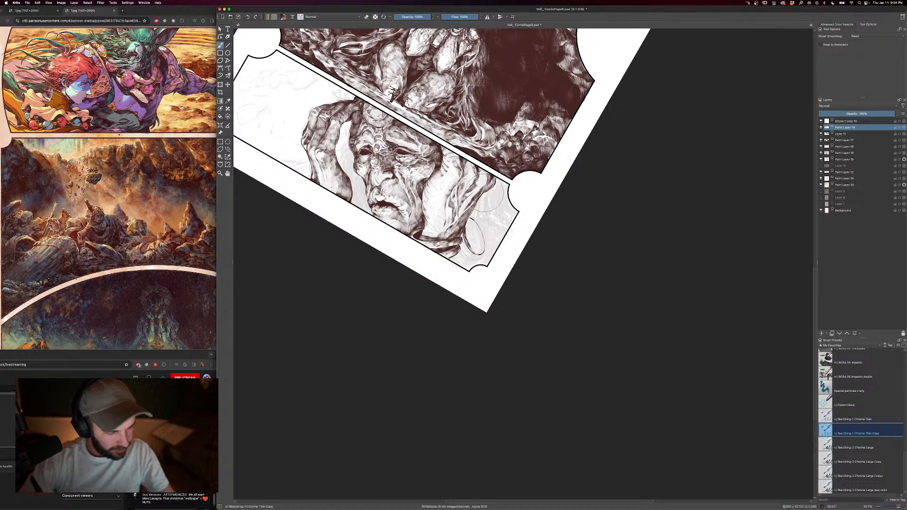
pyautogui.press('[')
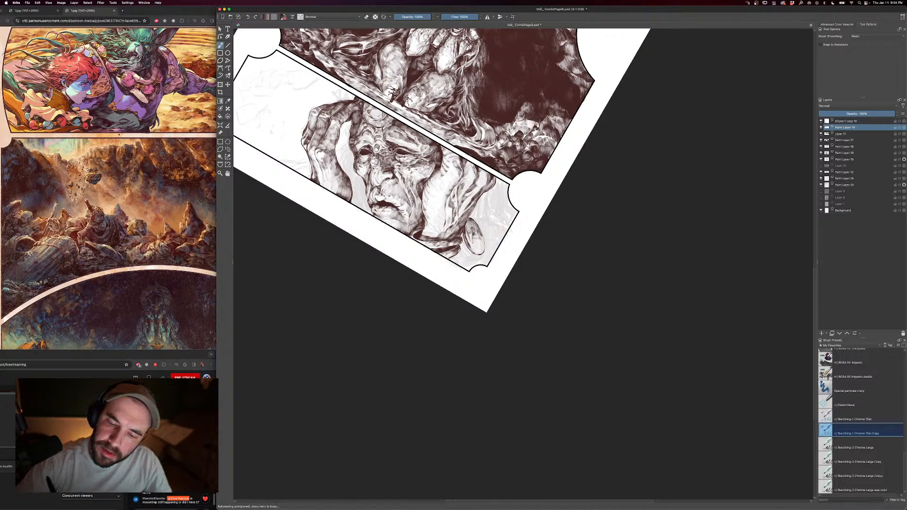
pyautogui.moveTo(473, 235)
pyautogui.mouseDown()
pyautogui.moveTo(477, 254)
pyautogui.moveTo(481, 241)
pyautogui.mouseUp()
# - Shade the oval form with brush and eraser and darken the folds joining it to the near wrist
pyautogui.press('e')
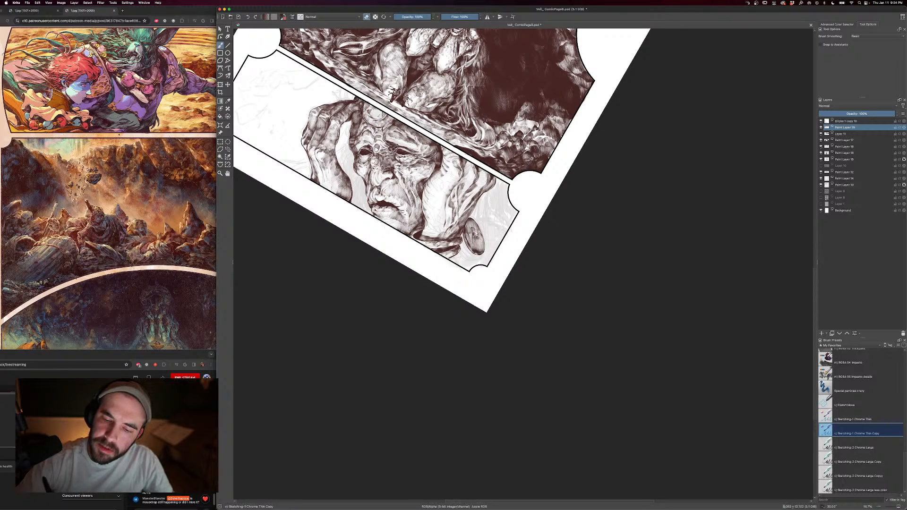
pyautogui.press('e')
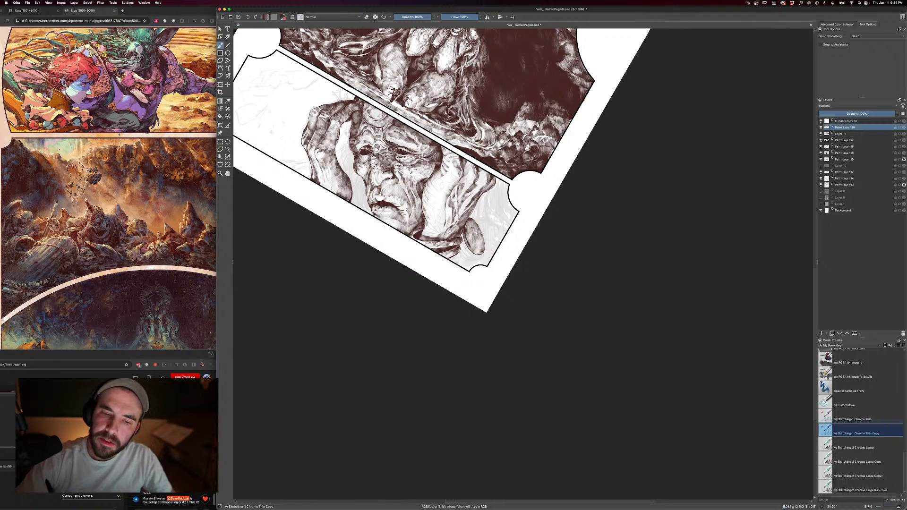
pyautogui.press(']')
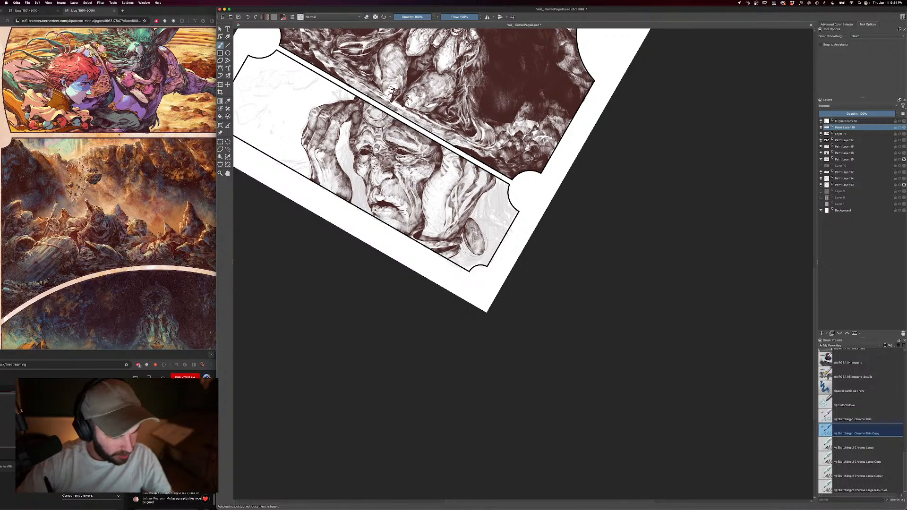
pyautogui.moveTo(482, 234)
pyautogui.mouseDown()
pyautogui.moveTo(468, 260)
pyautogui.moveTo(482, 248)
pyautogui.mouseUp()
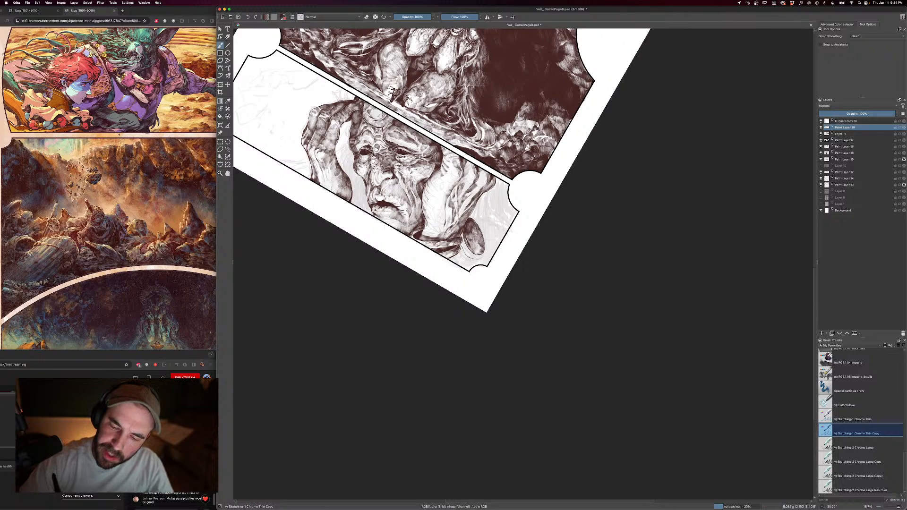
pyautogui.press(']')
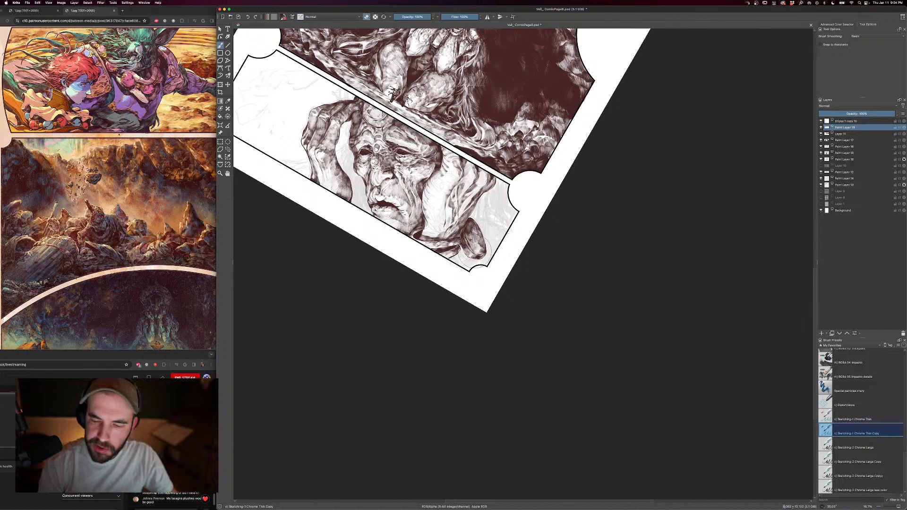
pyautogui.press('e')
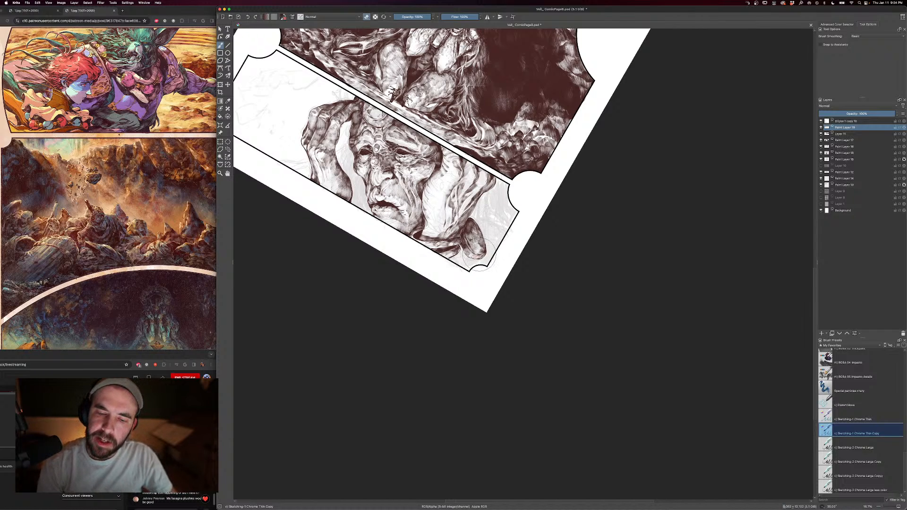
pyautogui.press('e')
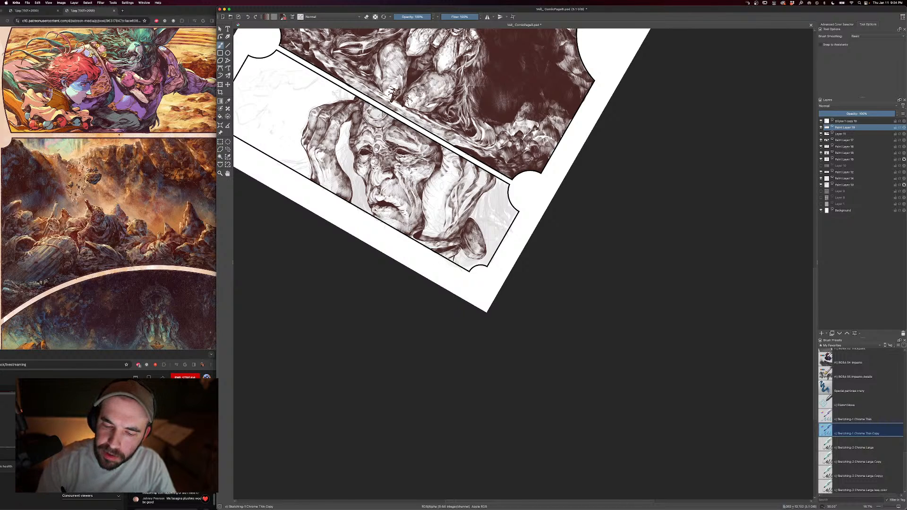
# - Touch up the shading of the oval form and near wrist with brush and eraser, checking it against the whole page
pyautogui.press('-')
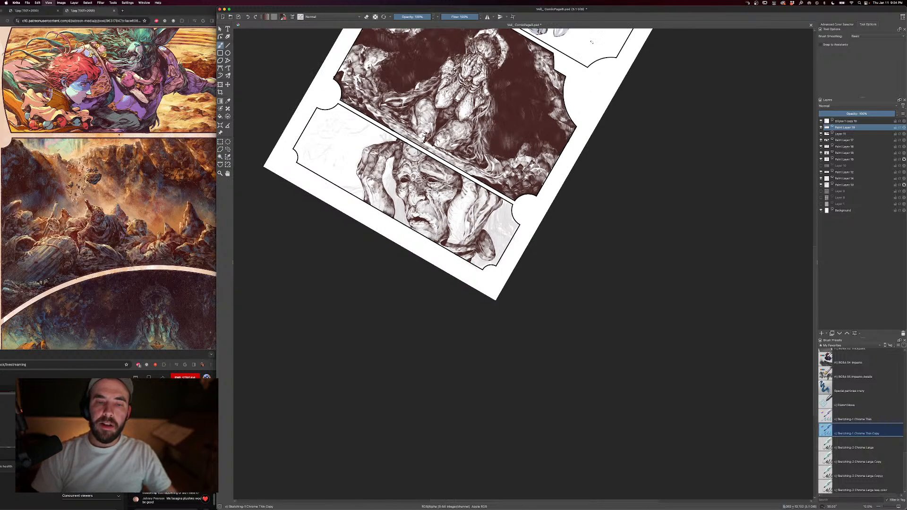
pyautogui.press('e')
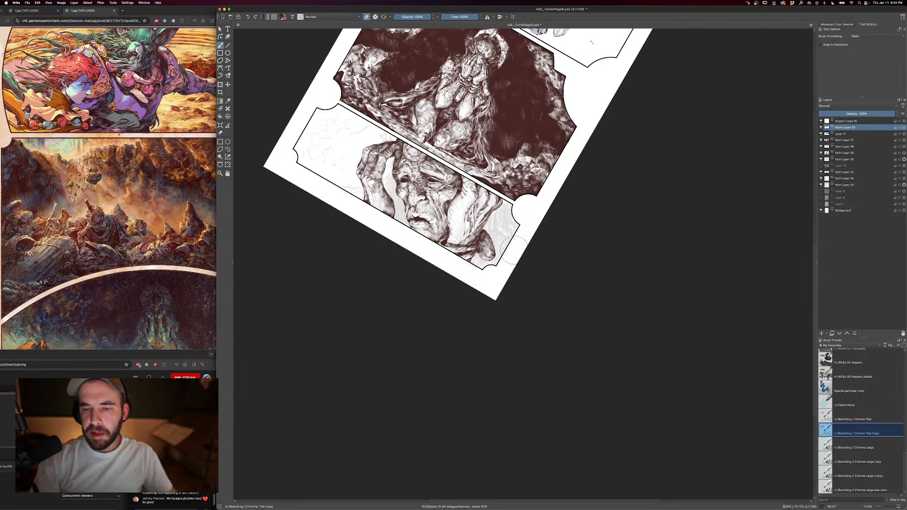
pyautogui.press('e')
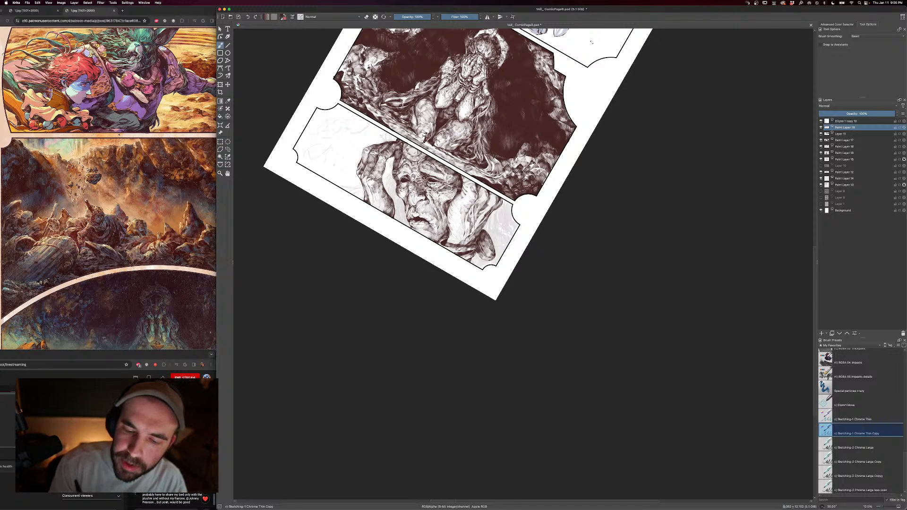
pyautogui.moveTo(571, 239)
pyautogui.mouseDown()
pyautogui.moveTo(636, 271)
pyautogui.moveTo(650, 291)
pyautogui.mouseUp()
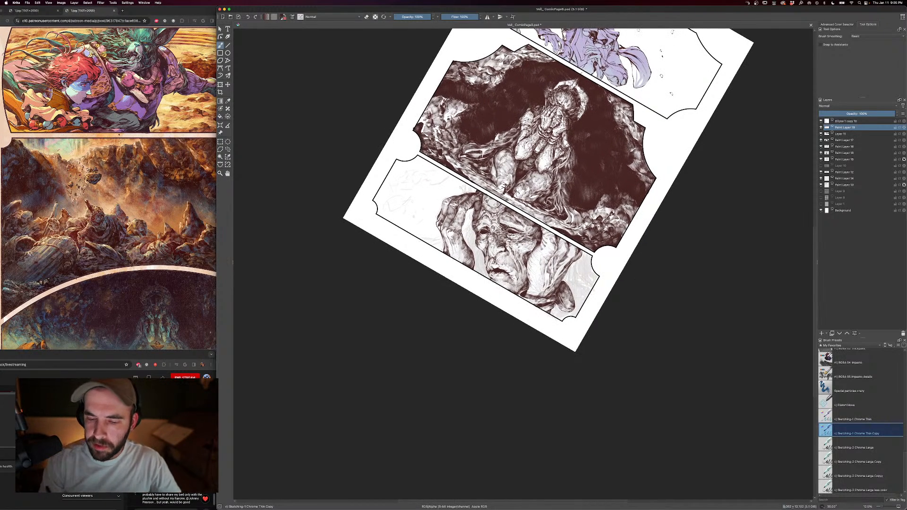
pyautogui.press('e')
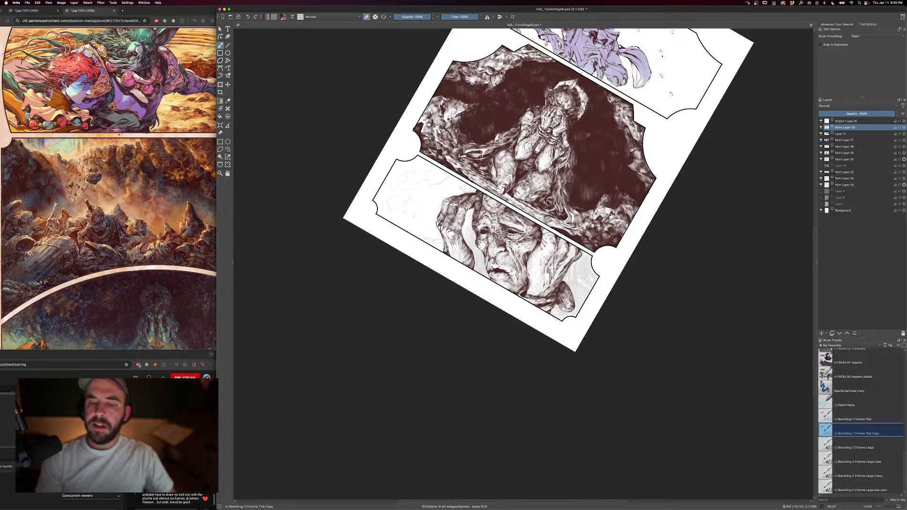
pyautogui.press('e')
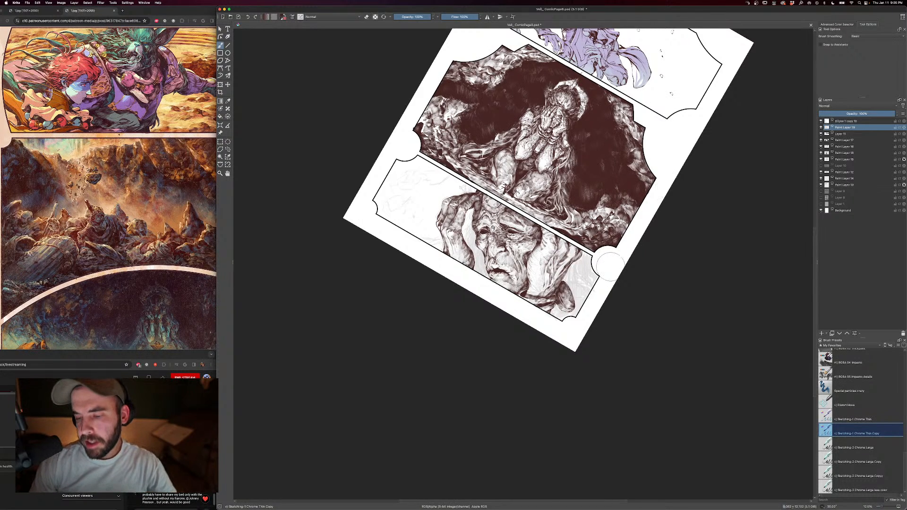
pyautogui.press(']')
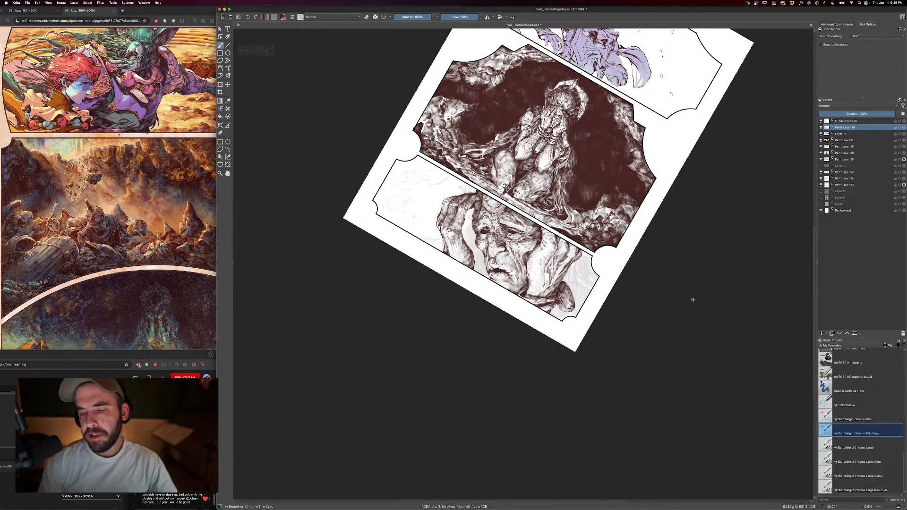
pyautogui.moveTo(582, 251); pyautogui.dragTo(541, 208)
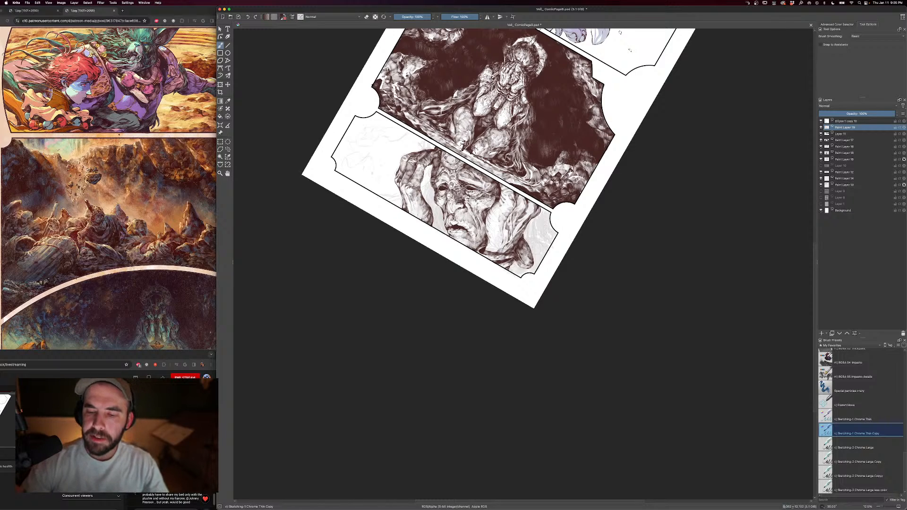
pyautogui.press('-')
pyautogui.press('+')
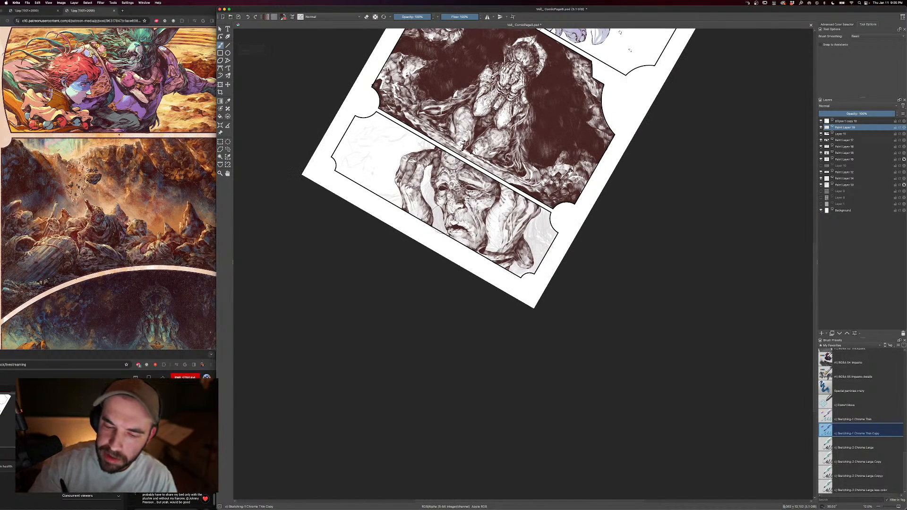
pyautogui.press(']')
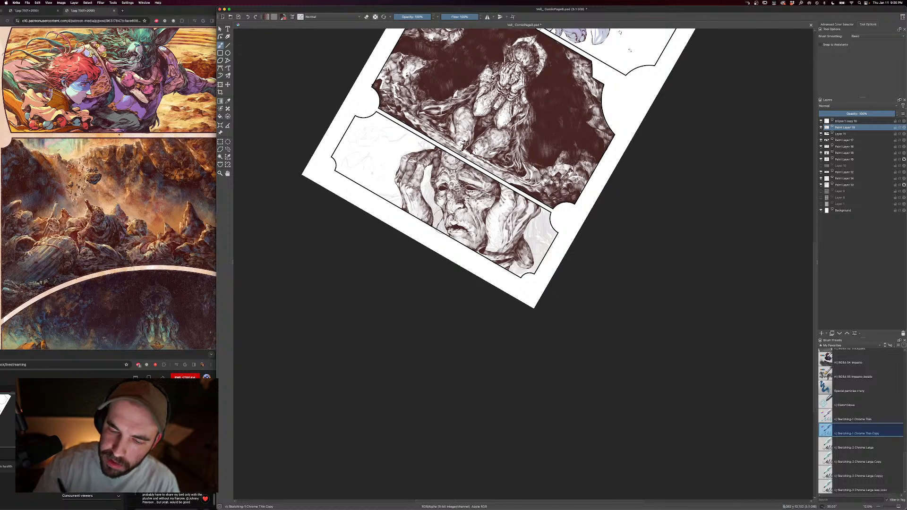
pyautogui.press(']')
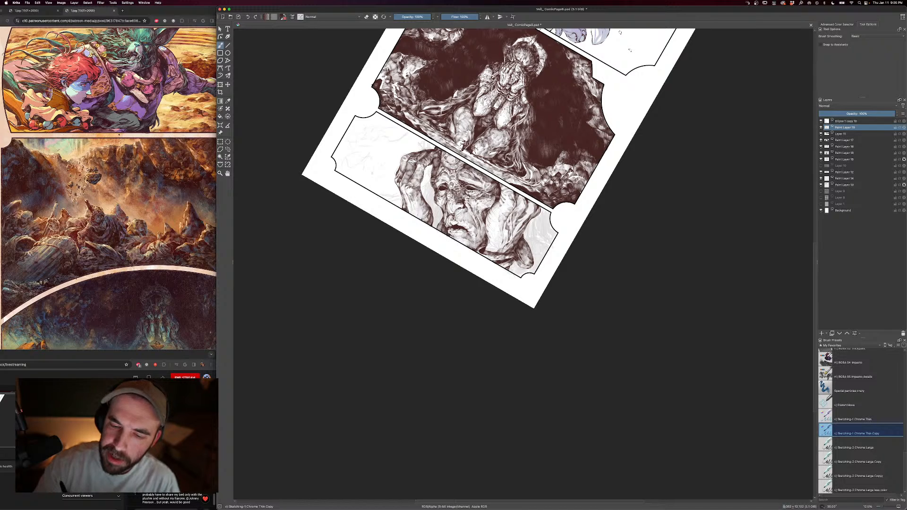
pyautogui.press('-')
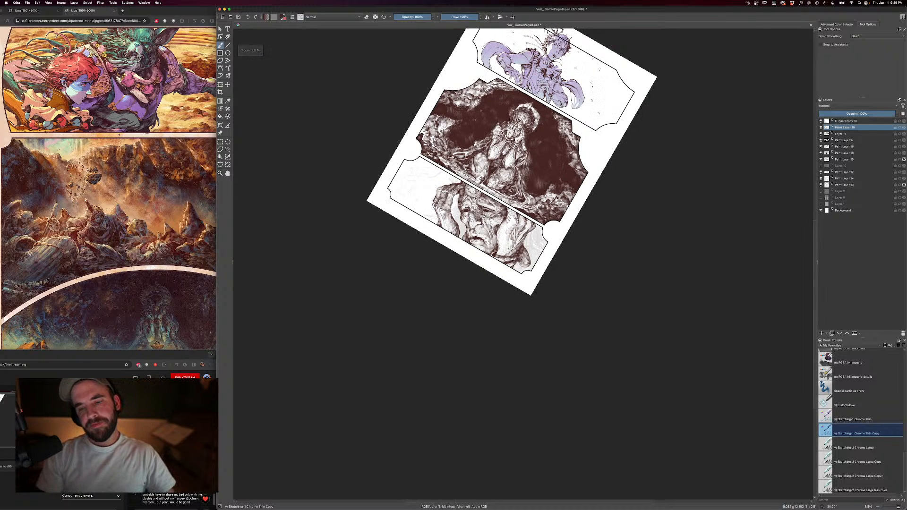
# - Ink dark strokes with a larger brush into the gap between the far hand's fingers and the face
pyautogui.press('+')
pyautogui.press('+')
pyautogui.moveTo(621, 211); pyautogui.dragTo(676, 284)
pyautogui.press(']')
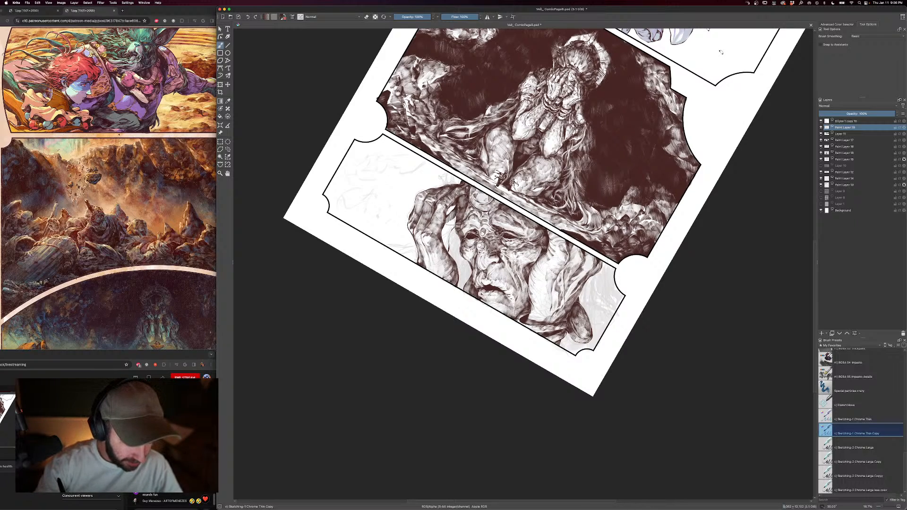
pyautogui.moveTo(452, 213)
pyautogui.mouseDown()
pyautogui.moveTo(440, 228)
pyautogui.moveTo(450, 233)
pyautogui.moveTo(444, 251)
pyautogui.moveTo(451, 229)
pyautogui.mouseUp()
pyautogui.moveTo(455, 226); pyautogui.dragTo(448, 249)
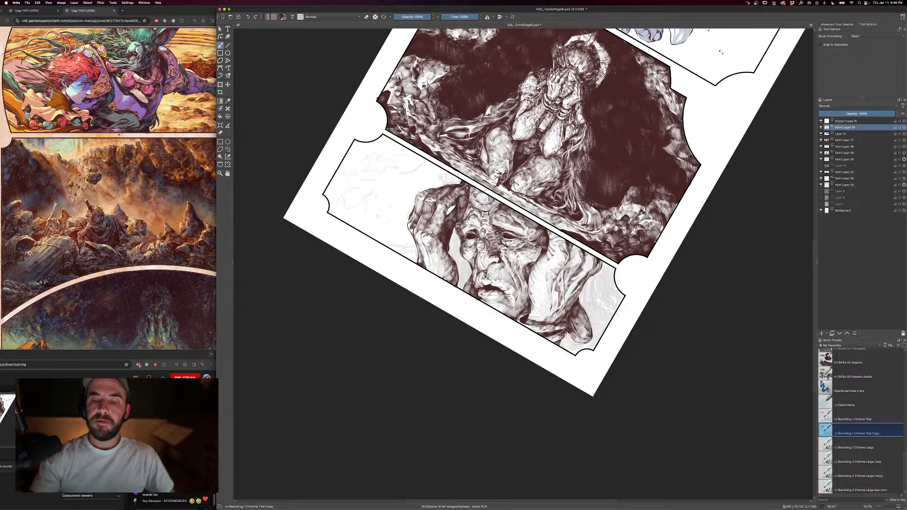
# - Touch up the dark gap beside the far hand's fingers with brush and eraser, judging it against the surrounding panels
pyautogui.press('-')
pyautogui.press('e')
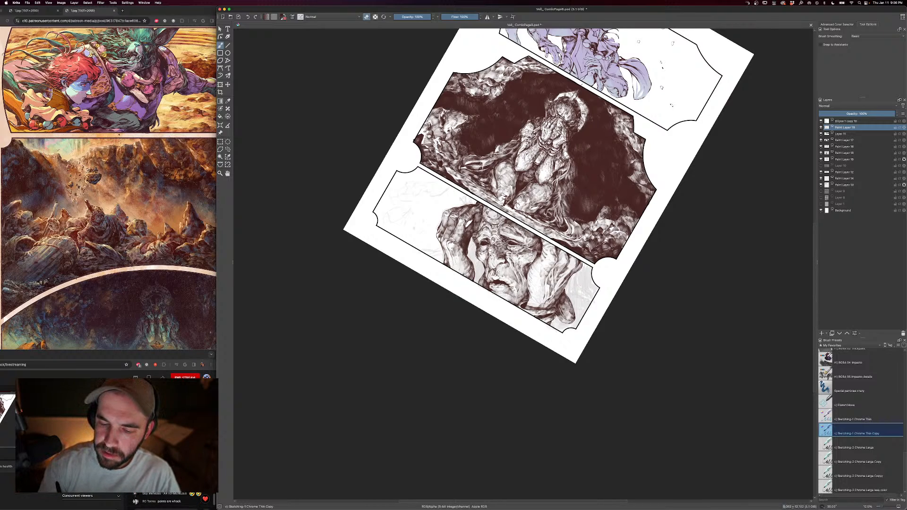
pyautogui.press('e')
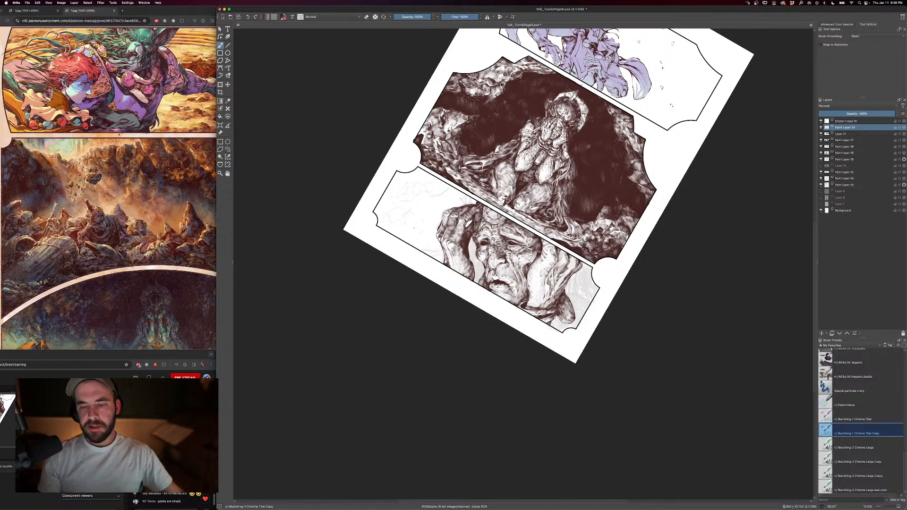
pyautogui.press('+')
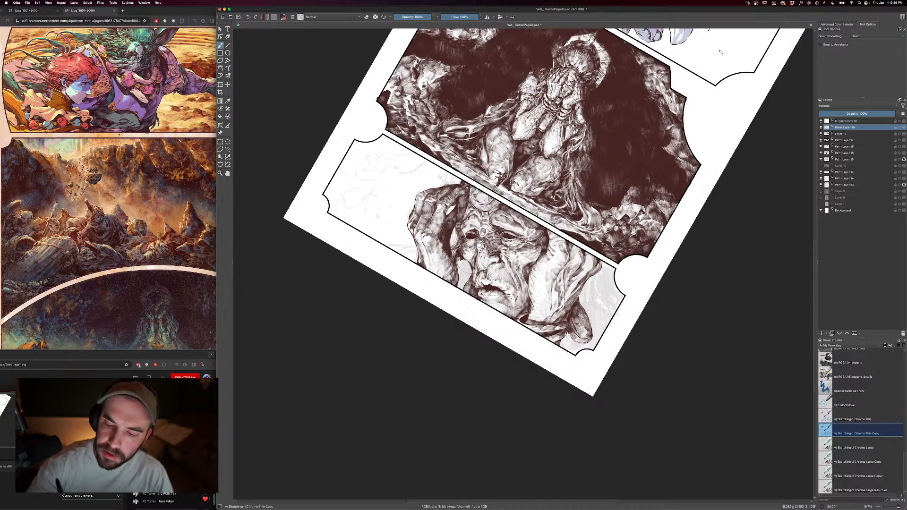
pyautogui.press('e')
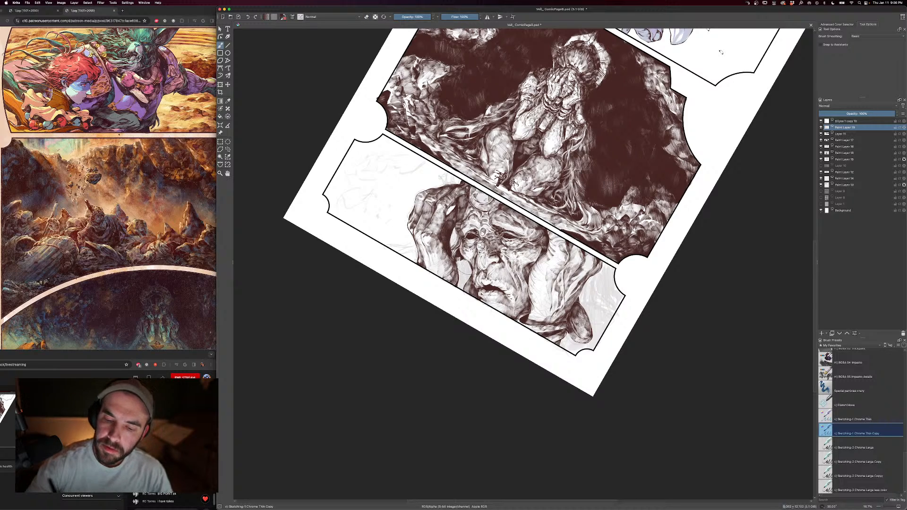
pyautogui.press('e')
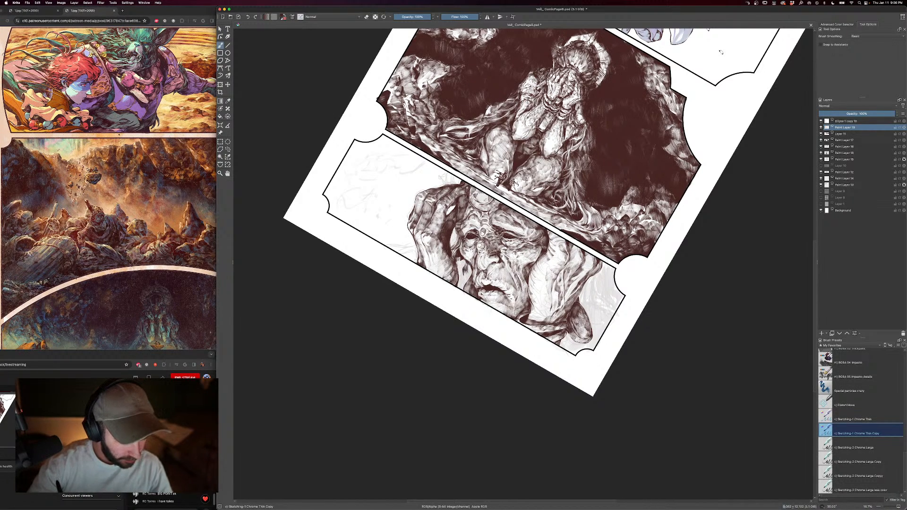
# - Reset the canvas rotation to upright and deepen the shadows between the far wrist and the jaw with brush and eraser
pyautogui.rightClick(555, 245)
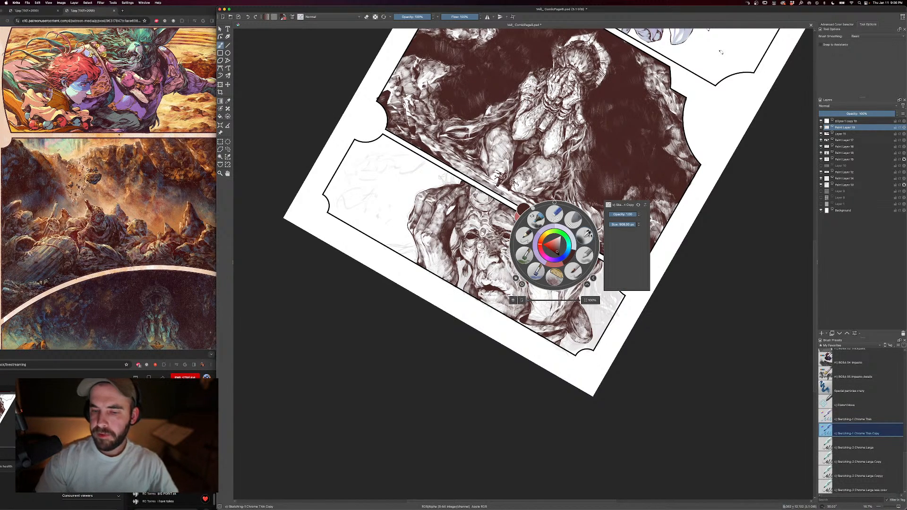
pyautogui.moveTo(576, 208); pyautogui.dragTo(557, 204)
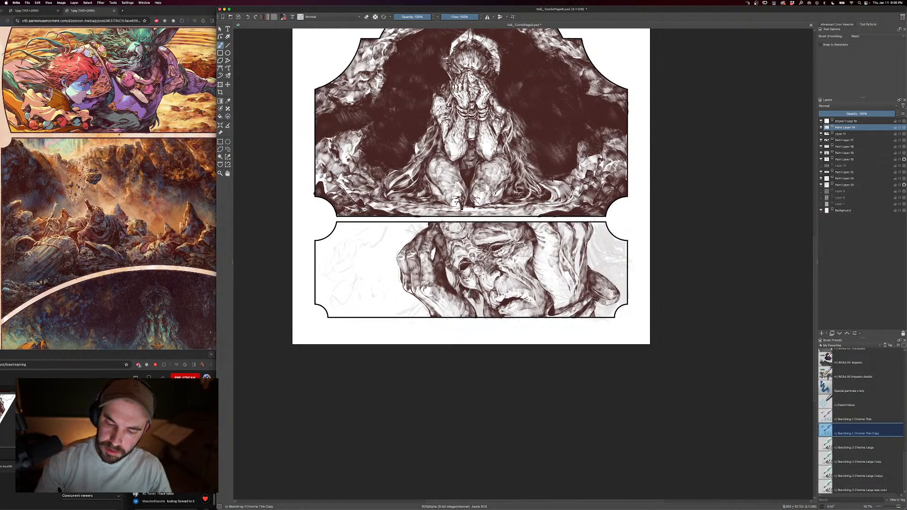
pyautogui.moveTo(471, 292)
pyautogui.mouseDown()
pyautogui.moveTo(474, 310)
pyautogui.moveTo(479, 294)
pyautogui.mouseUp()
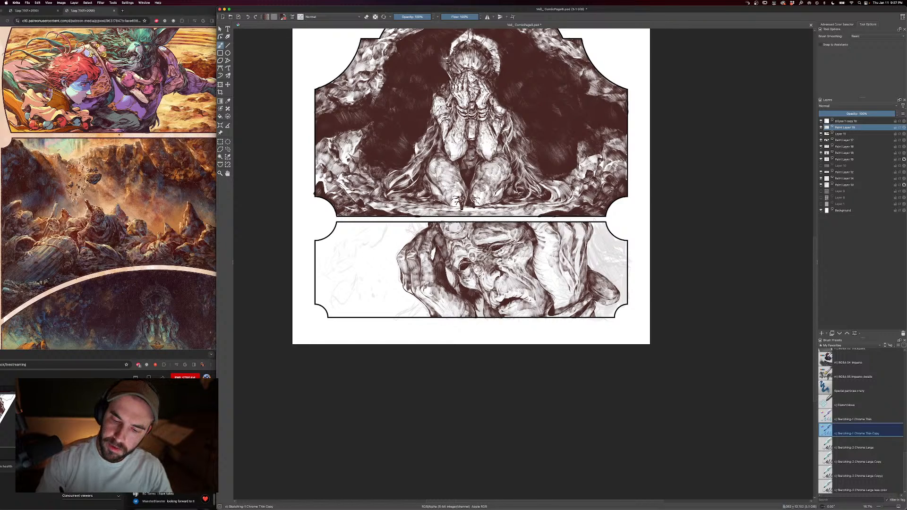
pyautogui.press('e')
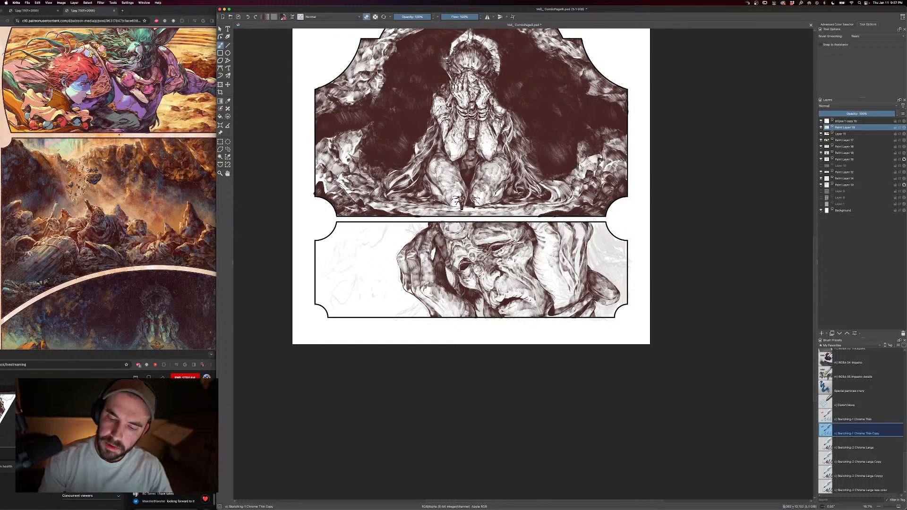
pyautogui.press('e')
pyautogui.moveTo(481, 297); pyautogui.dragTo(481, 317)
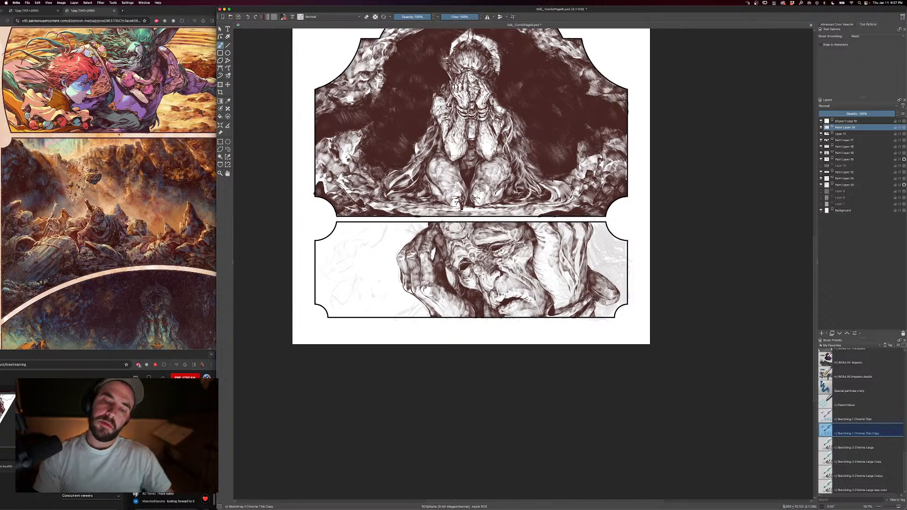
# - Ink dark strokes with a larger brush above and around the oval form behind the near wrist
pyautogui.moveTo(601, 254); pyautogui.dragTo(566, 267)
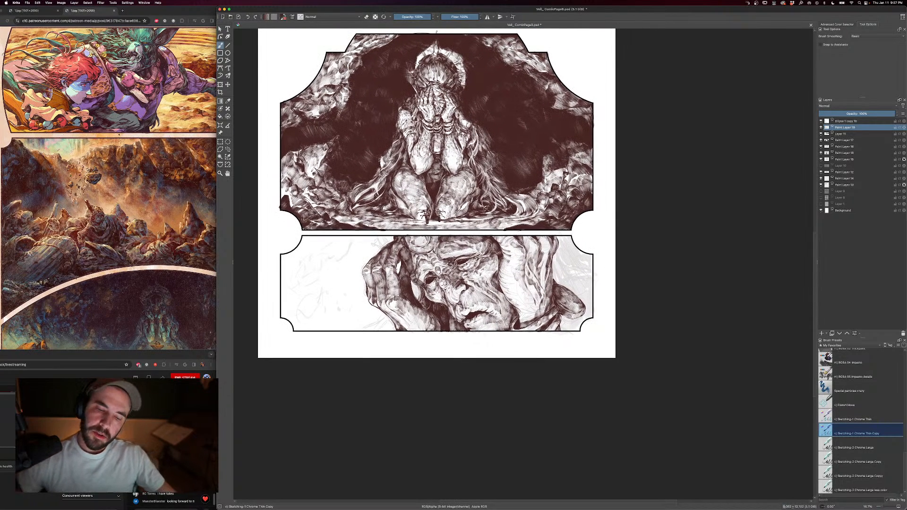
pyautogui.press(']')
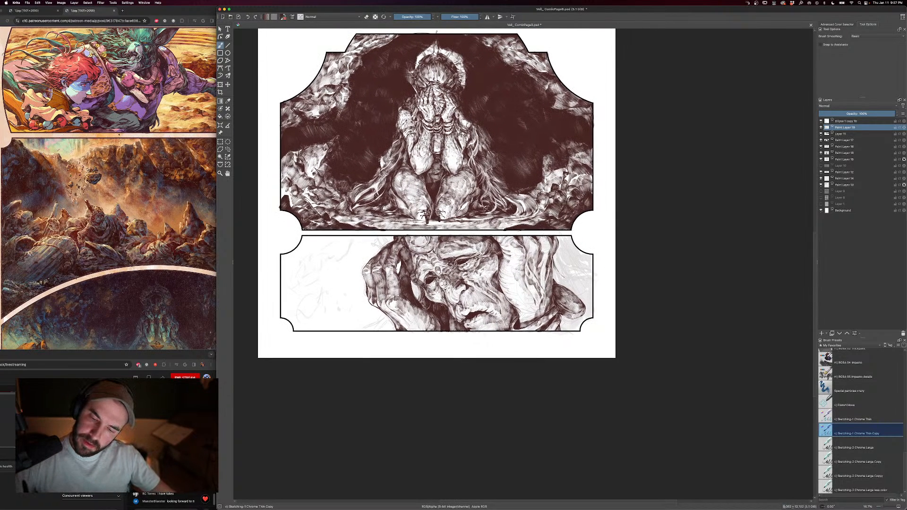
pyautogui.moveTo(554, 259)
pyautogui.mouseDown()
pyautogui.moveTo(554, 279)
pyautogui.moveTo(579, 289)
pyautogui.moveTo(560, 270)
pyautogui.moveTo(570, 273)
pyautogui.mouseUp()
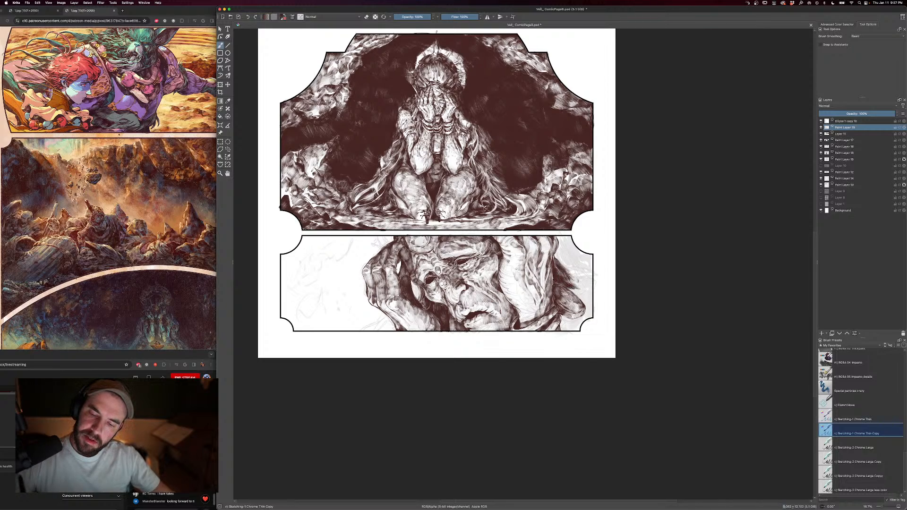
pyautogui.press('-')
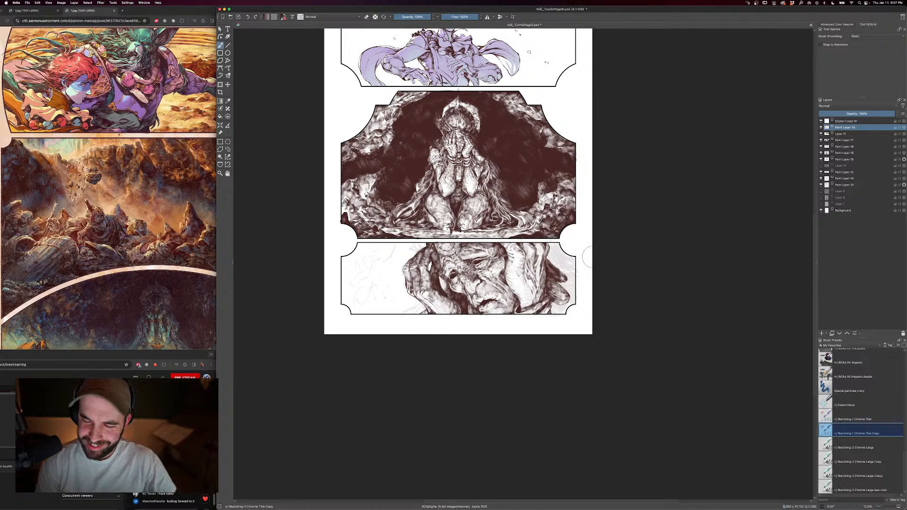
# - Extend the dark shading around the oval form into the bottom panel's corner with a larger brush and eraser, checking the whole page
pyautogui.press(']')
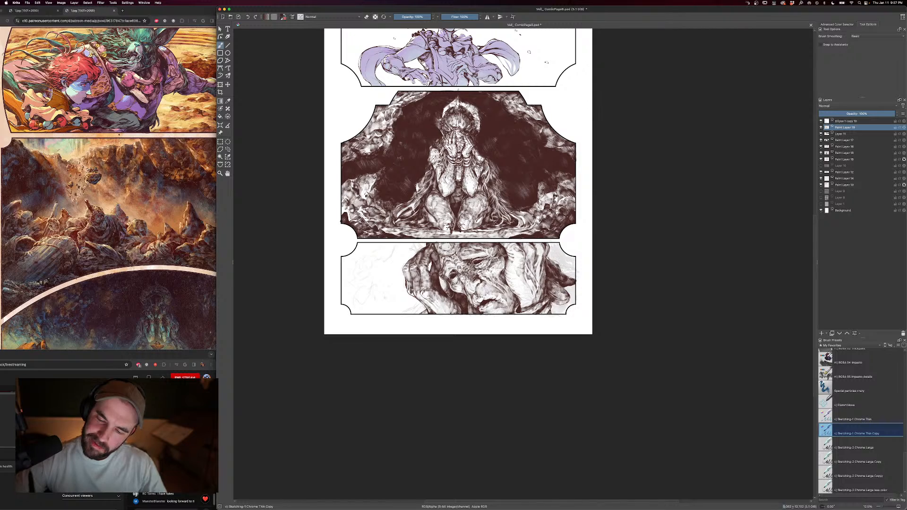
pyautogui.press('e')
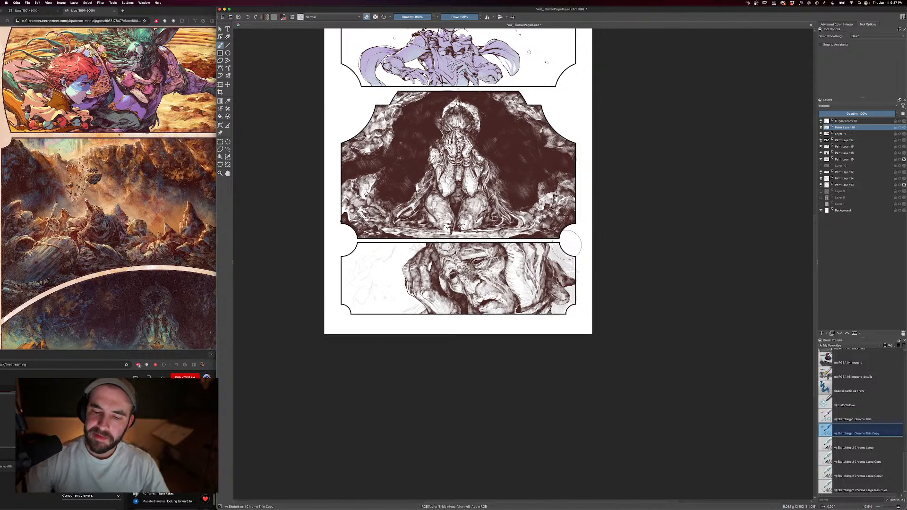
pyautogui.press('e')
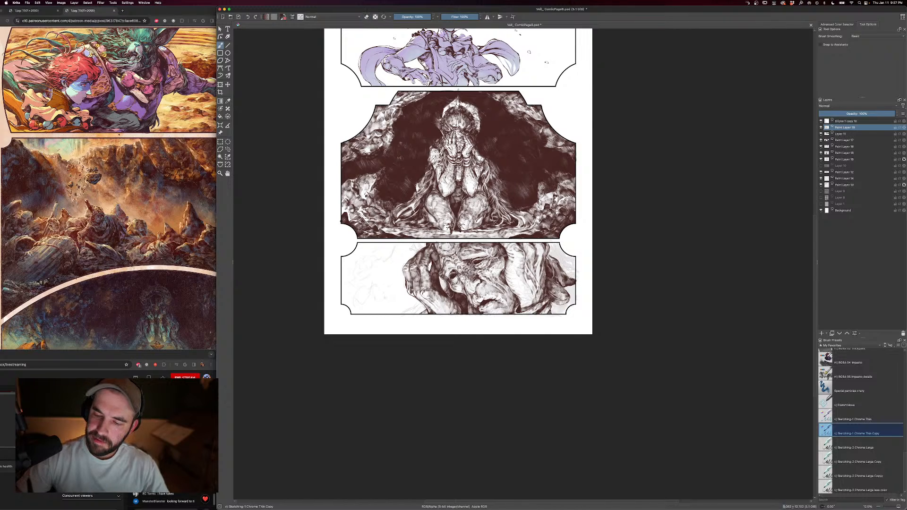
pyautogui.press(']')
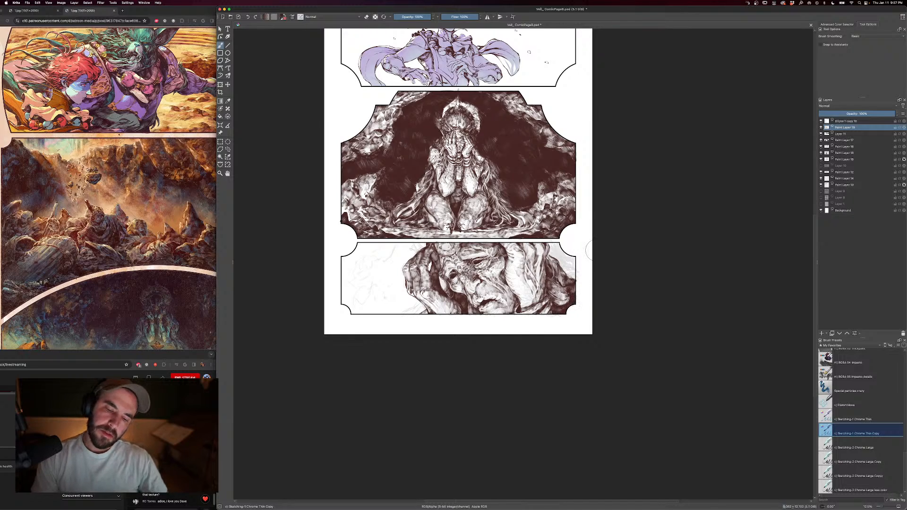
pyautogui.scroll(-2, 522, 266)
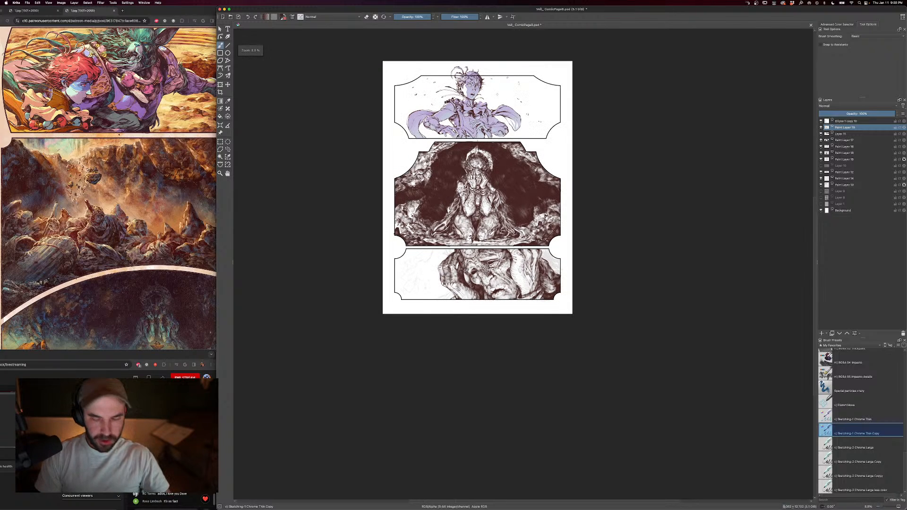
pyautogui.scroll(2, 524, 265)
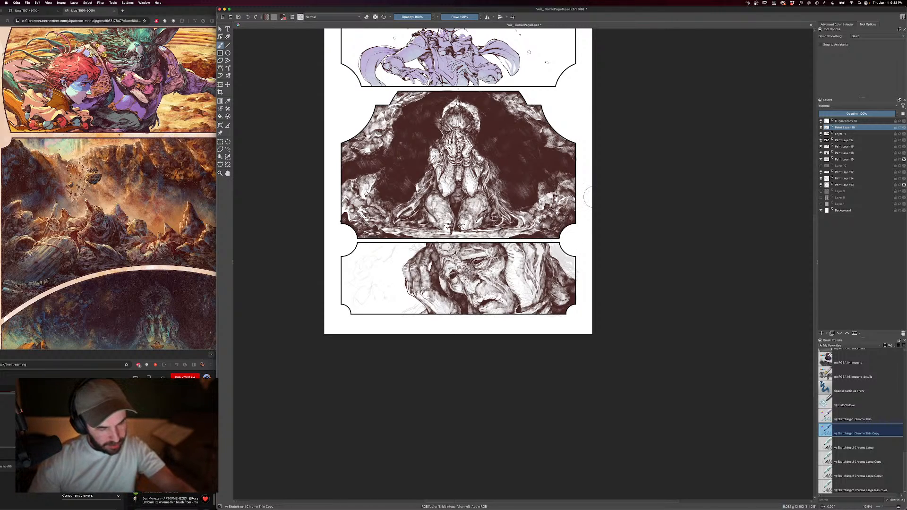
# - Mirror the canvas view horizontally and build up the dark shapes beside the near hand
pyautogui.click(48, 2)
pyautogui.moveTo(71, 49)
pyautogui.click(105, 48)
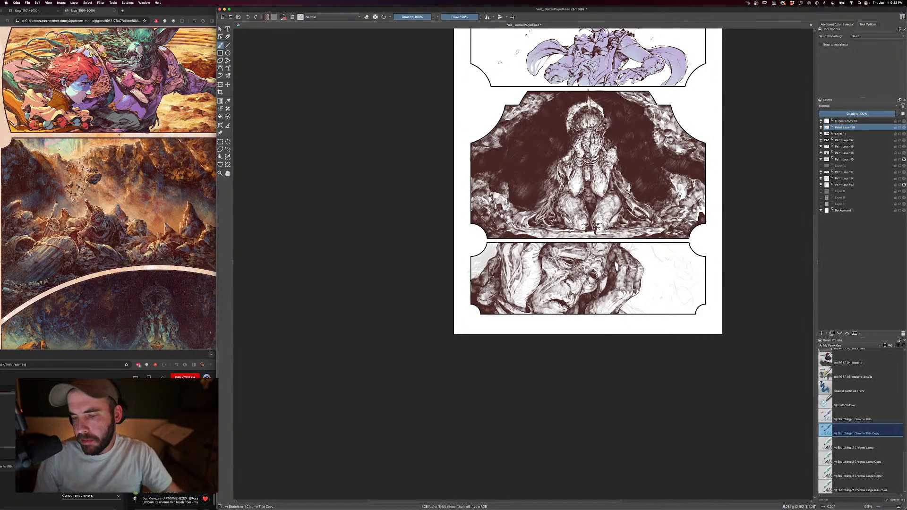
pyautogui.press('+')
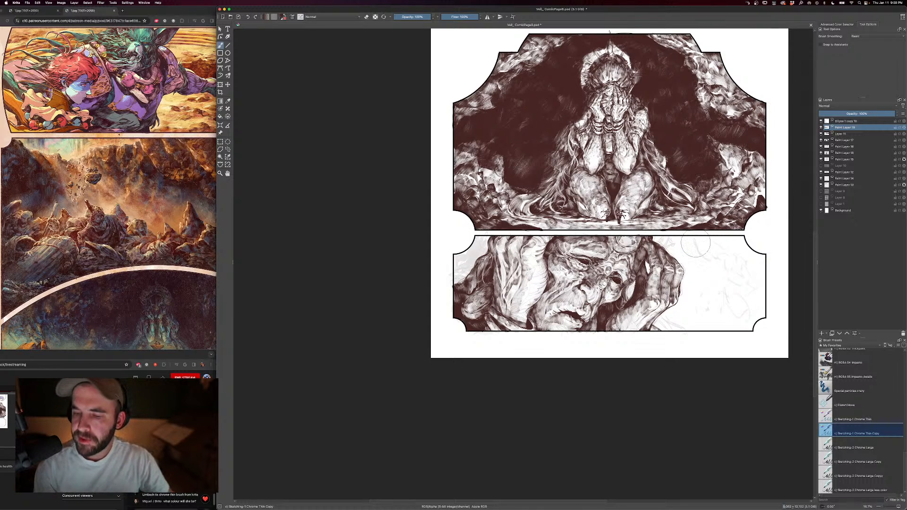
pyautogui.scroll(-3, 609, 255)
pyautogui.scroll(3, 614, 254)
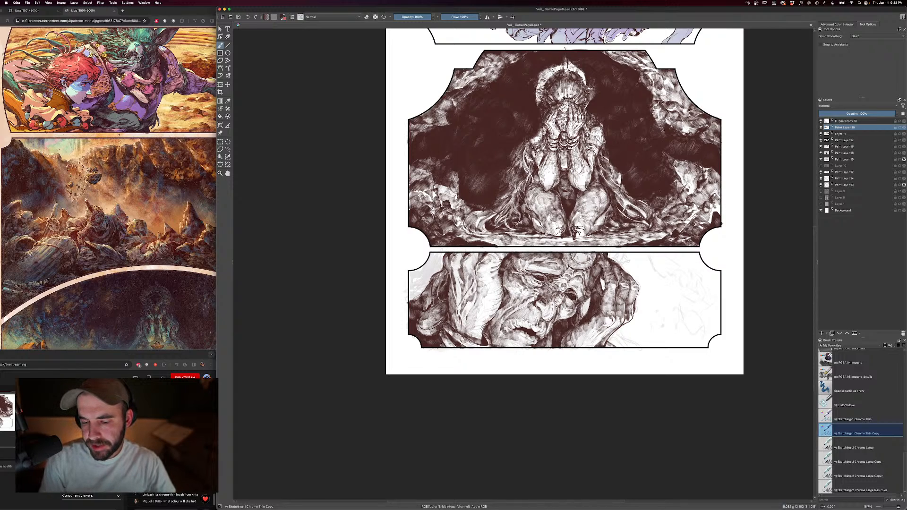
# - Hide the sketch layer, Layer 11, and ink the remaining blank corner behind the near hand with brush and eraser
pyautogui.press('e')
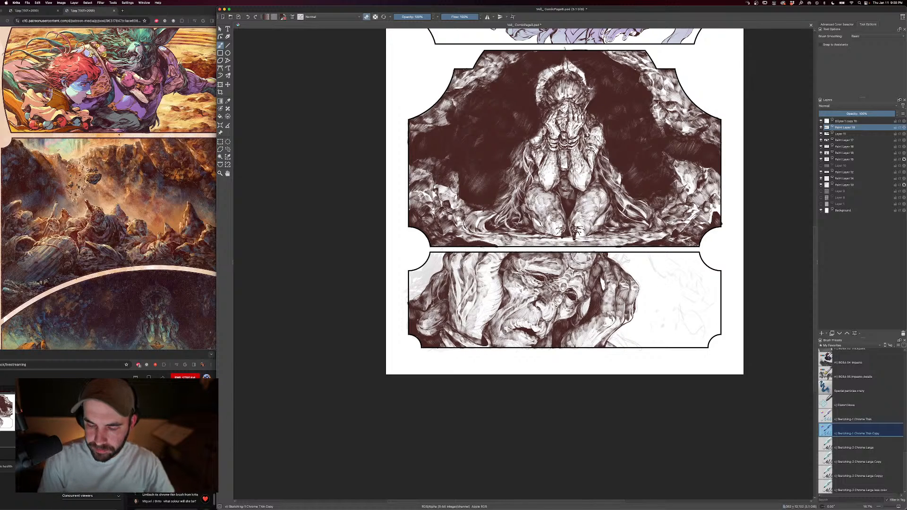
pyautogui.click(821, 134)
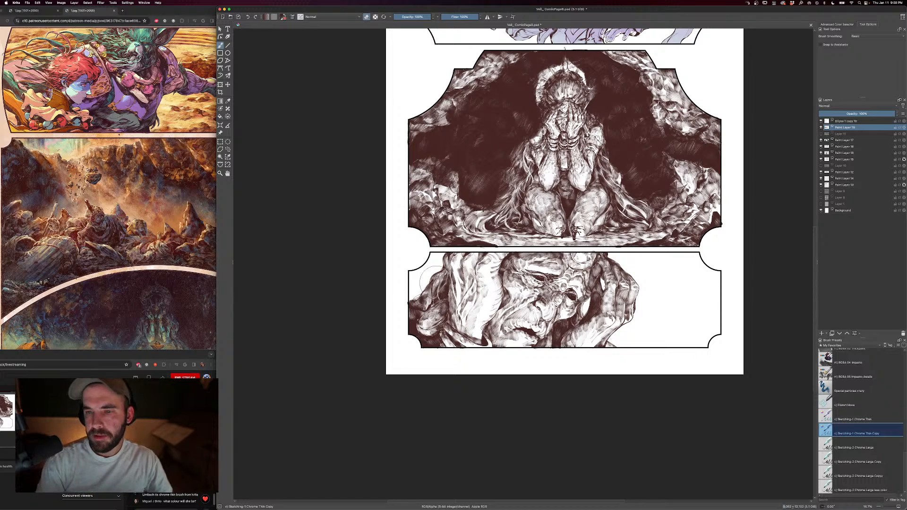
pyautogui.press('e')
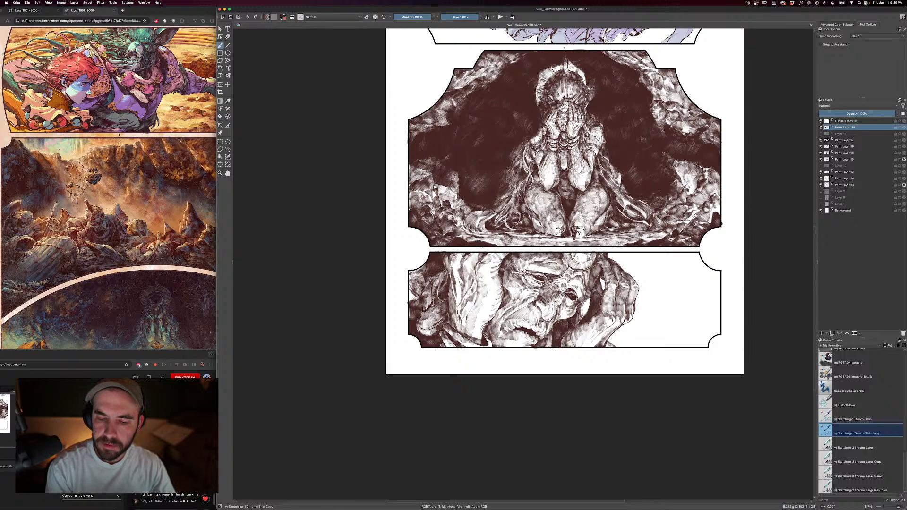
pyautogui.press('e')
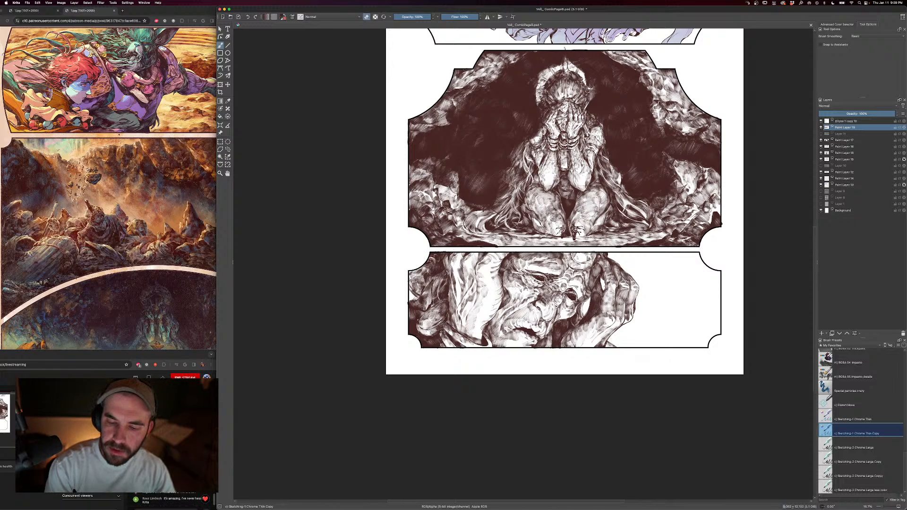
pyautogui.press('e')
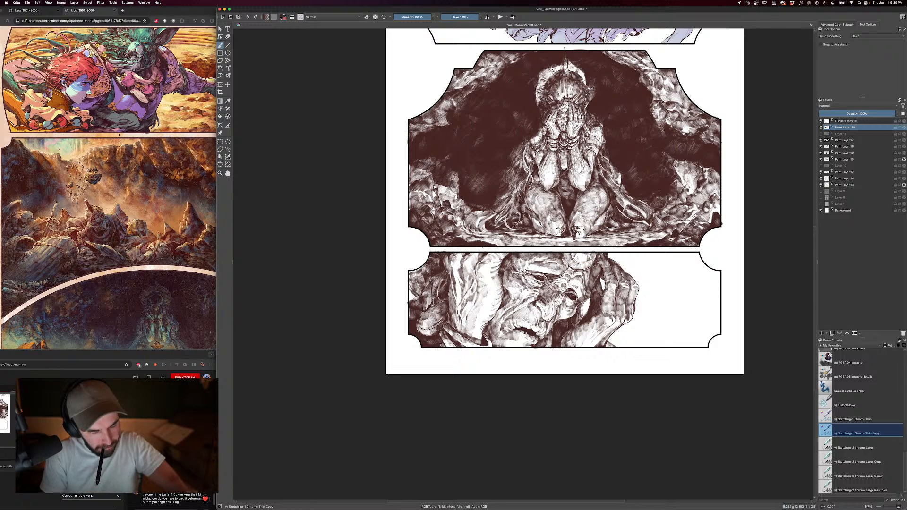
# - Check the mirrored page as a whole and retouch the shading around the face's brow and eye
pyautogui.press('2')
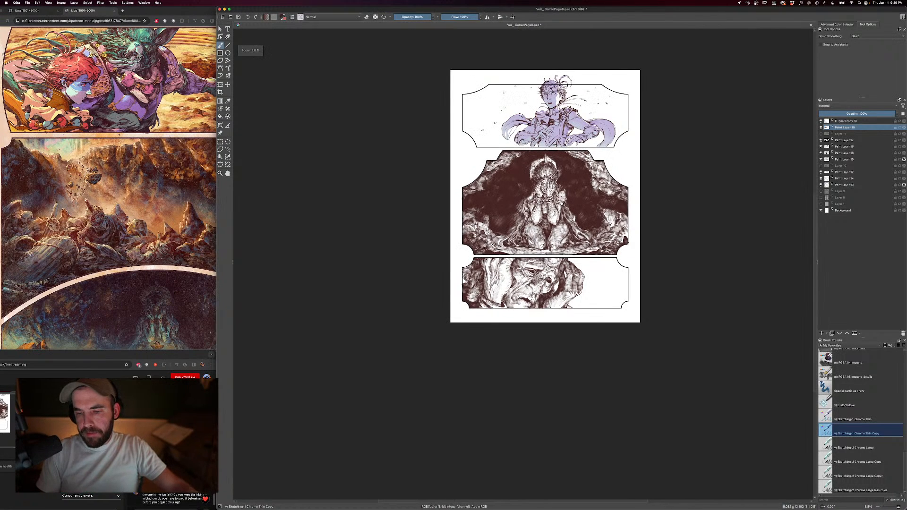
pyautogui.press('2')
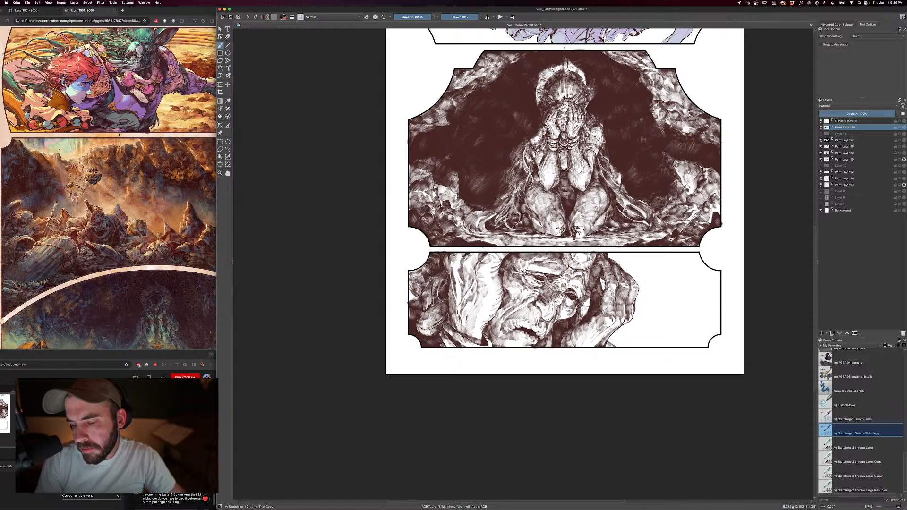
pyautogui.press('e')
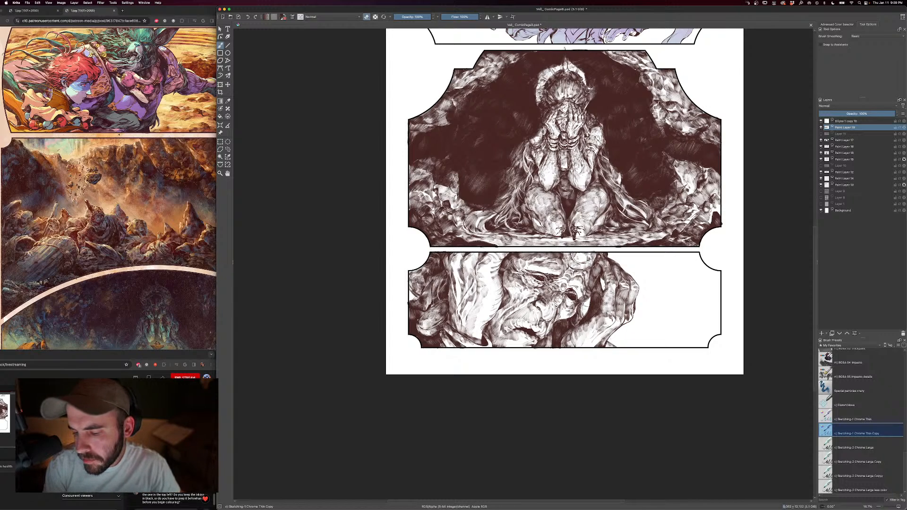
pyautogui.moveTo(545, 263)
pyautogui.mouseDown()
pyautogui.moveTo(569, 291)
pyautogui.moveTo(583, 292)
pyautogui.mouseUp()
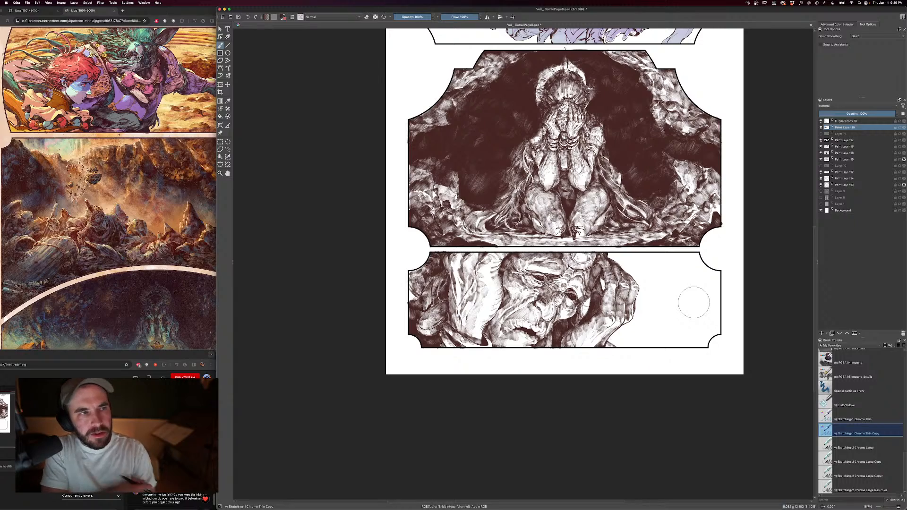
# - Switch to the browser, move the coloured reference page over the canvas and resize its window to fit the entire page
pyautogui.moveTo(165, 11); pyautogui.dragTo(460, 24)
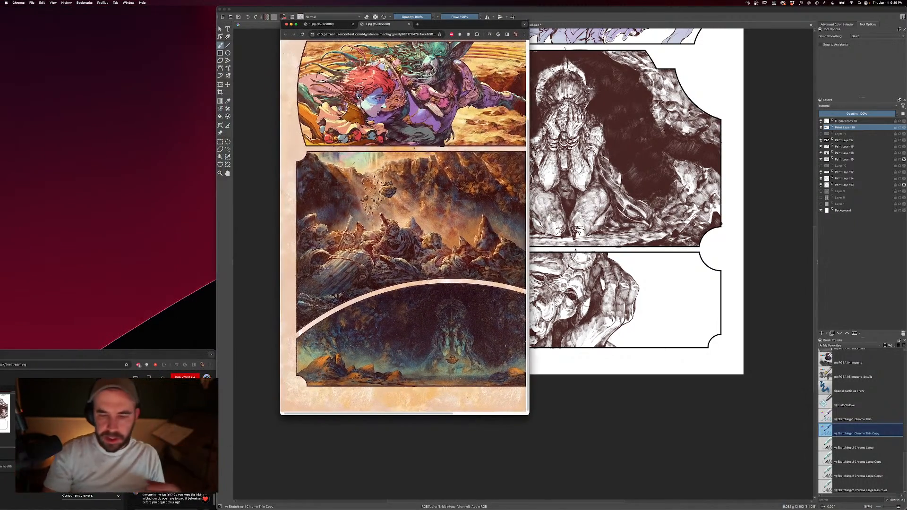
pyautogui.moveTo(529, 416); pyautogui.dragTo(897, 492)
pyautogui.moveTo(587, 25); pyautogui.dragTo(554, 5)
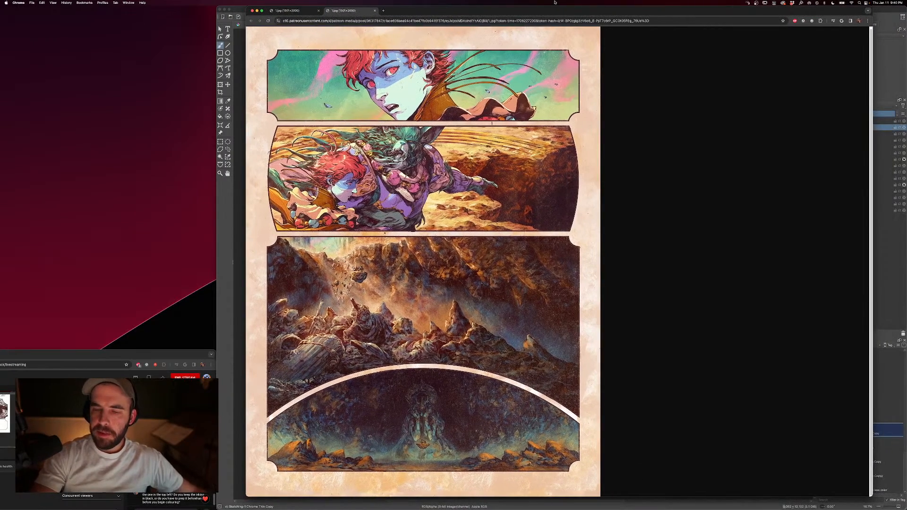
pyautogui.moveTo(871, 116); pyautogui.dragTo(610, 125)
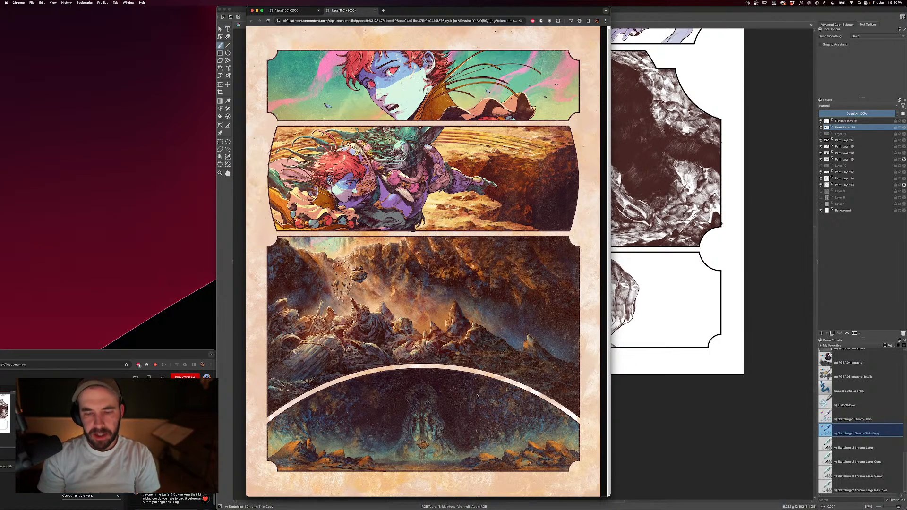
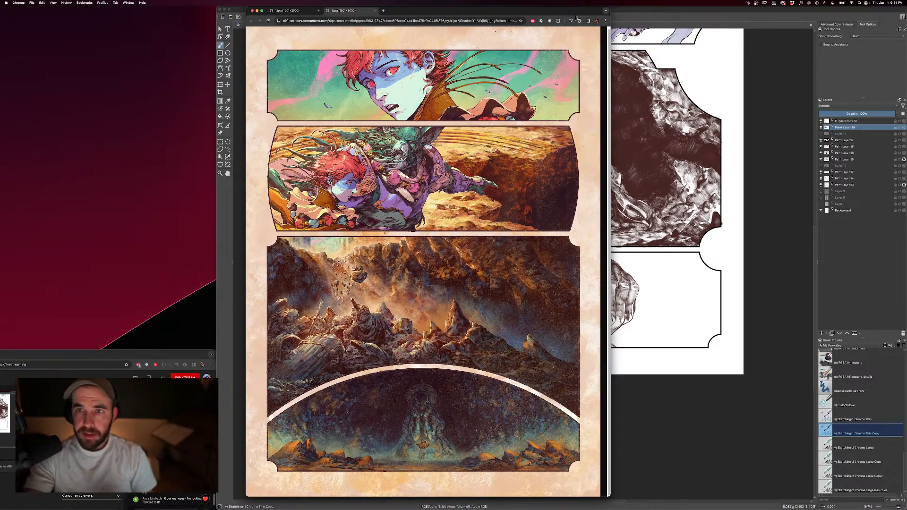
# - Move the coloured reference page aside to uncover the canvas, and compare the bottom panel with and without its active ink layer
pyautogui.moveTo(576, 17); pyautogui.dragTo(442, 18)
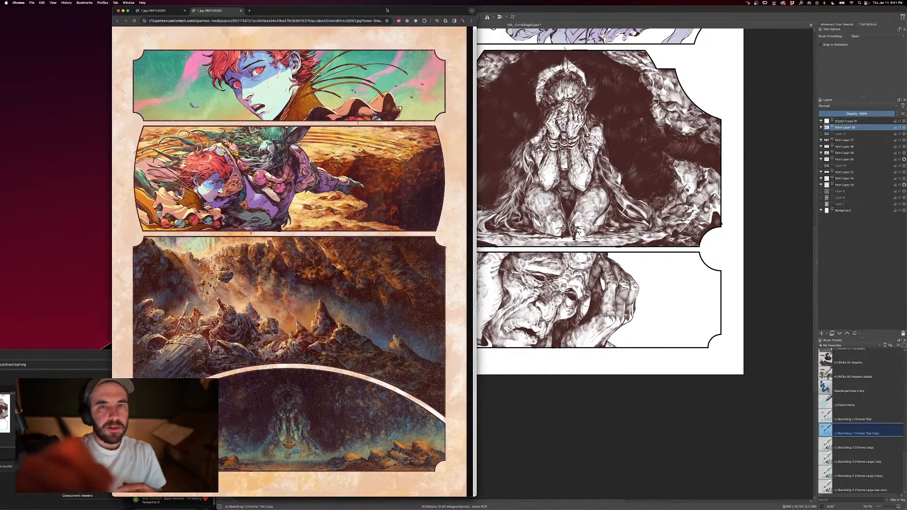
pyautogui.moveTo(386, 9); pyautogui.dragTo(274, 9)
pyautogui.click(809, 21)
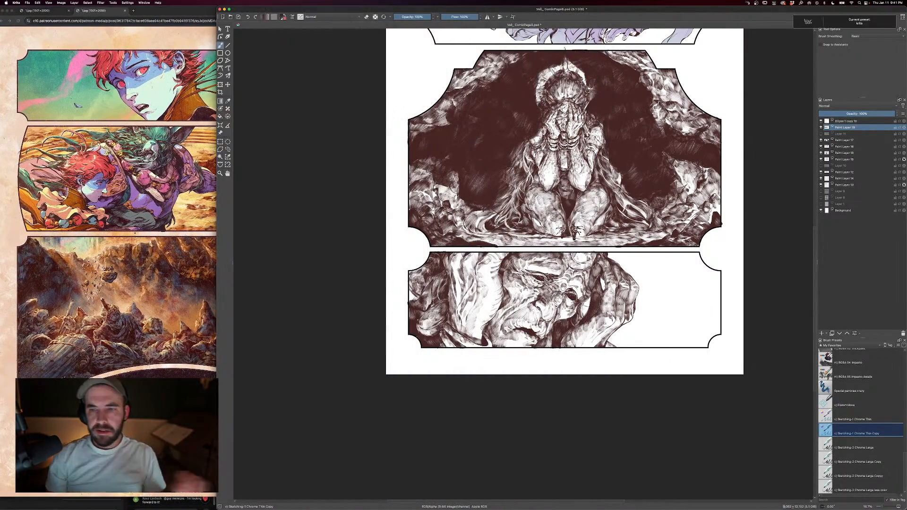
pyautogui.click(821, 128)
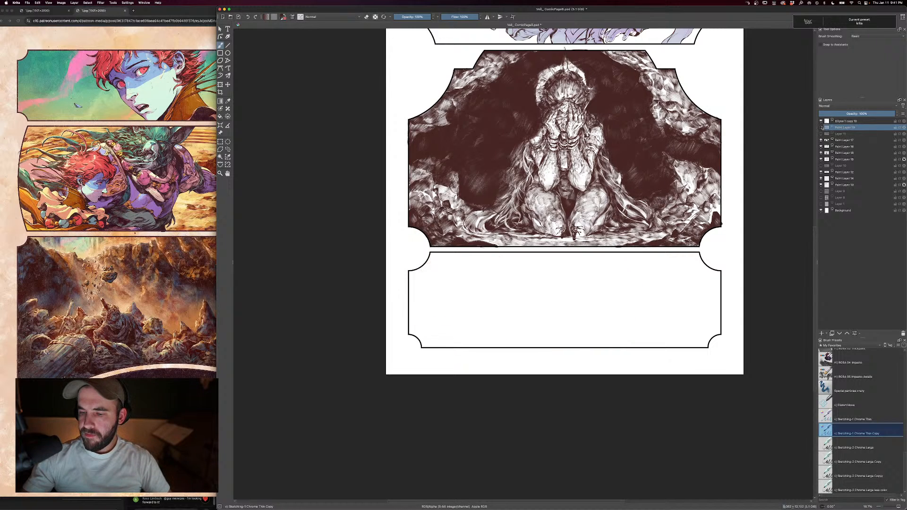
pyautogui.click(821, 128)
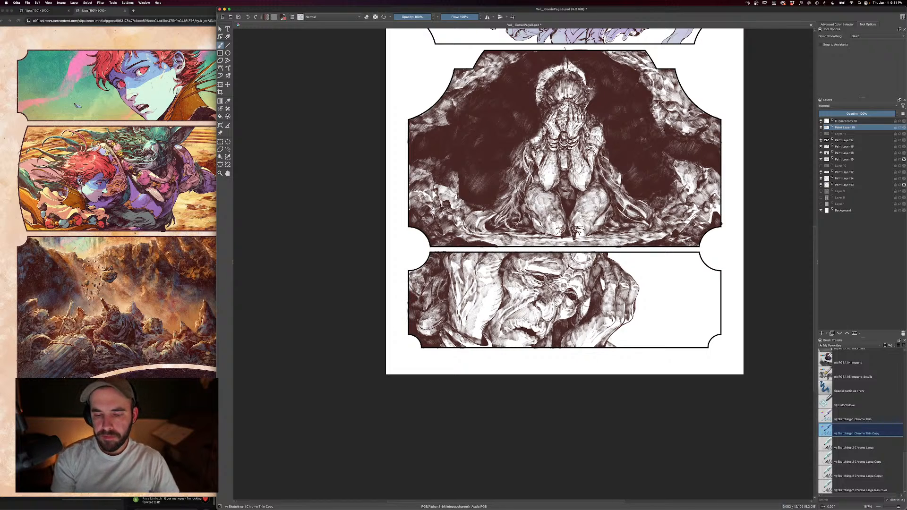
# - Retouch the shading of the face and hands in the bottom panel with a larger brush, alternating painting and erasing
pyautogui.press(']')
pyautogui.press('e')
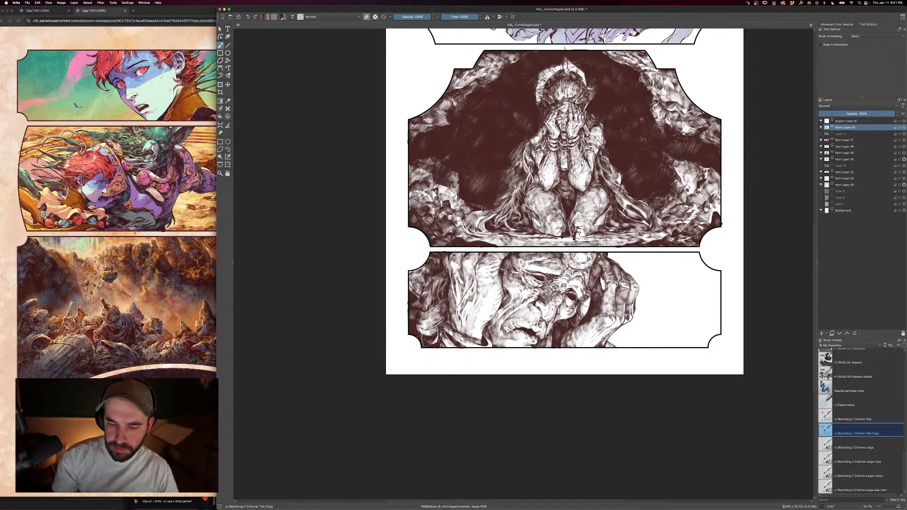
pyautogui.moveTo(409, 330); pyautogui.dragTo(442, 290)
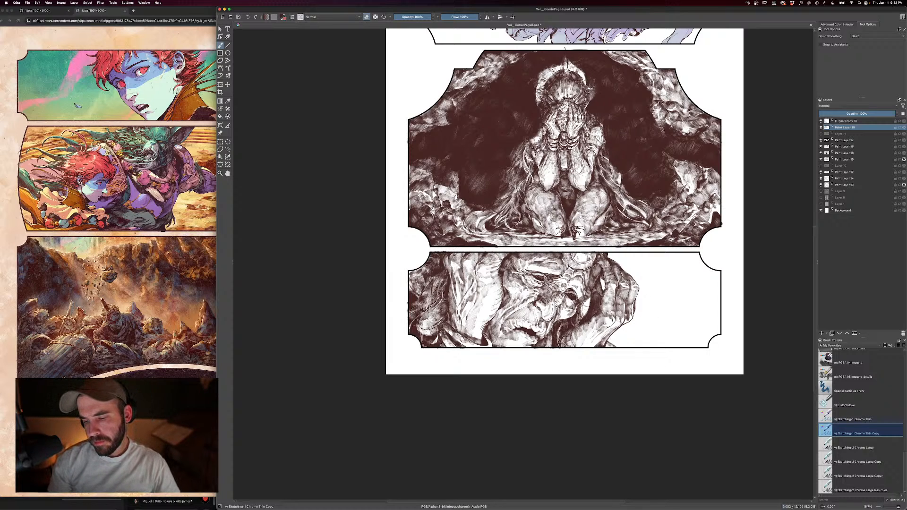
pyautogui.press('e')
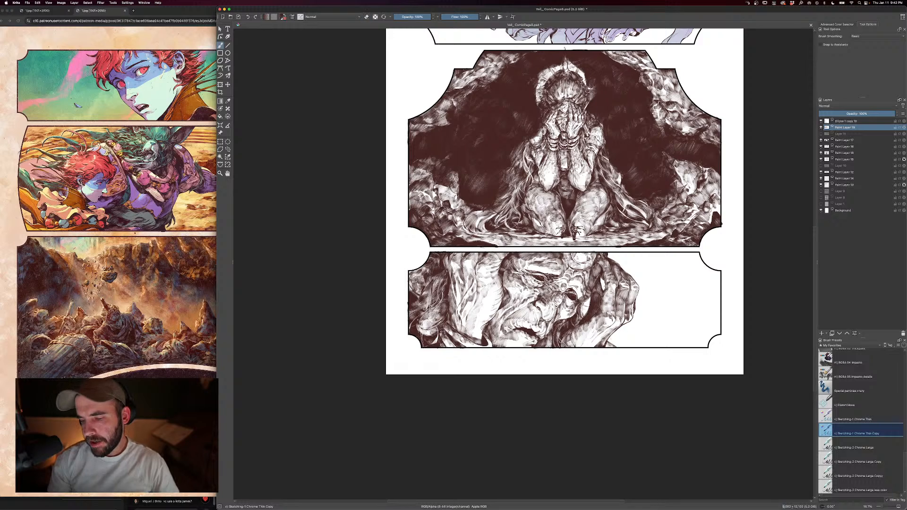
pyautogui.press('e')
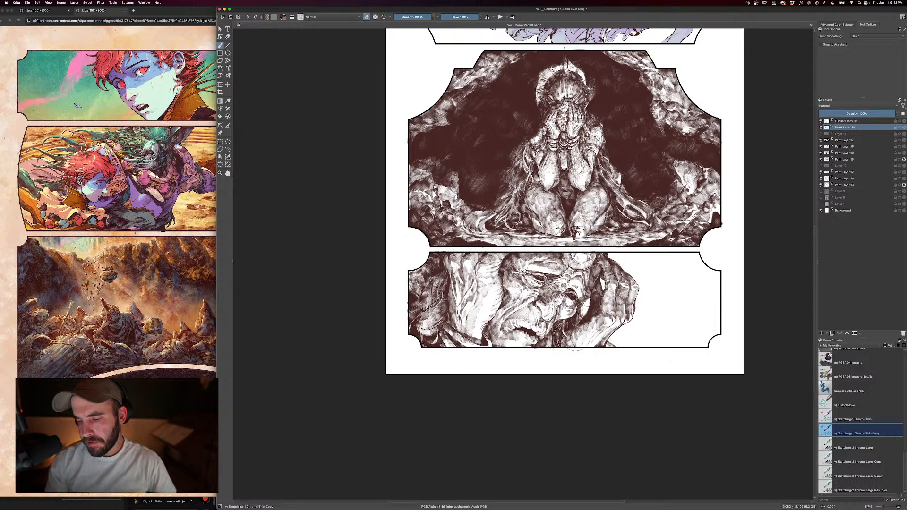
pyautogui.press('e')
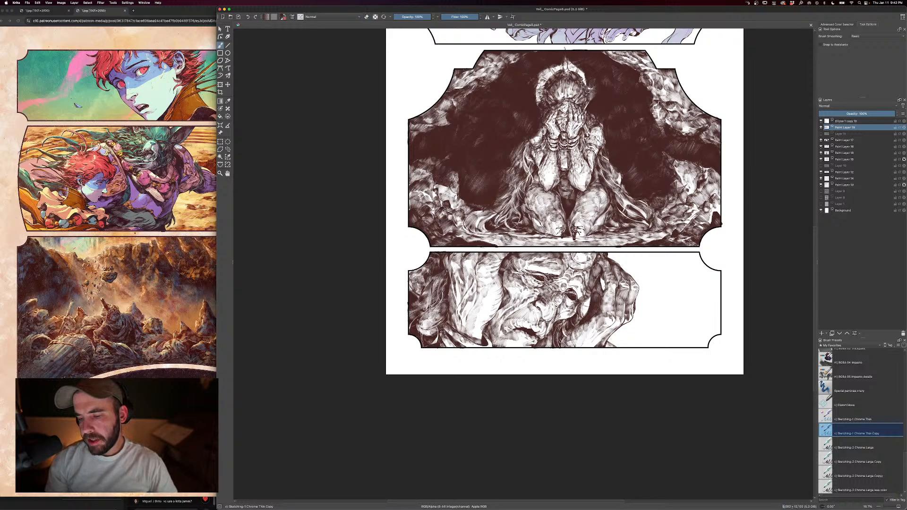
pyautogui.press('e')
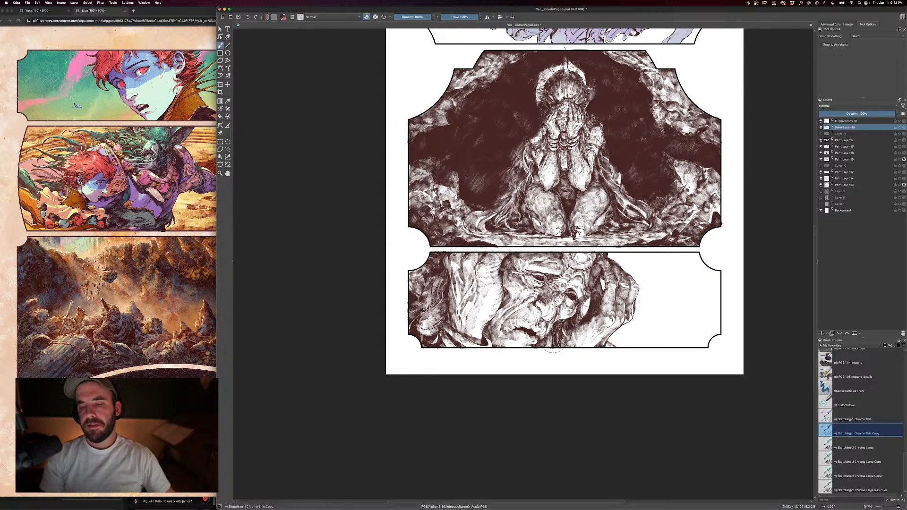
pyautogui.press('e')
pyautogui.press('e')
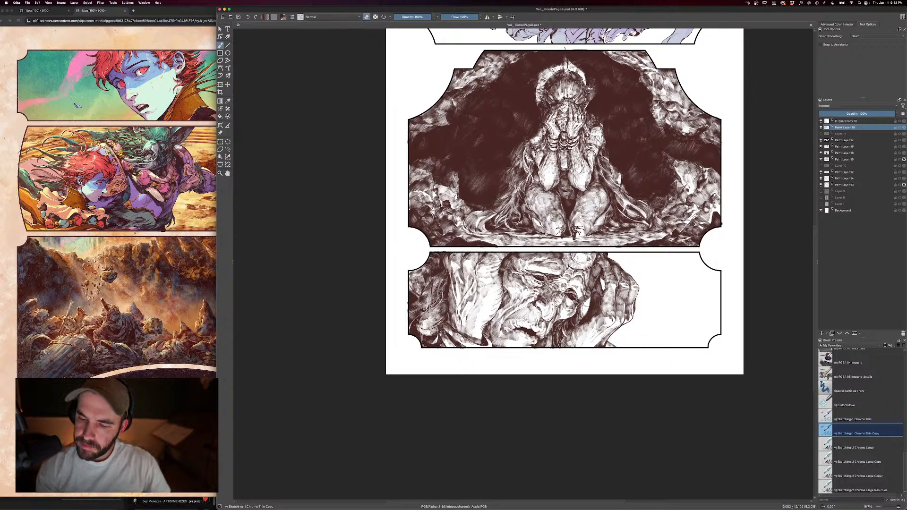
# - Examine the bottom panel's contrast and balance against the full comic page at several magnifications
pyautogui.scroll(-2, 564, 202)
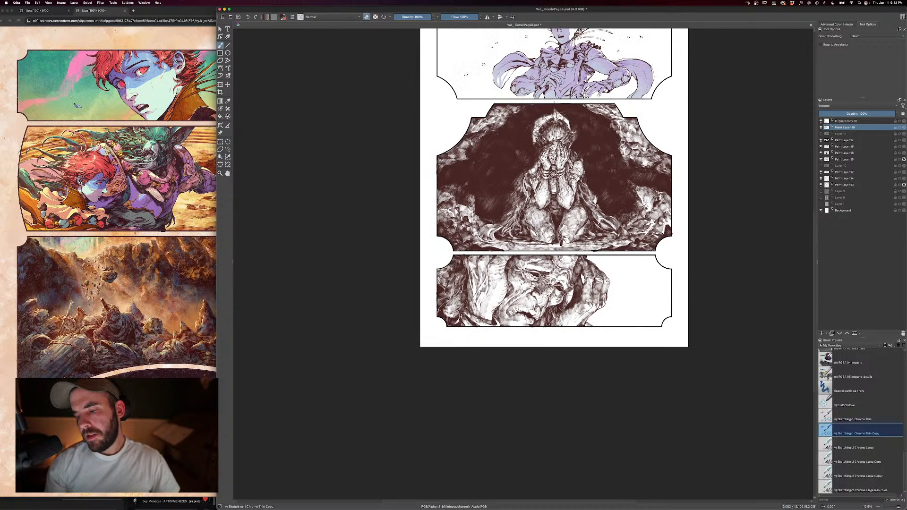
pyautogui.scroll(2, 564, 201)
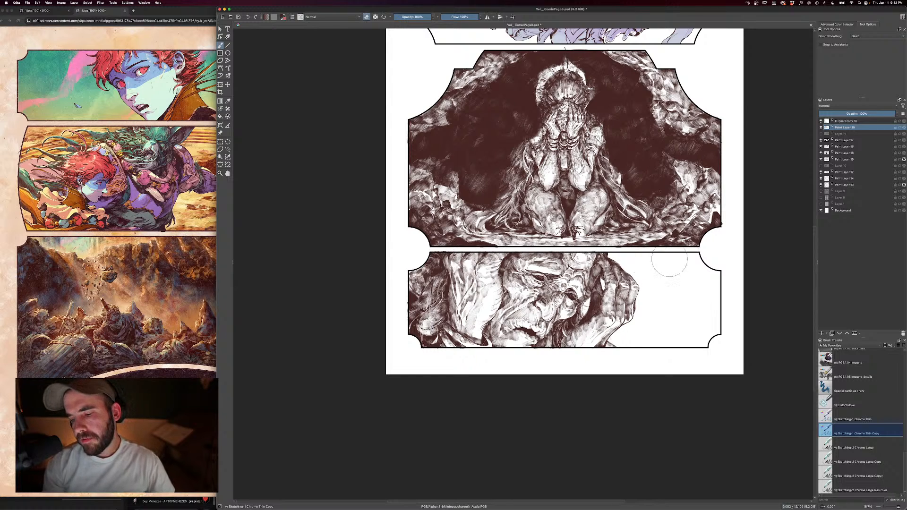
pyautogui.press('-')
pyautogui.press('-')
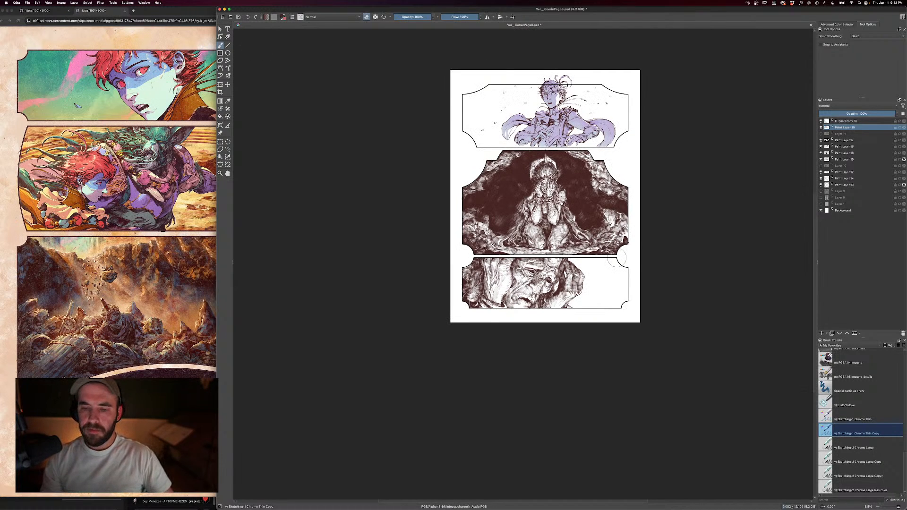
pyautogui.press('+')
pyautogui.press('+')
pyautogui.press(']')
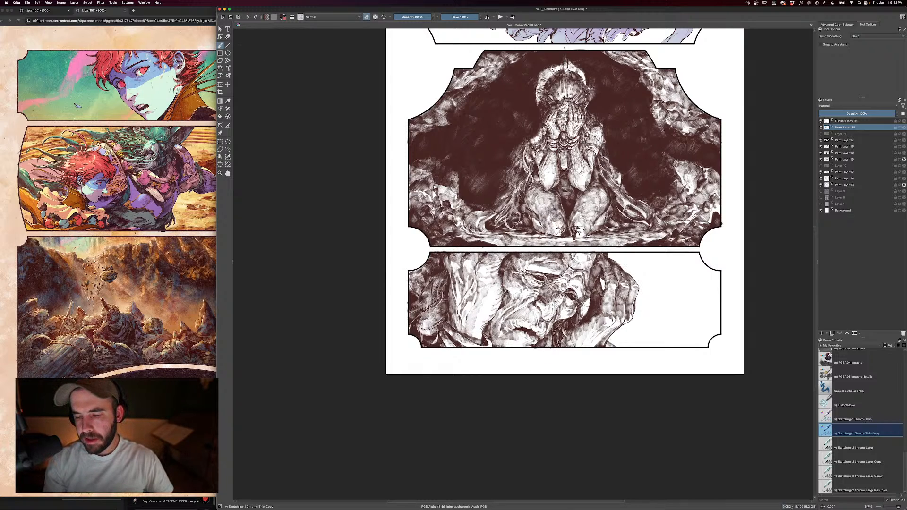
pyautogui.press('super+minus')
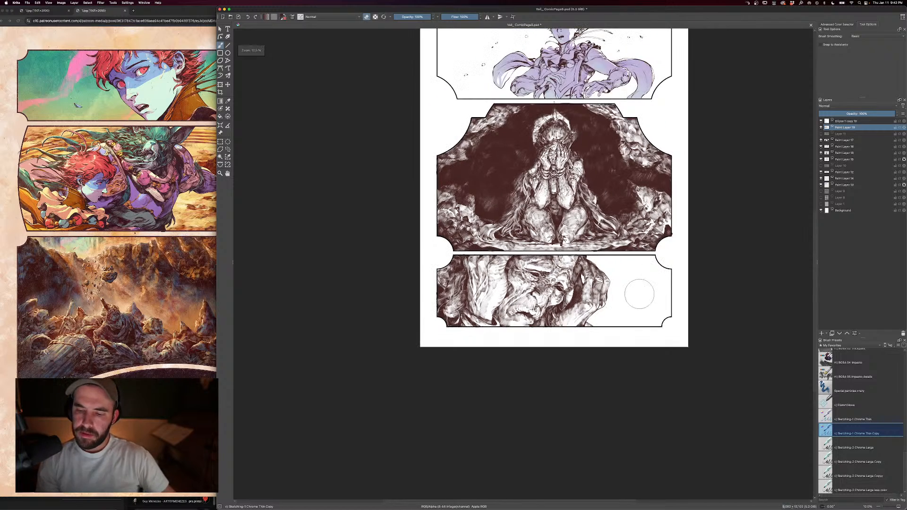
pyautogui.press('super+equal')
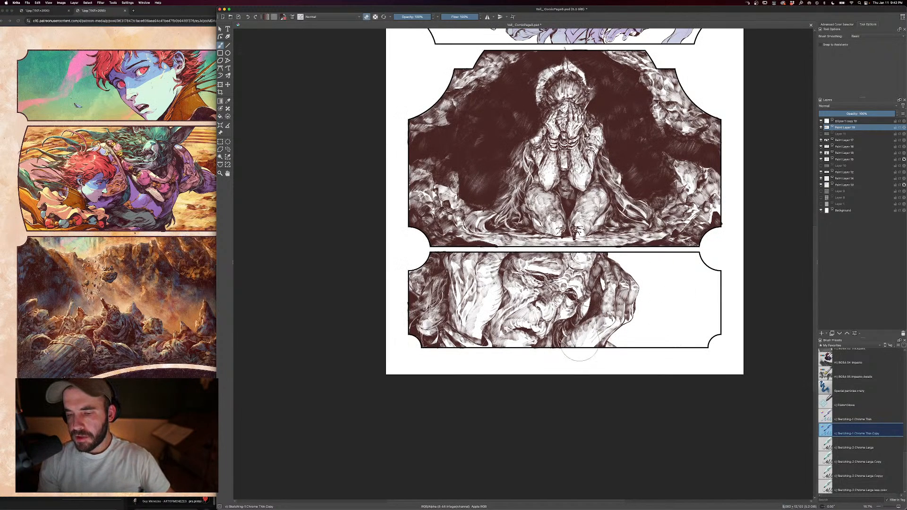
pyautogui.press('super+minus')
pyautogui.press('super+equal')
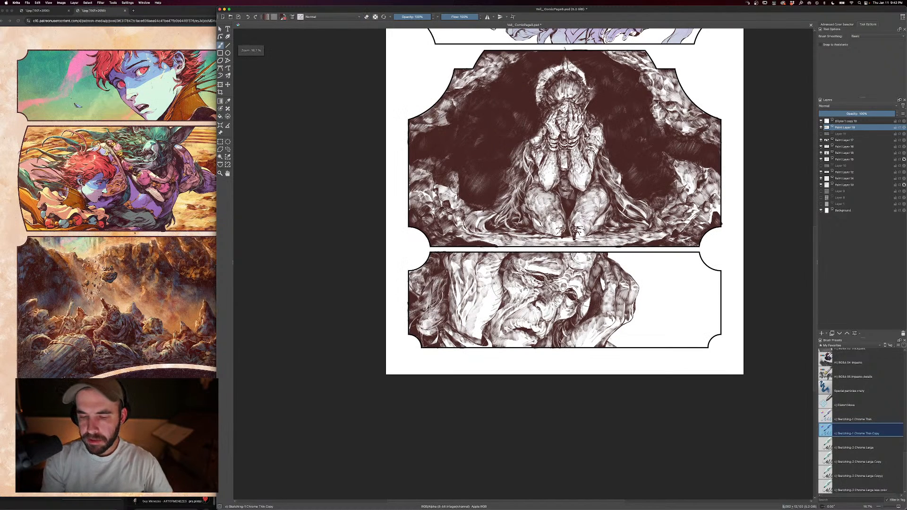
pyautogui.press('e')
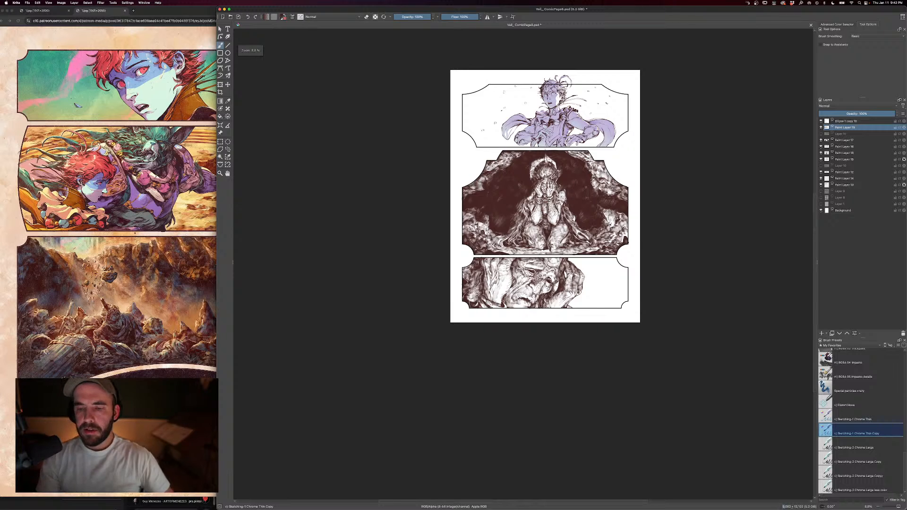
pyautogui.press('super+plus')
pyautogui.press('super+plus')
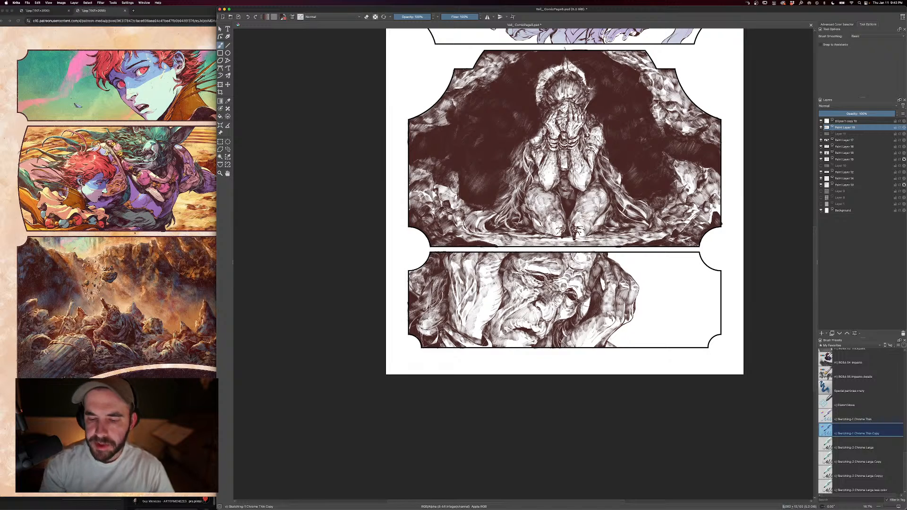
# - Check the full page once more and mirror the canvas view horizontally
pyautogui.press('-')
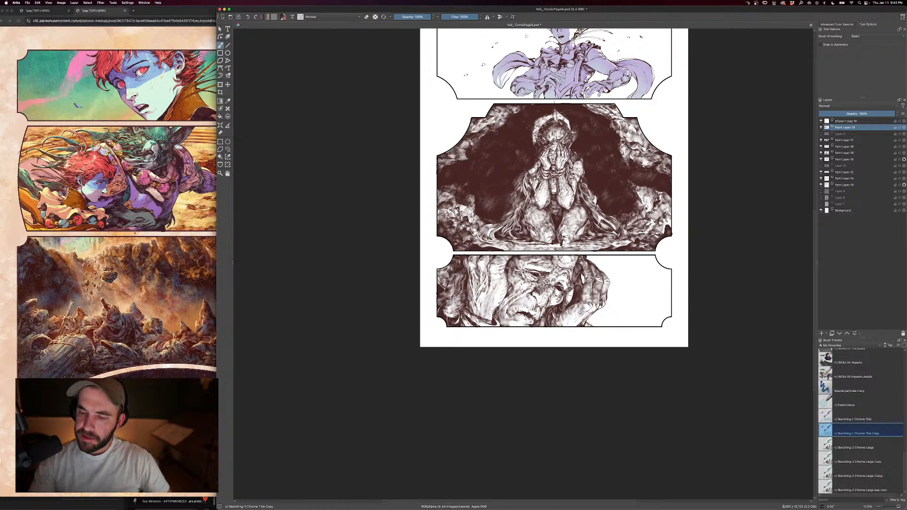
pyautogui.press('-')
pyautogui.press('-')
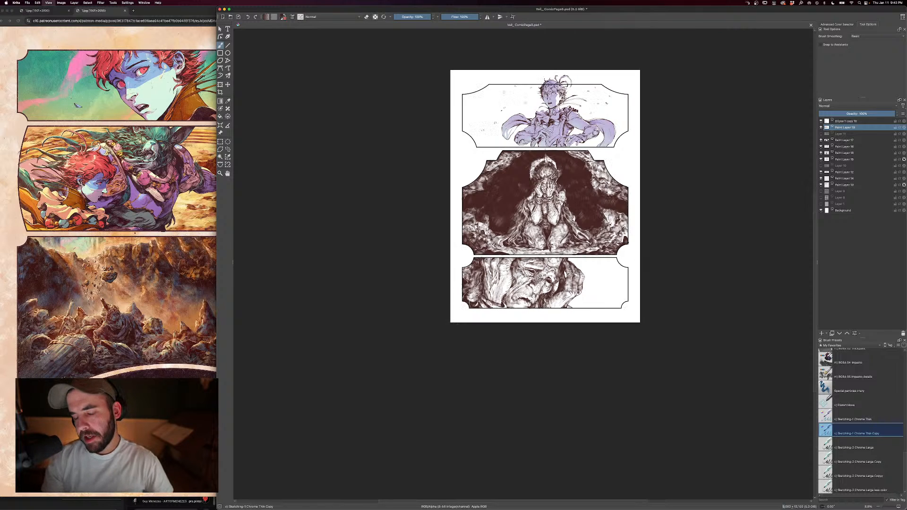
pyautogui.press('=')
pyautogui.press('=')
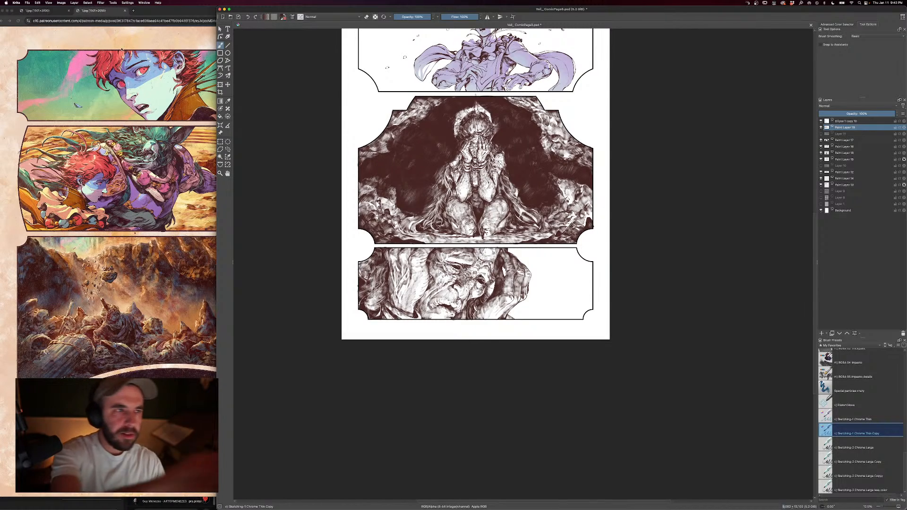
pyautogui.click(48, 2)
pyautogui.moveTo(71, 49)
pyautogui.click(112, 48)
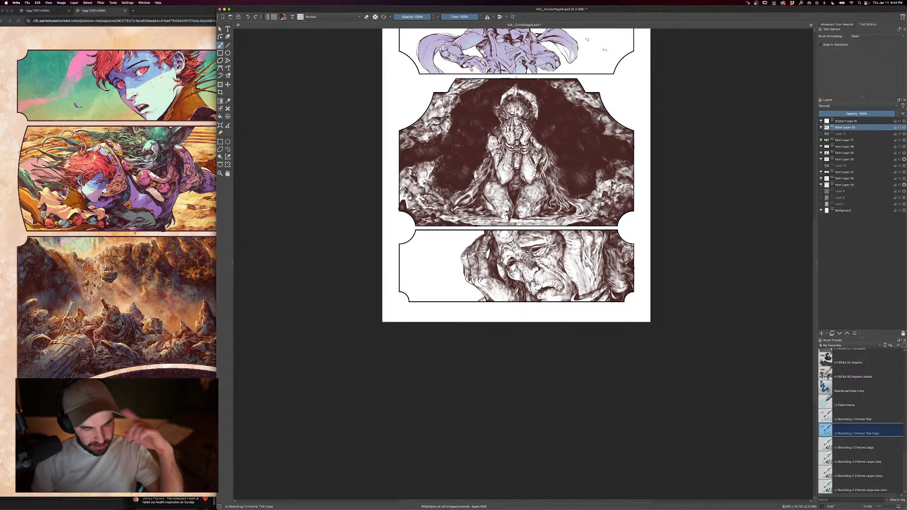
# - Bring the live-stream browser window forward, return to the canvas and review the whole page, toggling the active ink layer
pyautogui.click(193, 499)
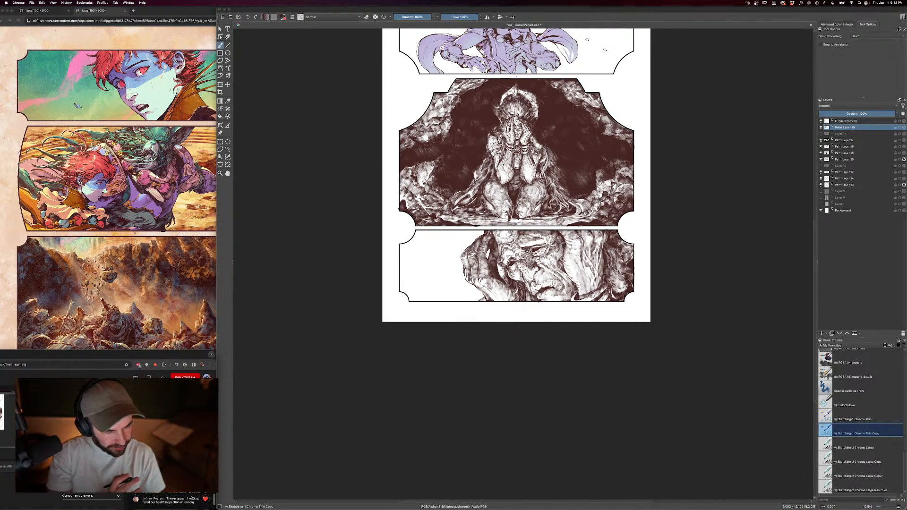
pyautogui.click(283, 445)
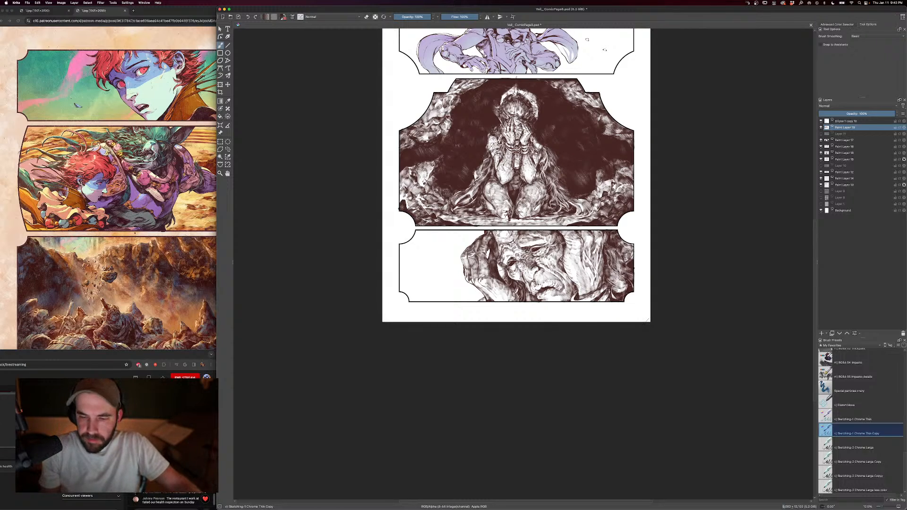
pyautogui.click(821, 127)
pyautogui.click(821, 128)
pyautogui.moveTo(737, 128); pyautogui.dragTo(702, 237)
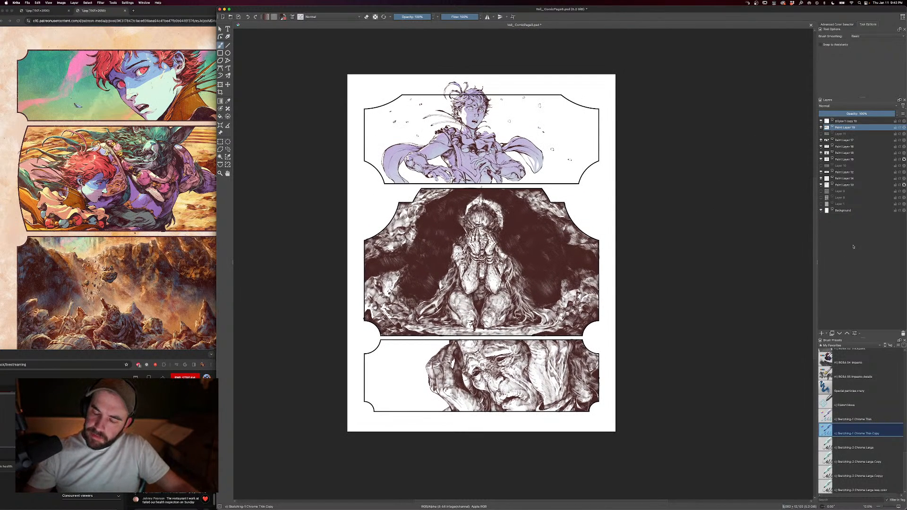
# - Check the hidden layers for the bottom panel's sketch and show Layer 11
pyautogui.click(821, 196)
pyautogui.click(821, 196)
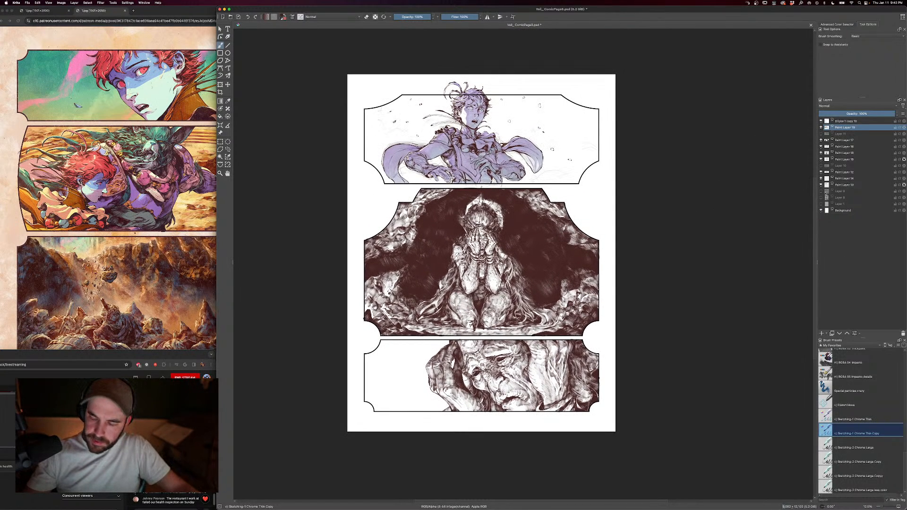
pyautogui.click(821, 204)
pyautogui.click(821, 205)
pyautogui.click(821, 134)
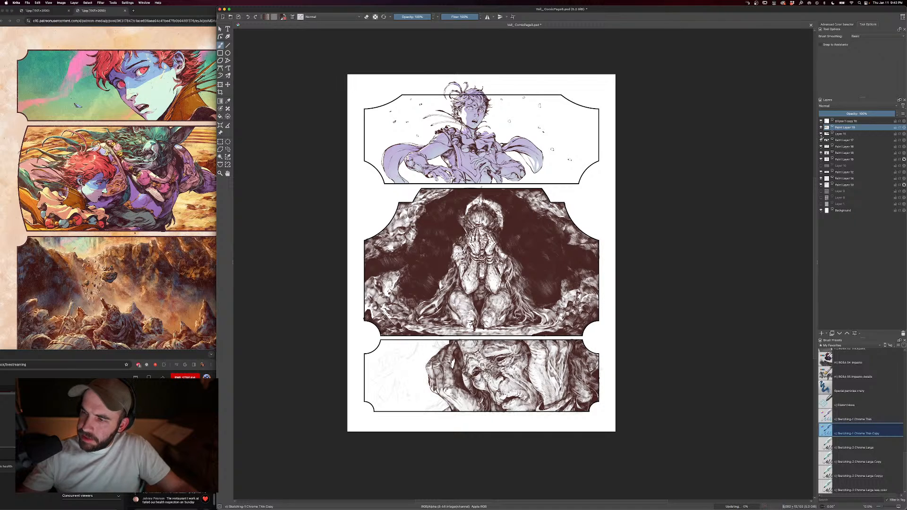
pyautogui.click(821, 134)
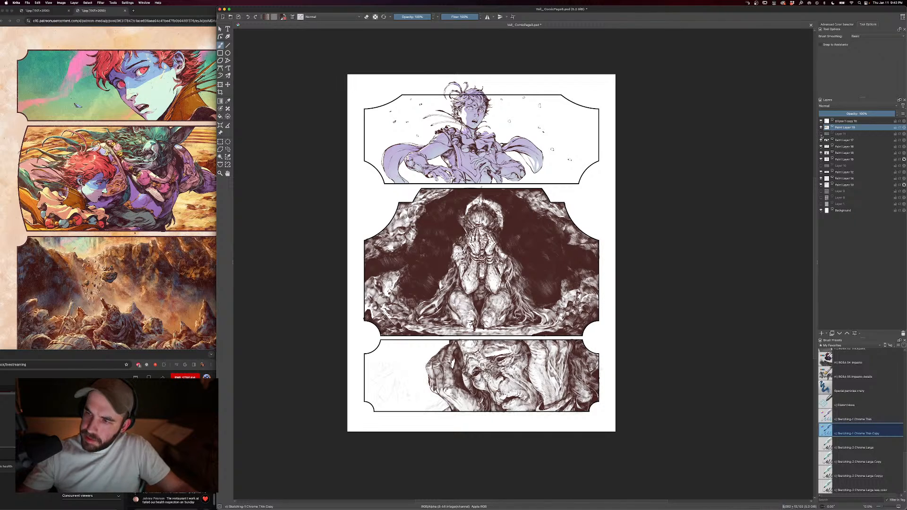
pyautogui.click(821, 135)
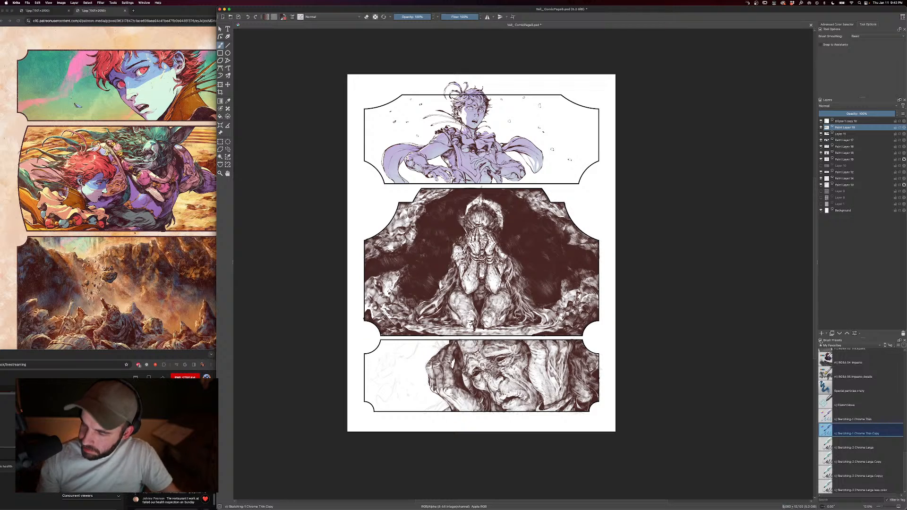
# - Add a paint layer and ink the first rocky forms below the upper-left corner of the bottom panel with a smaller brush
pyautogui.click(822, 333)
pyautogui.moveTo(416, 350)
pyautogui.mouseDown()
pyautogui.moveTo(459, 242)
pyautogui.moveTo(441, 254)
pyautogui.mouseUp()
pyautogui.press('[')
pyautogui.press('[')
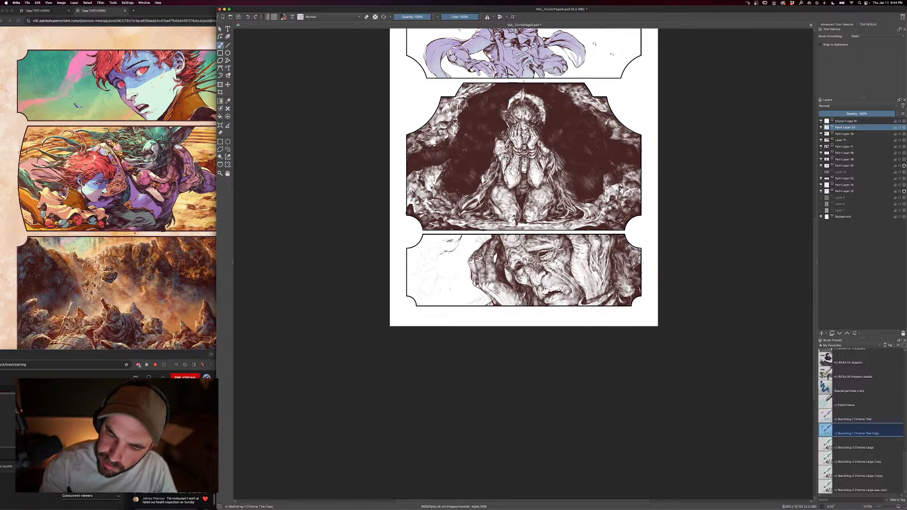
pyautogui.press('[')
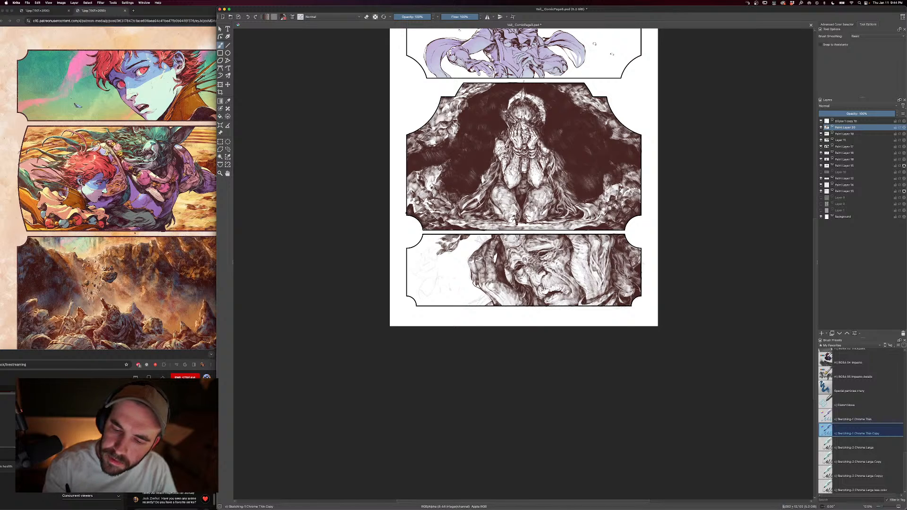
pyautogui.press('[')
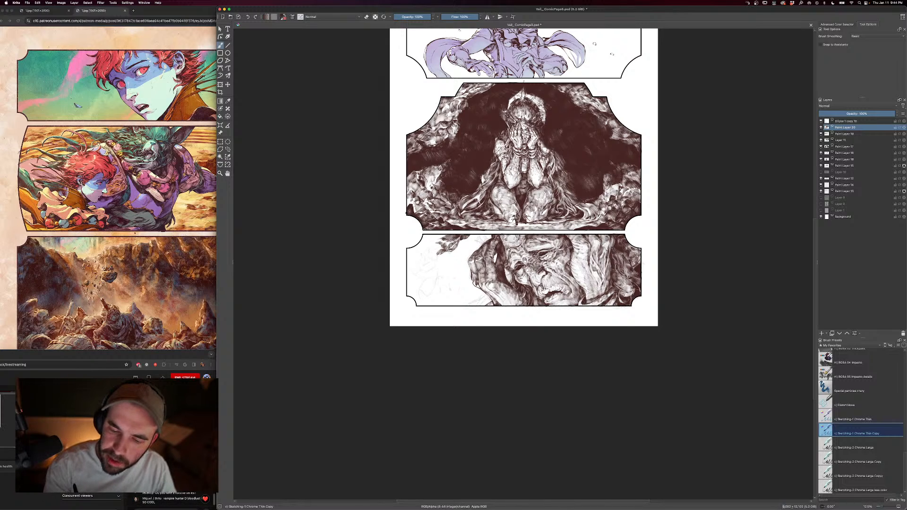
pyautogui.moveTo(422, 267)
pyautogui.mouseDown()
pyautogui.moveTo(439, 261)
pyautogui.moveTo(420, 264)
pyautogui.moveTo(431, 267)
pyautogui.mouseUp()
pyautogui.moveTo(441, 261)
pyautogui.mouseDown()
pyautogui.moveTo(430, 266)
pyautogui.moveTo(419, 239)
pyautogui.moveTo(420, 253)
pyautogui.mouseUp()
pyautogui.moveTo(431, 249)
pyautogui.mouseDown()
pyautogui.moveTo(418, 249)
pyautogui.moveTo(433, 257)
pyautogui.moveTo(425, 238)
pyautogui.mouseUp()
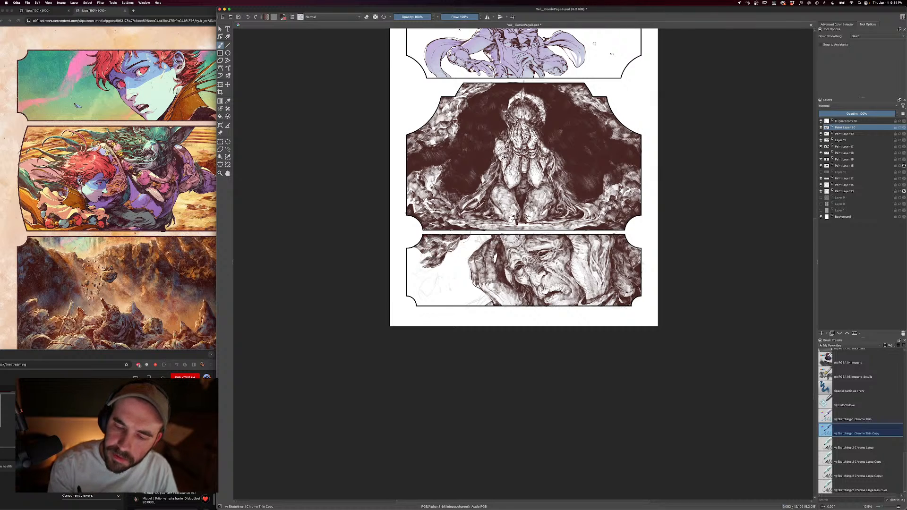
# - Extend the dark rock texture with a larger brush to the bottom panel's left border and down towards its lower corner
pyautogui.press(']')
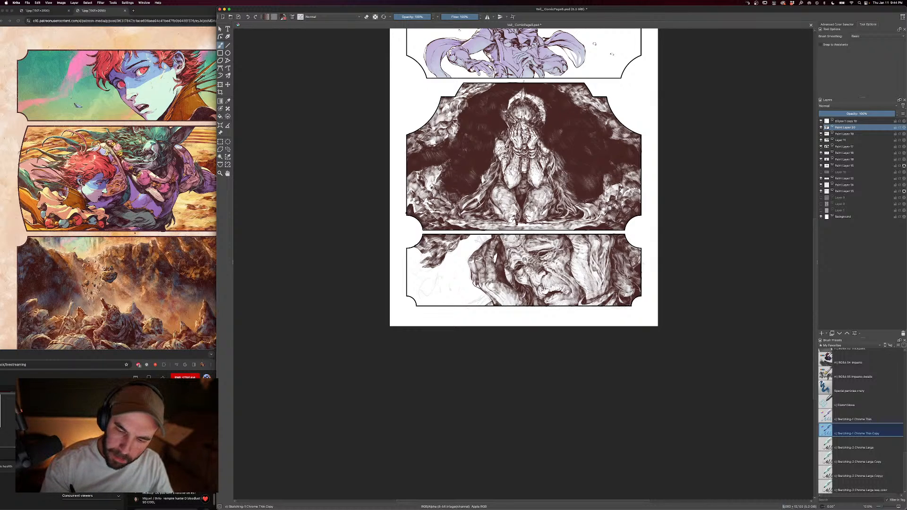
pyautogui.moveTo(437, 281)
pyautogui.mouseDown()
pyautogui.moveTo(430, 267)
pyautogui.moveTo(408, 257)
pyautogui.moveTo(408, 266)
pyautogui.moveTo(411, 248)
pyautogui.mouseUp()
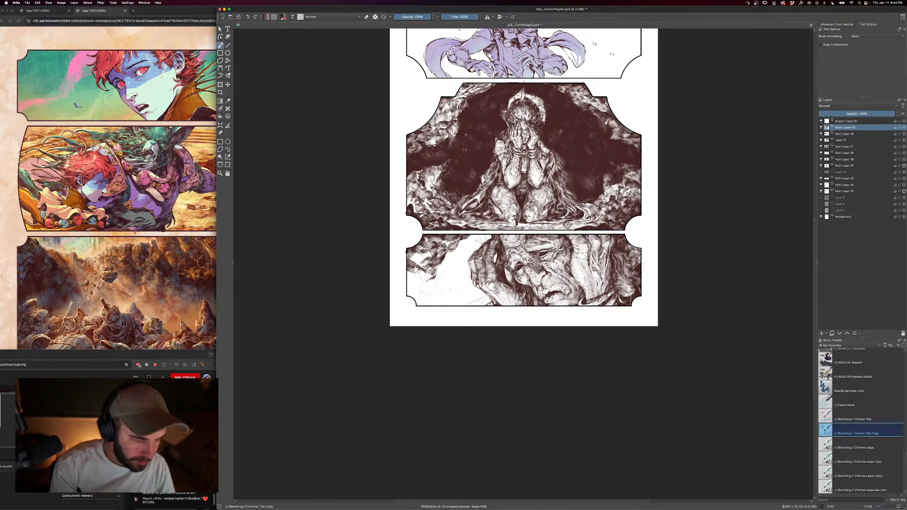
pyautogui.moveTo(420, 263); pyautogui.dragTo(409, 252)
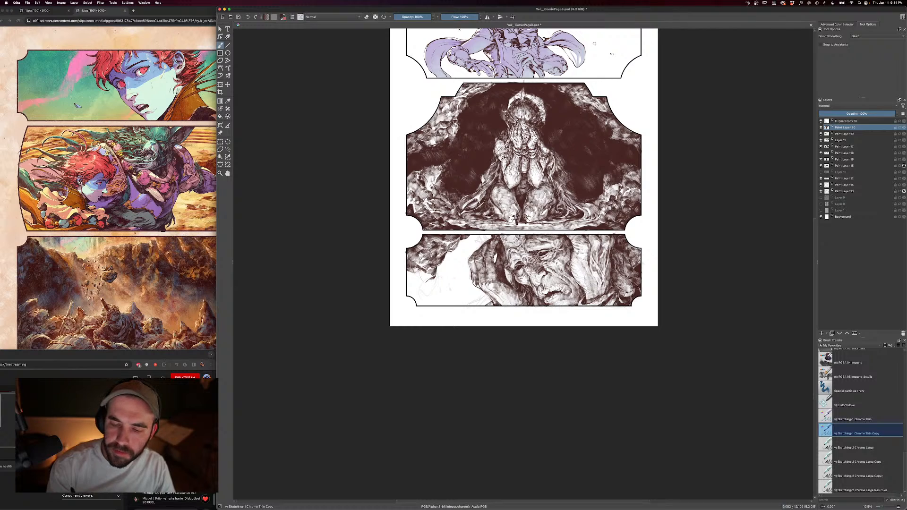
pyautogui.moveTo(434, 270); pyautogui.dragTo(408, 295)
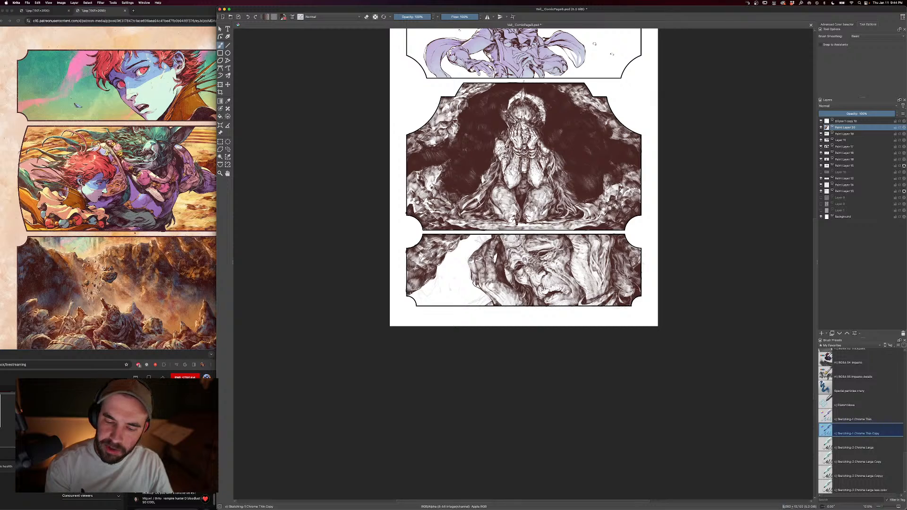
# - Refine the new rocks' edges by alternating between inking and erasing, checking the bottom panel against the whole page
pyautogui.press('e')
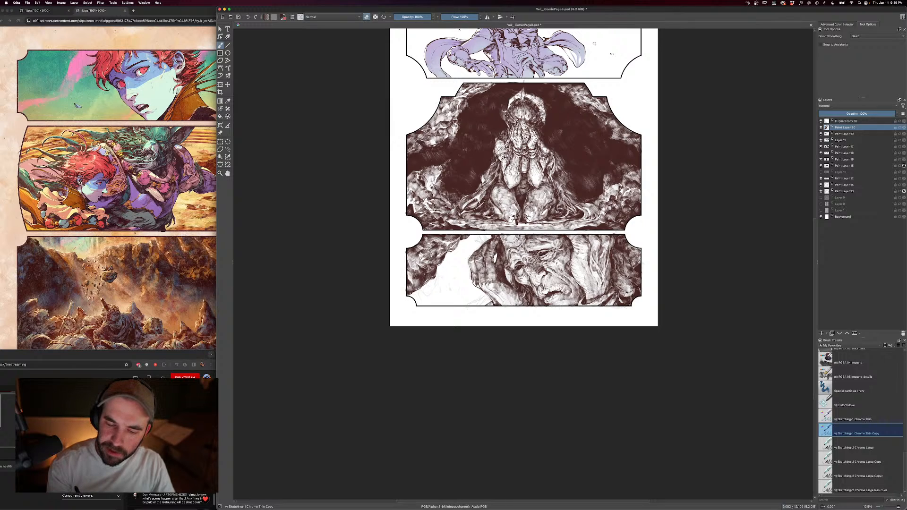
pyautogui.press('e')
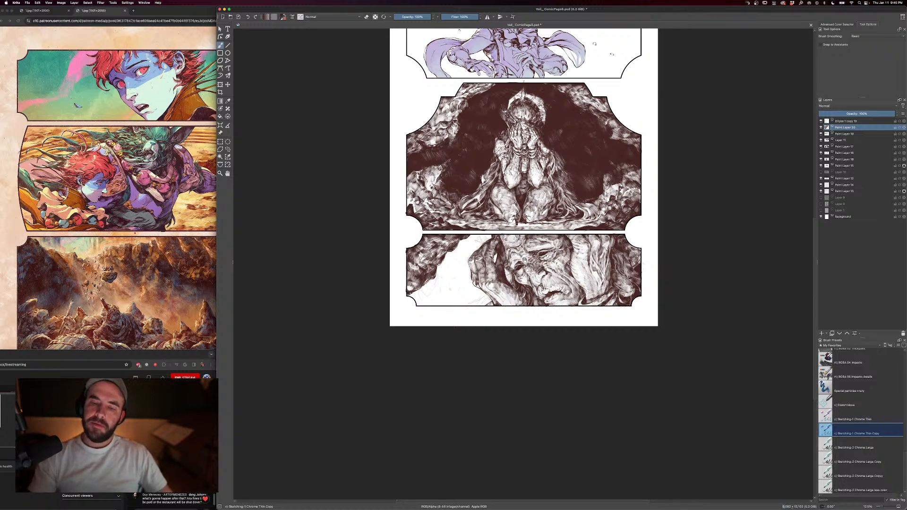
pyautogui.press('-')
pyautogui.press('+')
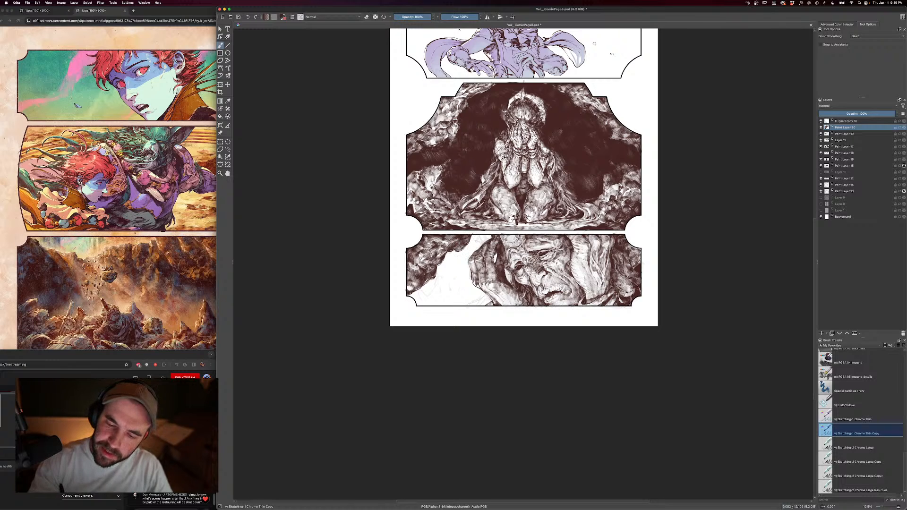
pyautogui.press('-')
pyautogui.press('-')
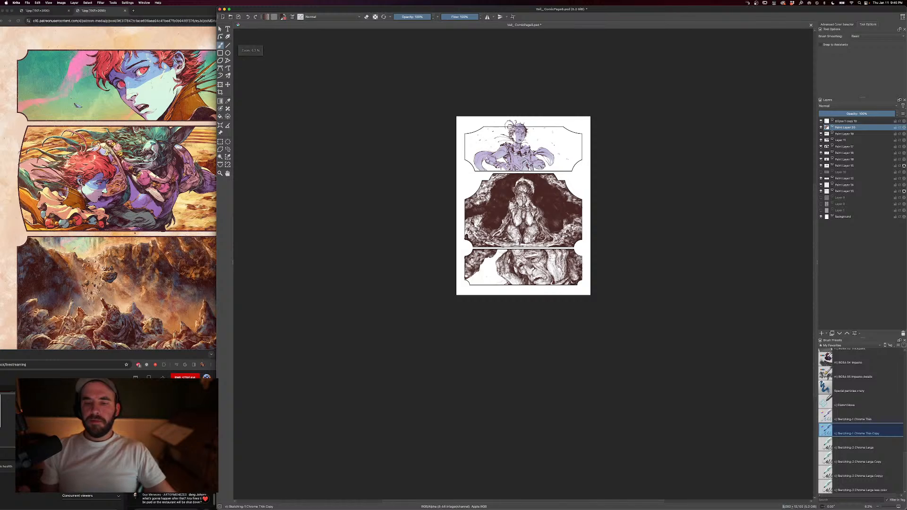
pyautogui.press('+')
pyautogui.press('+')
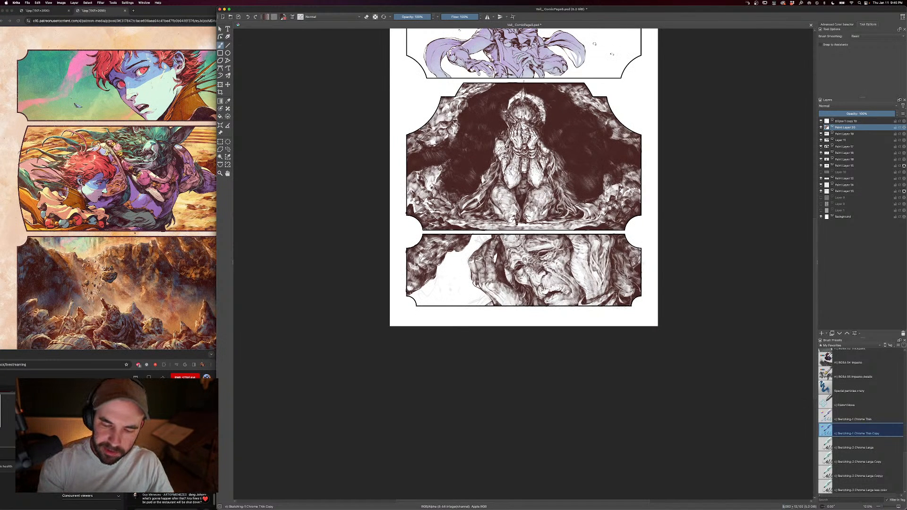
pyautogui.press('e')
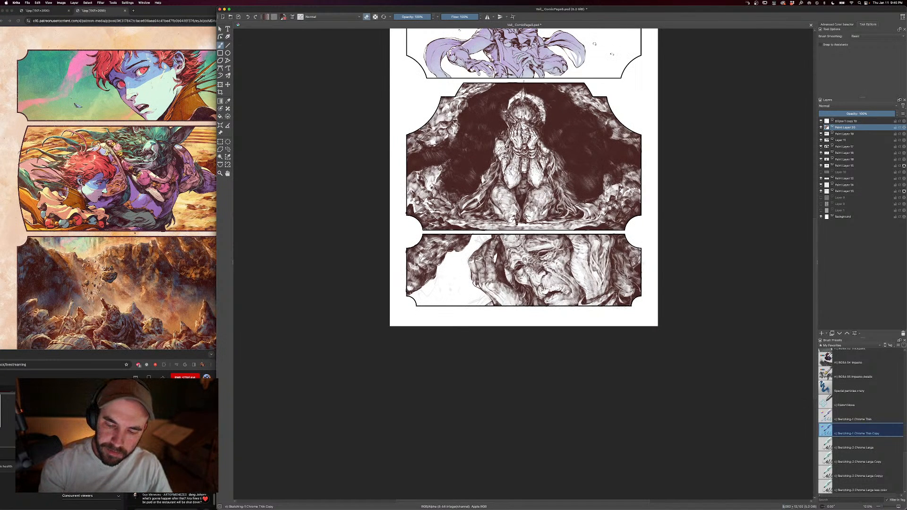
pyautogui.press('e')
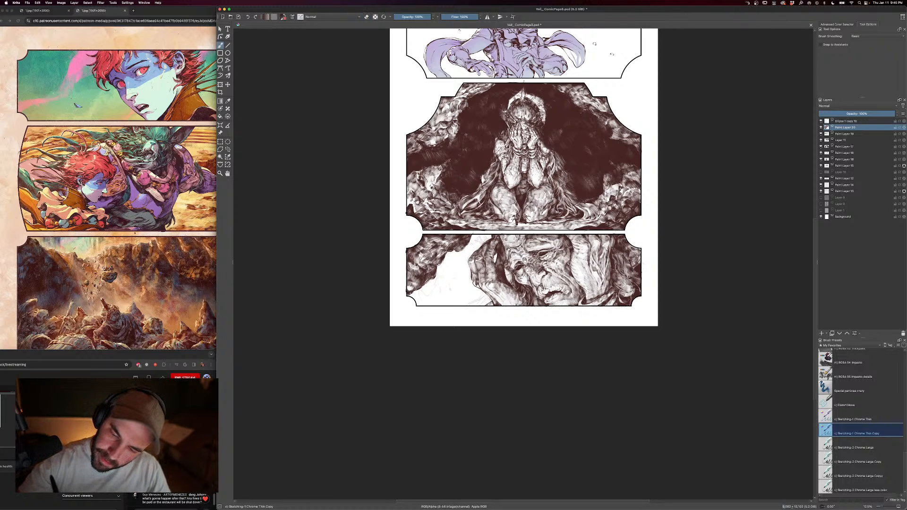
# - Ink rock texture along the bottom panel's upper edge, connecting the rock mass to the figure's raised hand
pyautogui.moveTo(474, 244); pyautogui.dragTo(491, 237)
pyautogui.press(']')
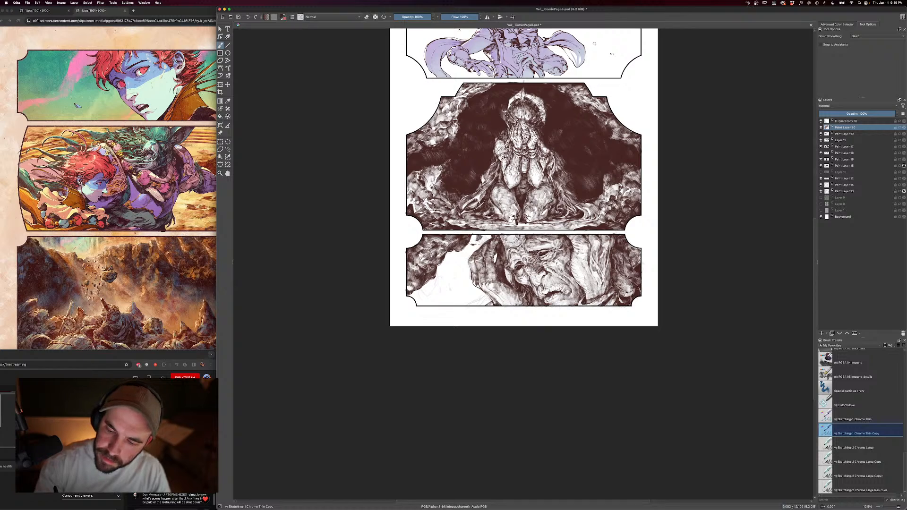
pyautogui.moveTo(480, 245)
pyautogui.mouseDown()
pyautogui.moveTo(501, 224)
pyautogui.moveTo(487, 234)
pyautogui.mouseUp()
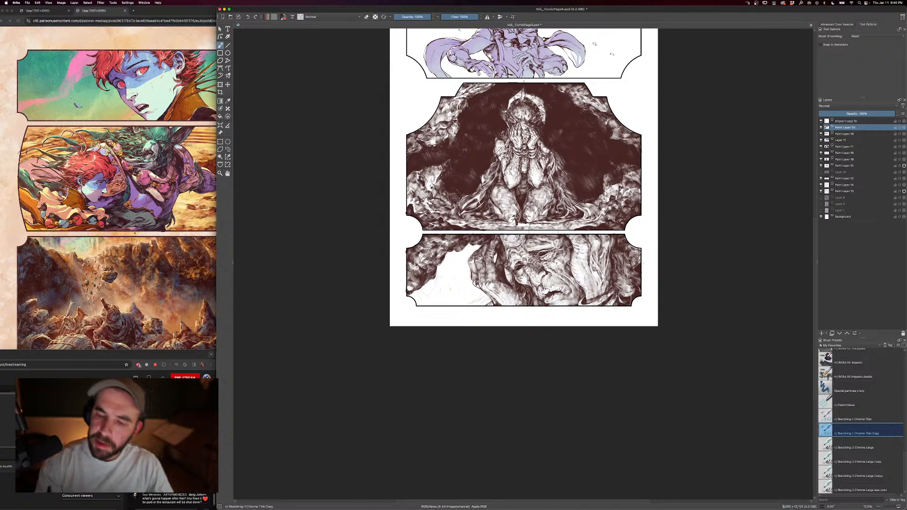
pyautogui.press('-')
pyautogui.press('+')
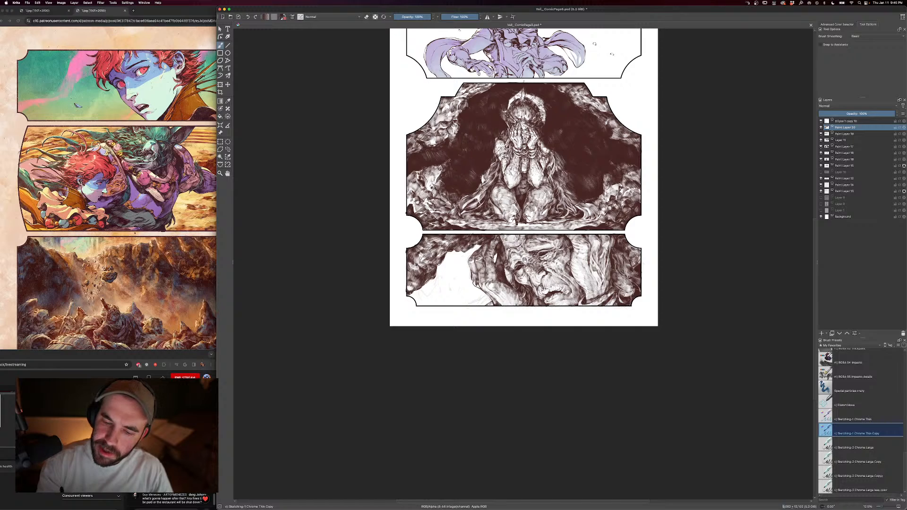
# - Clean up the rock contour around the bottom panel's white opening with ink and eraser, comparing it with the full page
pyautogui.press('e')
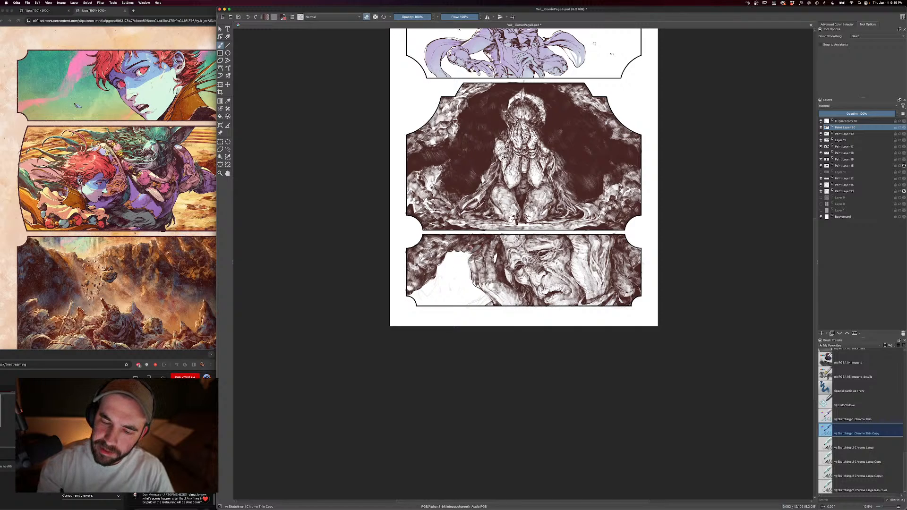
pyautogui.press('e')
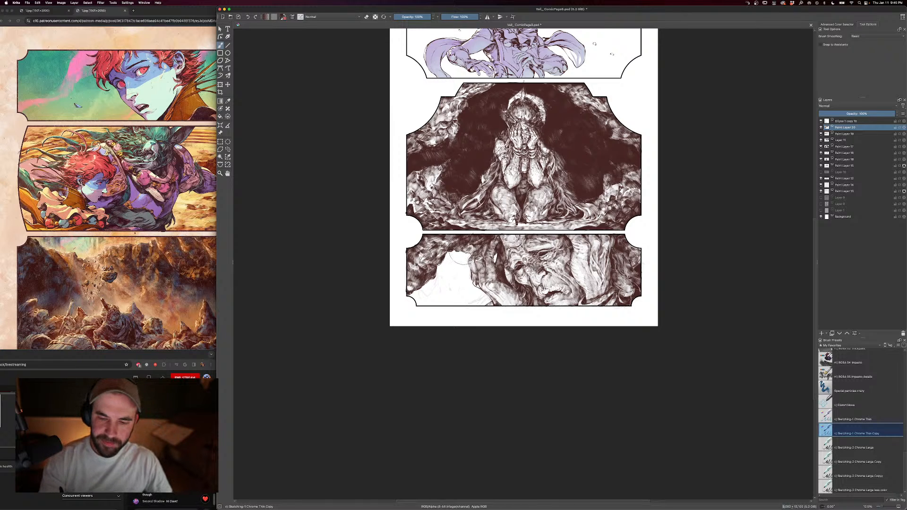
pyautogui.press('-')
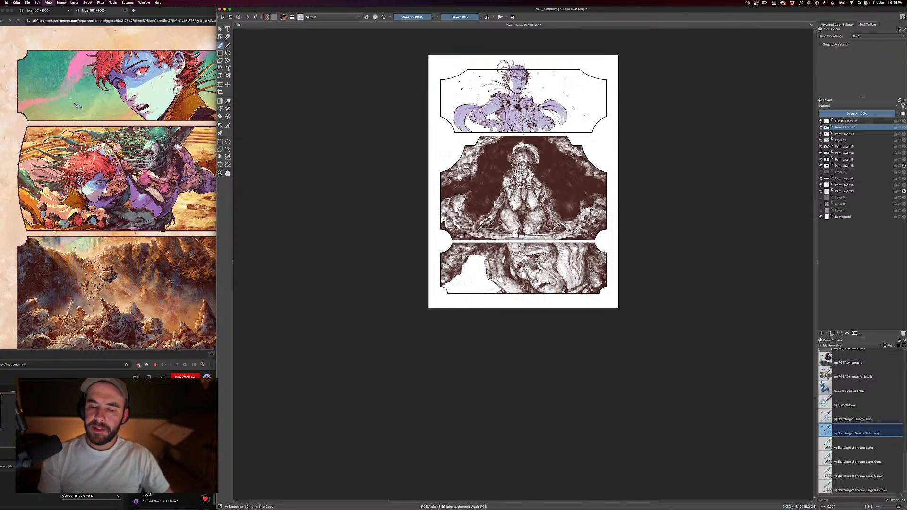
pyautogui.press('=')
pyautogui.press('e')
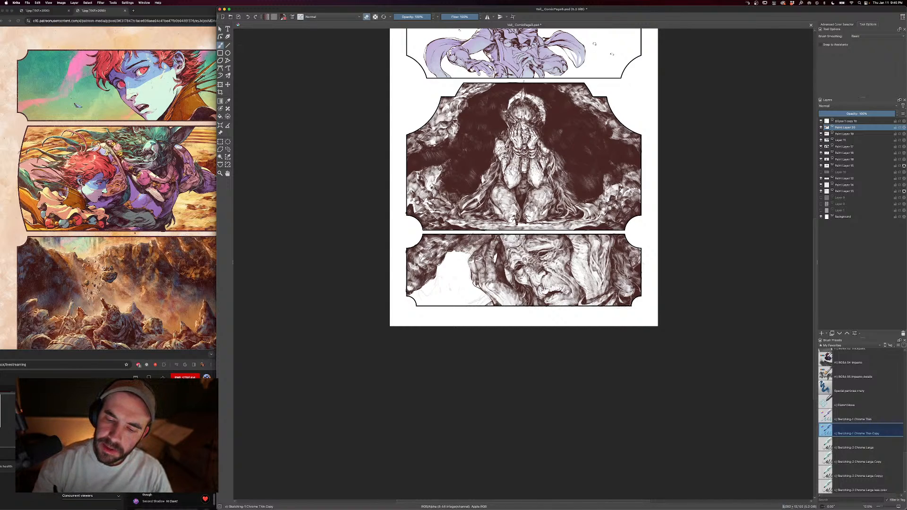
pyautogui.press('-')
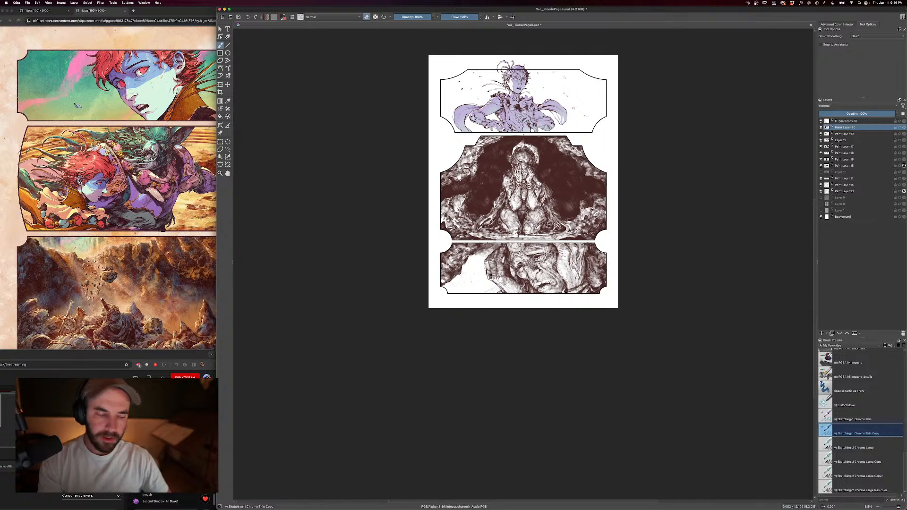
pyautogui.press('-')
pyautogui.press('+')
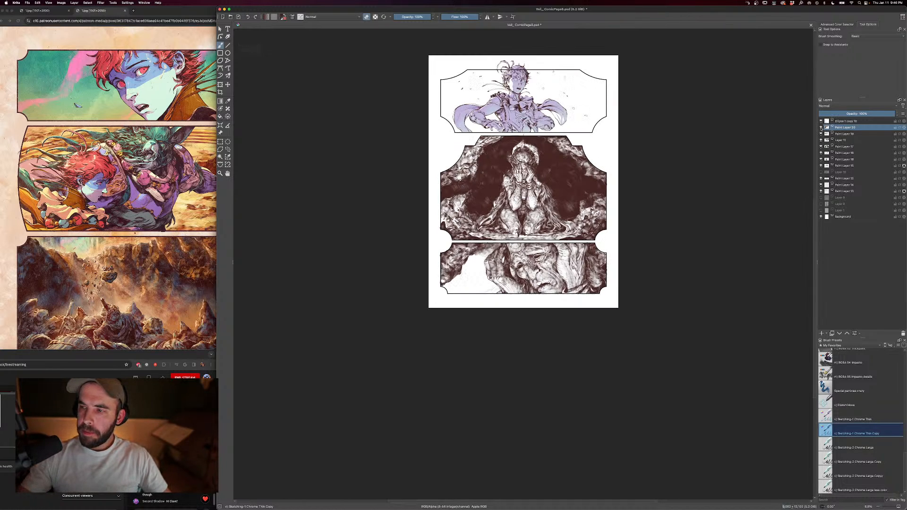
# - Hide the sketch on Layer 11, centre the whole page for review and switch to the live-stream browser window
pyautogui.click(825, 139)
pyautogui.click(825, 139)
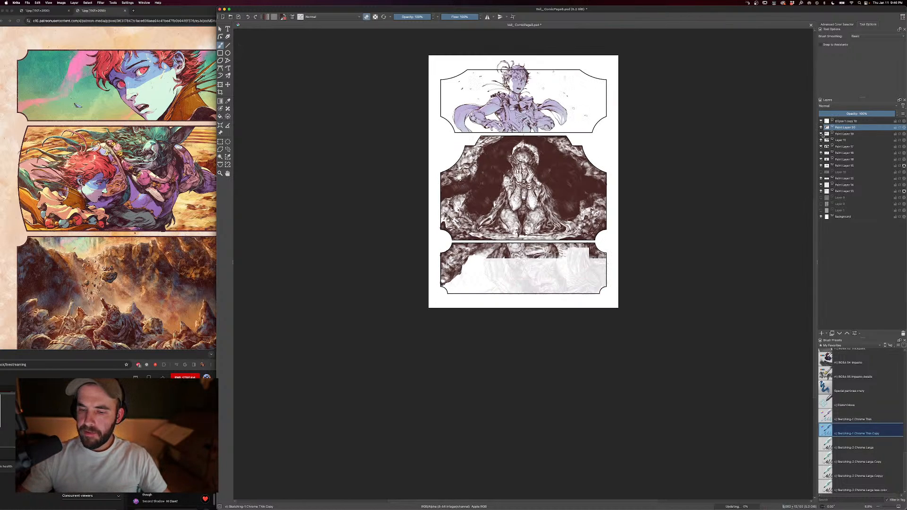
pyautogui.click(825, 140)
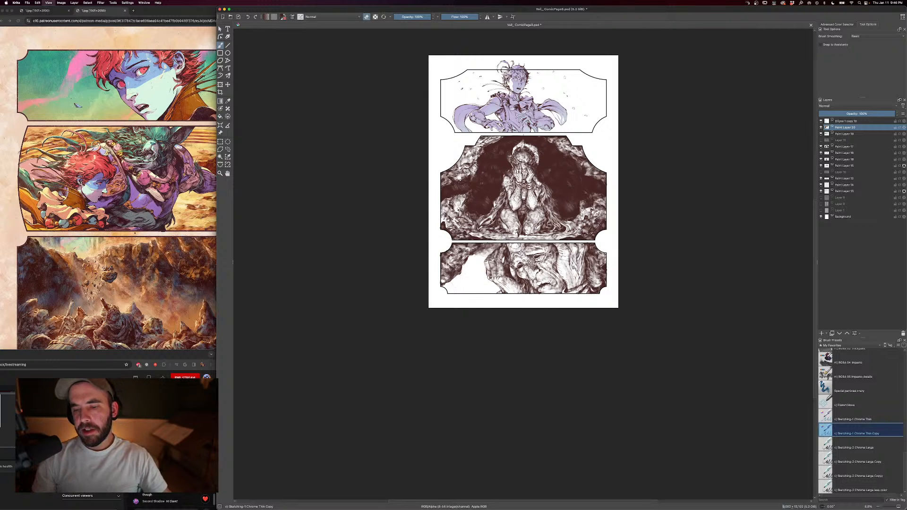
pyautogui.press('-')
pyautogui.press('+')
pyautogui.moveTo(694, 303); pyautogui.dragTo(662, 397)
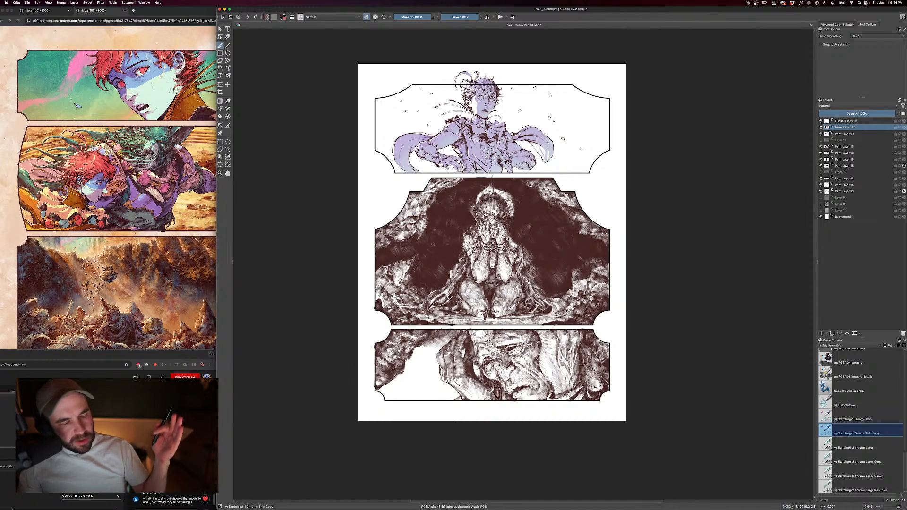
pyautogui.click(136, 355)
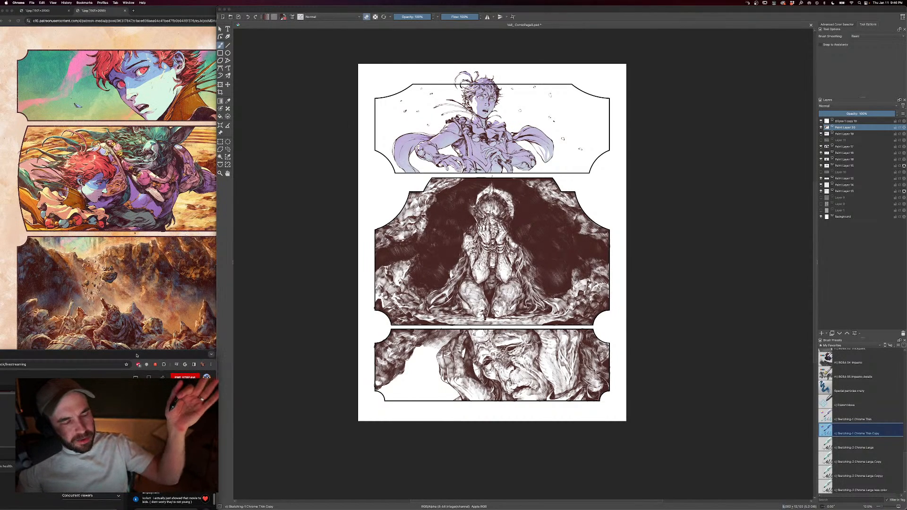